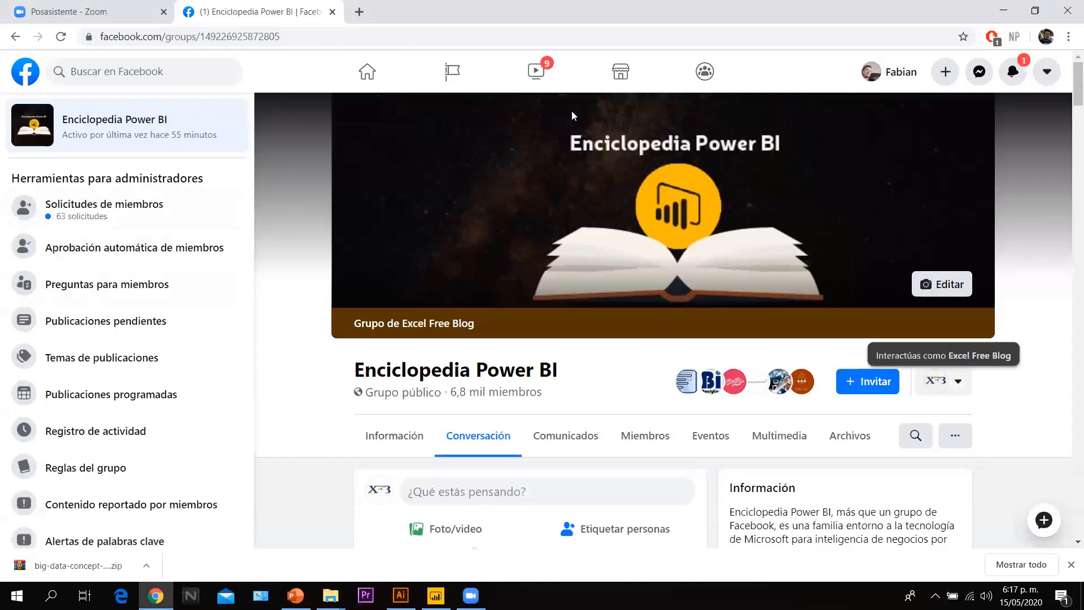
pyautogui.hotkey('ctrl', 't')
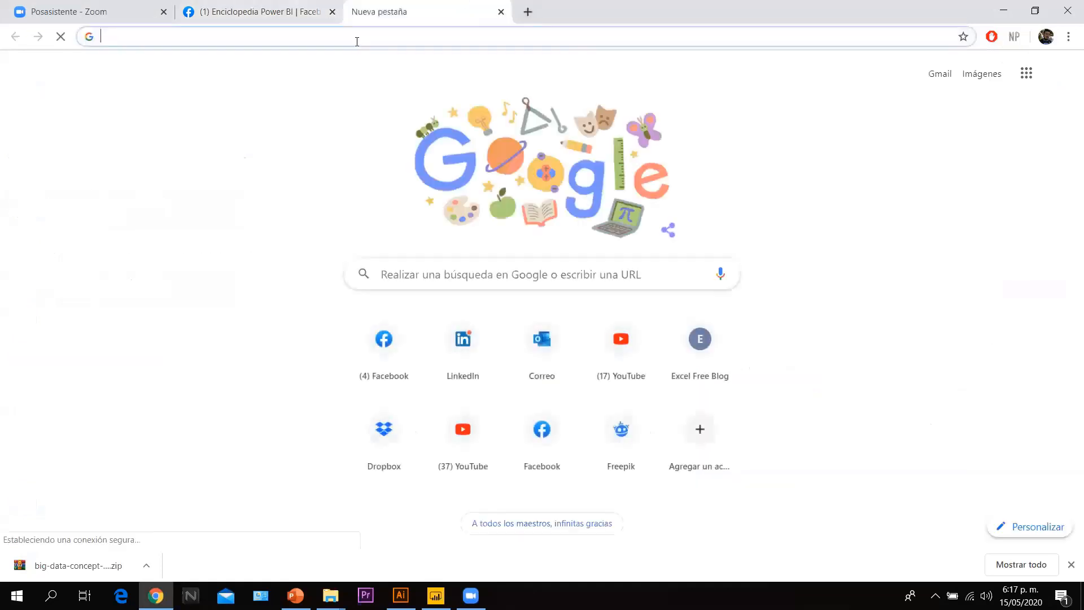
pyautogui.write('ww')
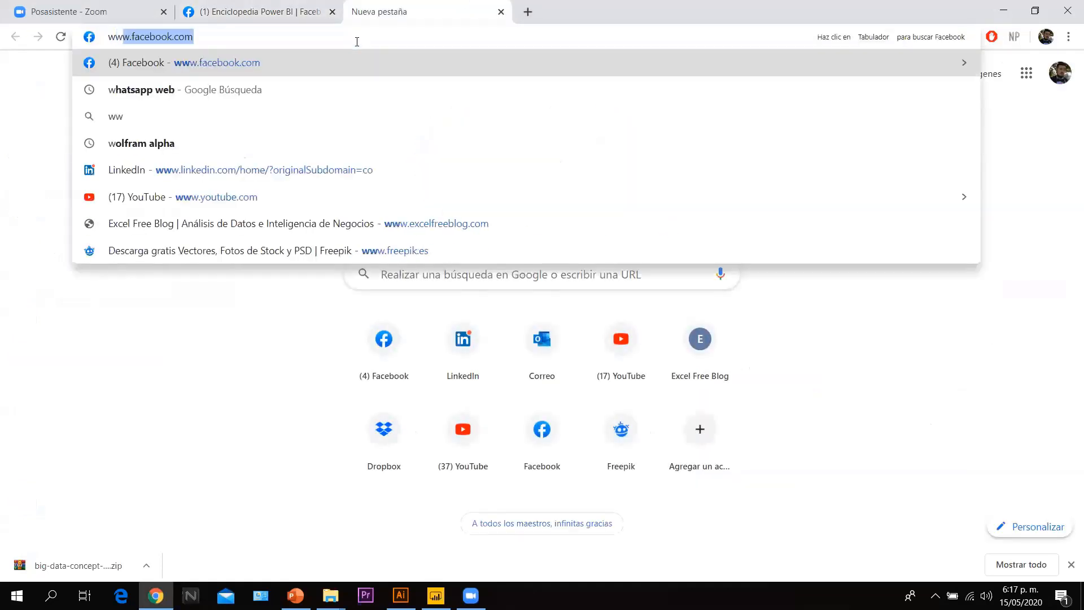
pyautogui.write('w.exce')
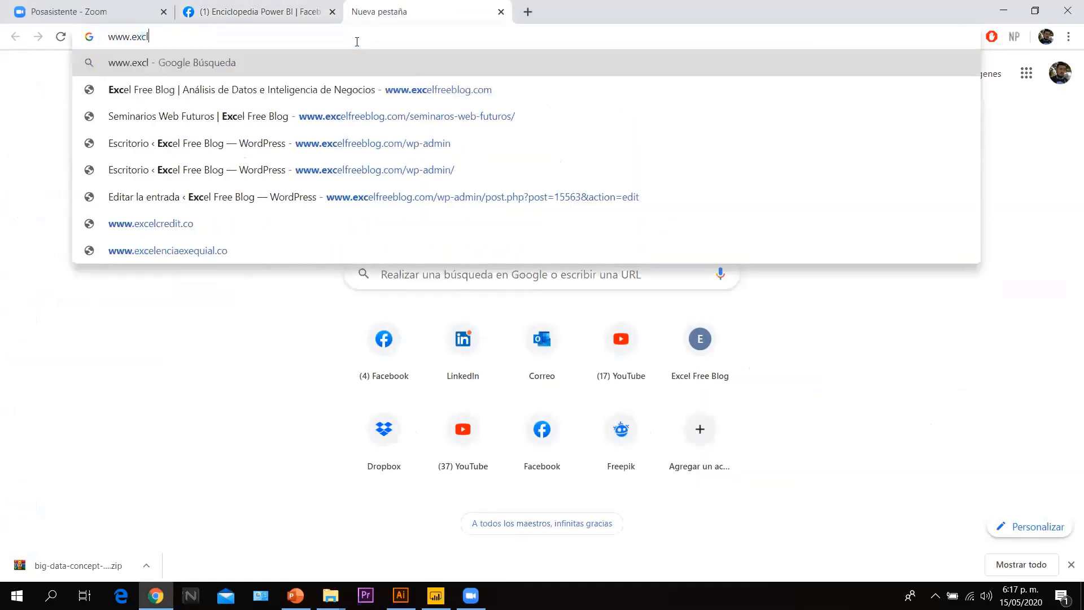
pyautogui.write('lfreeblog.com')
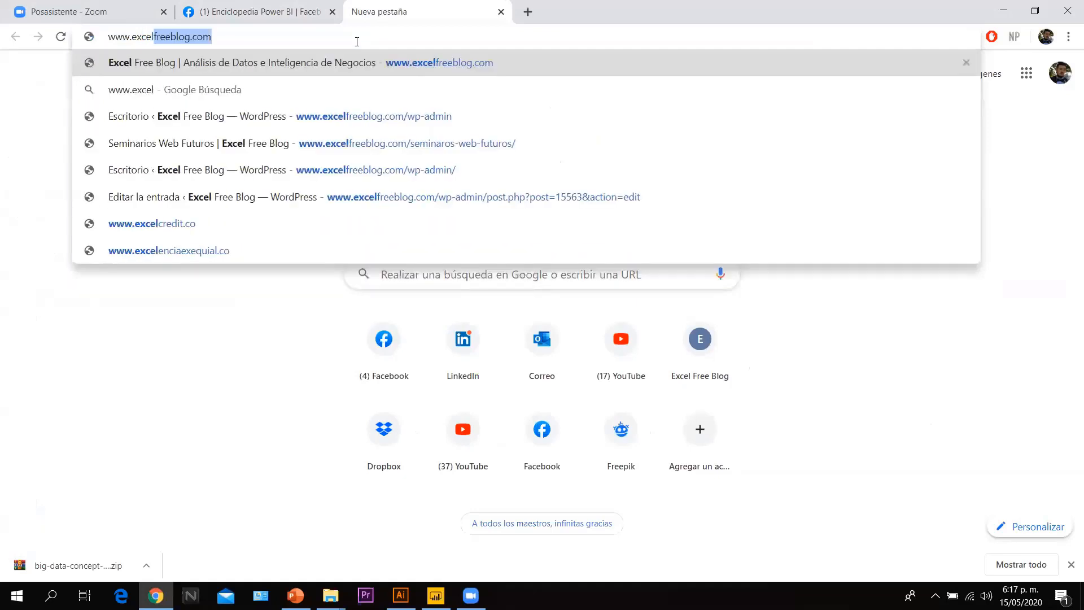
pyautogui.press('Return')
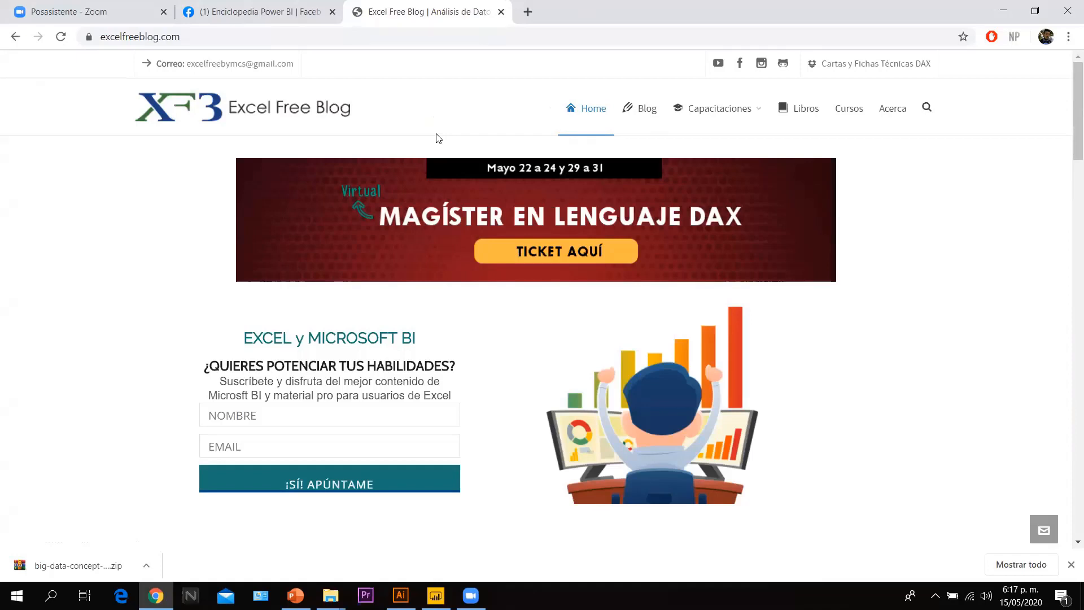
pyautogui.moveTo(722, 102)
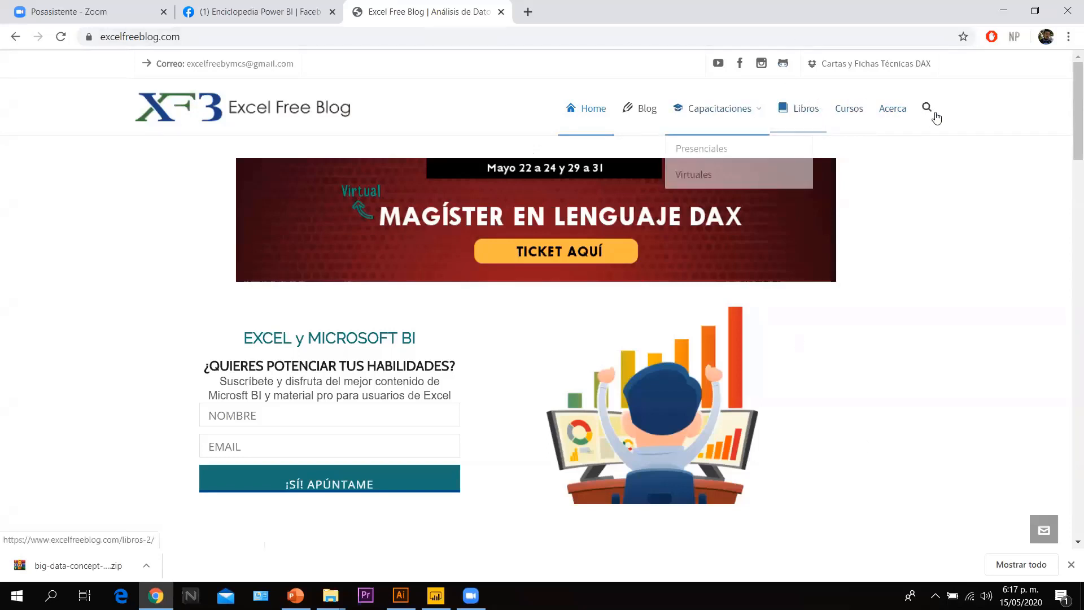
pyautogui.click(909, 113)
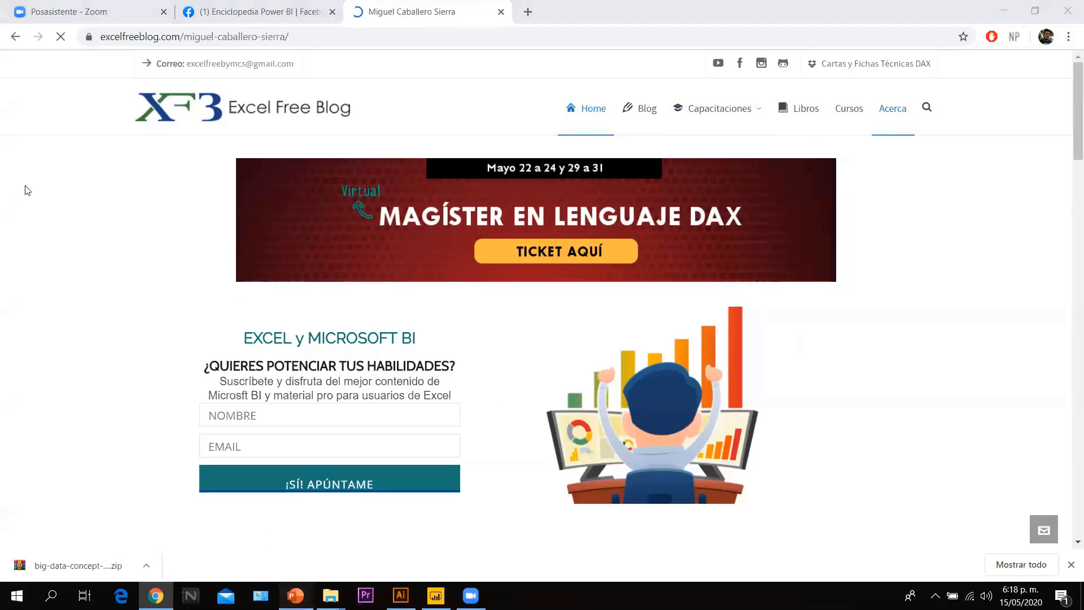
# Switch to PowerPoint and show the first slide of the Día 5 - Propagación de Filtros presentation
pyautogui.hotkey('alt', 'Tab')
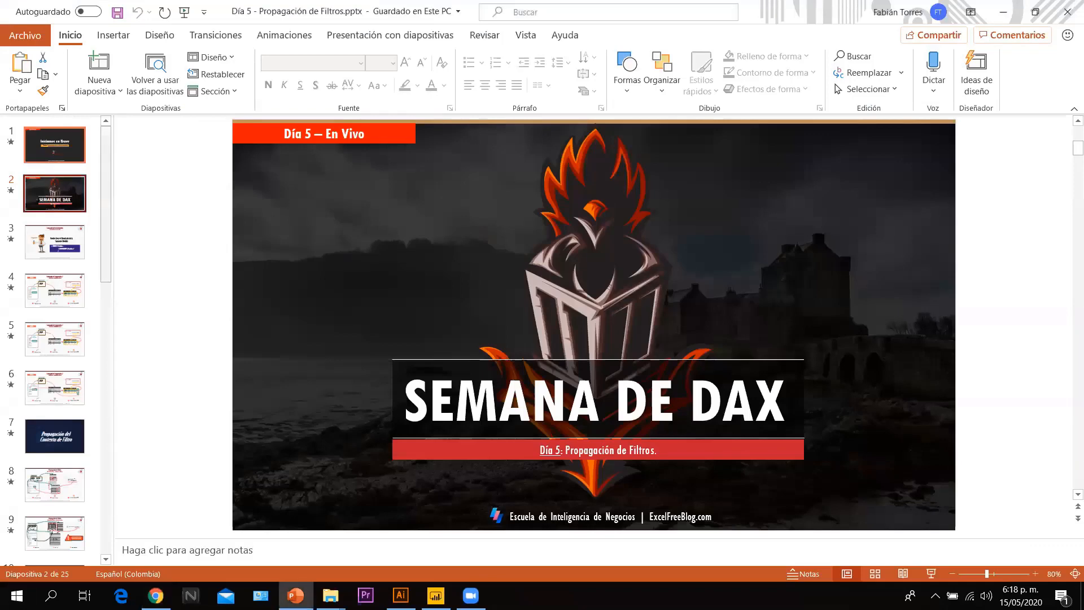
pyautogui.click(50, 161)
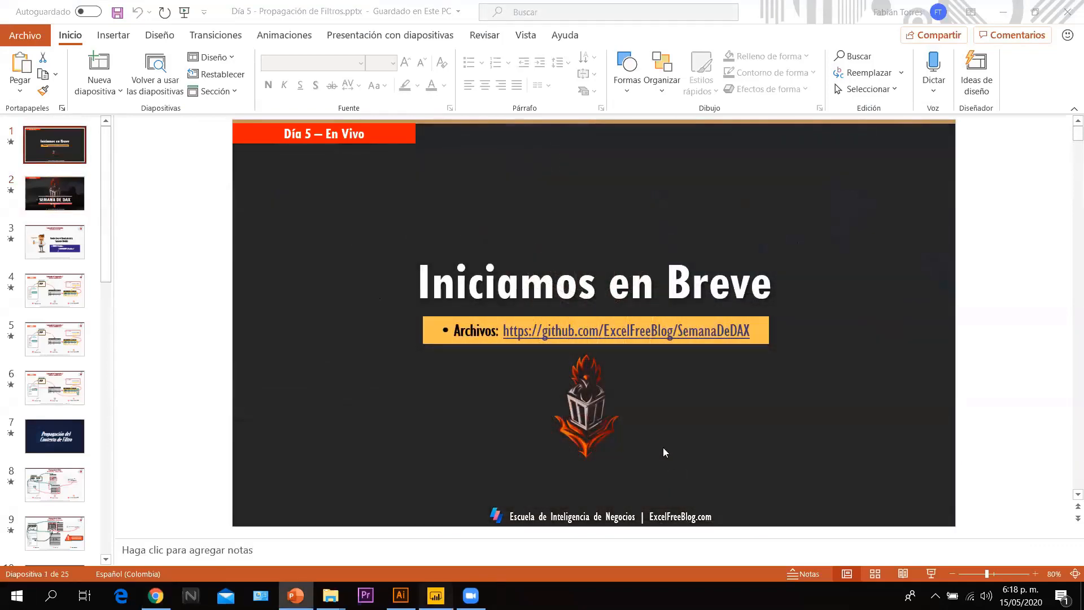
# Switch to Power BI Desktop and inspect the model's table relationships and the data of the pEDIDOSCOLOMBIA table
pyautogui.hotkey('alt', 'Tab')
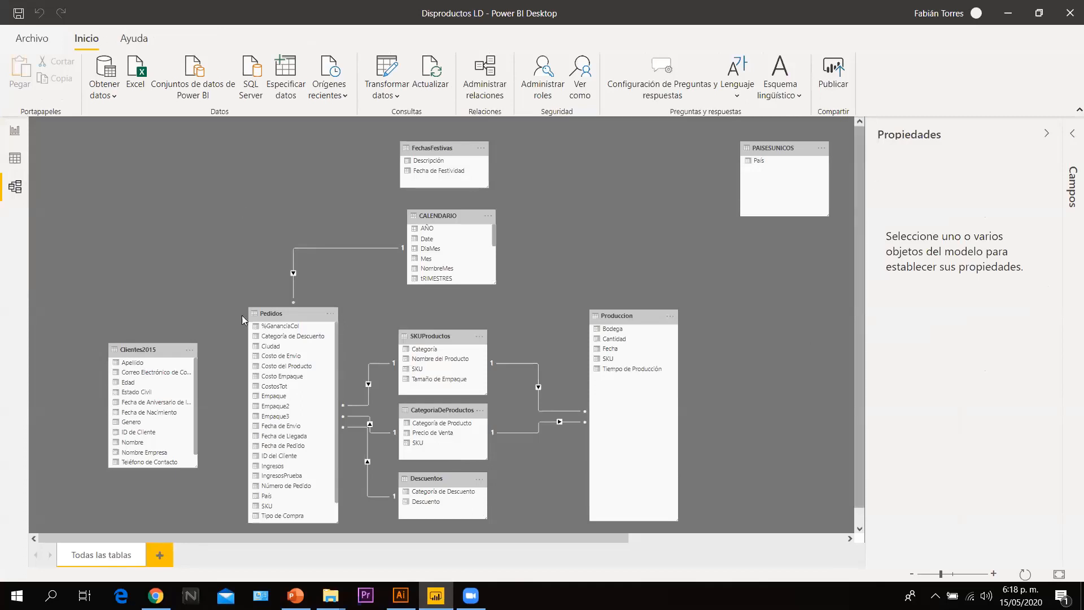
pyautogui.scroll(-1, 312, 389)
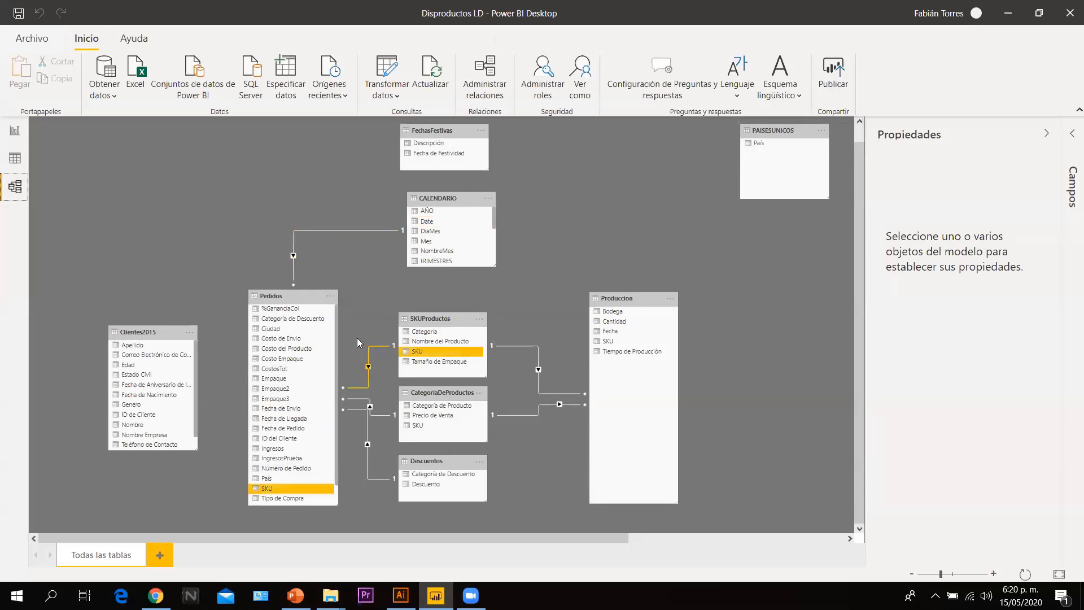
pyautogui.click(21, 168)
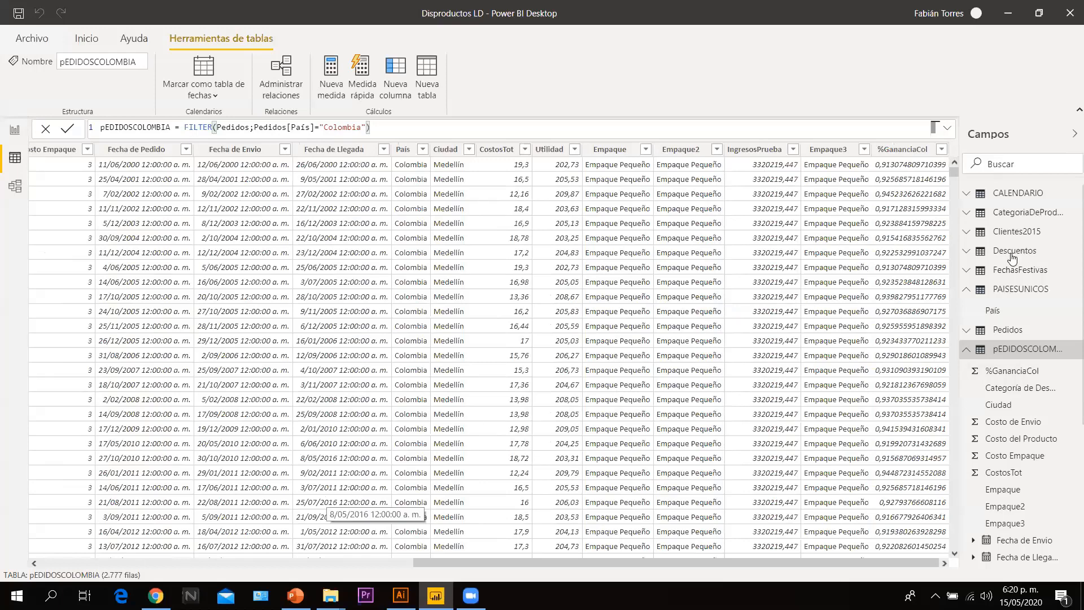
# Add an enlarged matrix visual on report Página 2 with the Produccion table's SKU field as rows
pyautogui.click(4, 140)
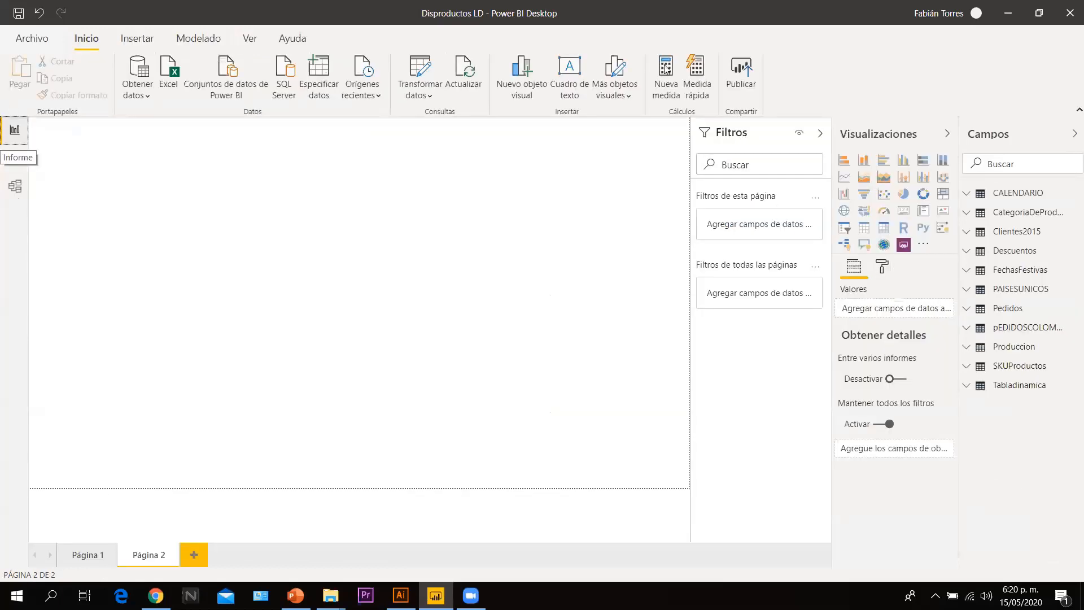
pyautogui.click(885, 227)
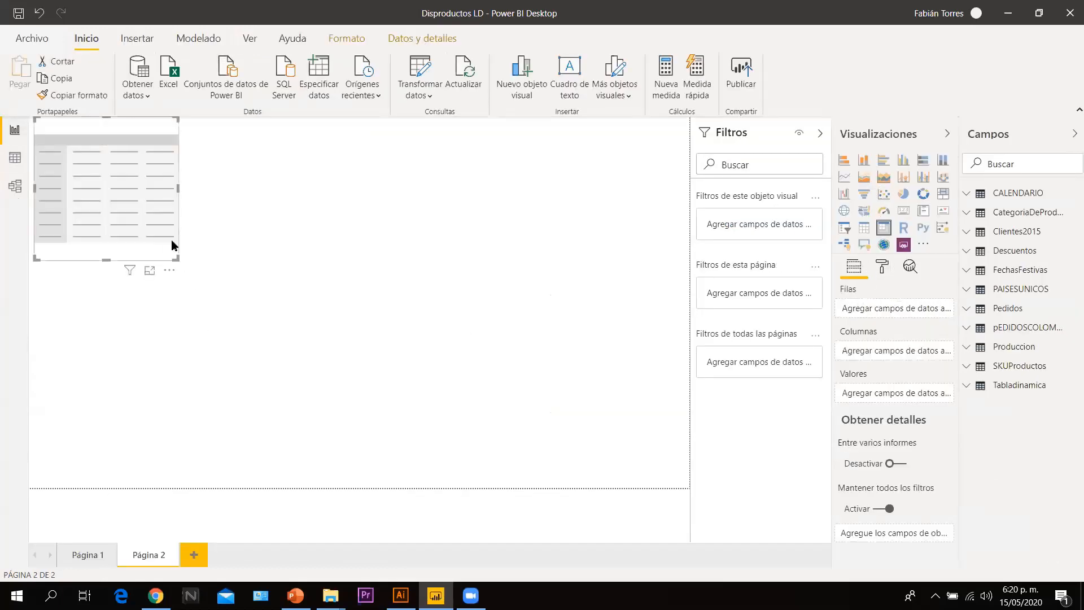
pyautogui.moveTo(175, 258); pyautogui.dragTo(338, 431)
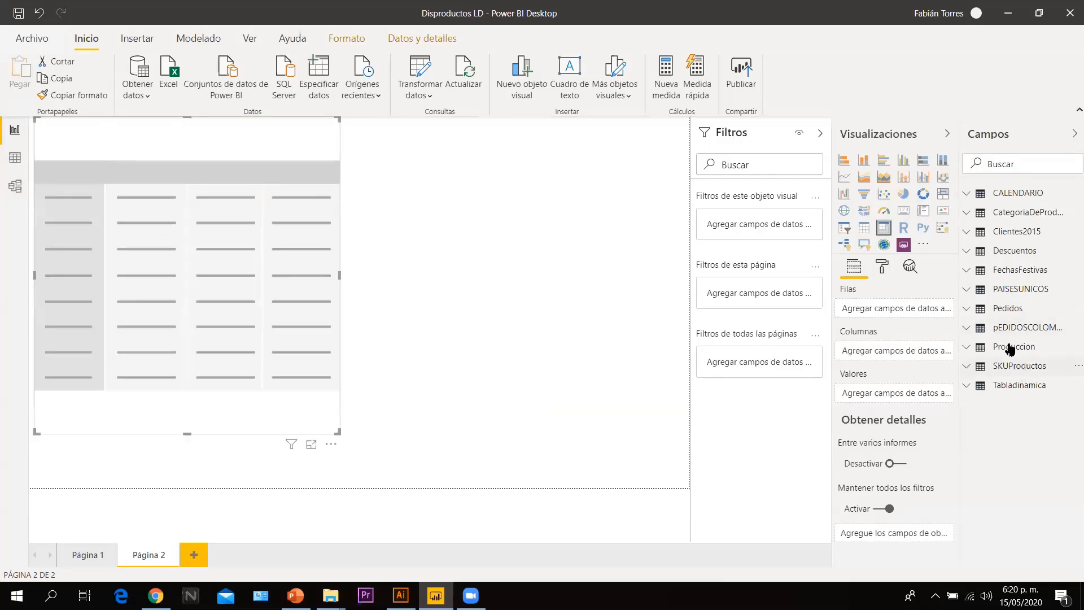
pyautogui.click(972, 353)
pyautogui.moveTo(1024, 419); pyautogui.dragTo(898, 314)
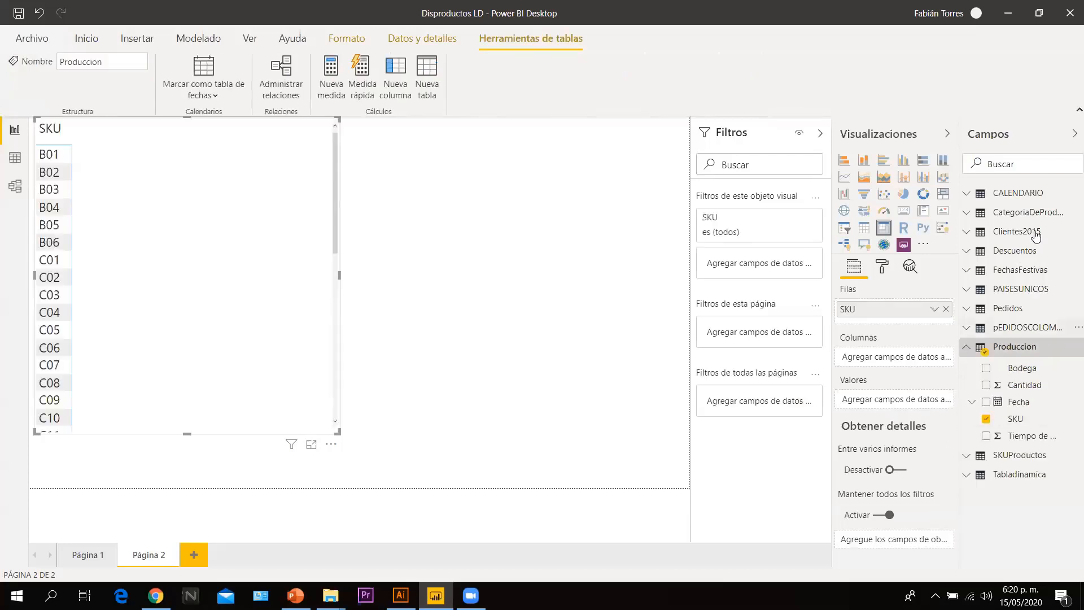
# Search the data fields for "ing" and clear the search
pyautogui.click(1026, 164)
pyautogui.write('ing')
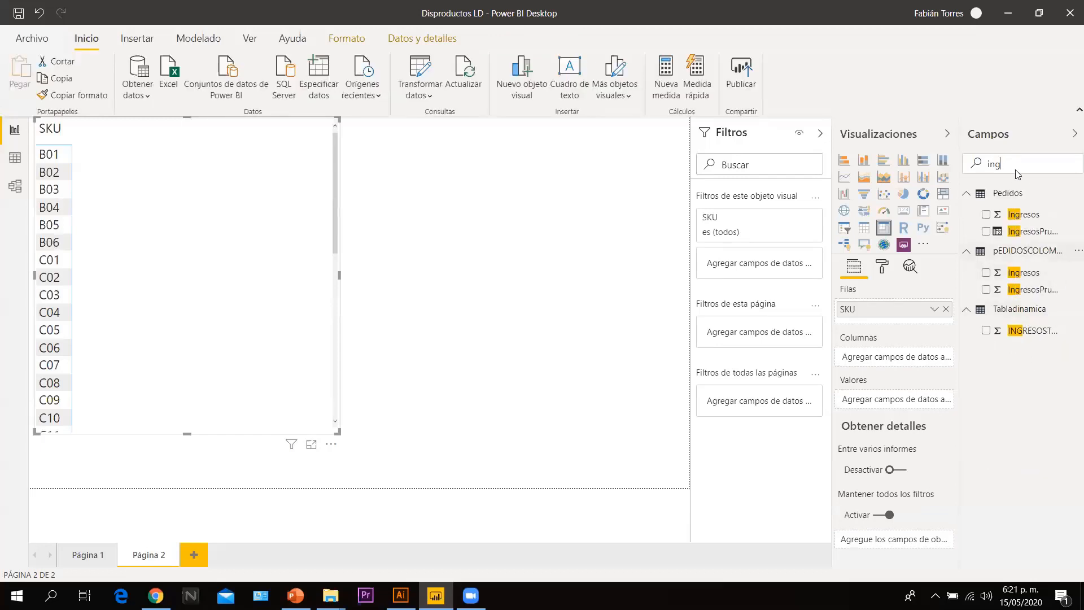
pyautogui.press('BackSpace')
pyautogui.press('BackSpace')
pyautogui.press('BackSpace')
# Create a new measure named IngresosTot, enlarging the formula text for readability
pyautogui.click(194, 38)
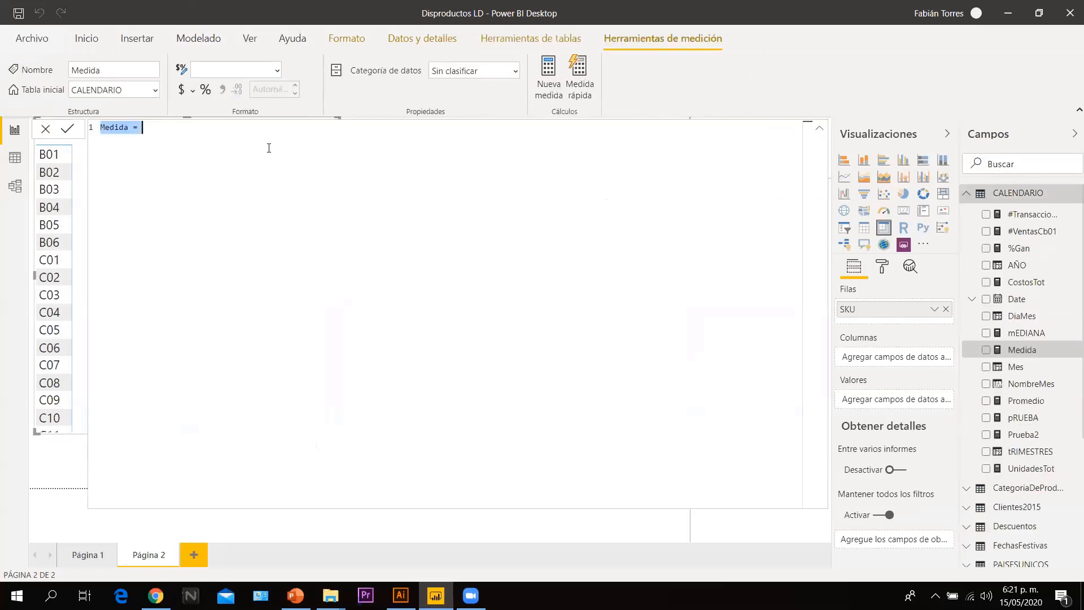
pyautogui.scroll(3, 137, 133)
pyautogui.click(165, 133)
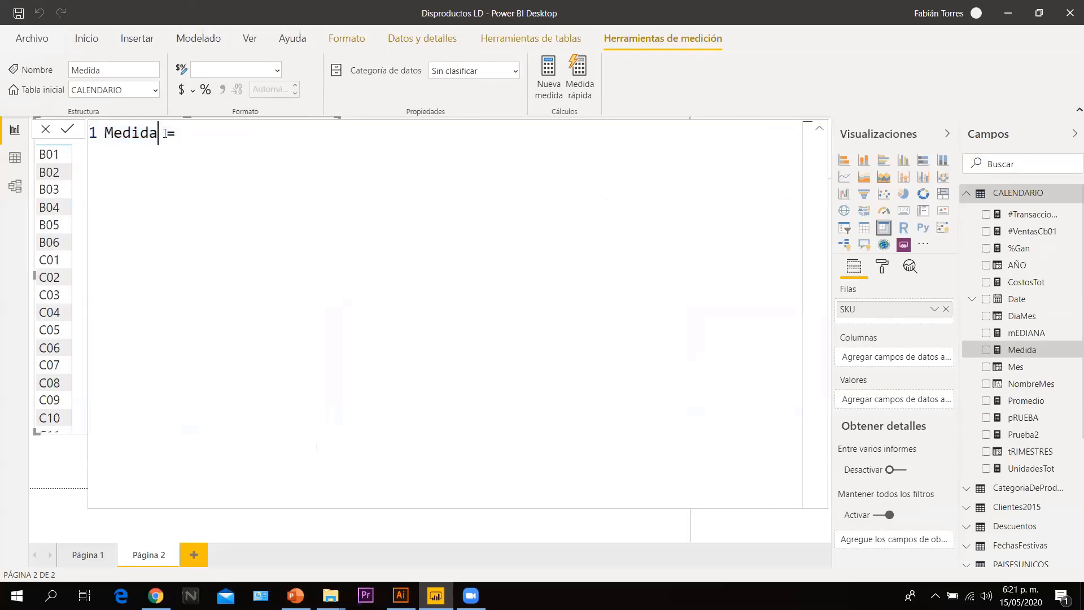
pyautogui.press('BackSpace')
pyautogui.press('BackSpace')
pyautogui.press('BackSpace')
pyautogui.press('BackSpace')
pyautogui.press('BackSpace')
pyautogui.press('BackSpace')
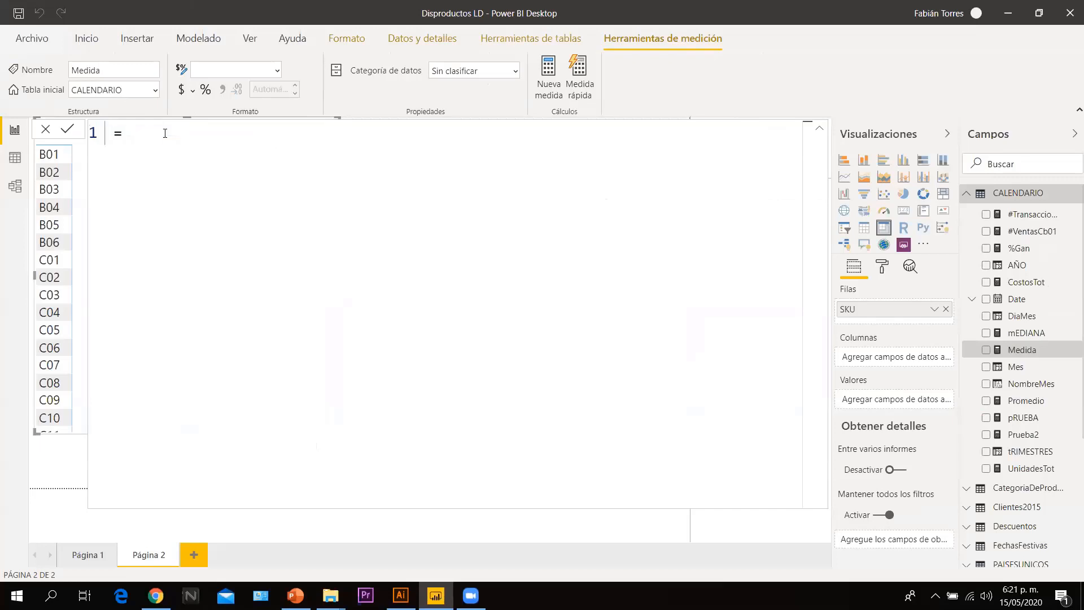
pyautogui.write('IngresosTot')
pyautogui.click(264, 134)
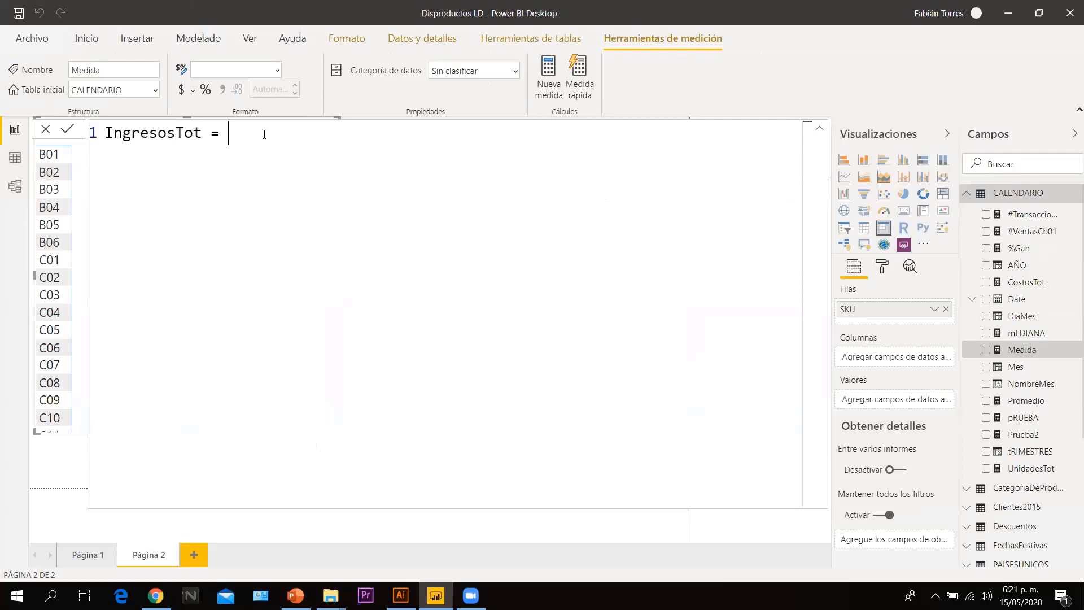
# Define the IngresosTot measure as SUM(Pedidos[Ingresos]) and collapse the formula editor
pyautogui.write('sum')
pyautogui.press('Tab')
pyautogui.write('p')
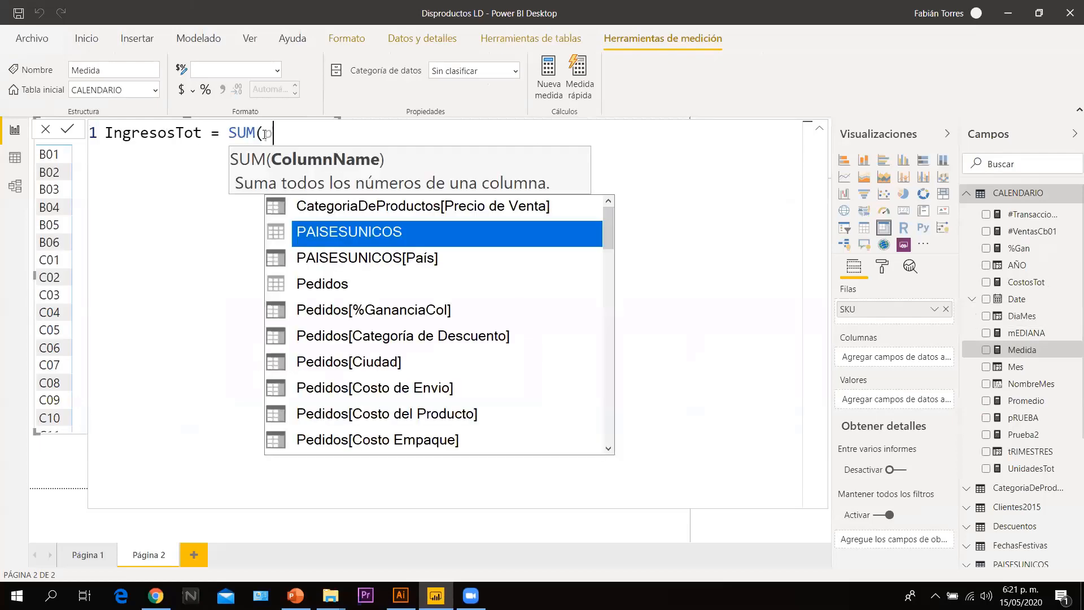
pyautogui.write('edi')
pyautogui.press('Down')
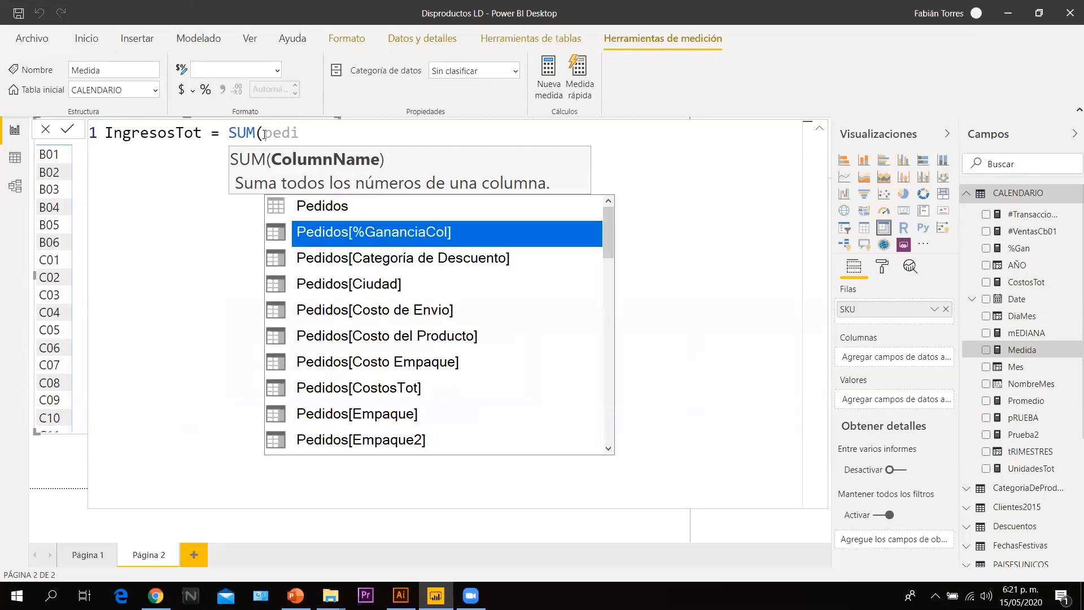
pyautogui.press('Down')
pyautogui.press('Down')
pyautogui.press('Down')
pyautogui.press('Down')
pyautogui.press('Down')
pyautogui.press('Down')
pyautogui.press('Down')
pyautogui.press('Down')
pyautogui.press('Down')
pyautogui.press('Down')
pyautogui.press('Down')
pyautogui.press('Down')
pyautogui.press('Down')
pyautogui.press('Down')
pyautogui.press('Down')
pyautogui.press('Down')
pyautogui.press('Down')
pyautogui.press('Down')
pyautogui.press('Down')
pyautogui.press('Down')
pyautogui.press('Down')
pyautogui.press('Up')
pyautogui.press('Up')
pyautogui.press('Up')
pyautogui.press('Up')
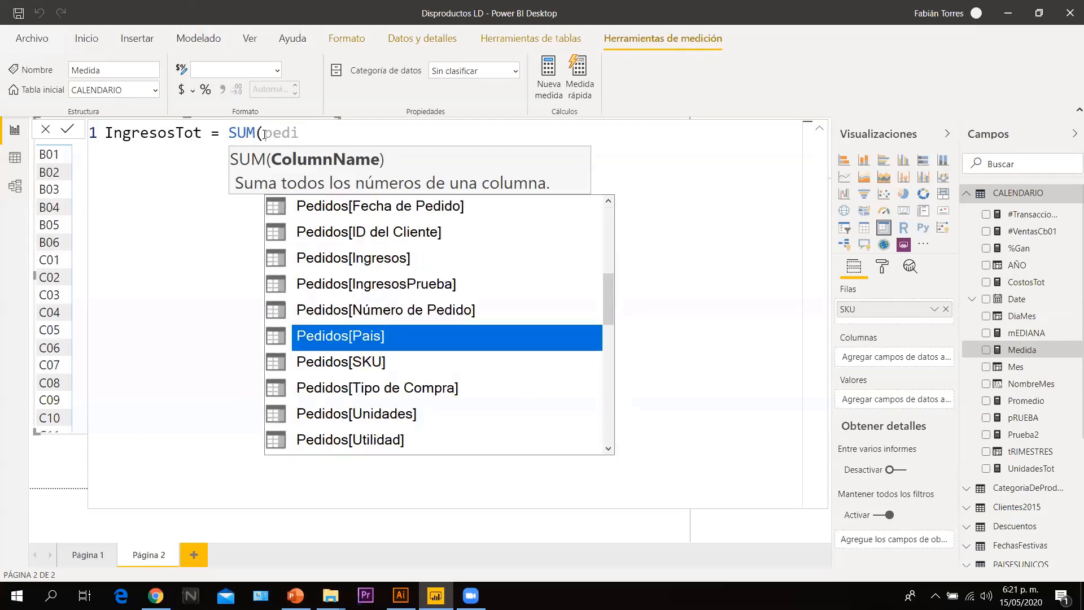
pyautogui.press('Up')
pyautogui.press('Up')
pyautogui.press('Up')
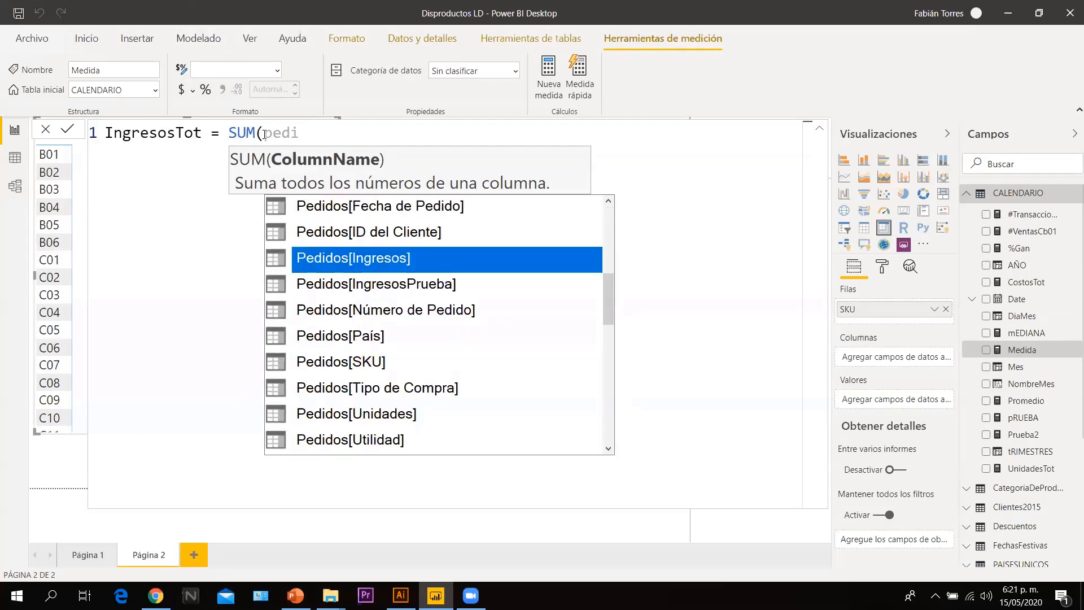
pyautogui.press('Tab')
pyautogui.write(')')
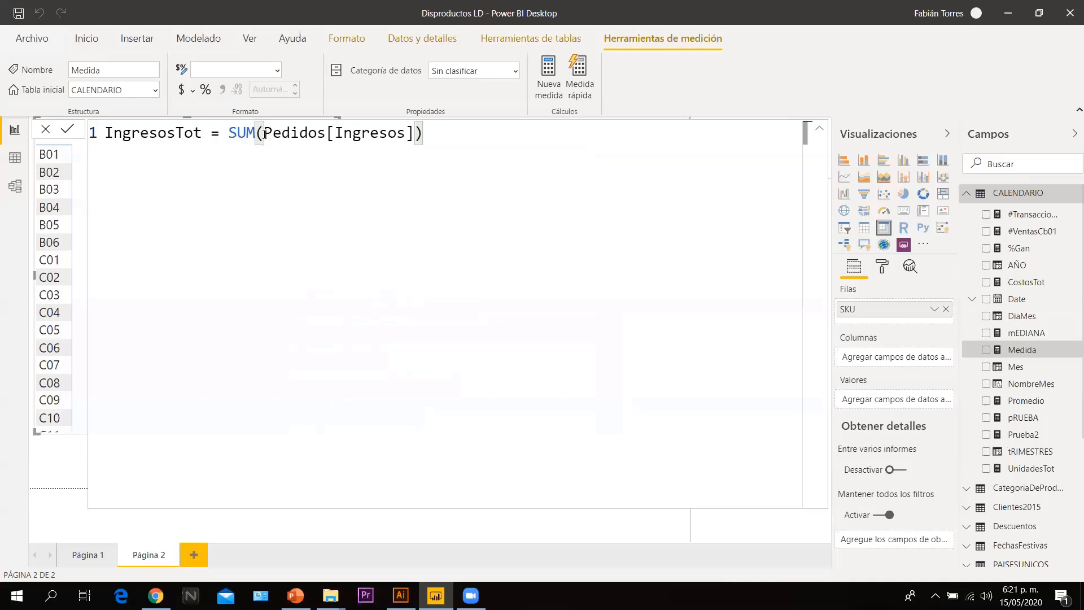
pyautogui.click(819, 130)
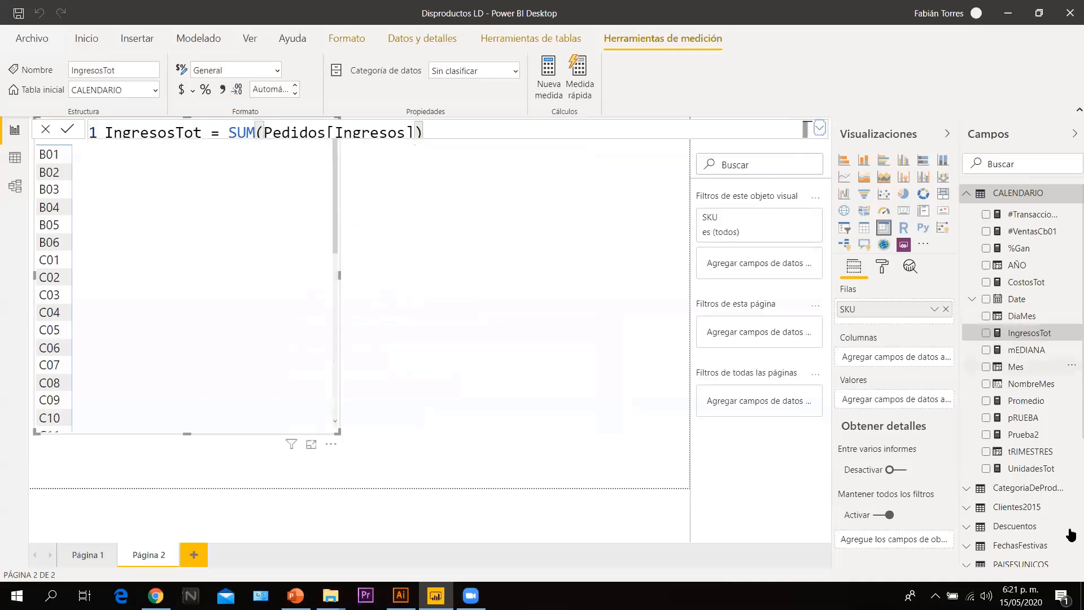
# Add IngresosTot to the matrix values and move the matrix down clear of the formula bar
pyautogui.moveTo(996, 335); pyautogui.dragTo(879, 402)
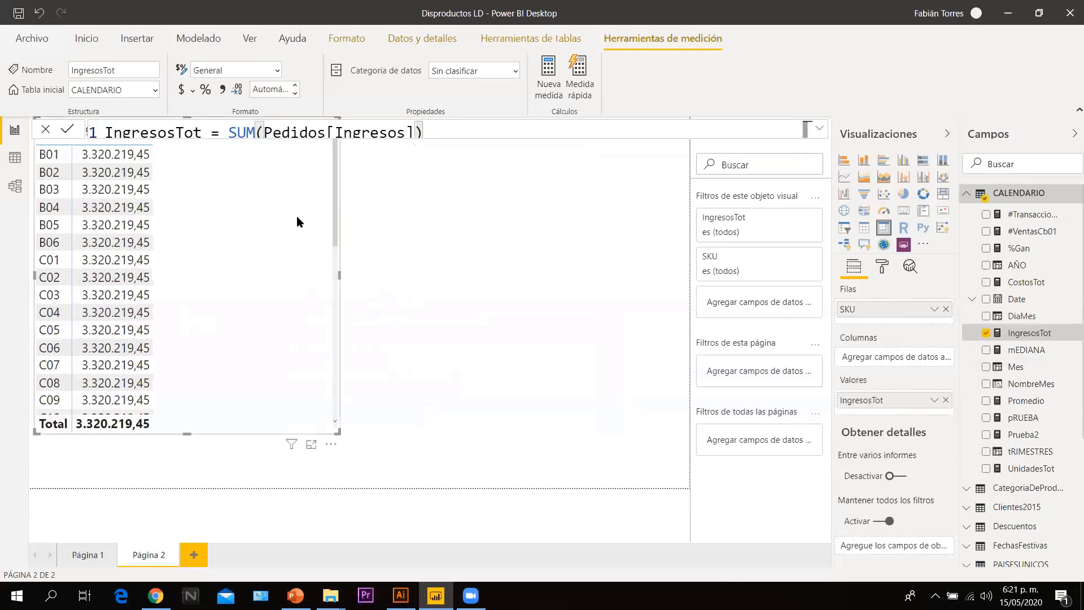
pyautogui.moveTo(298, 286); pyautogui.dragTo(304, 274)
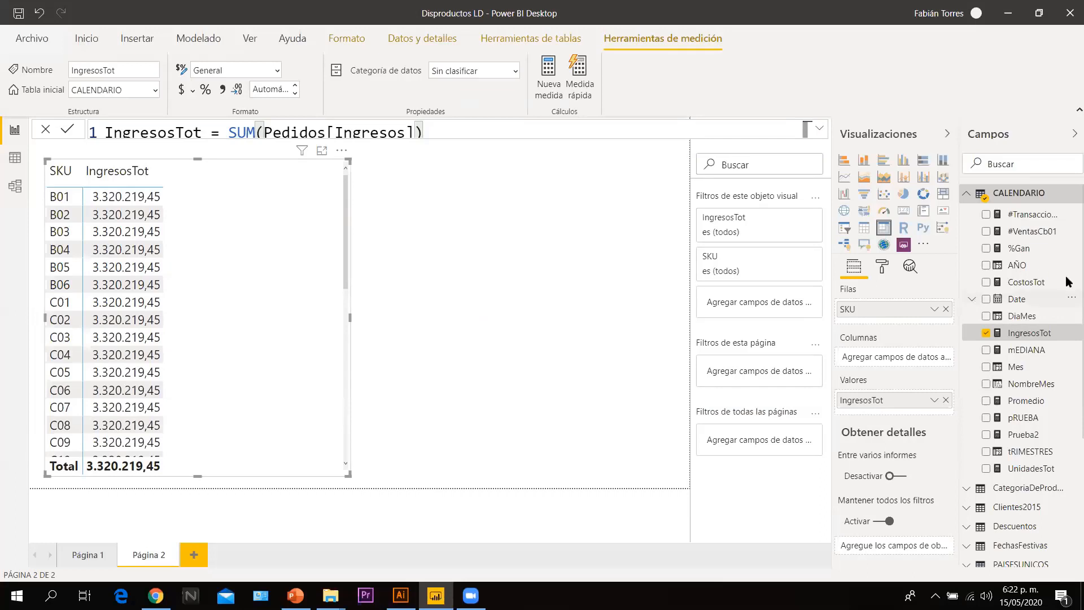
# Collapse the CALENDARIO table and expand Pedidos in the field list to examine the SKU fields of Pedidos and Produccion
pyautogui.scroll(-3, 1065, 448)
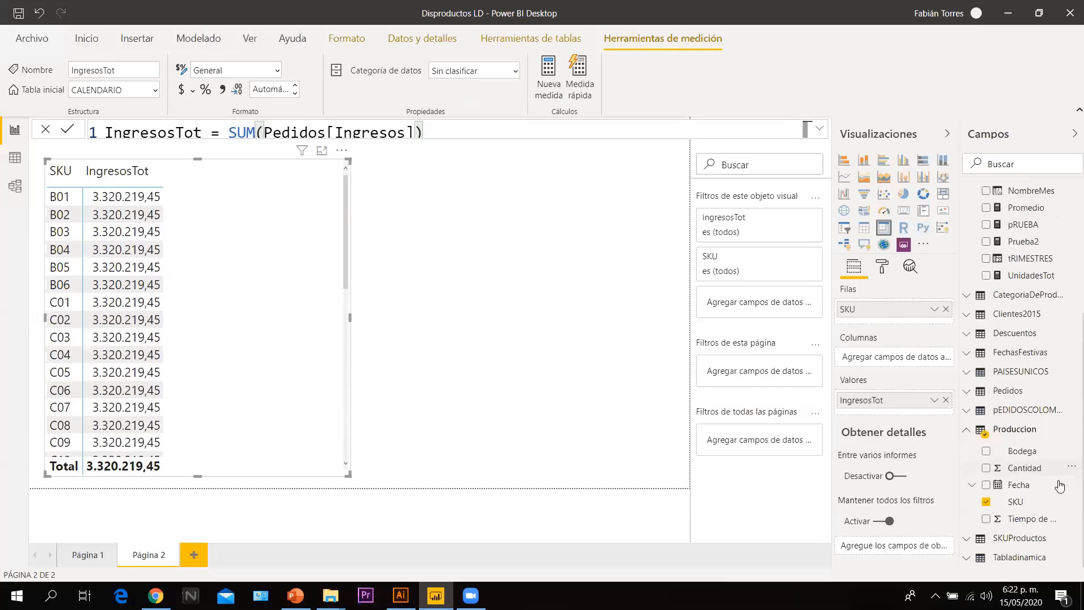
pyautogui.click(1021, 429)
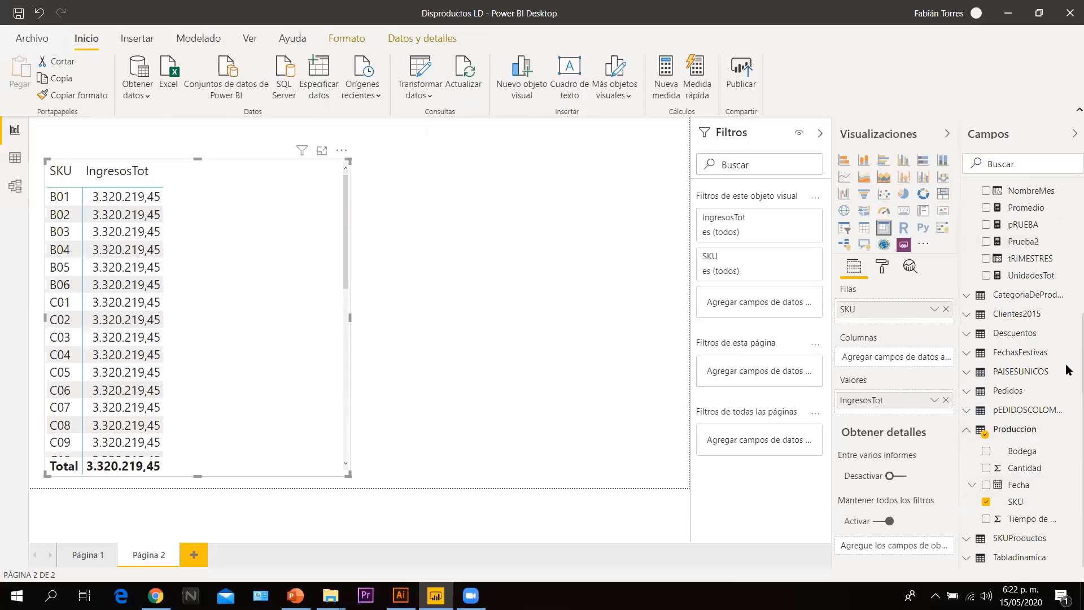
pyautogui.scroll(4, 1069, 186)
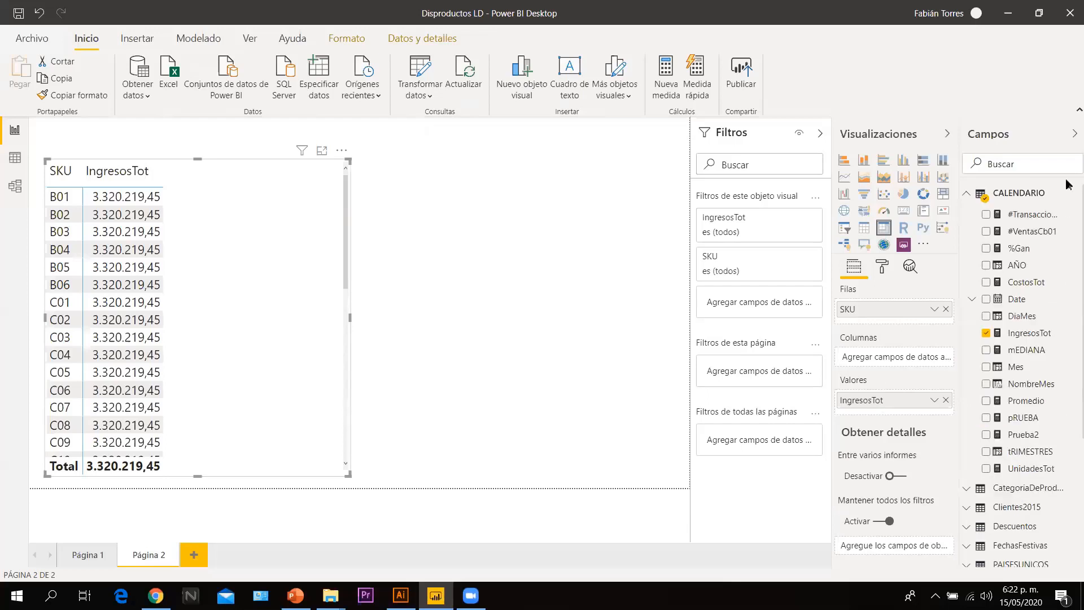
pyautogui.click(1012, 195)
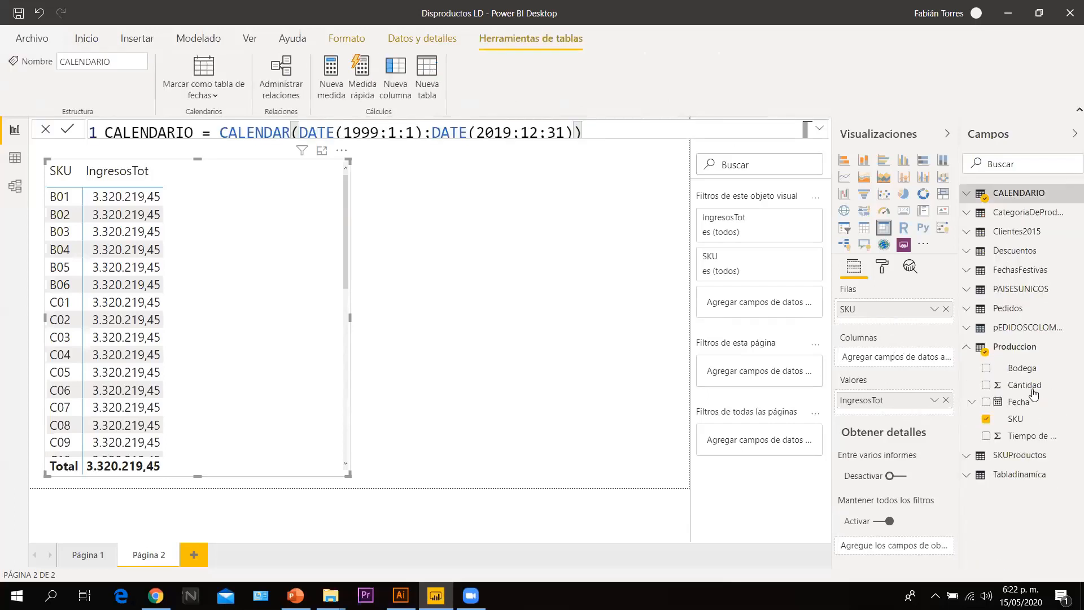
pyautogui.click(1008, 309)
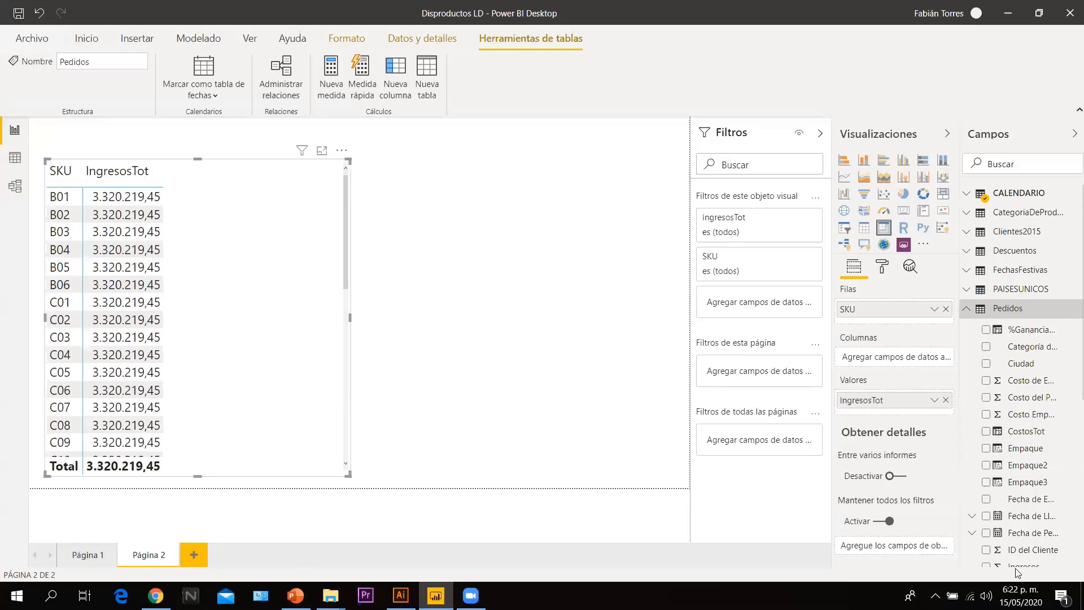
pyautogui.scroll(-5, 1019, 514)
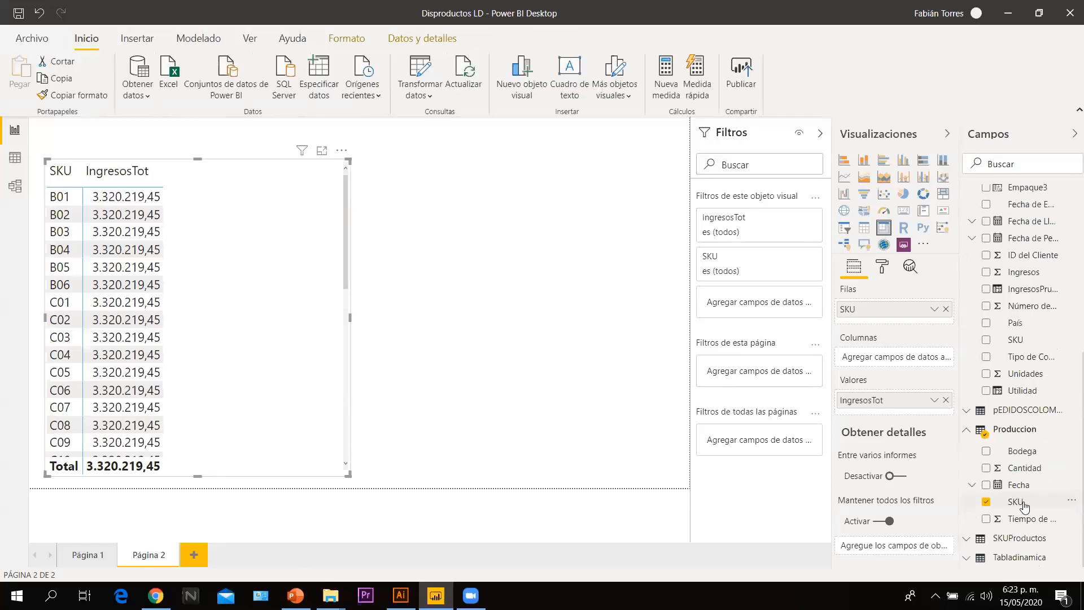
# Replace Produccion's SKU in the matrix rows with Nombre del Producto from SKUProductos and widen the matrix to fit both columns
pyautogui.click(986, 501)
pyautogui.click(986, 502)
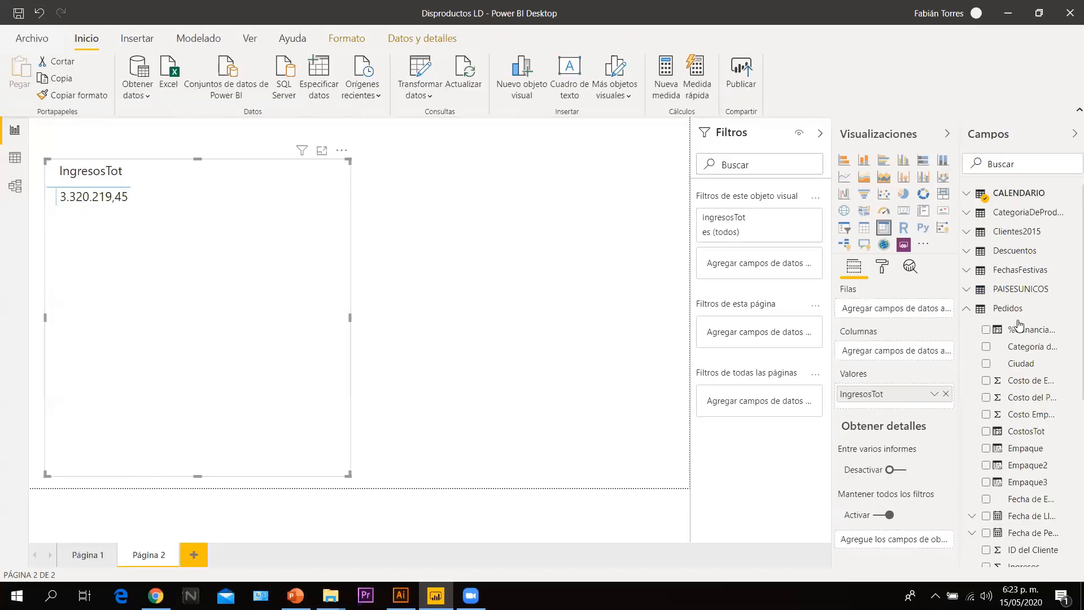
pyautogui.click(965, 309)
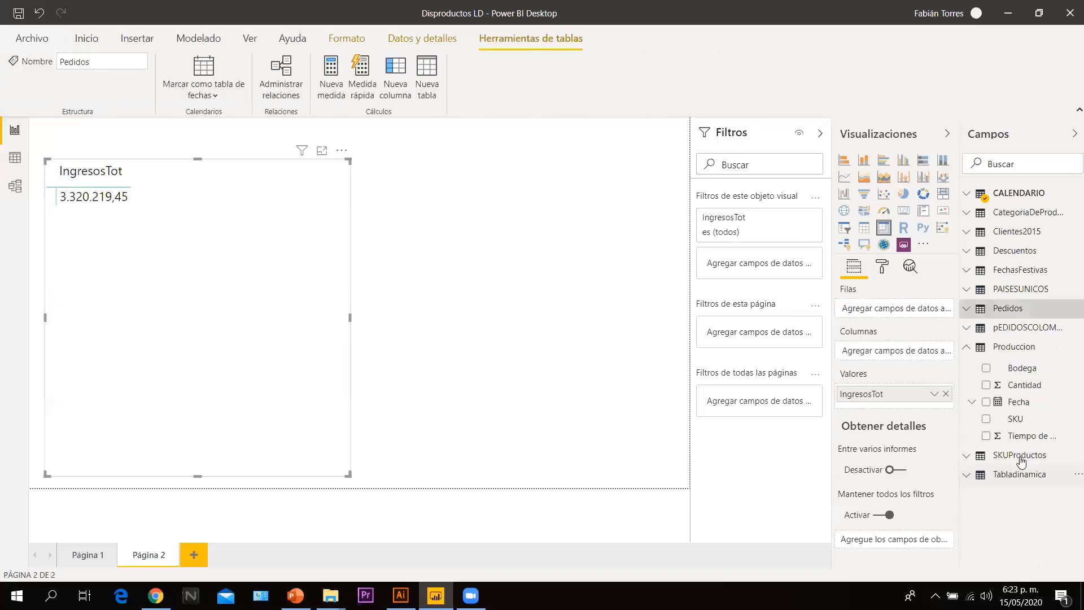
pyautogui.click(1019, 454)
pyautogui.moveTo(1025, 494); pyautogui.dragTo(879, 310)
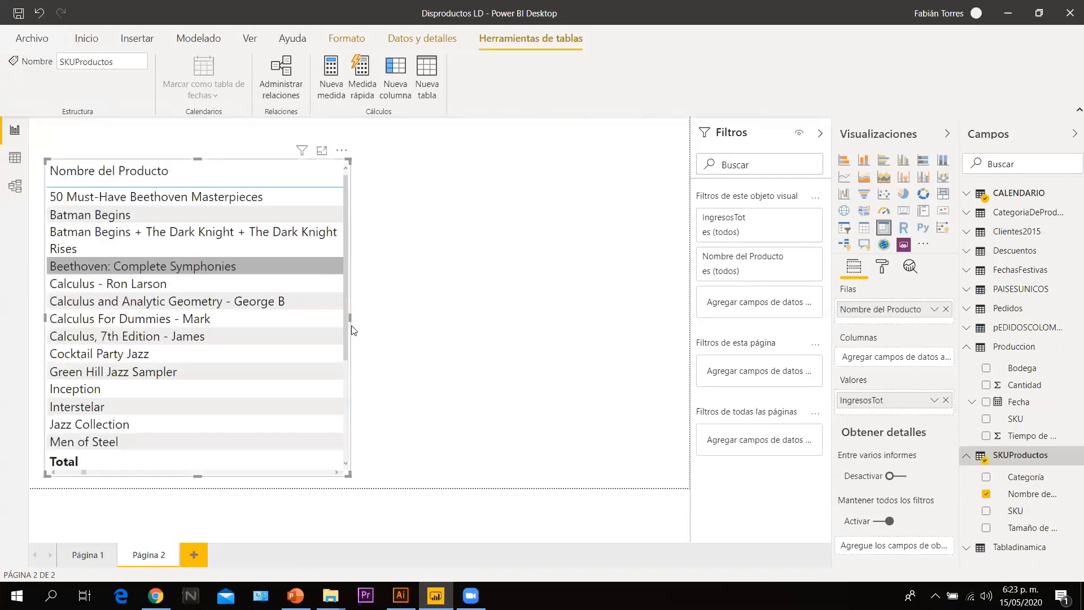
pyautogui.moveTo(350, 317); pyautogui.dragTo(587, 318)
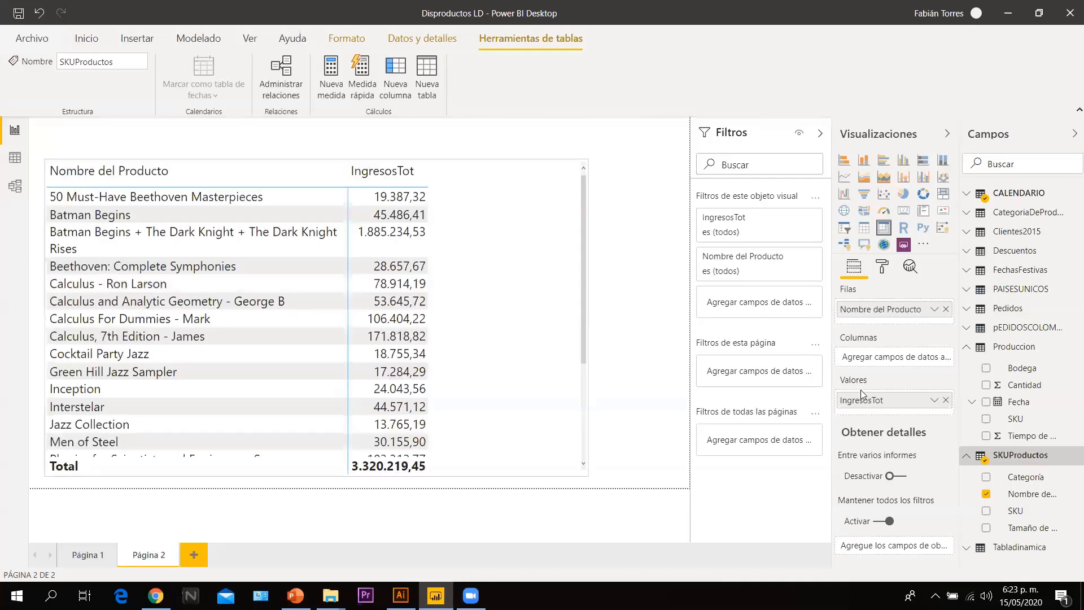
# Replace Nombre del Producto in the matrix rows with the SKU field from SKUProductos
pyautogui.click(943, 310)
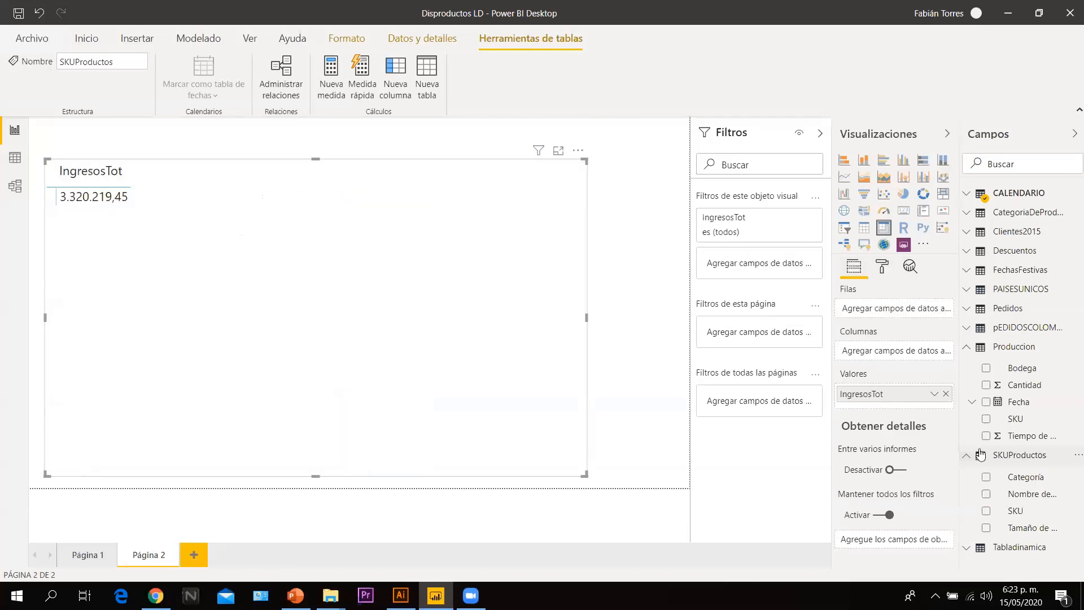
pyautogui.moveTo(917, 342); pyautogui.dragTo(905, 316)
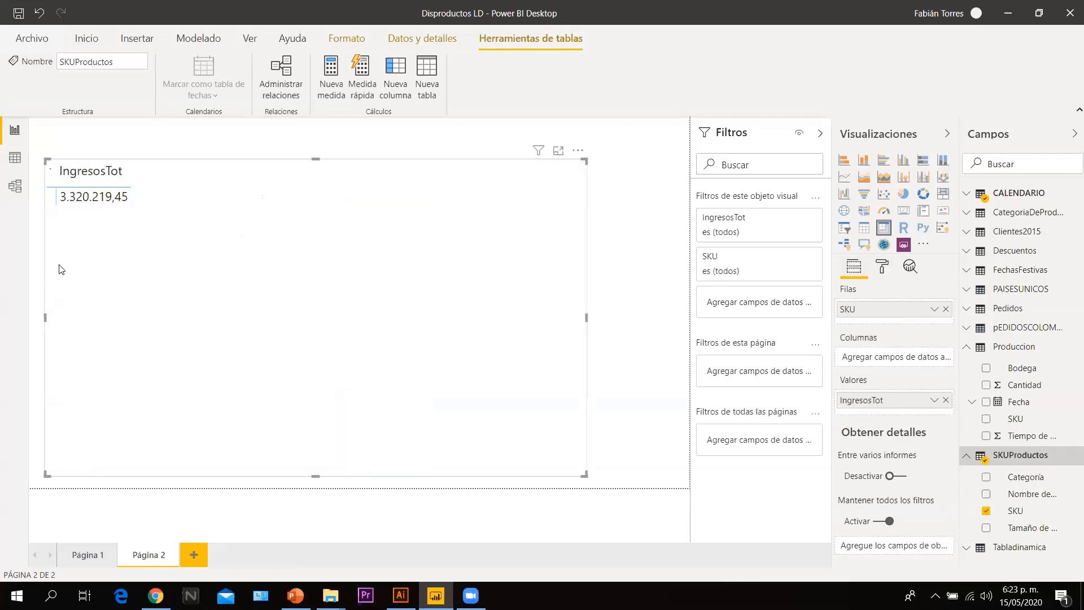
# Examine the relationships of SKUProductos with Pedidos and Produccion in the model diagram and return to the income matrix
pyautogui.click(15, 186)
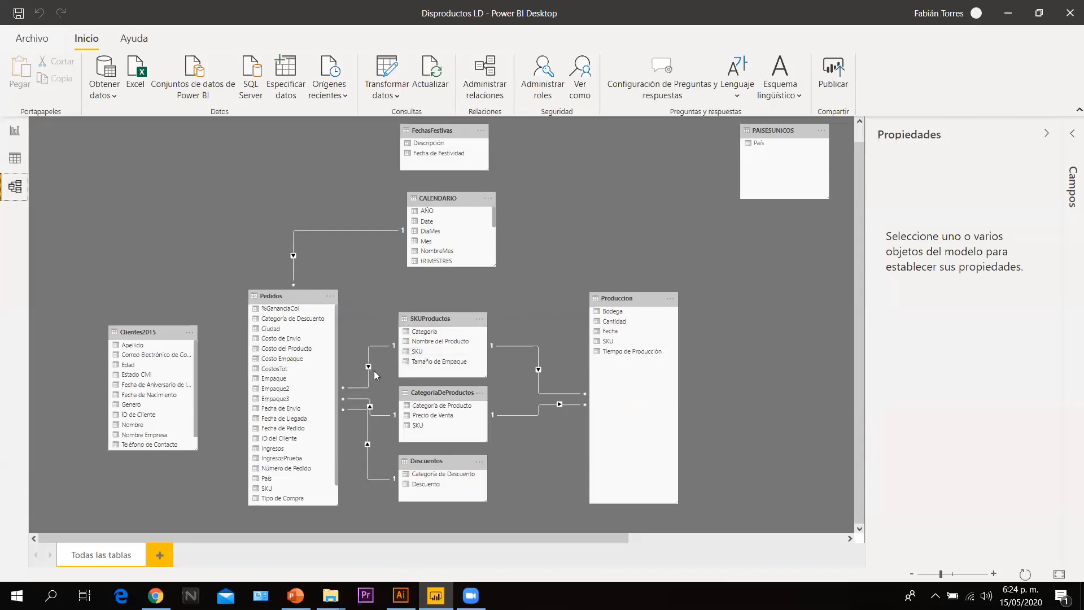
pyautogui.click(995, 574)
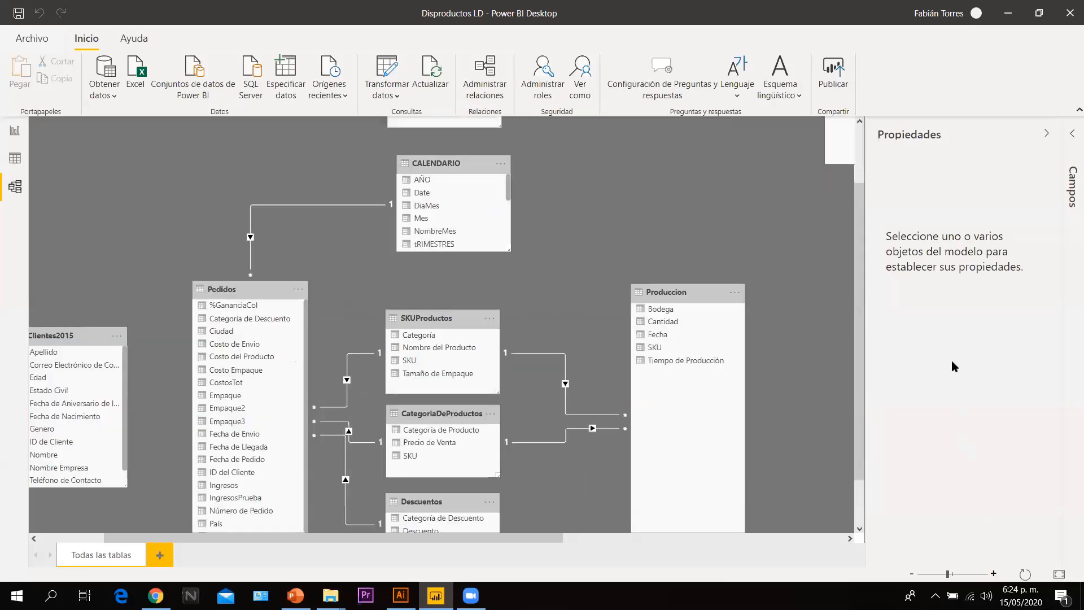
pyautogui.scroll(-2, 857, 364)
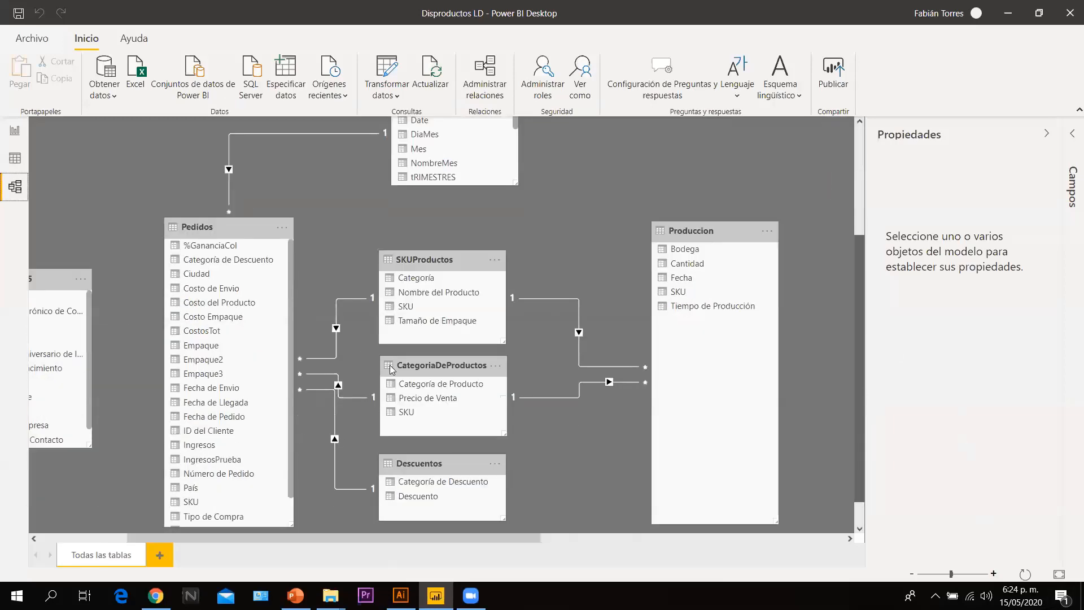
pyautogui.click(15, 135)
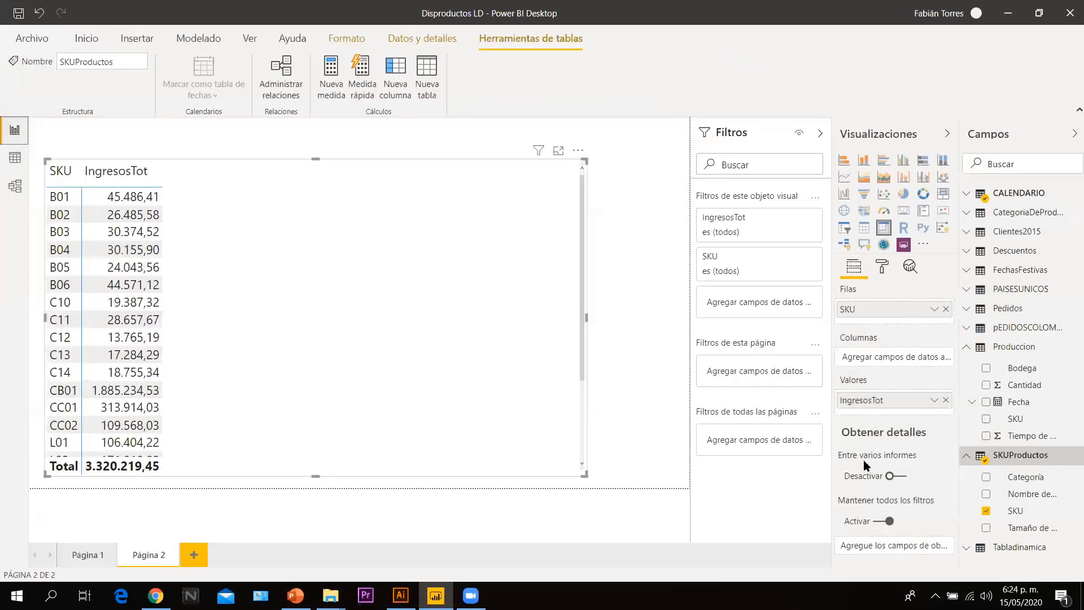
pyautogui.click(884, 424)
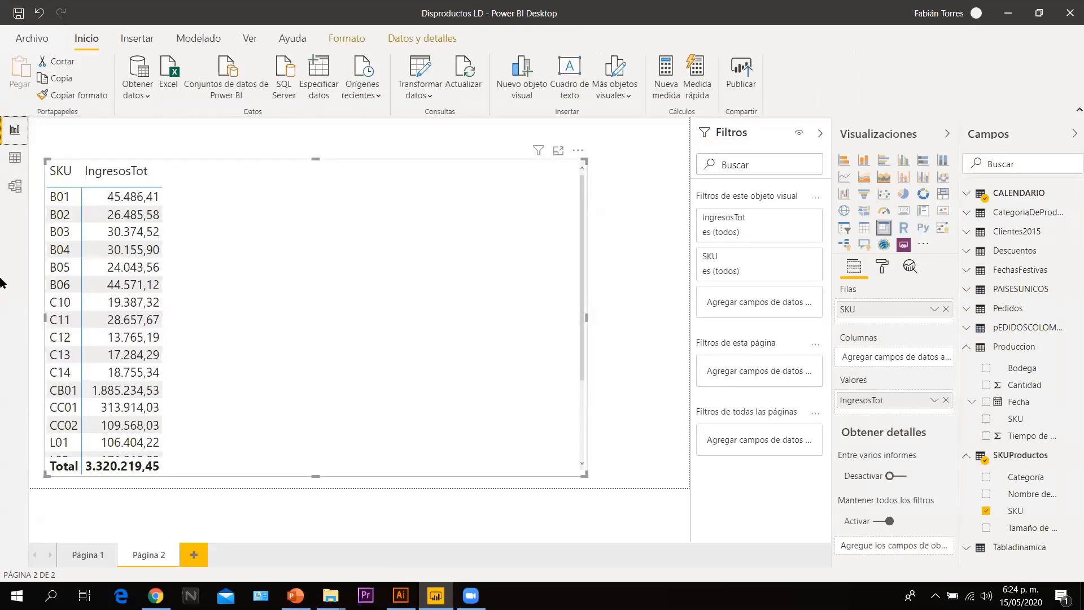
# Review in the model diagram how Pedidos and Produccion connect to their lookup tables
pyautogui.click(13, 154)
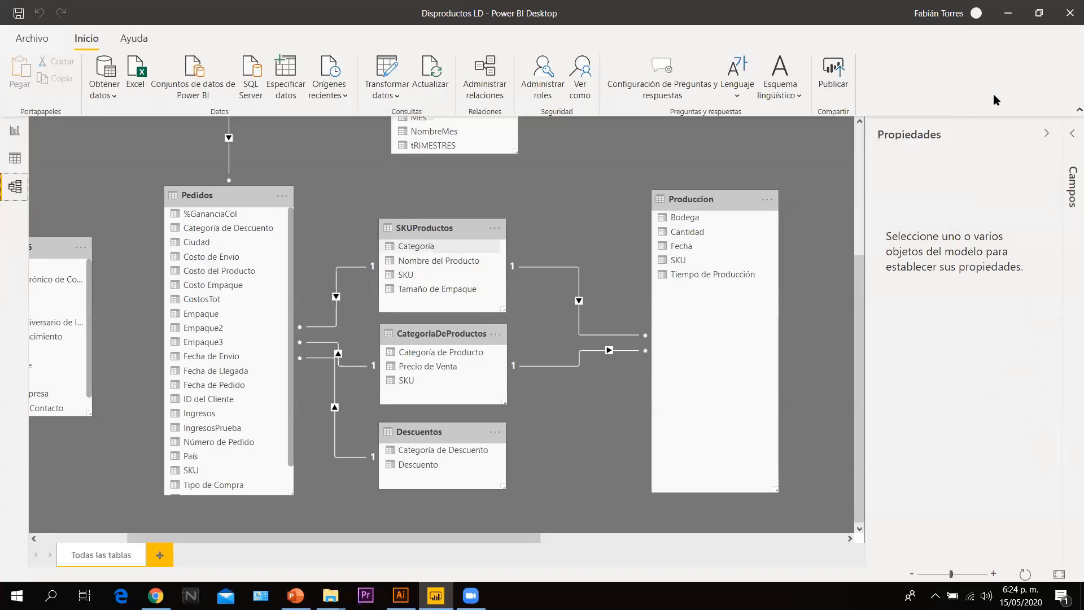
pyautogui.click(912, 574)
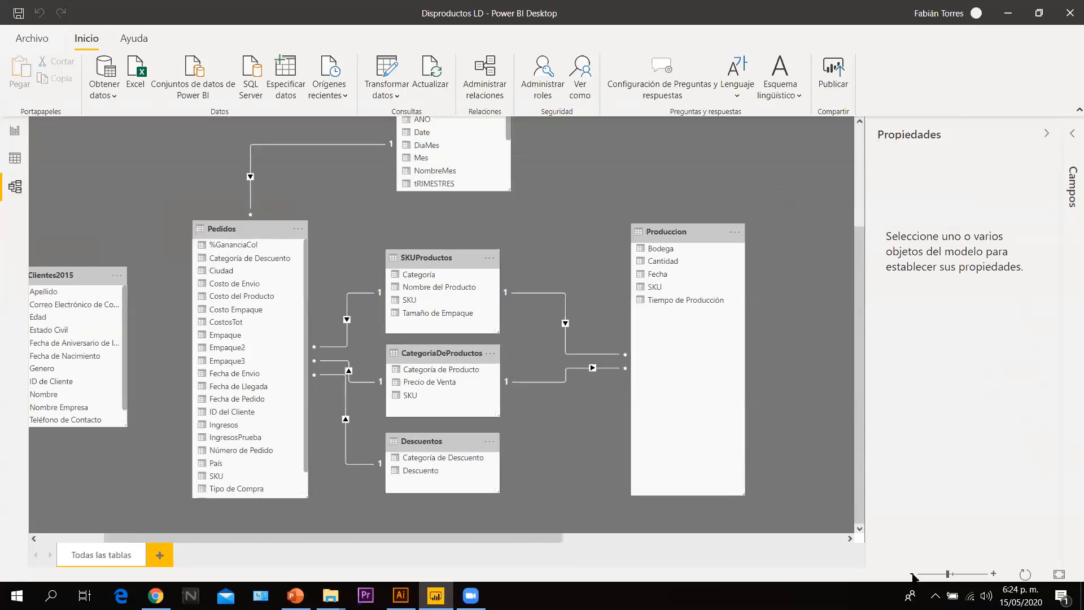
pyautogui.click(913, 574)
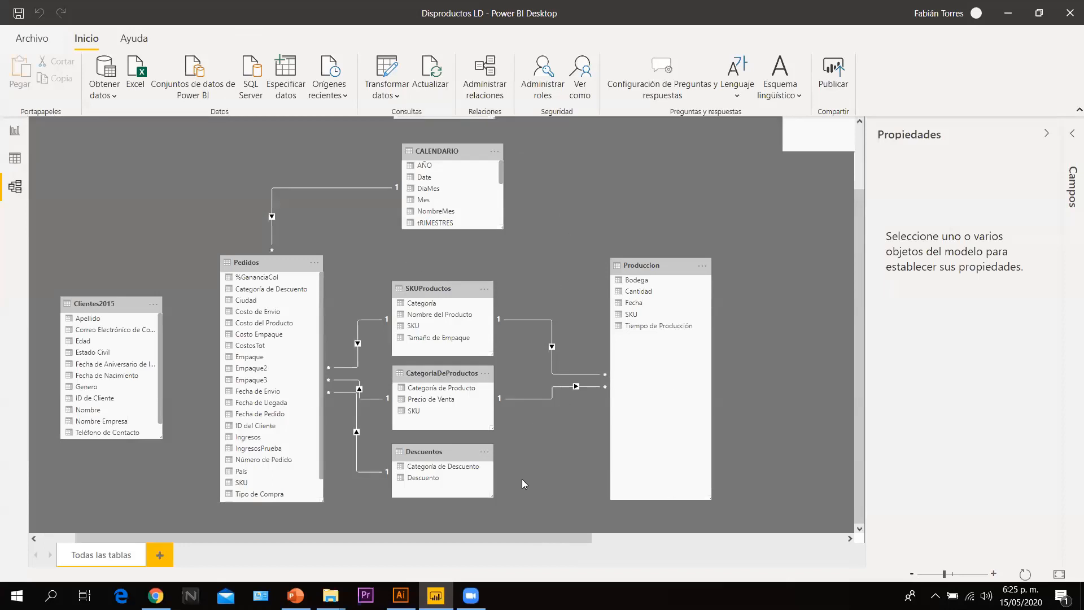
pyautogui.click(993, 574)
pyautogui.click(993, 574)
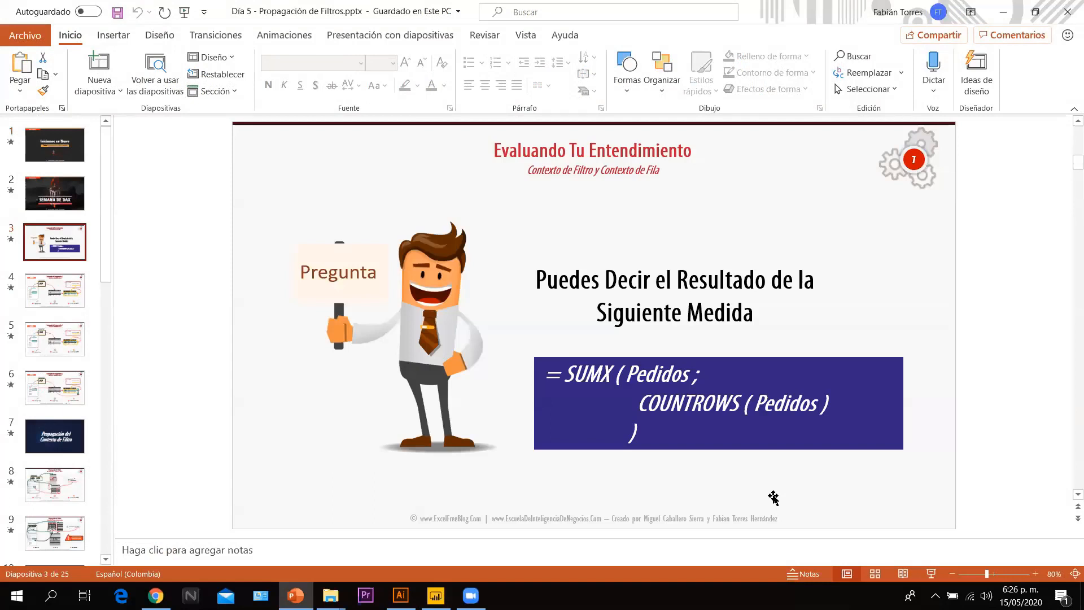
# Present the SUMX and COUNTROWS question slide in PowerPoint's reading view
pyautogui.hotkey('shift', 'F5')
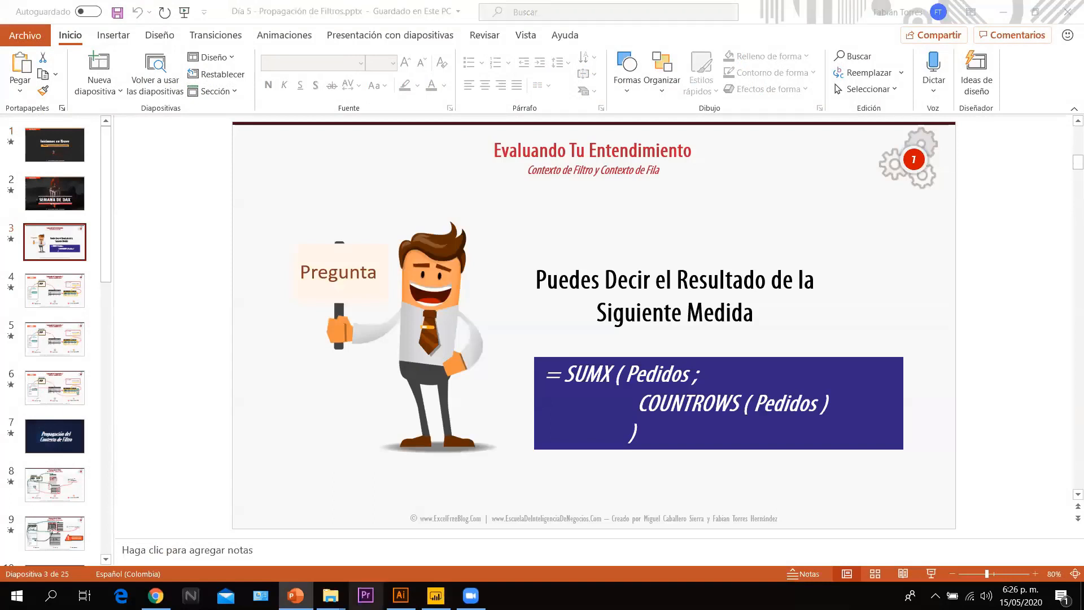
pyautogui.click(435, 596)
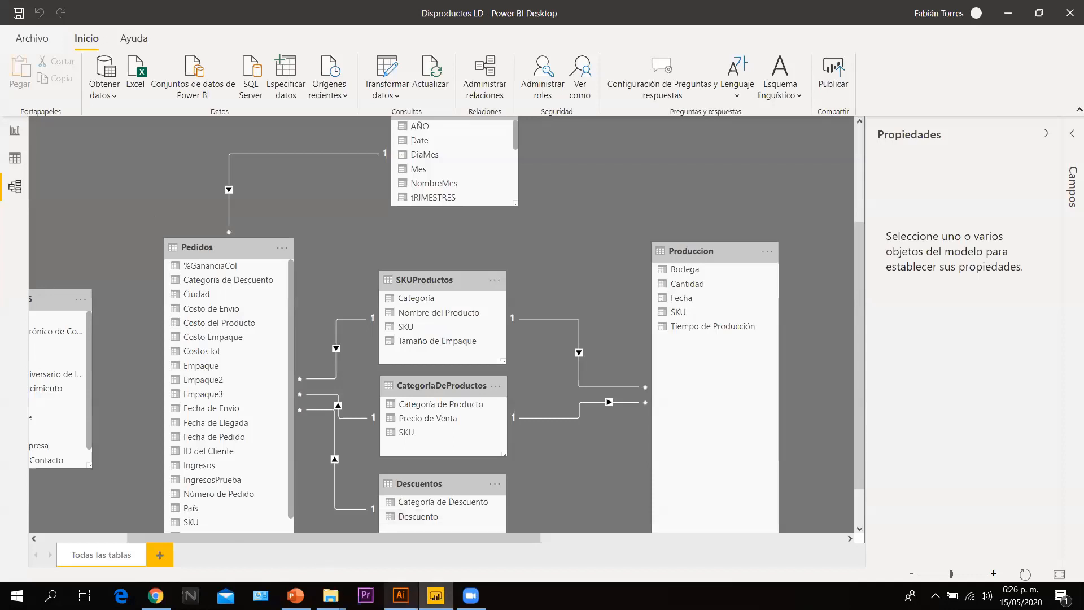
pyautogui.hotkey('alt', 'Tab')
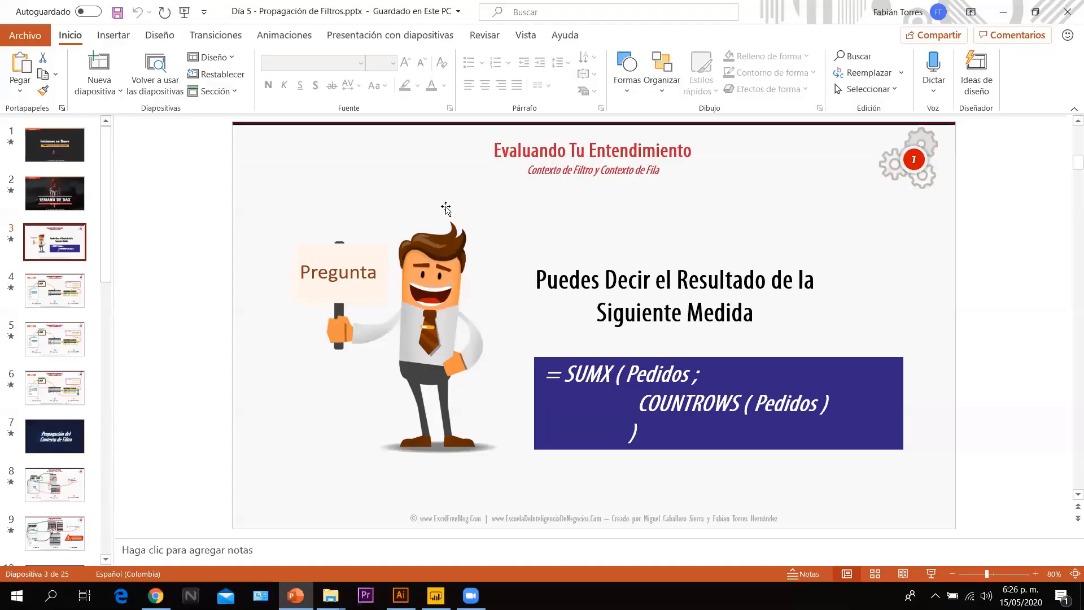
pyautogui.click(930, 573)
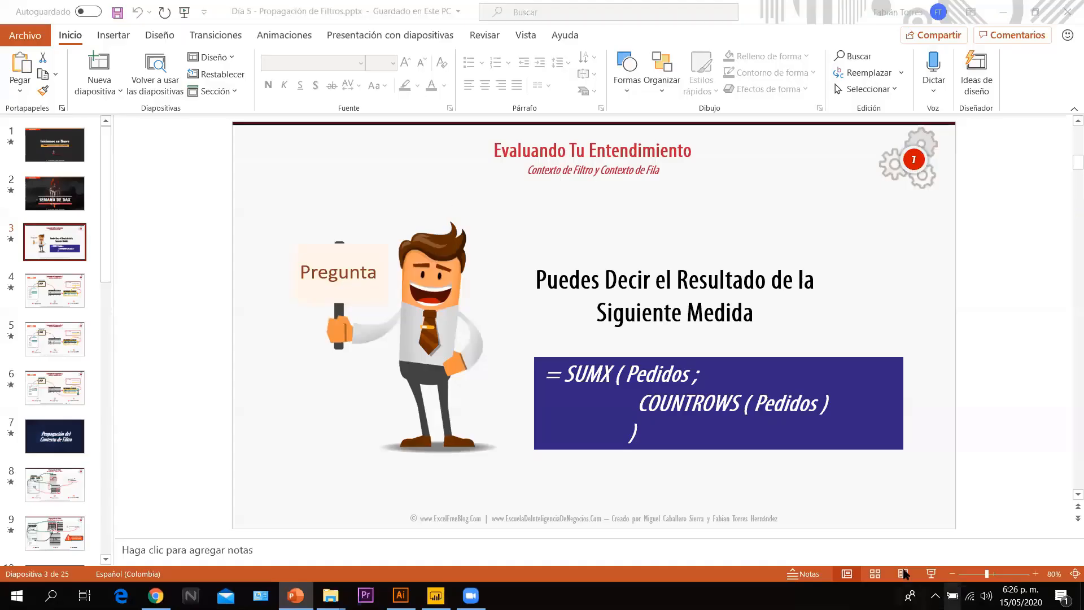
pyautogui.click(903, 574)
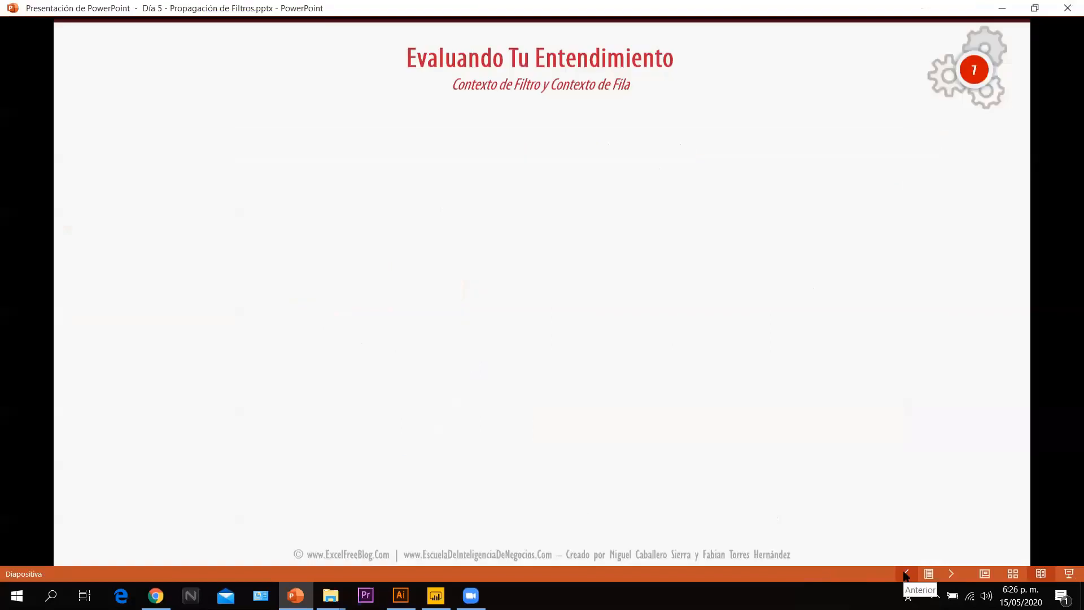
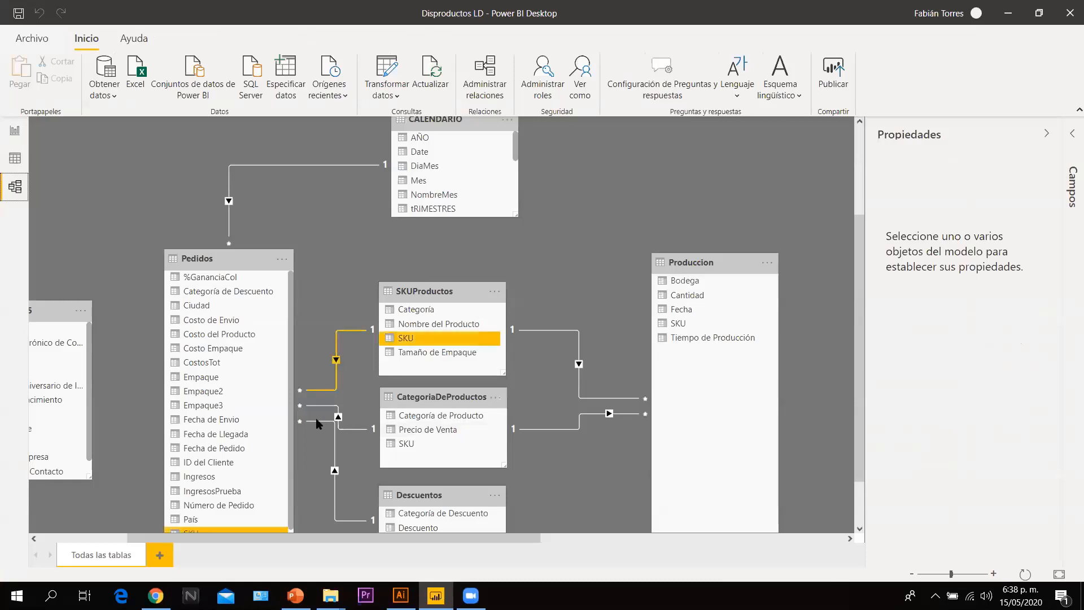
# Review the model's table relationships, switch to PowerPoint and go back to the "De Lado de Los Unos a el Lado de Los Muchos" slide
pyautogui.scroll(-1, 293, 175)
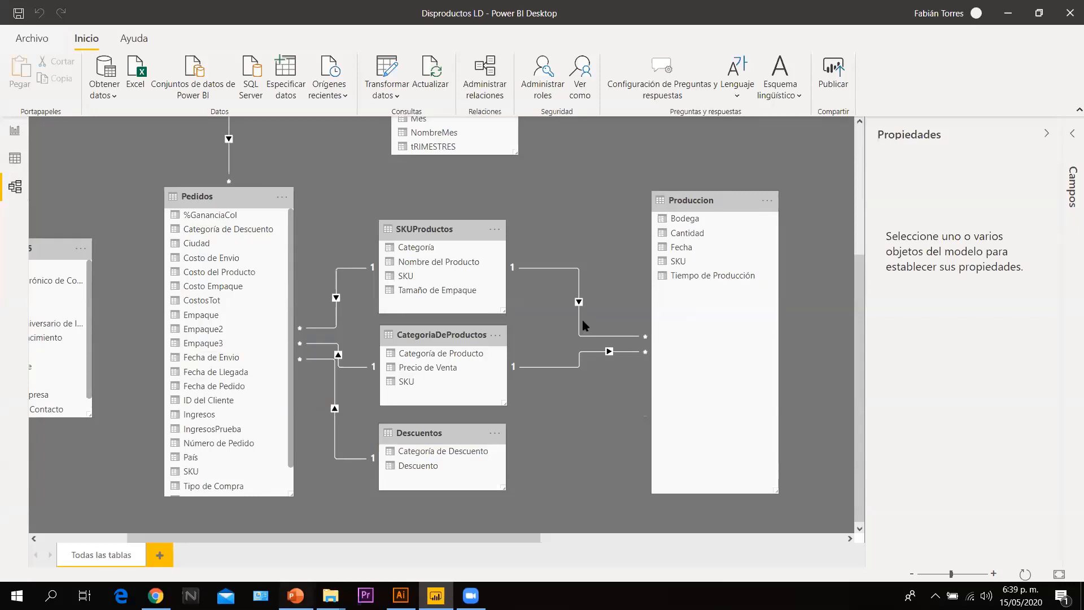
pyautogui.click(296, 596)
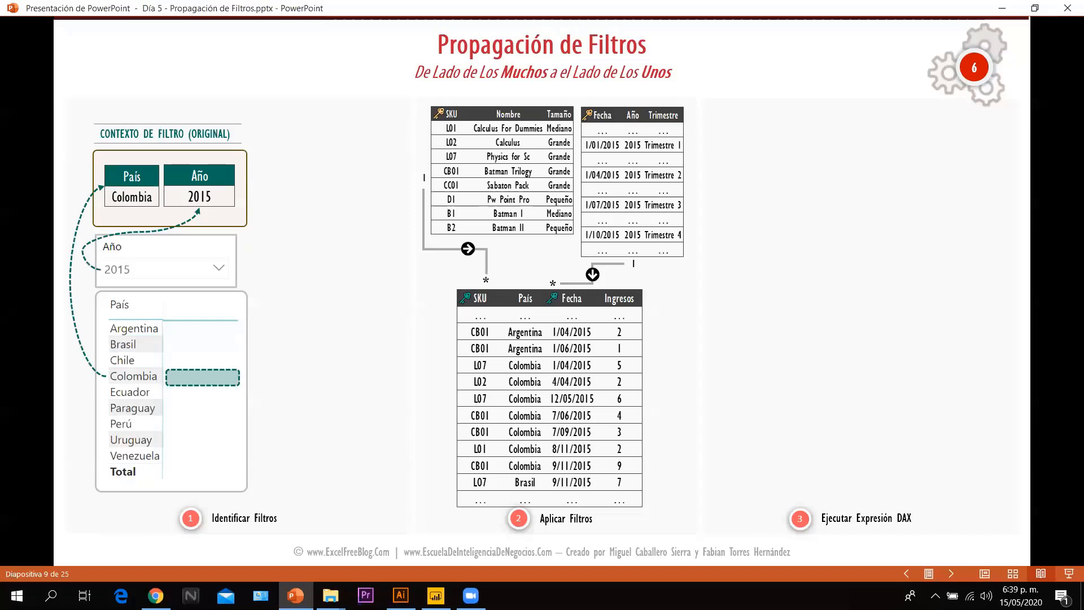
pyautogui.press('Left')
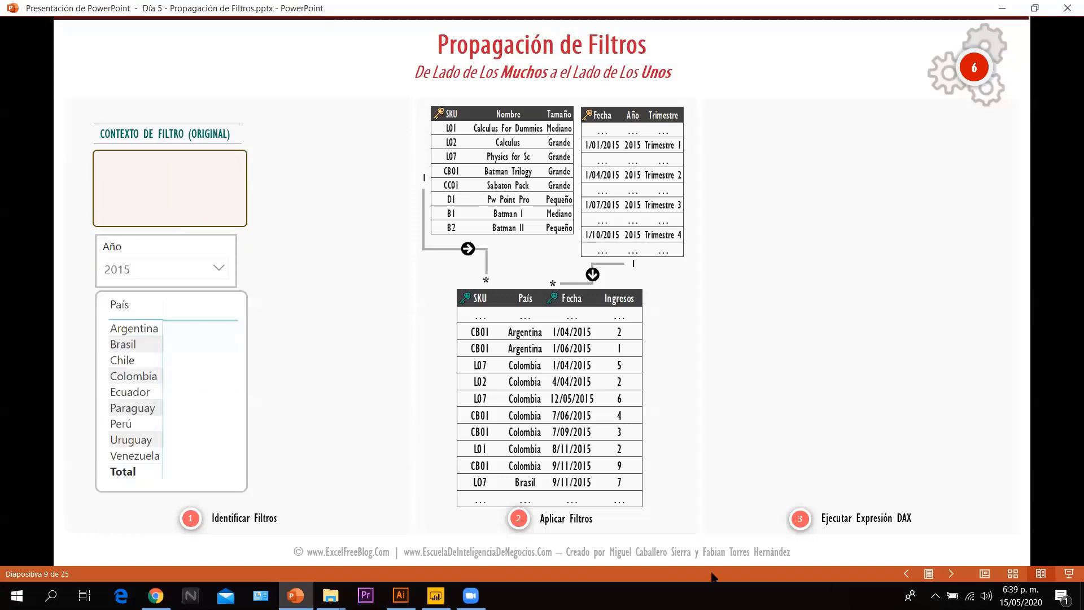
pyautogui.press('Left')
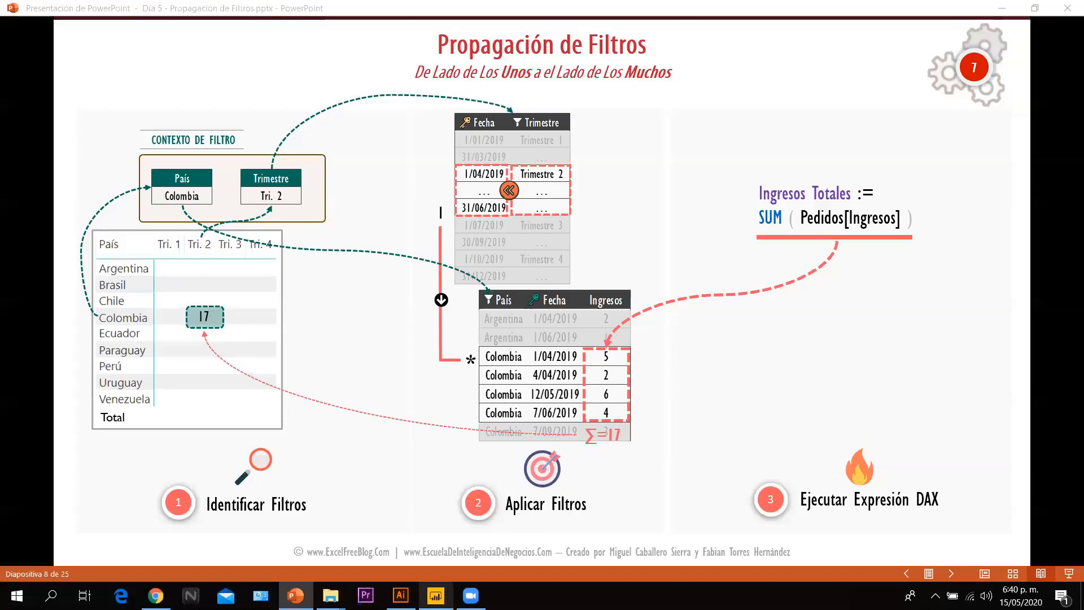
# Glance at the Power BI model diagram and advance the presentation to the "De Lado de Los Muchos a el Lado de Los Unos" slide
pyautogui.moveTo(449, 587)
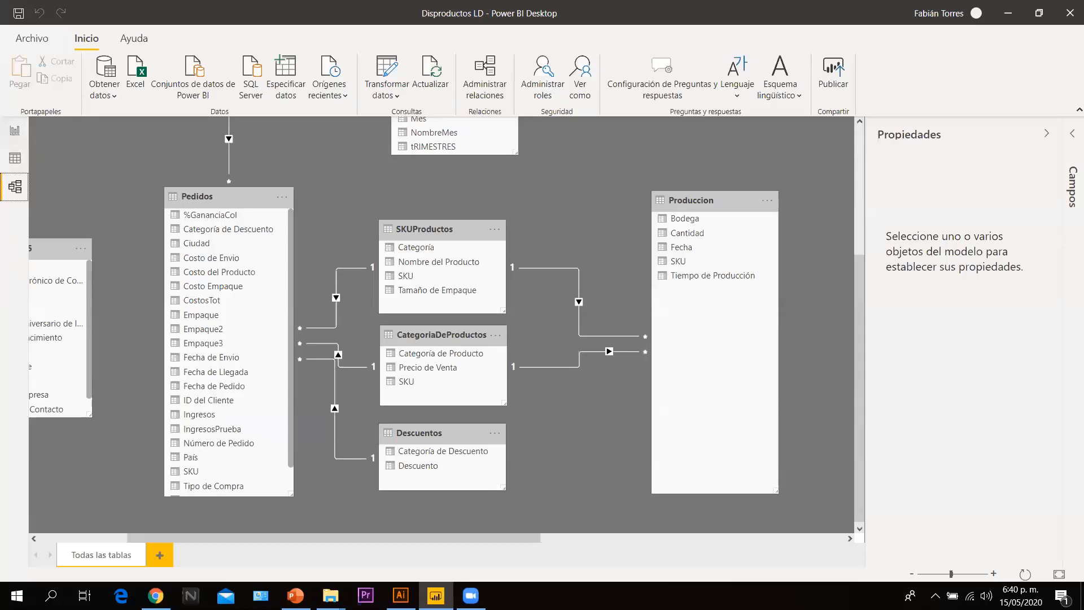
pyautogui.hotkey('alt', 'Tab')
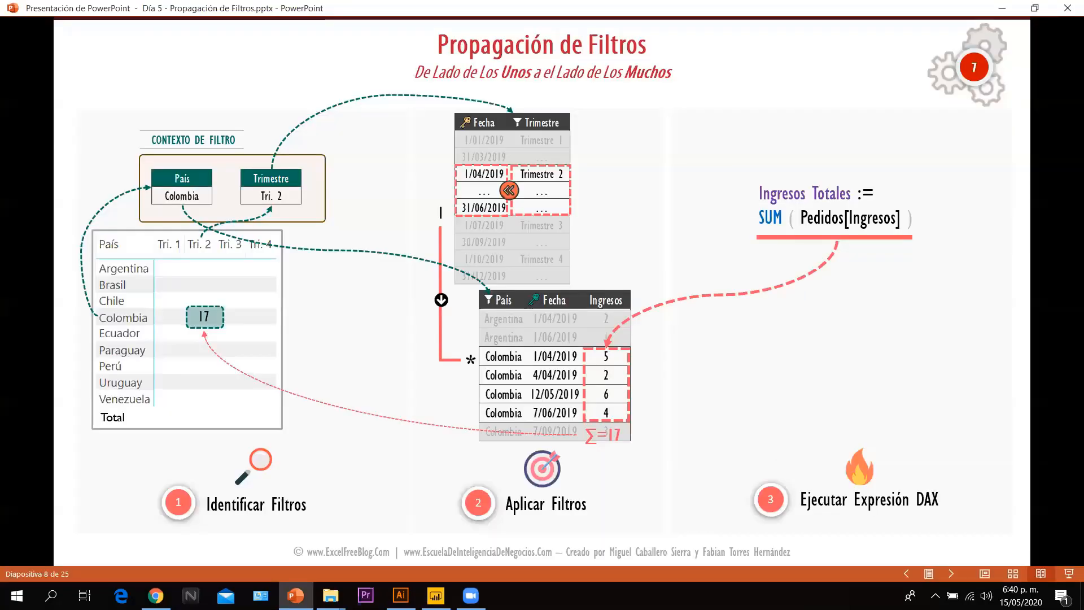
pyautogui.press('Right')
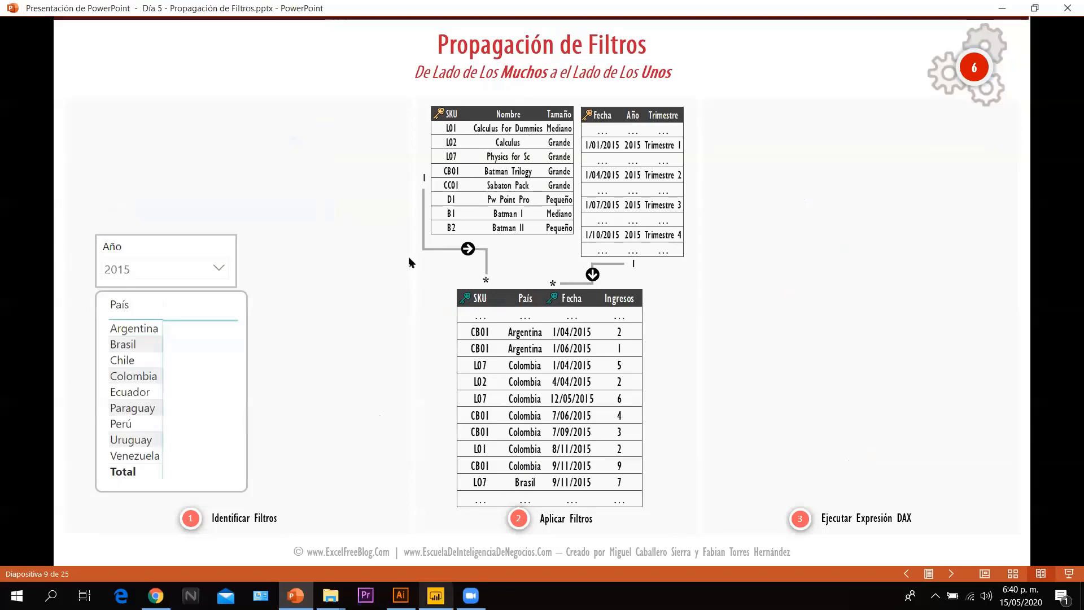
# Switch to Power BI and arrange CALENDARIO and SKUProductos side by side above Pedidos in the model diagram
pyautogui.hotkey('alt', 'Tab')
pyautogui.click(199, 206)
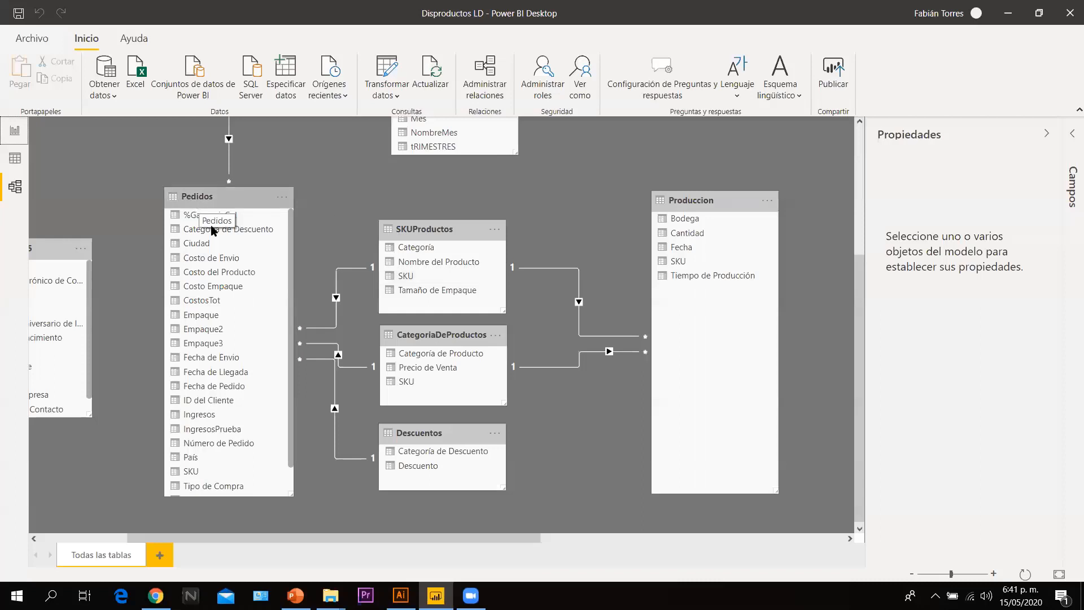
pyautogui.click(465, 223)
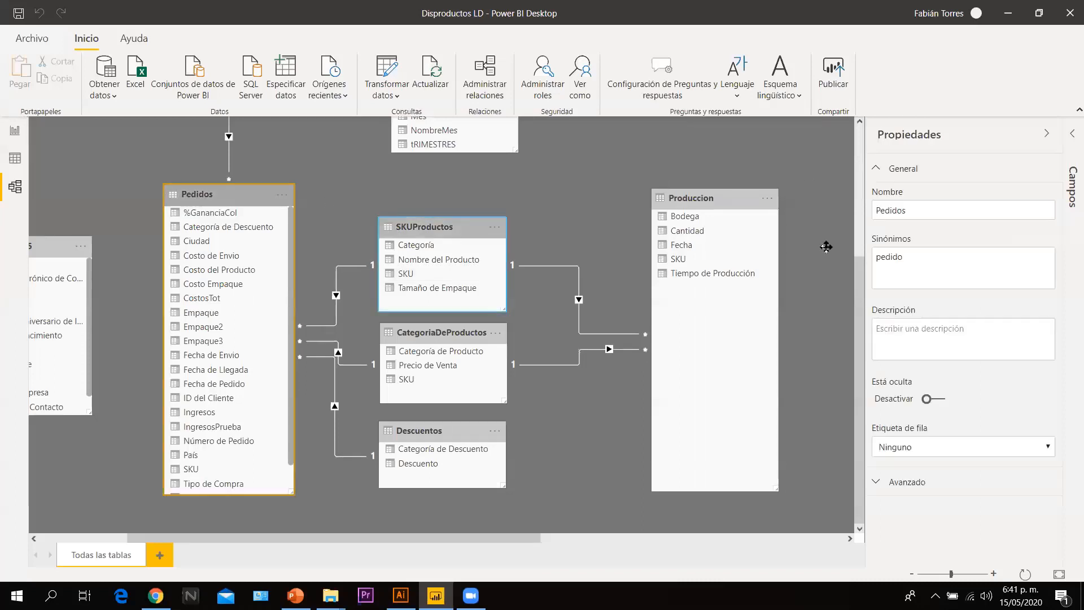
pyautogui.moveTo(859, 308); pyautogui.dragTo(863, 165)
pyautogui.moveTo(422, 426); pyautogui.dragTo(102, 232)
pyautogui.moveTo(424, 261); pyautogui.dragTo(32, 233)
pyautogui.moveTo(121, 217); pyautogui.dragTo(318, 228)
pyautogui.moveTo(85, 227); pyautogui.dragTo(152, 211)
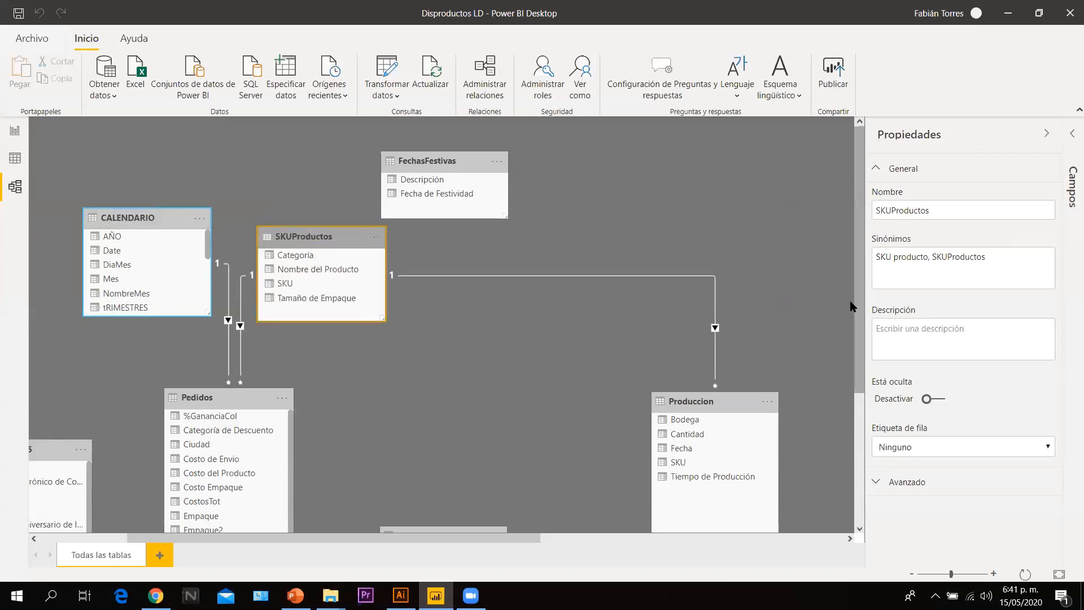
# Compare the rearranged model diagram with the filter propagation slide in PowerPoint and return to Power BI
pyautogui.scroll(-3, 224, 233)
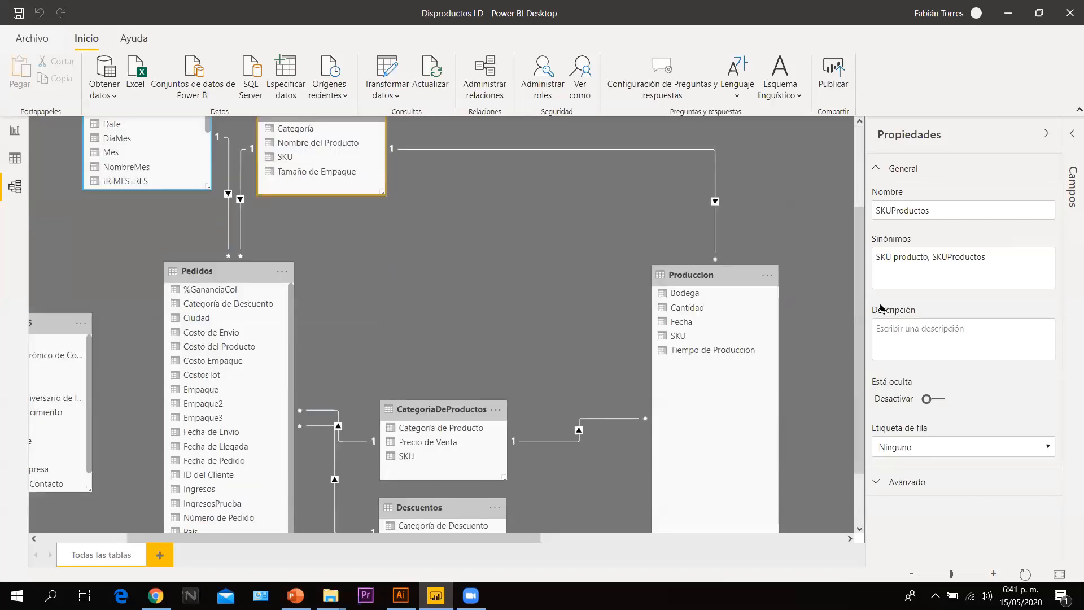
pyautogui.scroll(2, 873, 289)
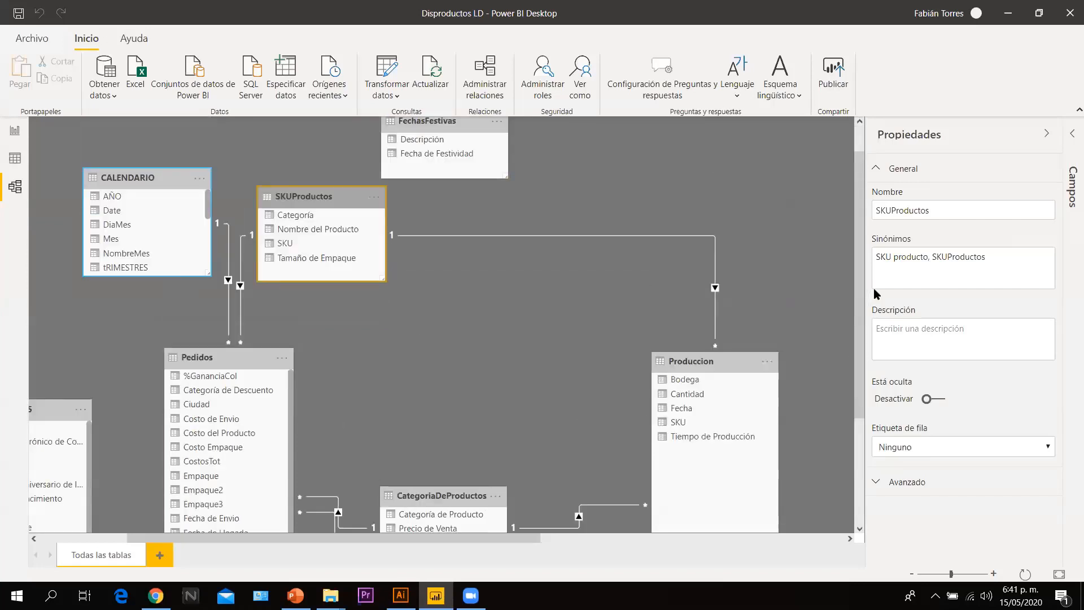
pyautogui.hotkey('alt', 'Tab')
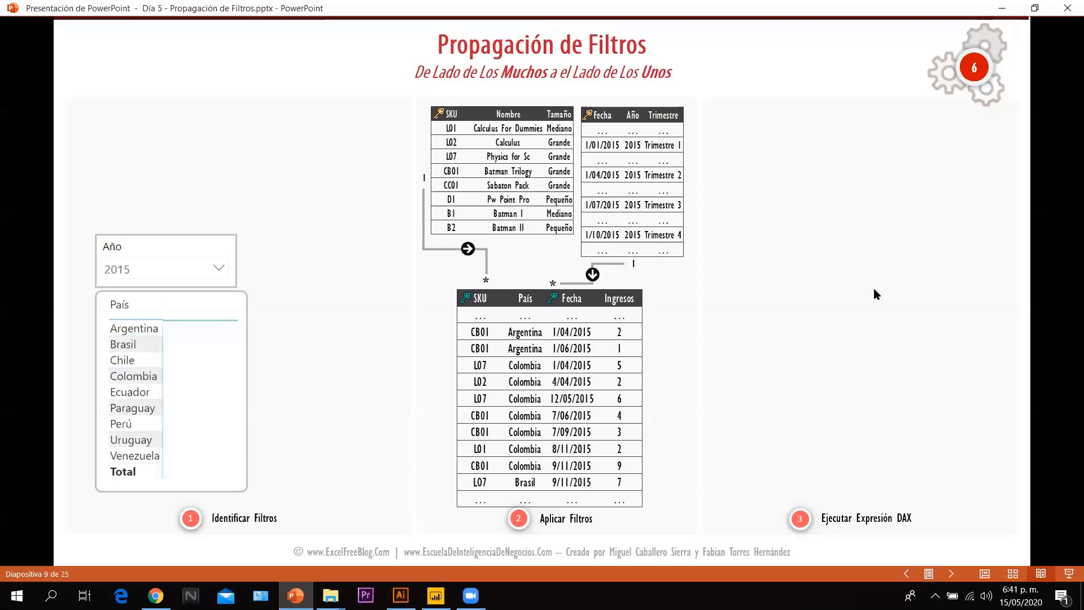
pyautogui.hotkey('alt', 'Tab')
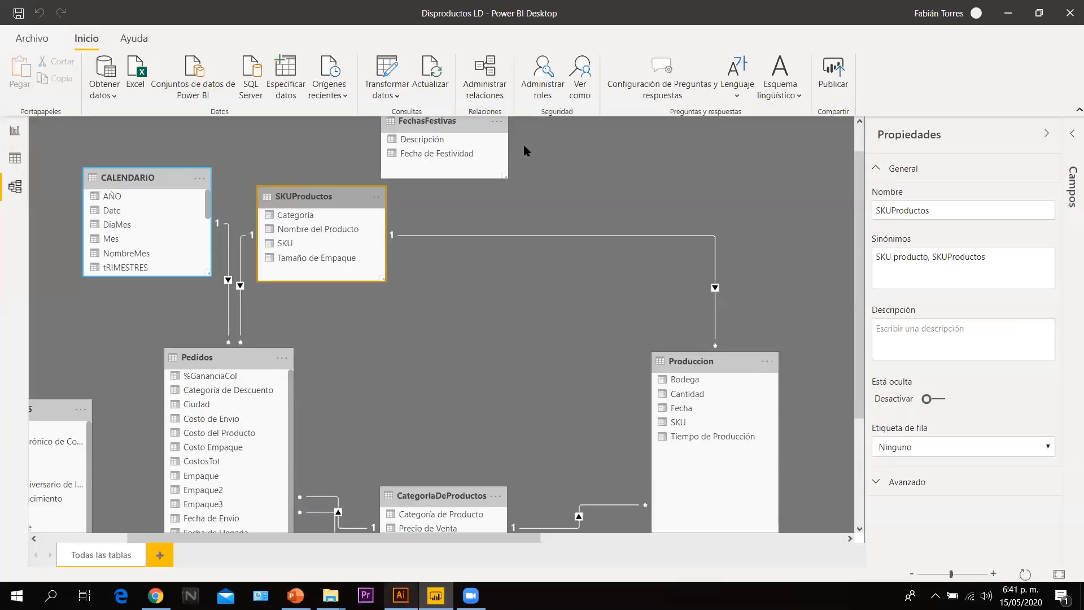
# Check the filter propagation slide in PowerPoint, return to the Power BI report and exit the SKU matrix's focus mode
pyautogui.hotkey('alt', 'Tab')
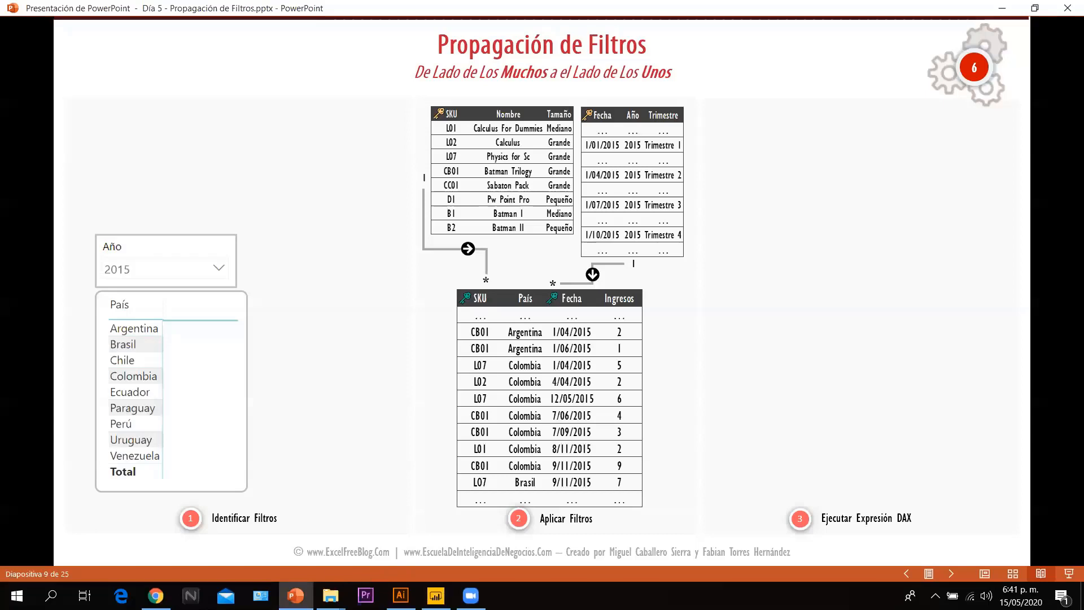
pyautogui.hotkey('alt', 'Tab')
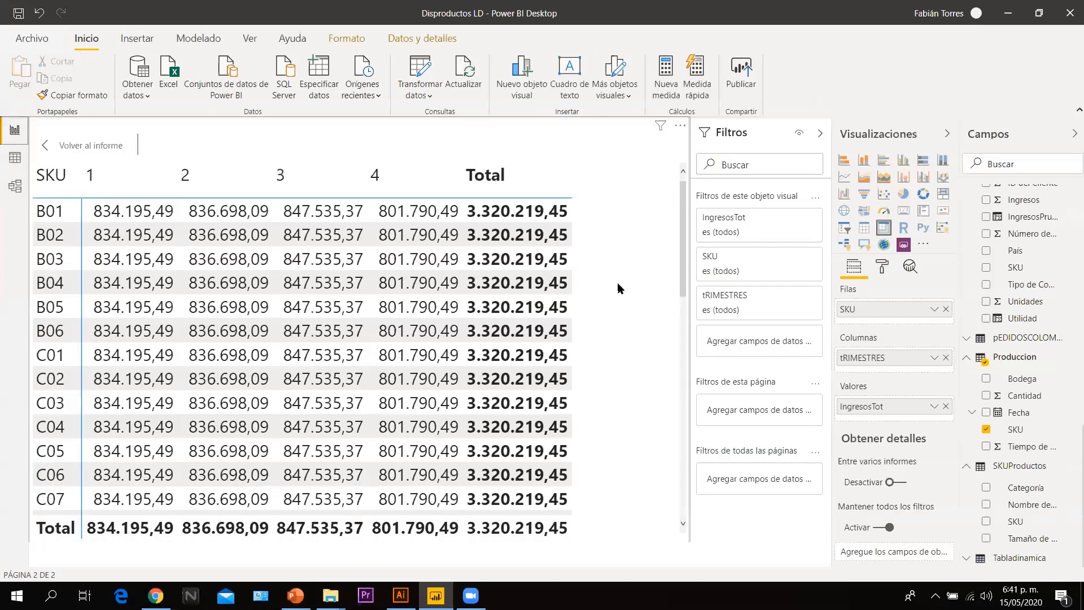
pyautogui.click(90, 146)
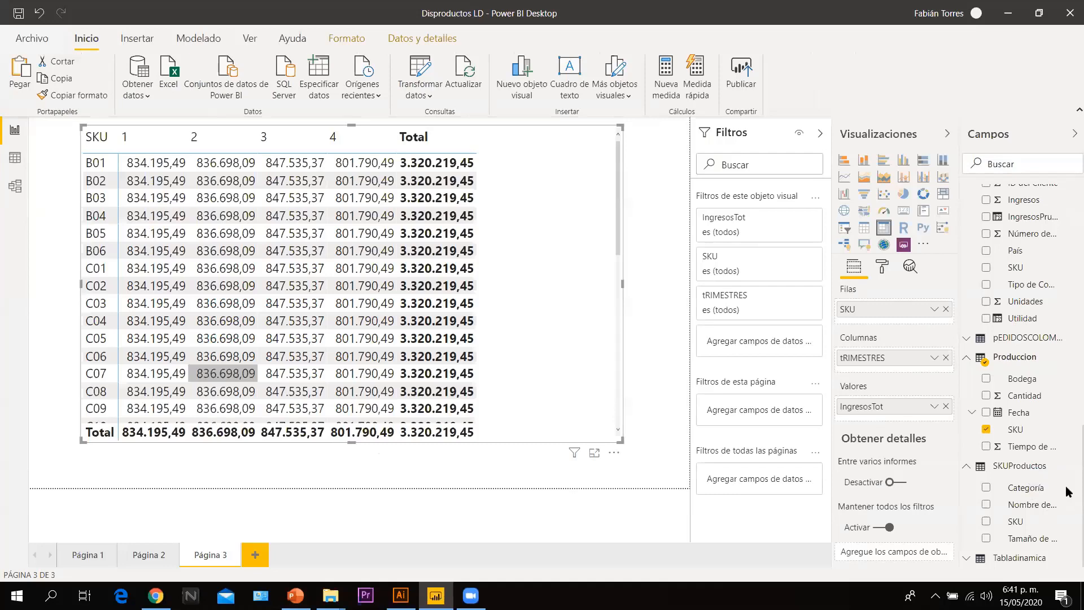
# Replace SKU with País from Pedidos in the matrix rows and remove tRIMESTRES from its columns
pyautogui.click(986, 429)
pyautogui.scroll(5, 1034, 543)
pyautogui.moveTo(1032, 541); pyautogui.dragTo(953, 358)
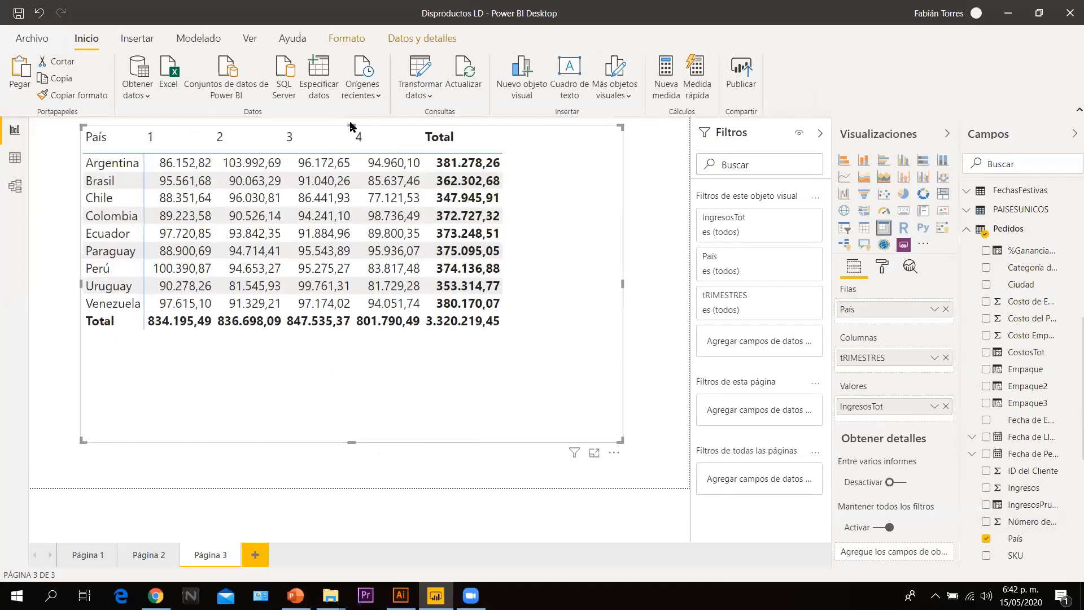
pyautogui.click(945, 358)
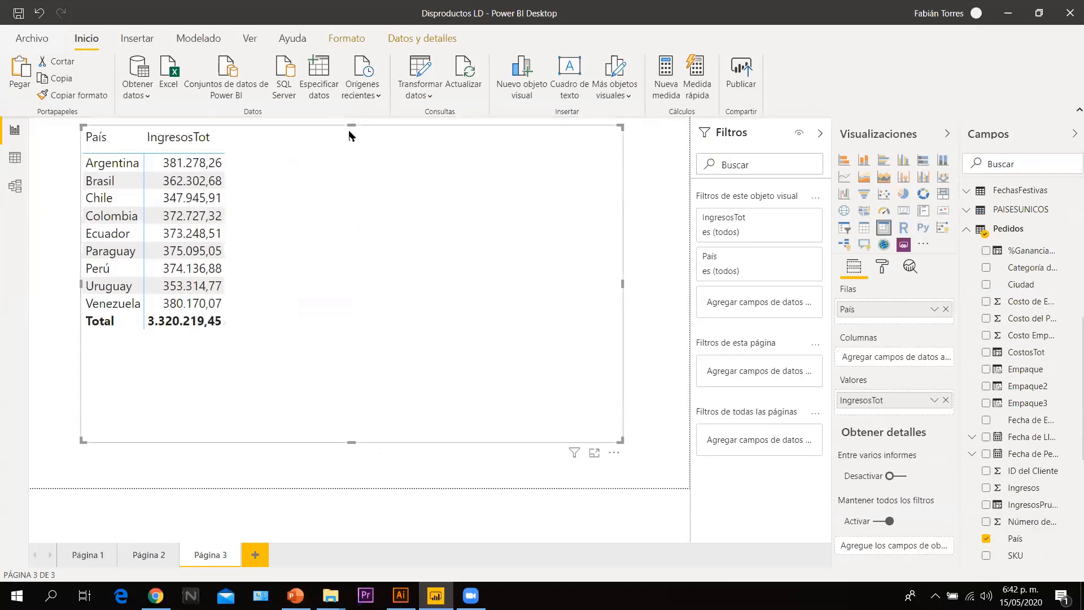
# Shorten the País matrix from its upper edge and reposition it to free space above it on the page
pyautogui.moveTo(352, 124); pyautogui.dragTo(360, 247)
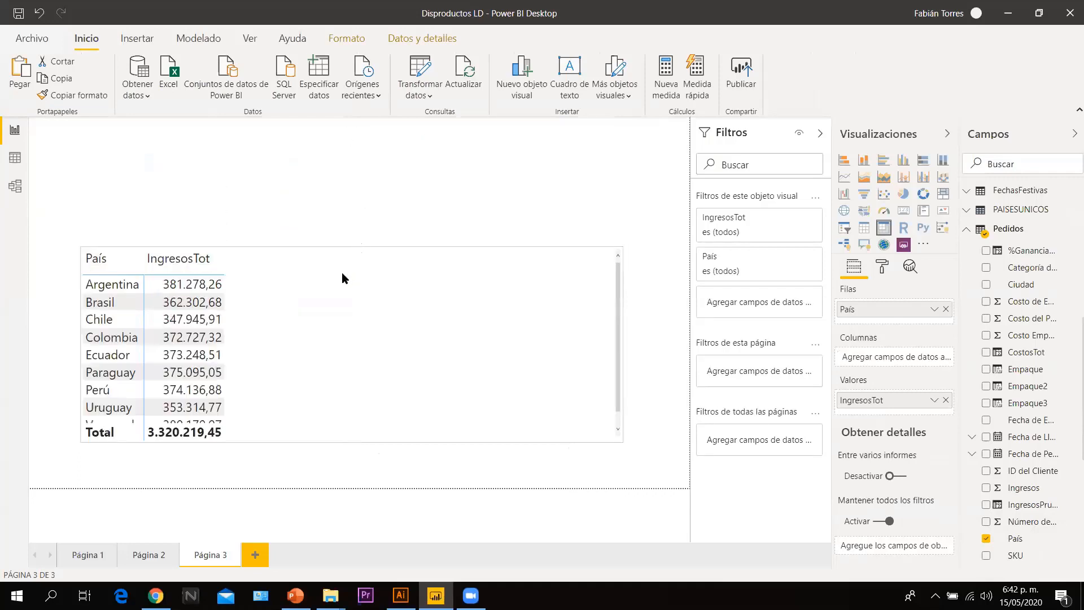
pyautogui.moveTo(350, 199); pyautogui.dragTo(364, 228)
pyautogui.click(675, 211)
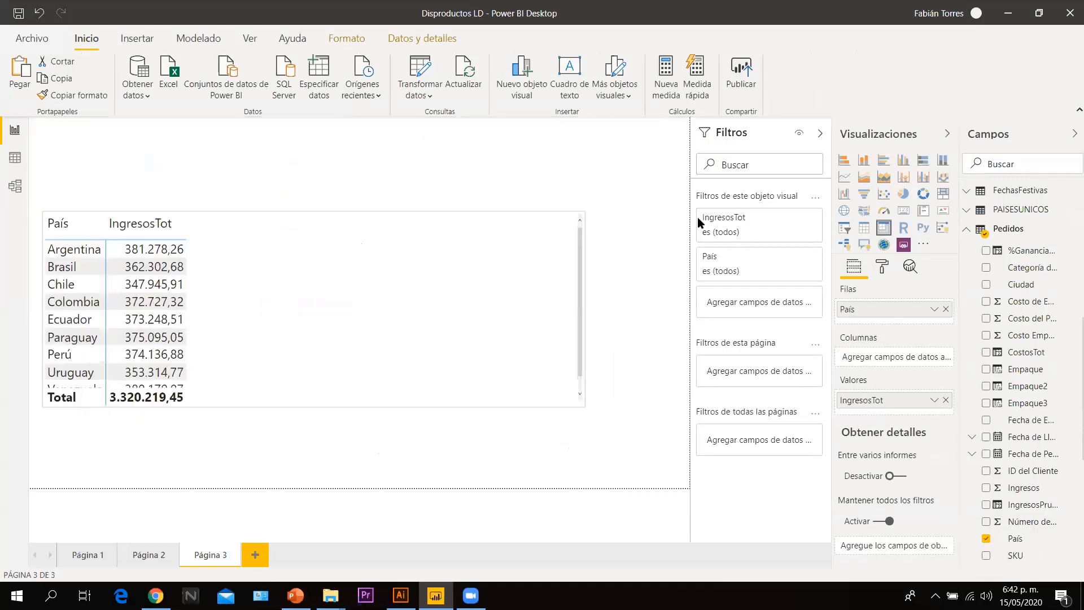
# Add a slicer to the page using the AÑO field from the CALENDARIO table
pyautogui.click(843, 228)
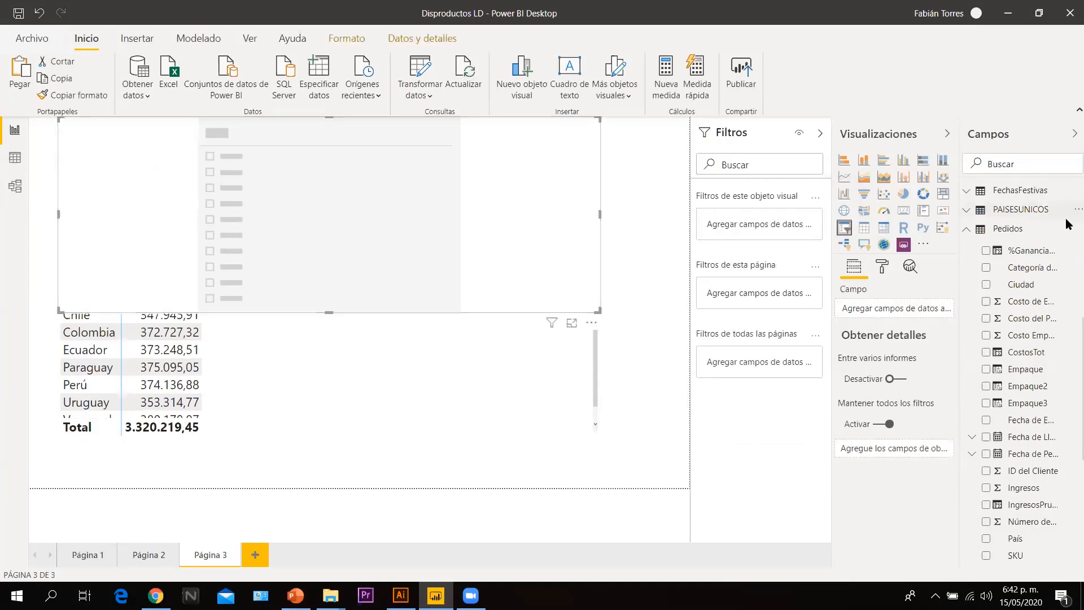
pyautogui.scroll(5, 1036, 202)
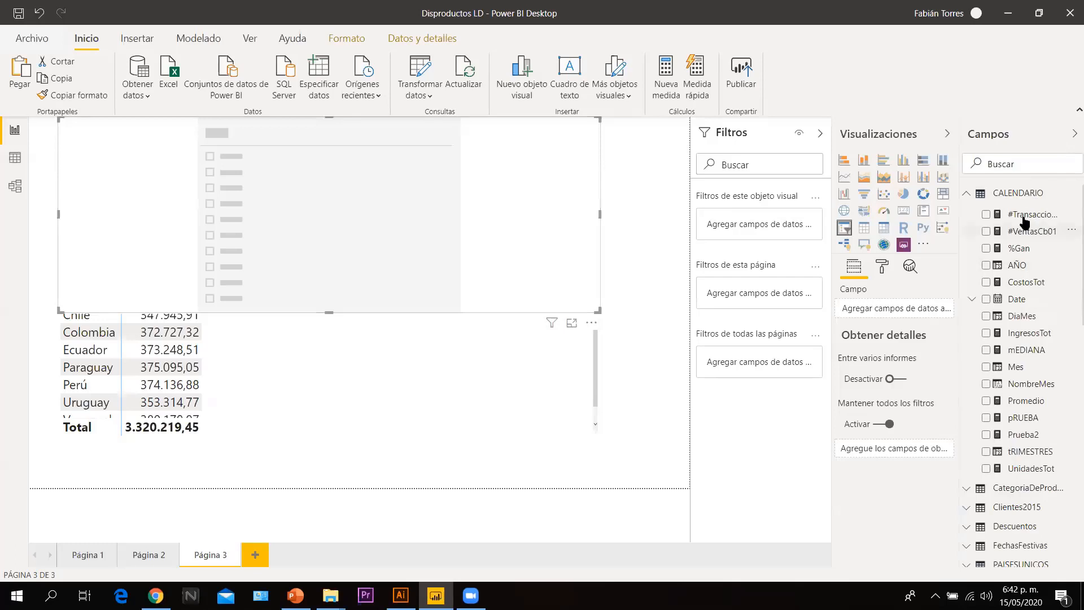
pyautogui.moveTo(1015, 265); pyautogui.dragTo(903, 312)
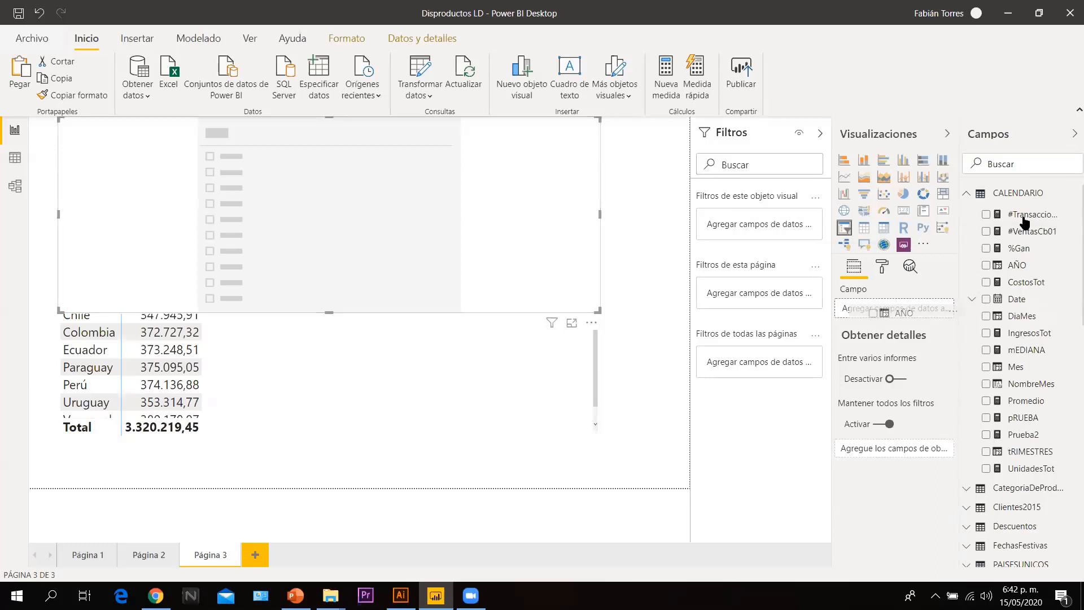
pyautogui.moveTo(1024, 221); pyautogui.dragTo(829, 298)
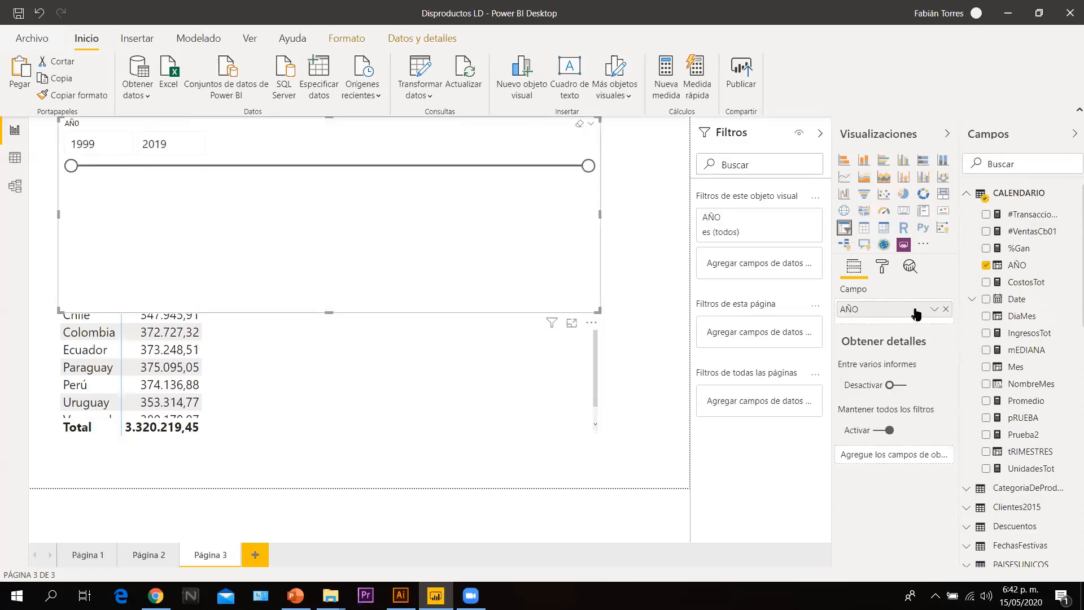
# Show the AÑO slicer as a list and select the year 2015
pyautogui.click(590, 123)
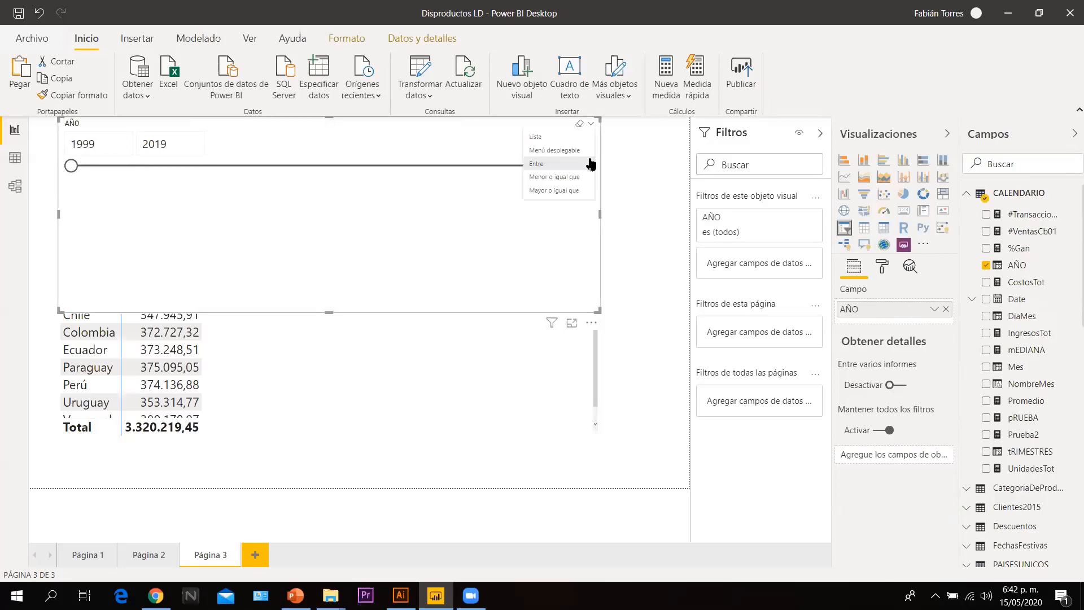
pyautogui.click(559, 148)
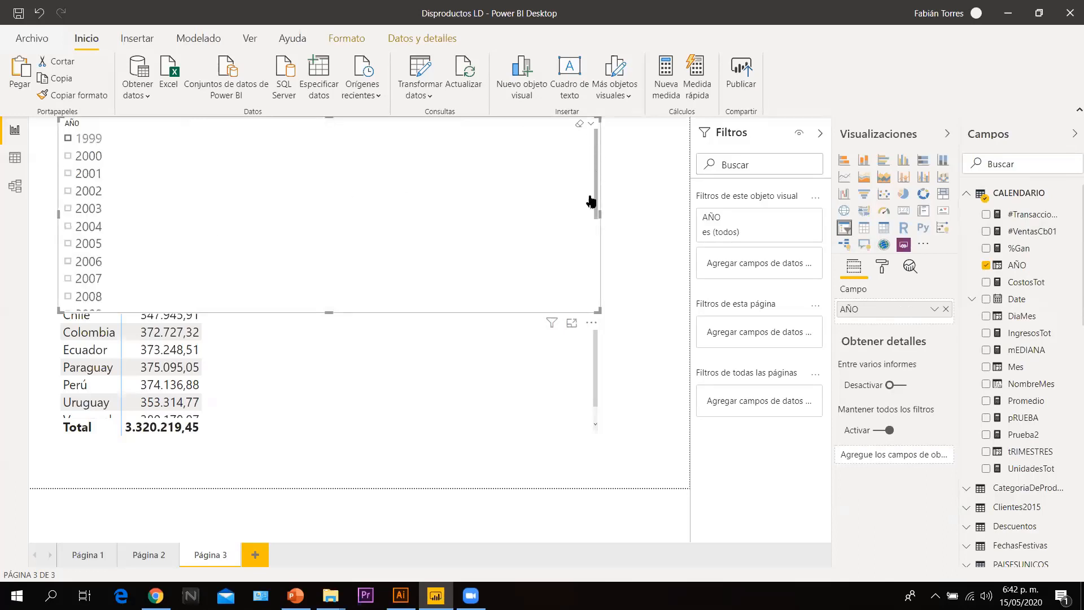
pyautogui.scroll(-2, 501, 248)
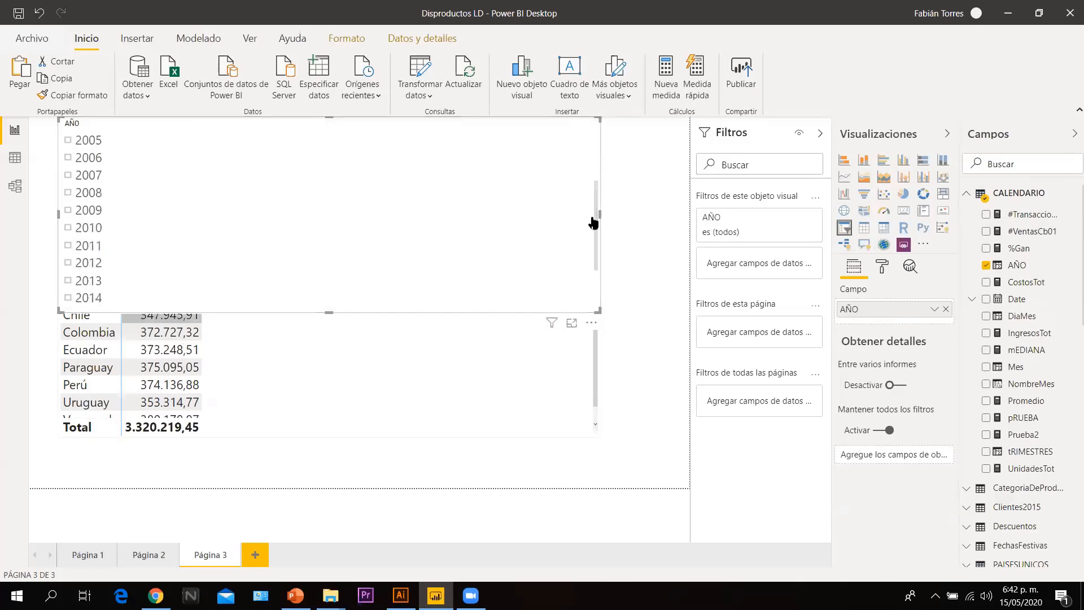
pyautogui.scroll(-2, 596, 213)
pyautogui.click(91, 248)
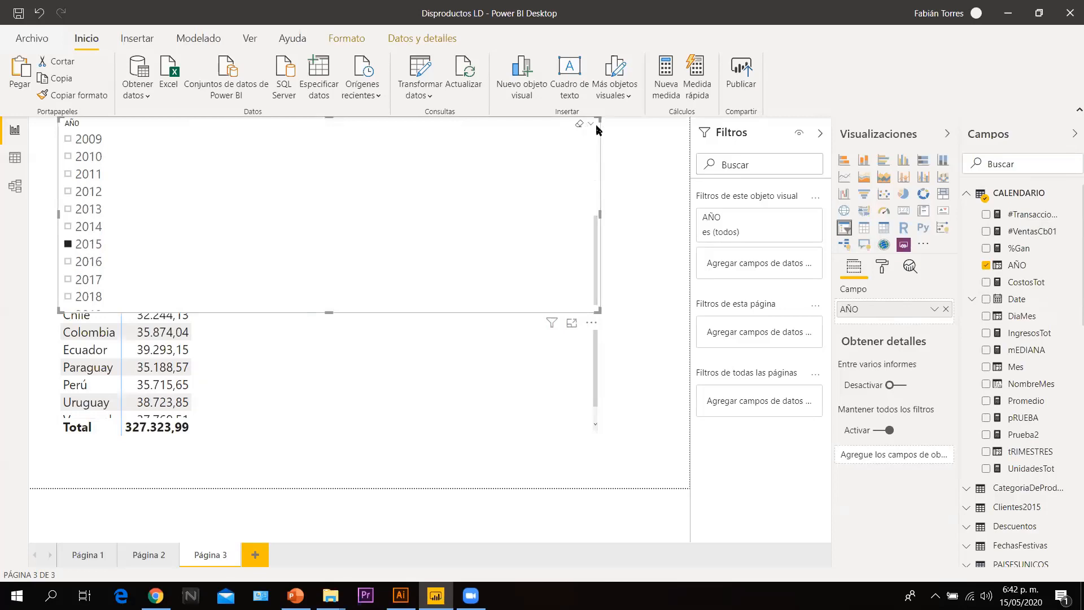
# Turn the AÑO slicer into a shorter dropdown and select the year 2015 in it
pyautogui.click(590, 124)
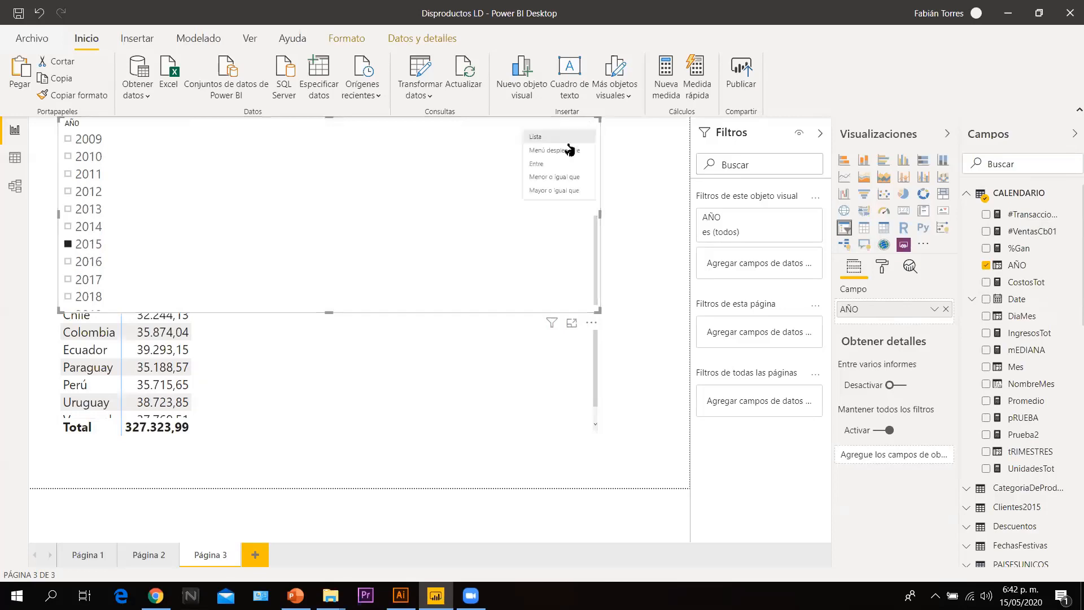
pyautogui.moveTo(329, 310); pyautogui.dragTo(336, 228)
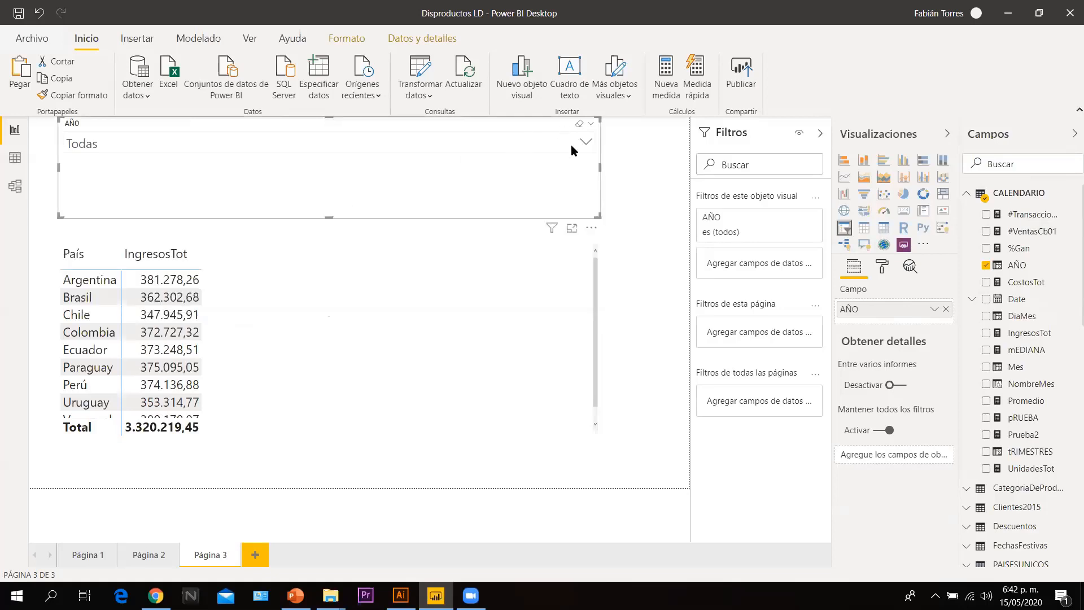
pyautogui.click(587, 142)
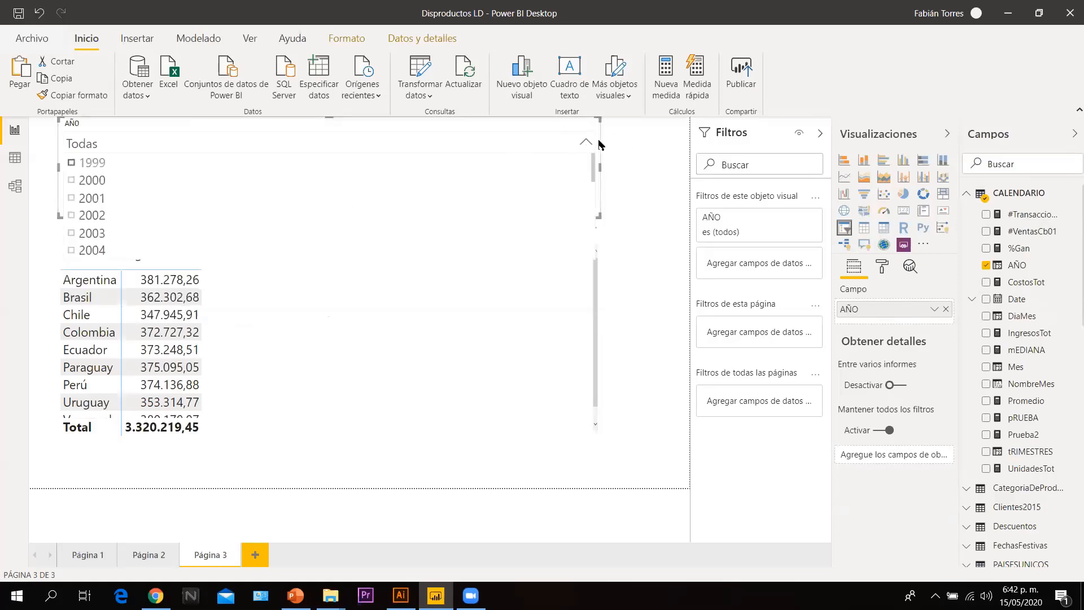
pyautogui.click(587, 167)
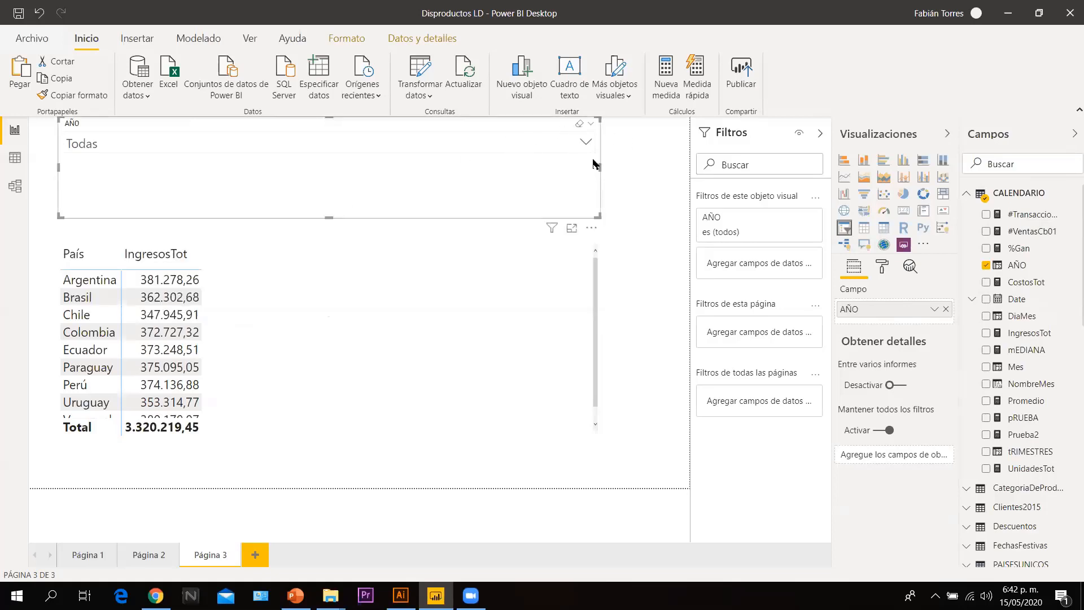
pyautogui.click(587, 145)
pyautogui.moveTo(593, 167); pyautogui.dragTo(600, 248)
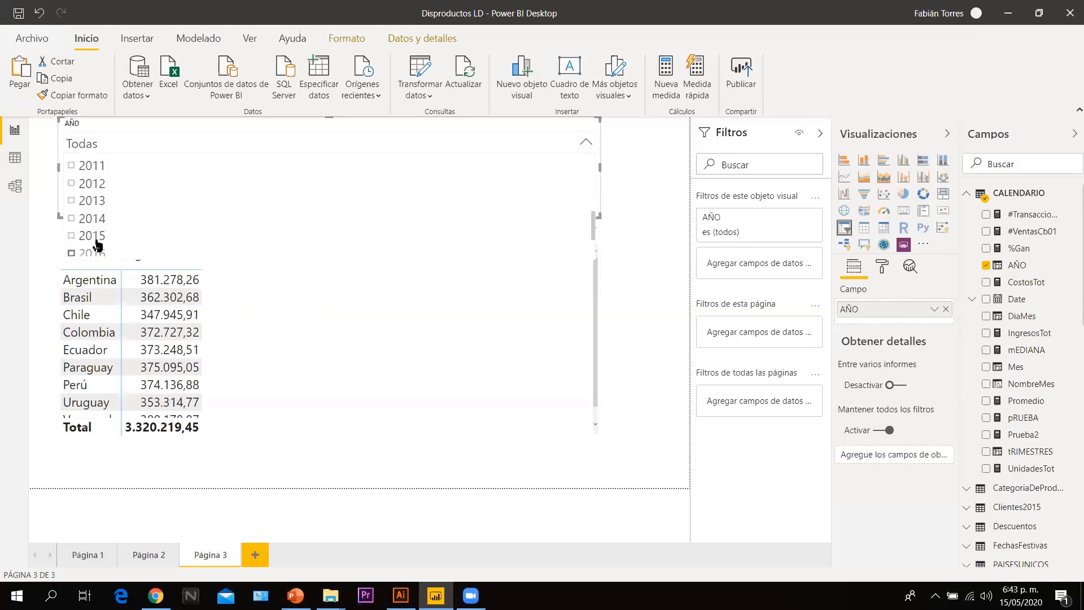
pyautogui.click(80, 236)
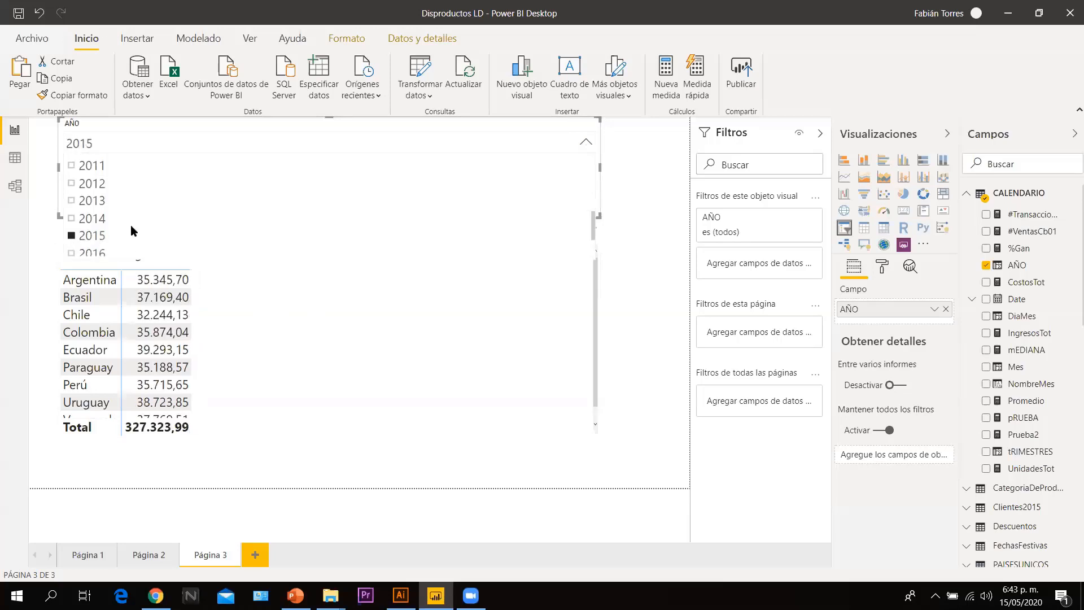
pyautogui.click(208, 314)
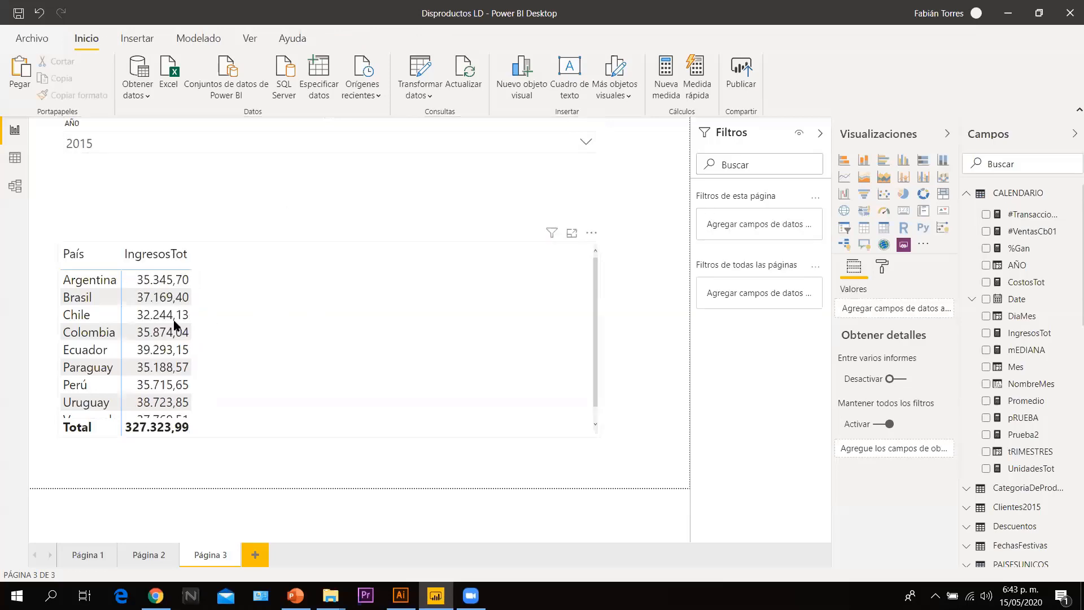
# Reduce the AÑO slicer's height further and place it directly above the País matrix
pyautogui.click(276, 200)
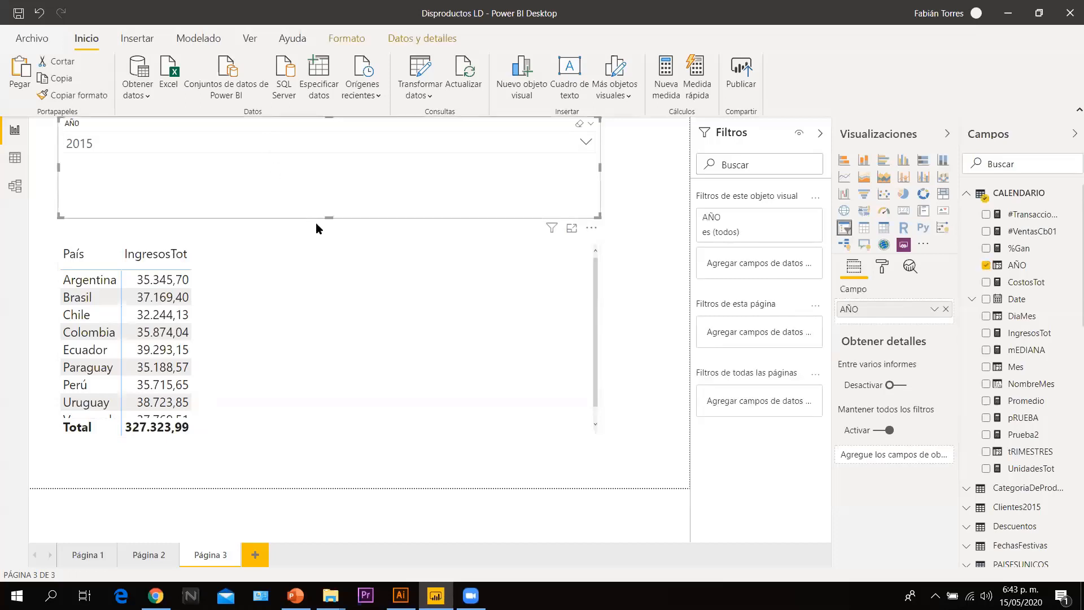
pyautogui.moveTo(331, 218); pyautogui.dragTo(339, 170)
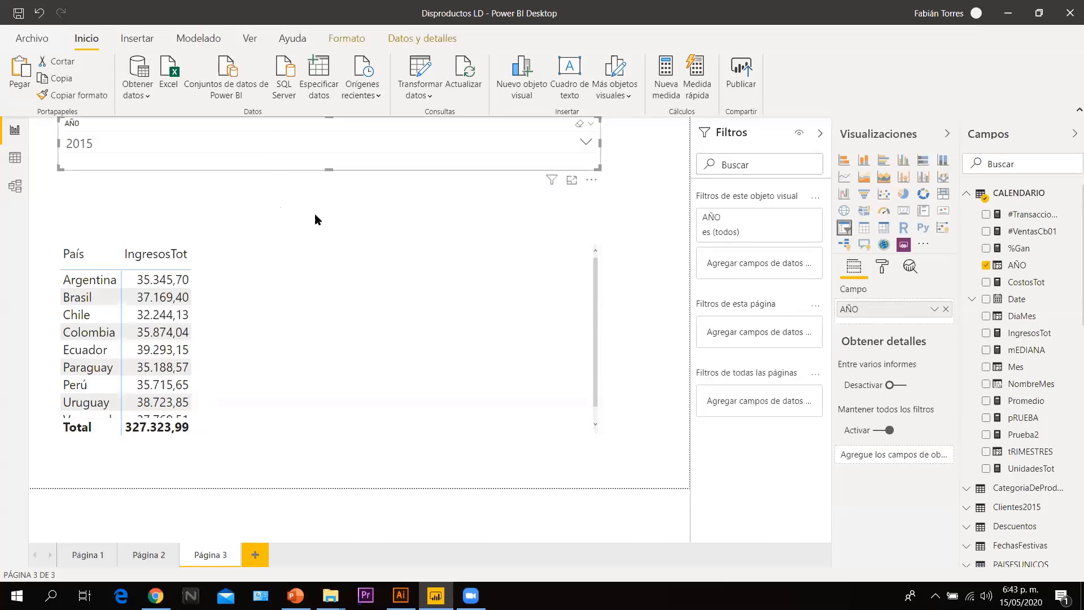
pyautogui.moveTo(320, 155); pyautogui.dragTo(320, 220)
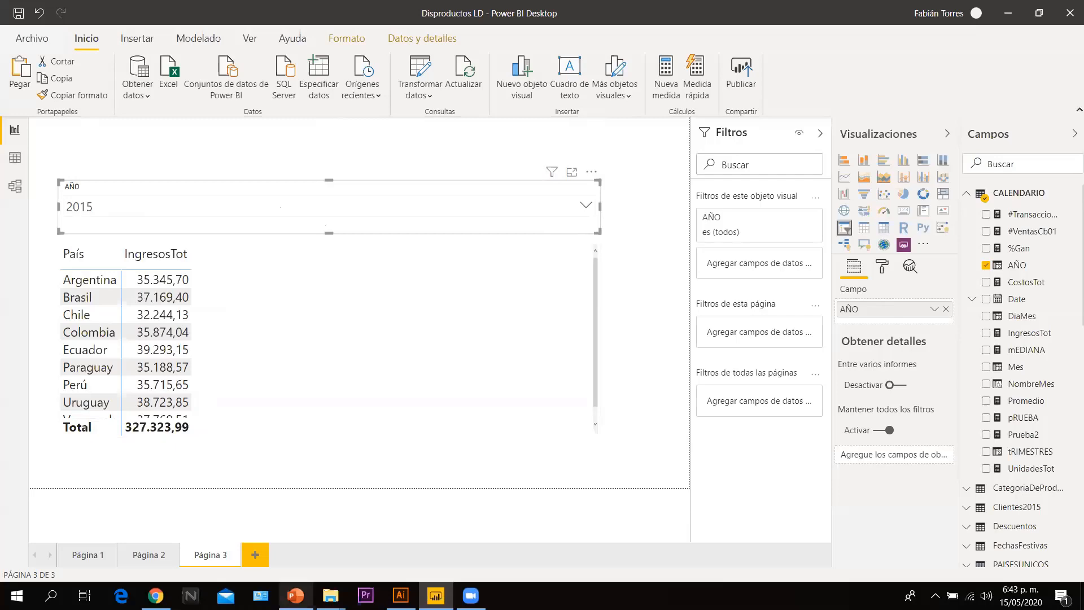
# Switch to PowerPoint and reveal the slide's original filter context with País Colombia and Año 2015
pyautogui.hotkey('alt', 'Tab')
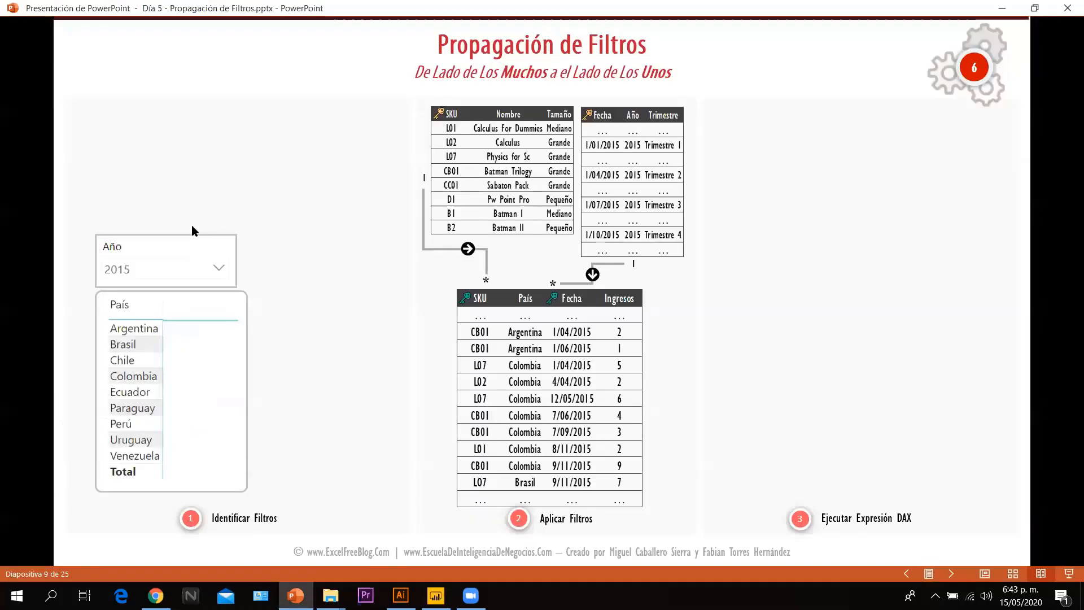
pyautogui.click(192, 225)
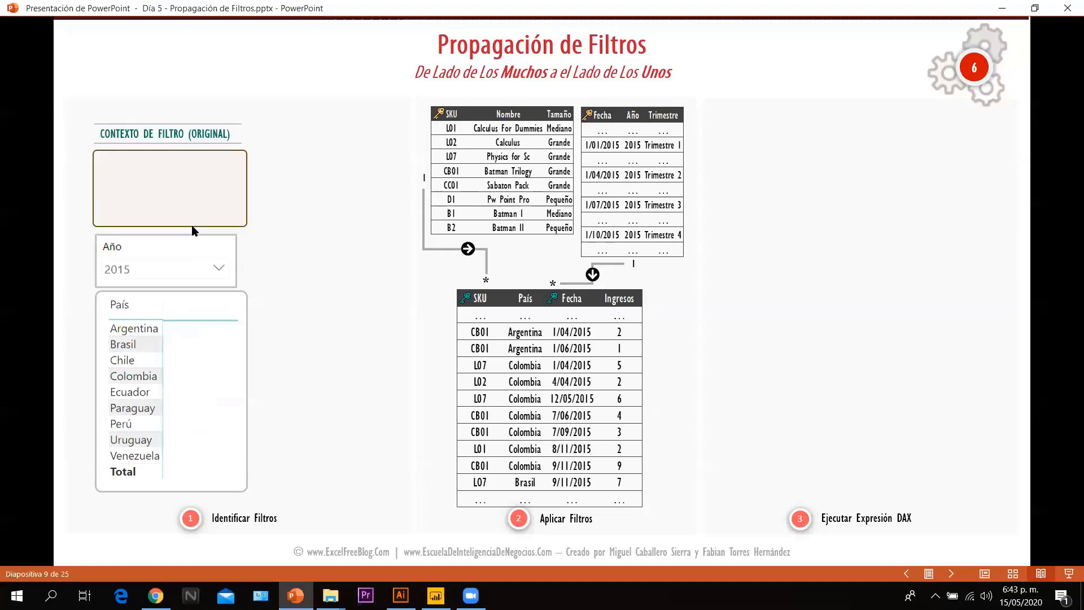
pyautogui.click(192, 226)
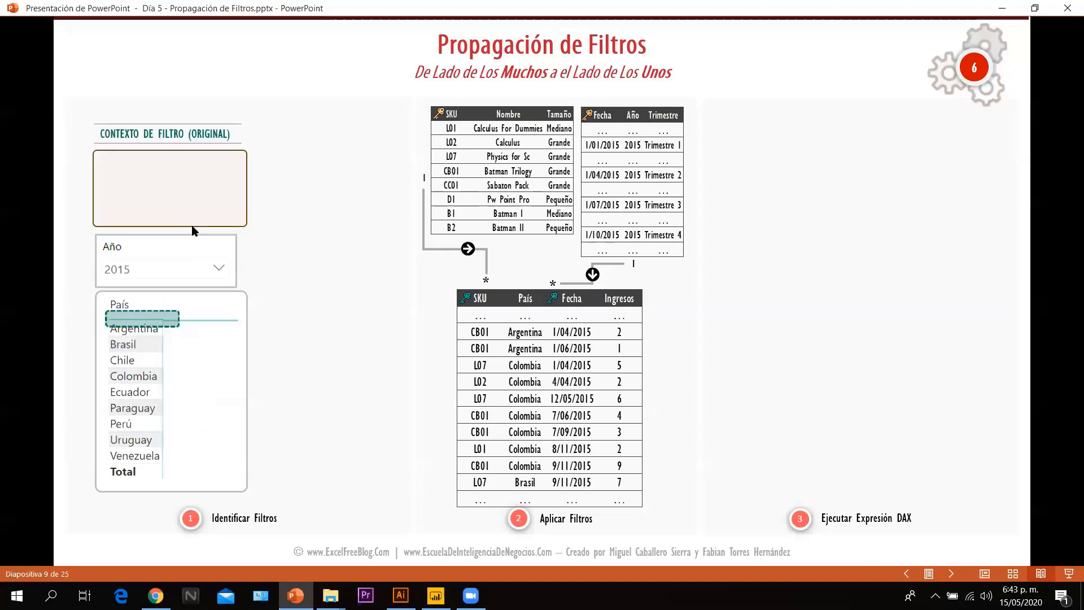
pyautogui.click(192, 228)
pyautogui.click(192, 228)
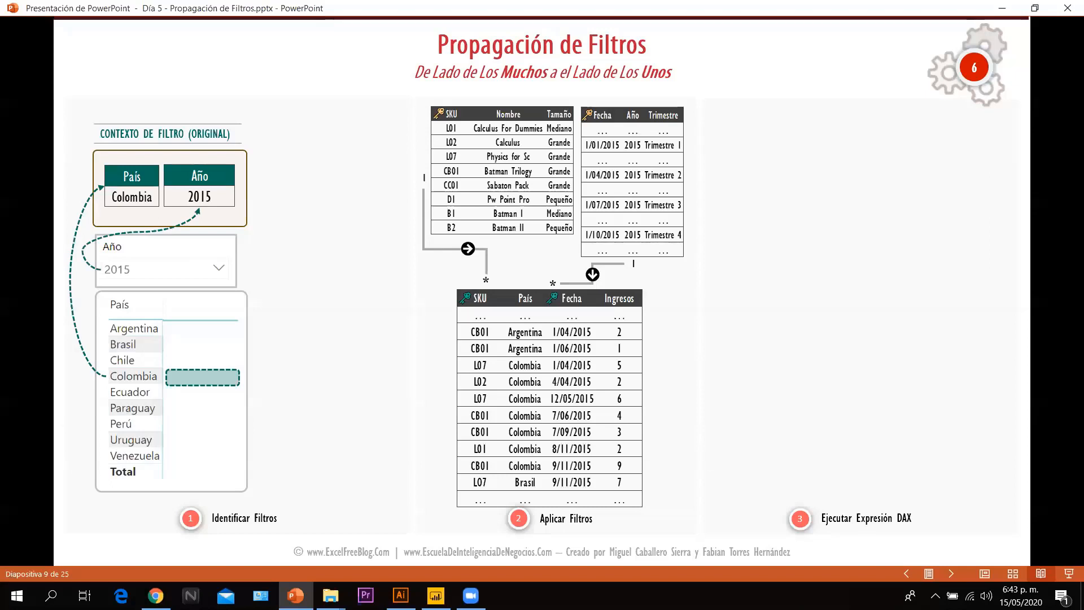
# Play the slide's Aplicar Filtros animations, filtering the calendar table by Año and the orders table by País
pyautogui.press('Right')
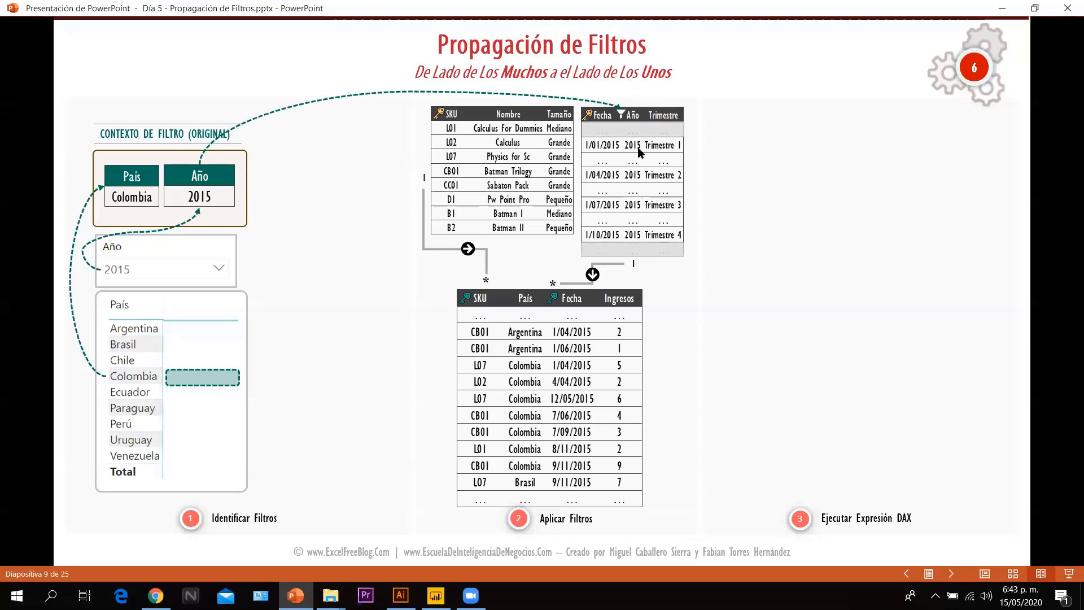
pyautogui.press('Right')
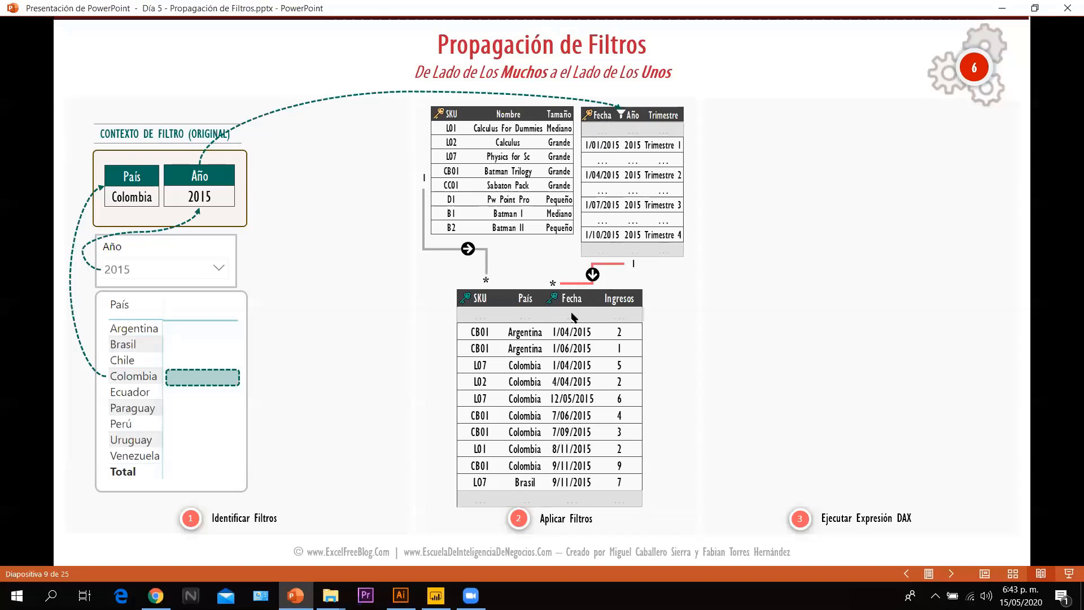
pyautogui.press('Left')
pyautogui.press('Right')
pyautogui.press('Right')
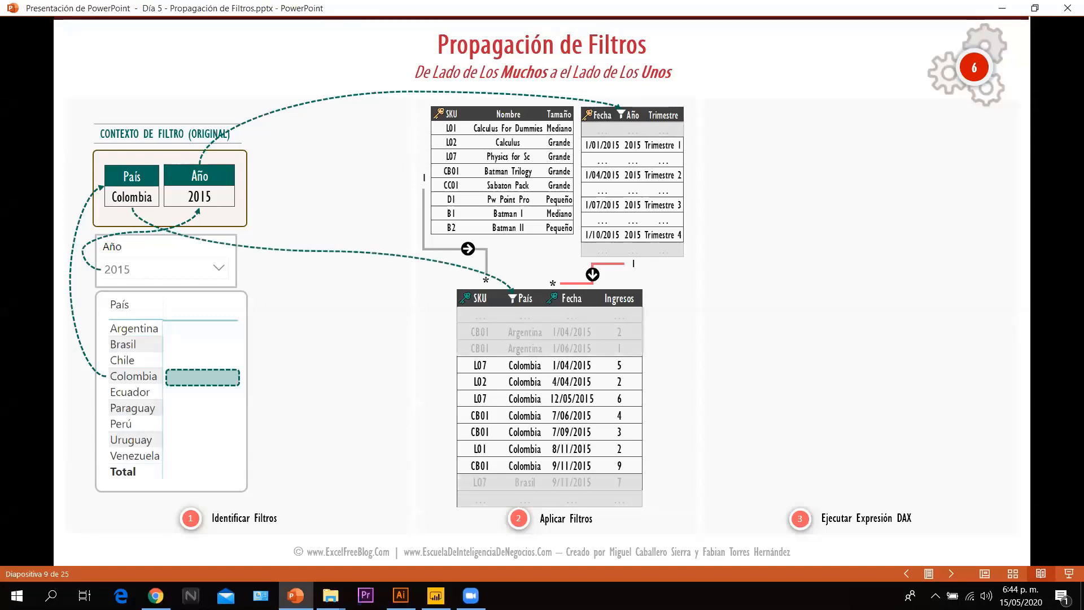
# Reveal the slide's warning about SKUProductos and the COUNTROWS(SKUProductos) expression, and exit the slide show view
pyautogui.press('Right')
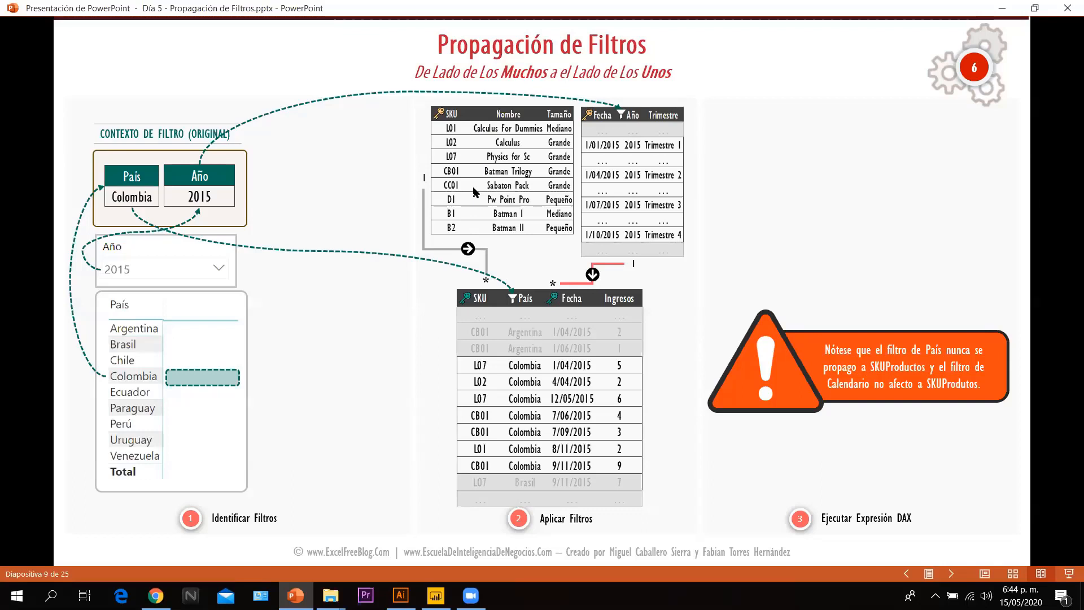
pyautogui.press('Right')
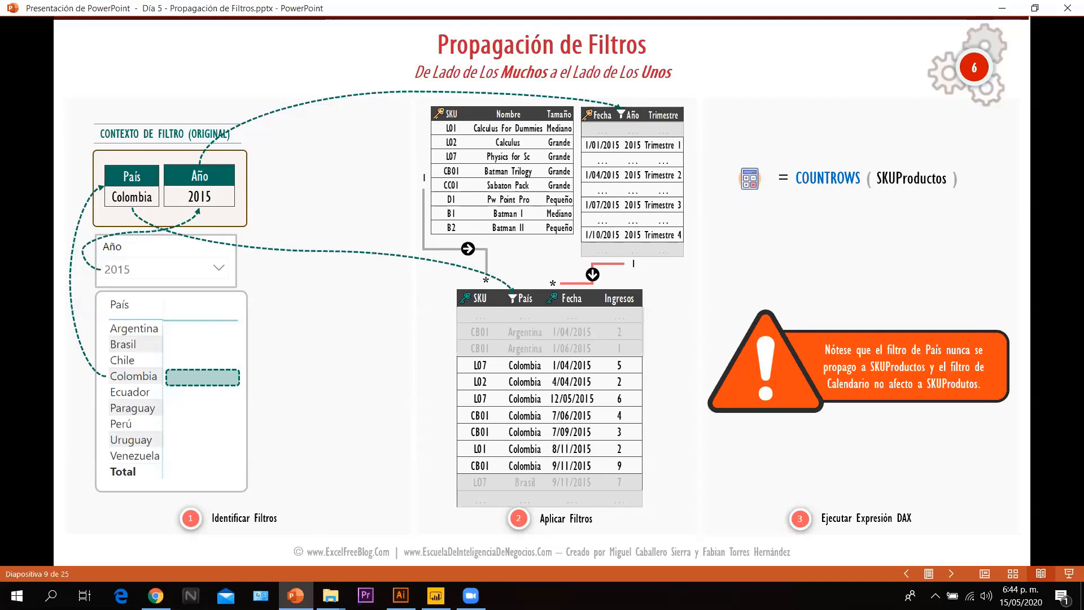
pyautogui.press('Escape')
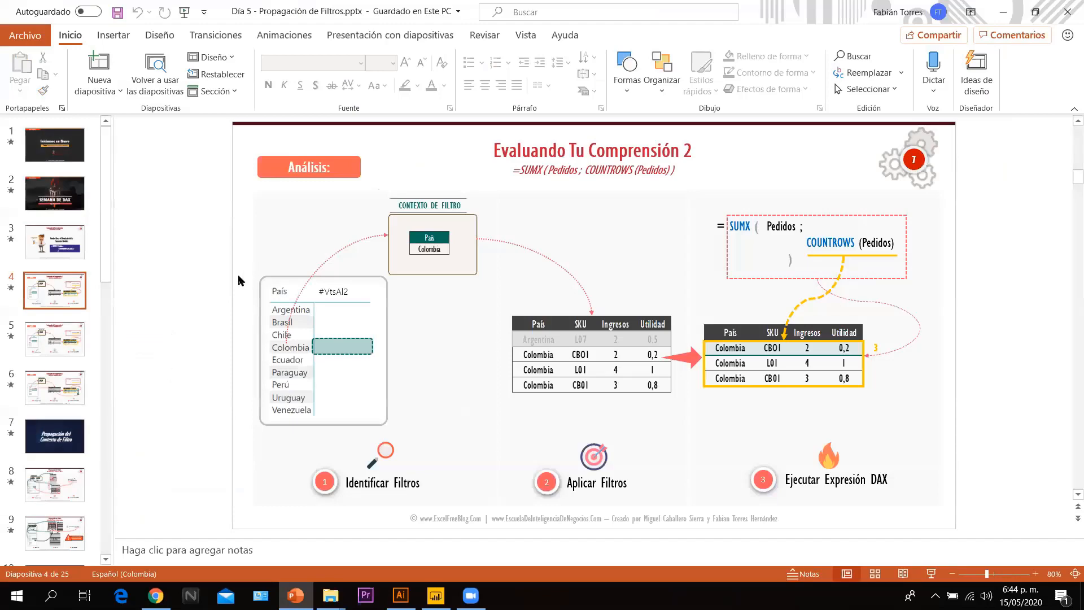
# Switch to Power BI and create a new measure named SKUFIlas in the CALENDARIO table
pyautogui.hotkey('alt', 'Tab')
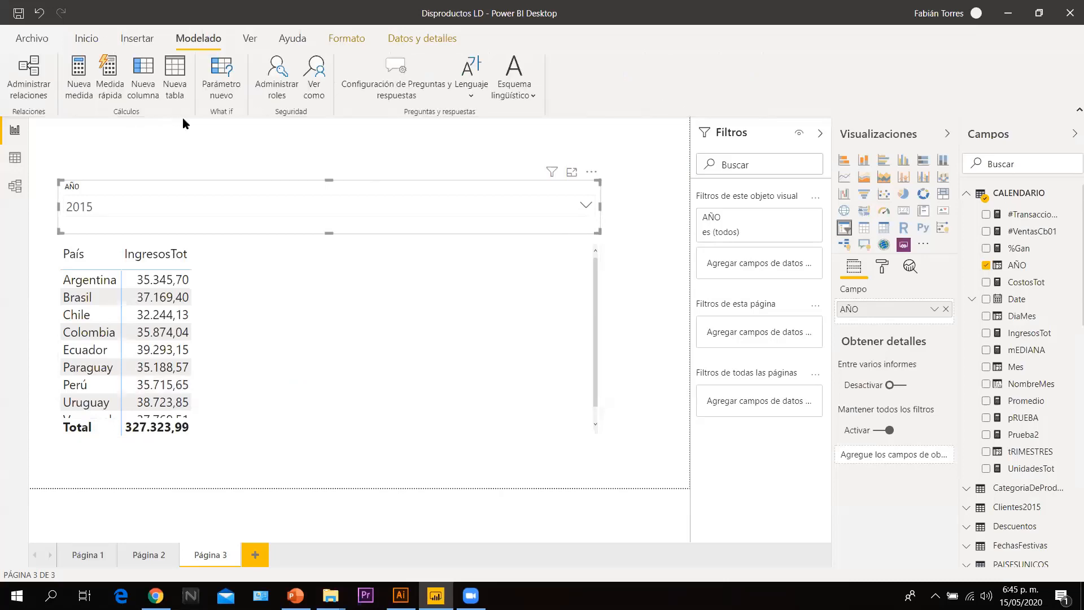
pyautogui.click(818, 130)
pyautogui.click(158, 135)
pyautogui.press('BackSpace')
pyautogui.press('BackSpace')
pyautogui.press('BackSpace')
pyautogui.press('BackSpace')
pyautogui.press('BackSpace')
pyautogui.press('BackSpace')
pyautogui.write('SKUFIL')
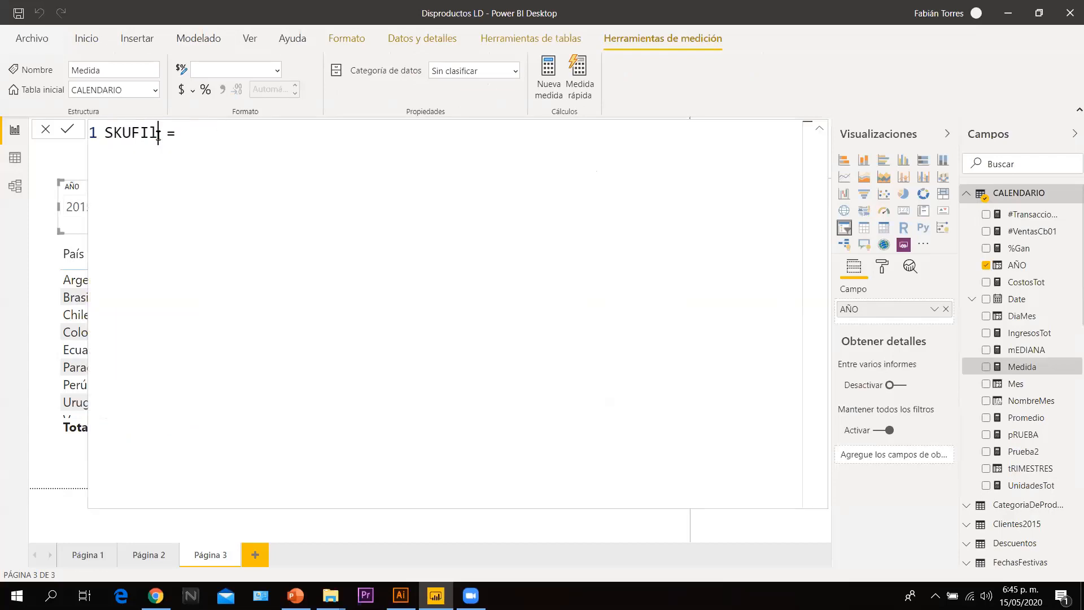
pyautogui.write('as')
# Define the SKUFIlas measure as COUNTROWS(SKUProductos) and commit the formula
pyautogui.click(221, 134)
pyautogui.write('coun')
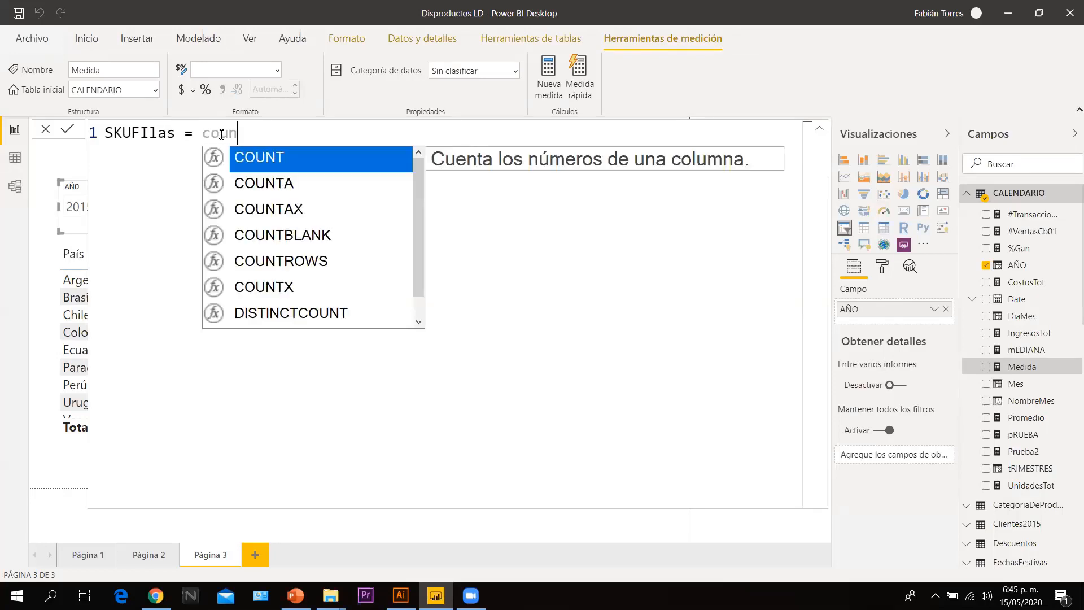
pyautogui.press('Down')
pyautogui.press('Down')
pyautogui.press('Down')
pyautogui.press('Down')
pyautogui.press('Tab')
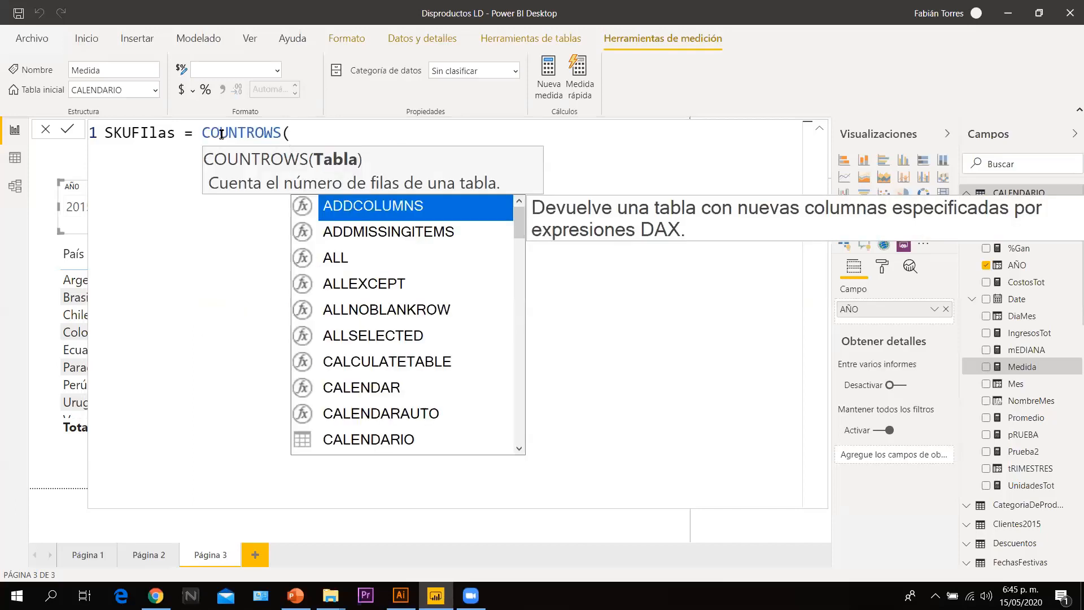
pyautogui.write('SKUProductos)')
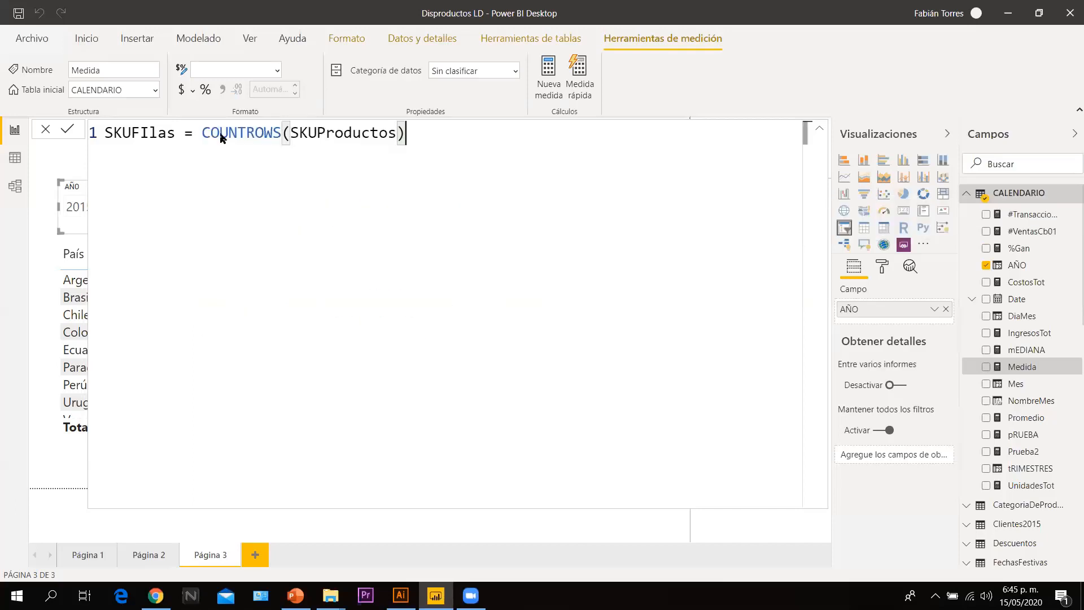
pyautogui.click(816, 133)
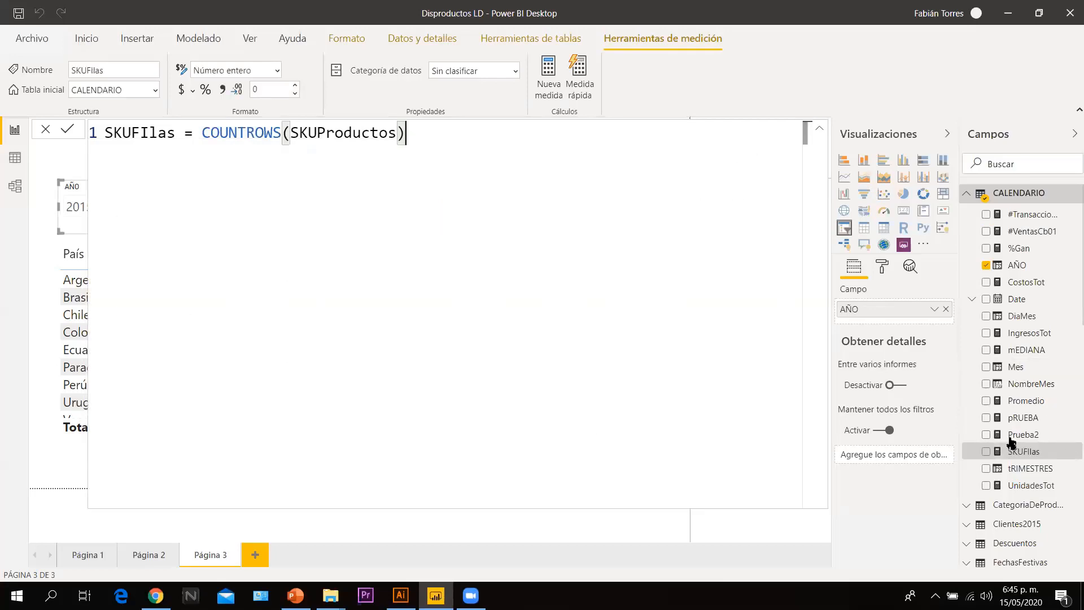
# Add the SKUFIlas measure to the País matrix's values and browse the model's tables in the data view
pyautogui.click(819, 134)
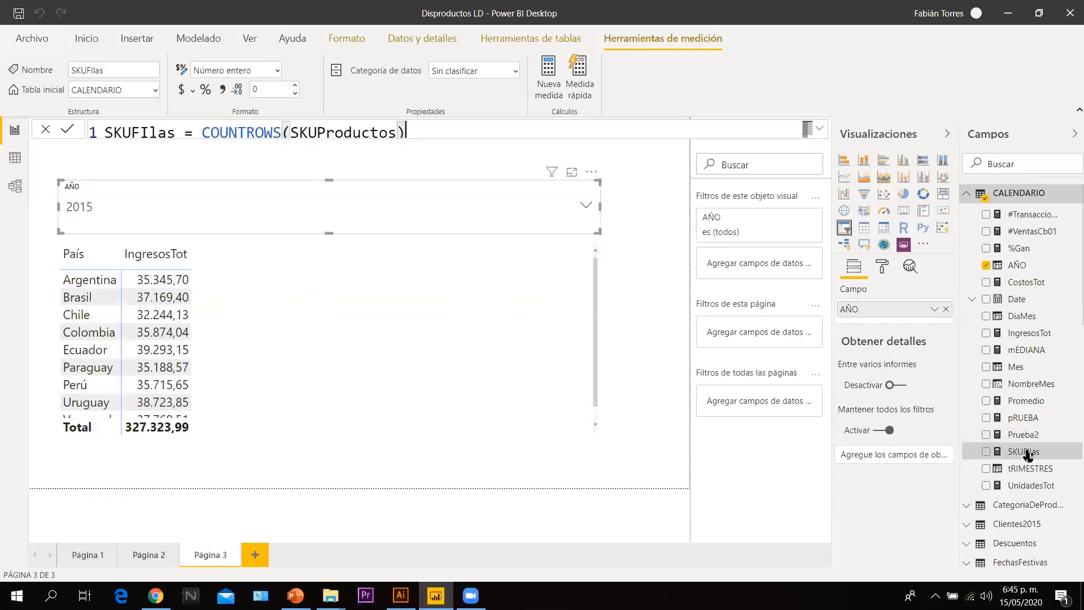
pyautogui.click(292, 329)
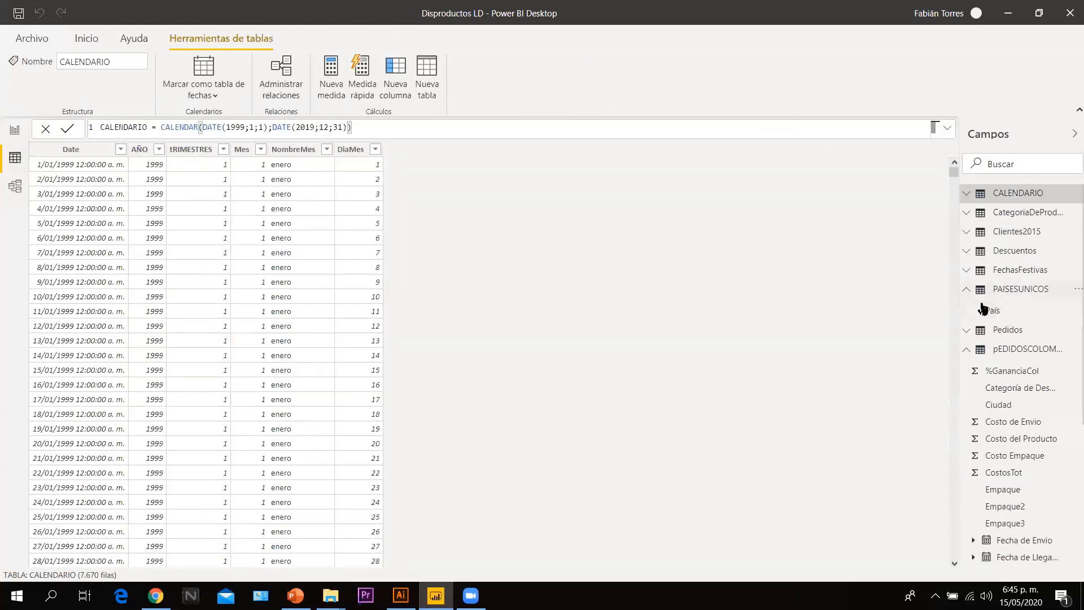
pyautogui.click(993, 289)
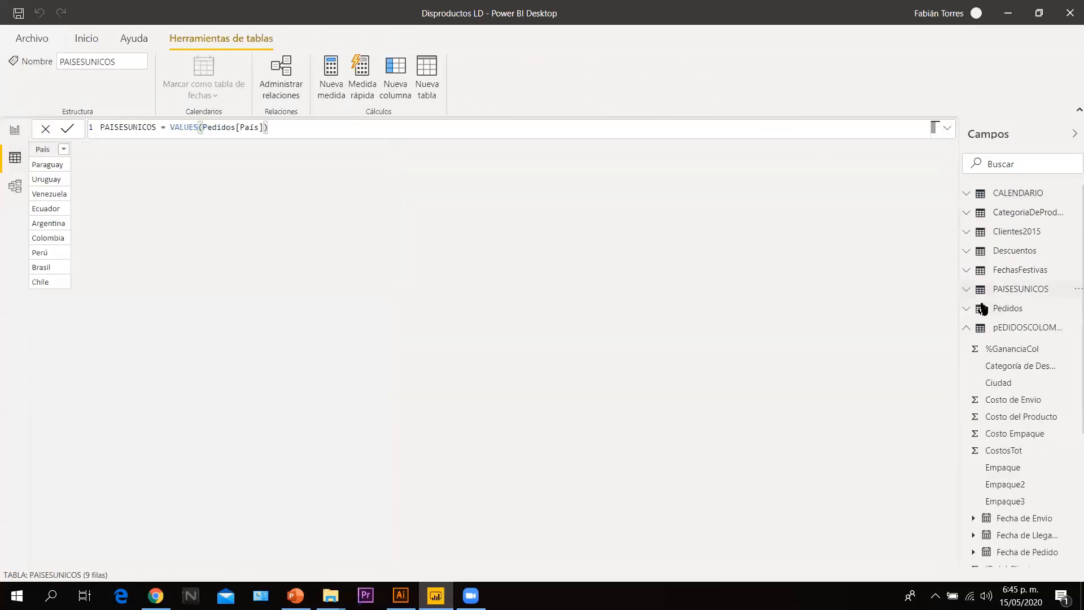
pyautogui.click(969, 333)
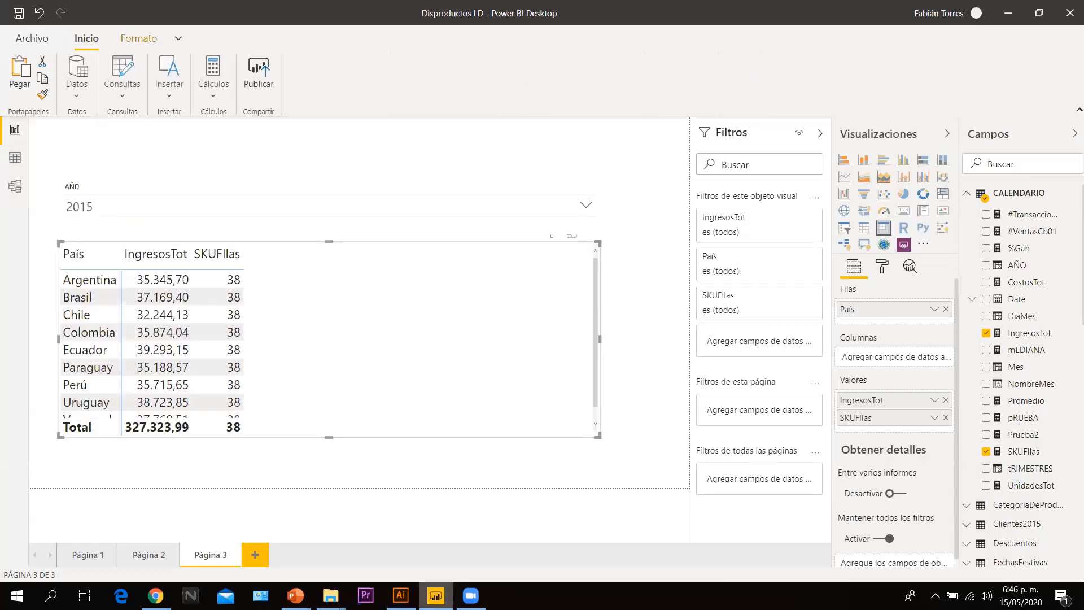
# Switch to PowerPoint, start the show from the current slide and play through the Evaluando Tu Comprensión 2 animations
pyautogui.hotkey('alt', 'Tab')
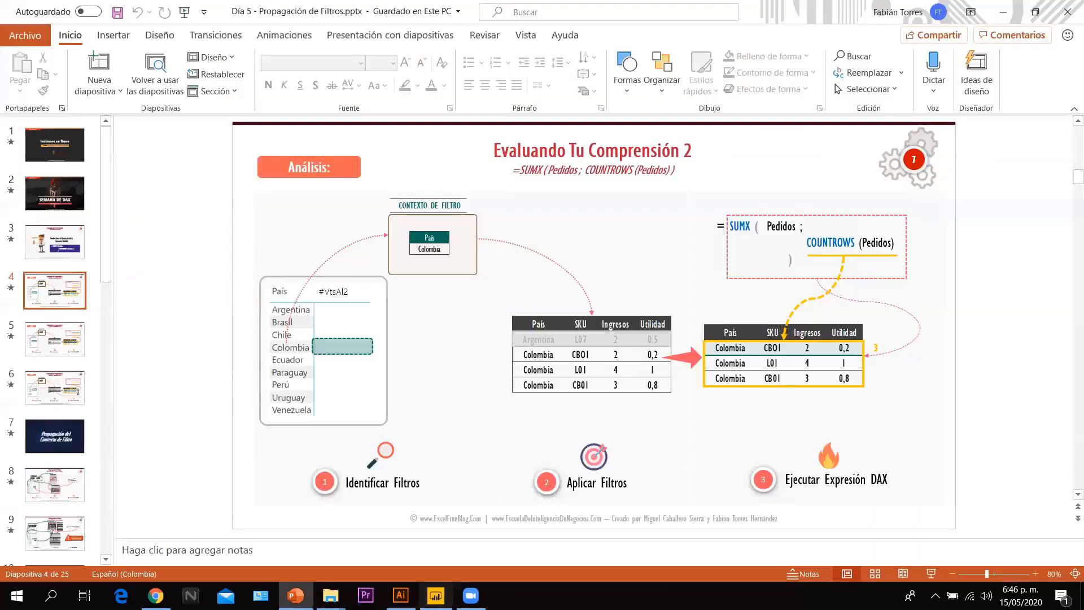
pyautogui.hotkey('shift', 'F5')
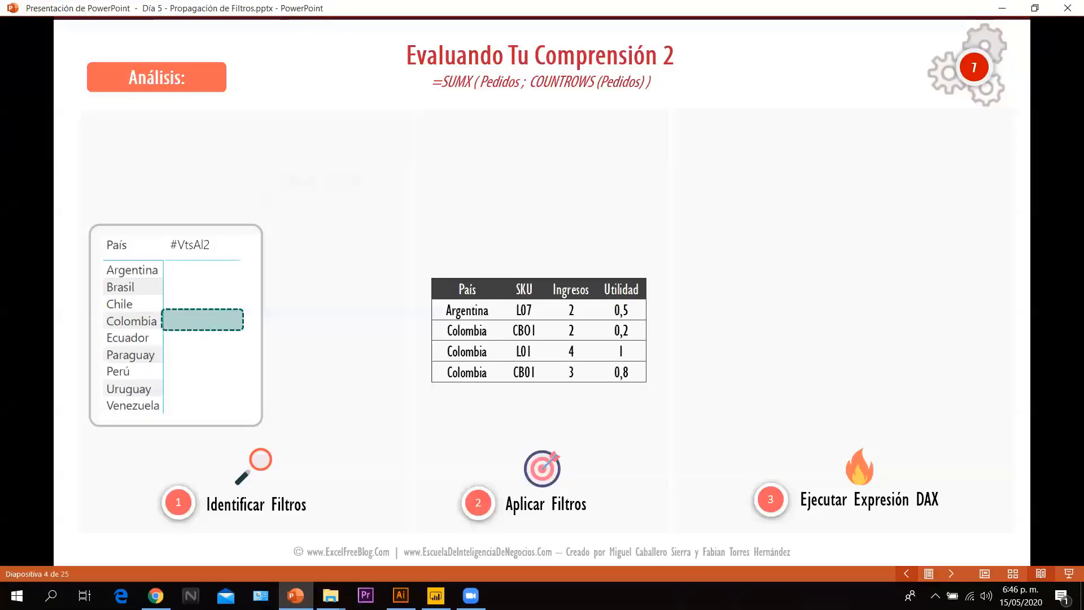
pyautogui.press('Right')
pyautogui.press('Right')
pyautogui.press('Right')
pyautogui.press('Right')
pyautogui.press('Right')
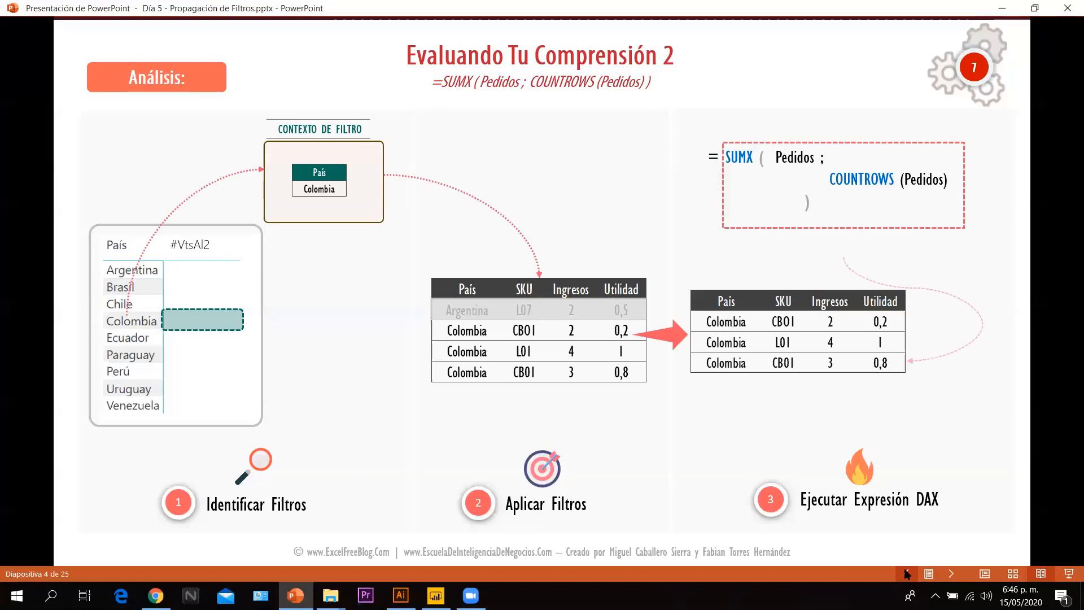
pyautogui.press('Right')
pyautogui.press('Right')
pyautogui.press('Right')
pyautogui.press('Right')
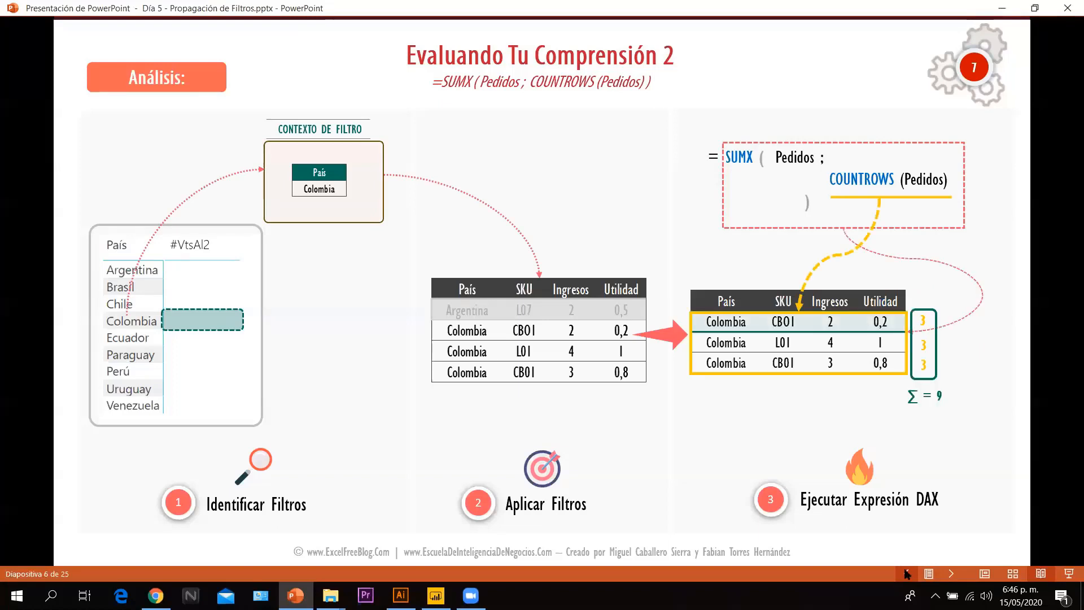
# Advance to the Muchos-to-Unos Propagación de Filtros slide and play its animations until COUNTROWS(SKUProductos) points to the SKU table
pyautogui.press('Right')
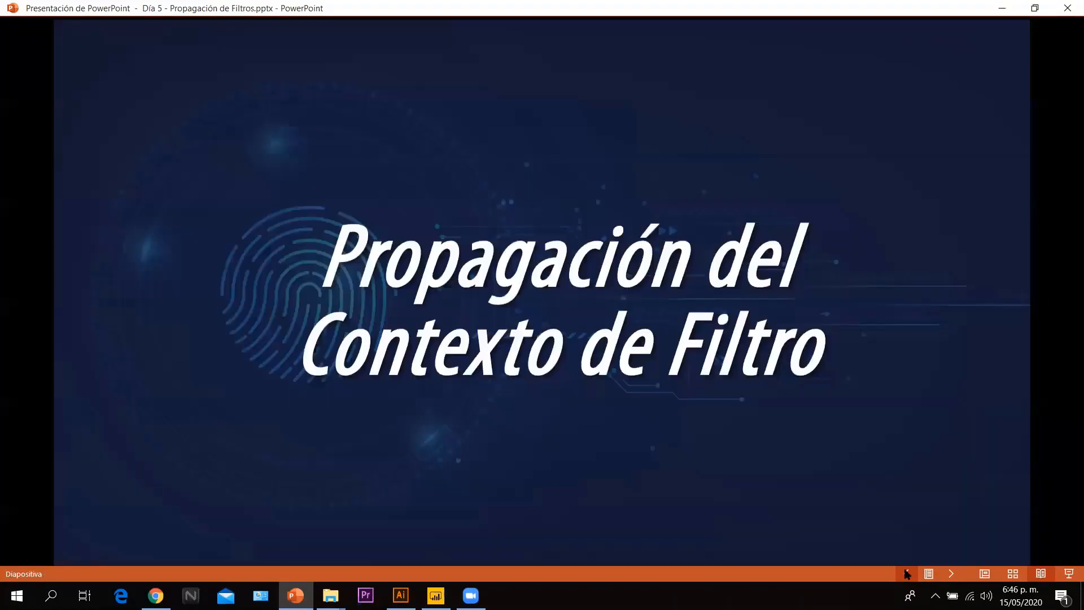
pyautogui.press('Right')
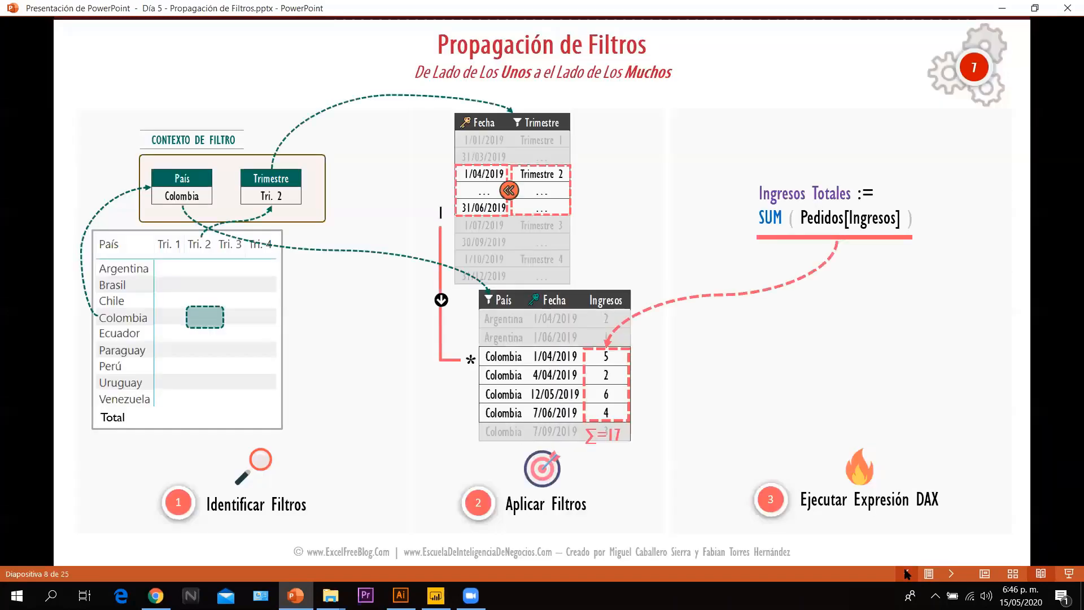
pyautogui.press('Right')
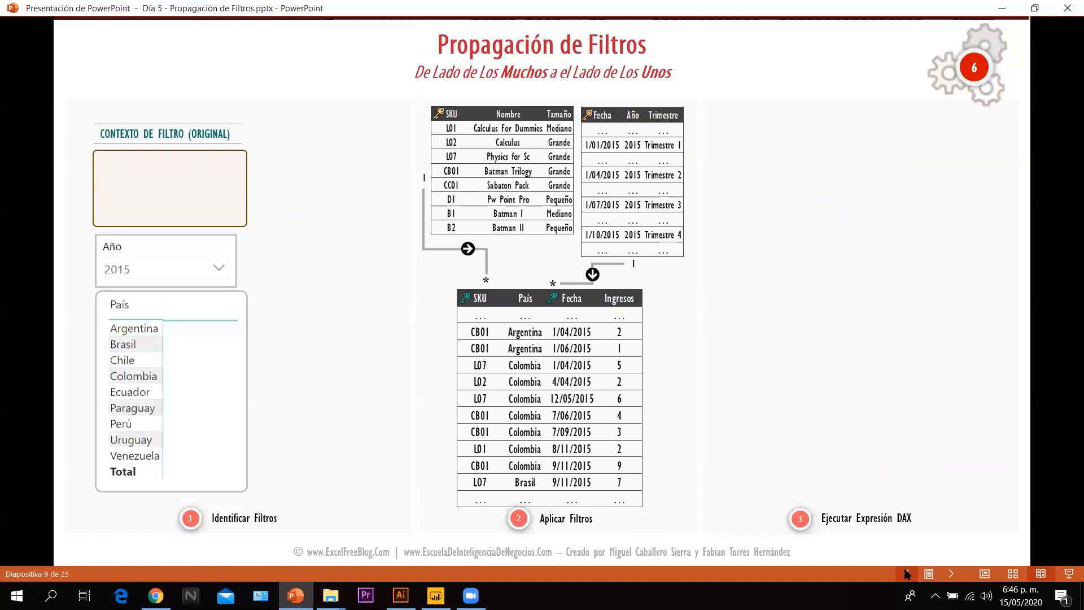
pyautogui.press('Right')
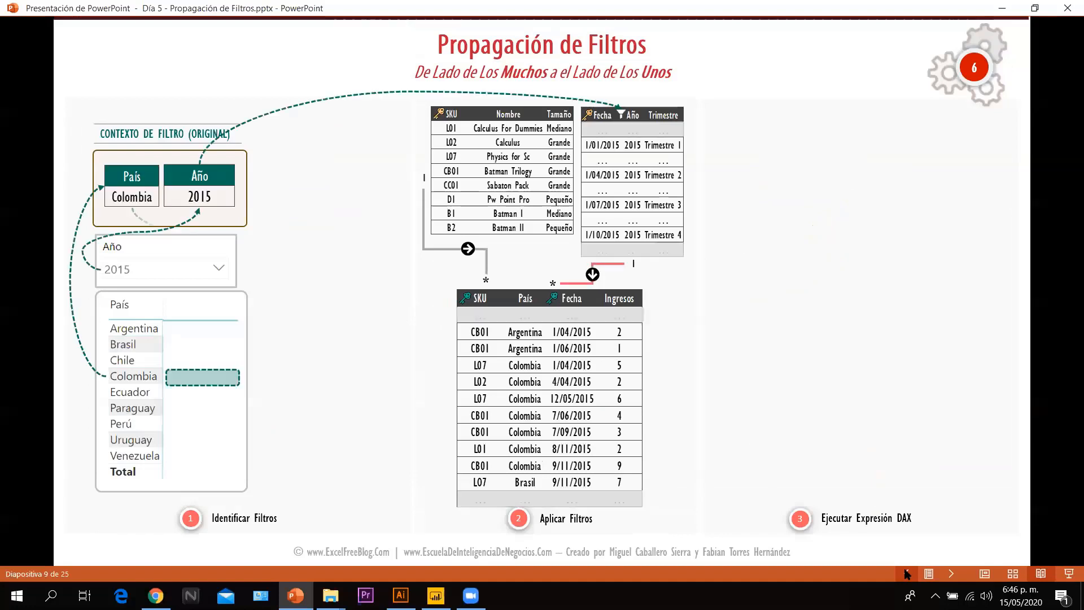
pyautogui.press('Right')
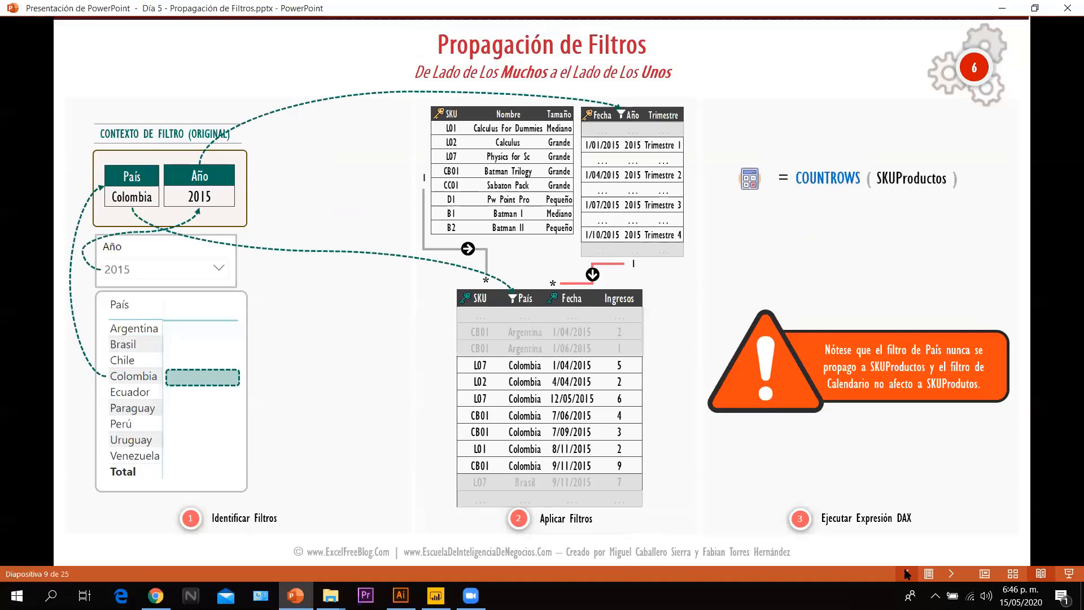
pyautogui.press('Right')
pyautogui.press('Right')
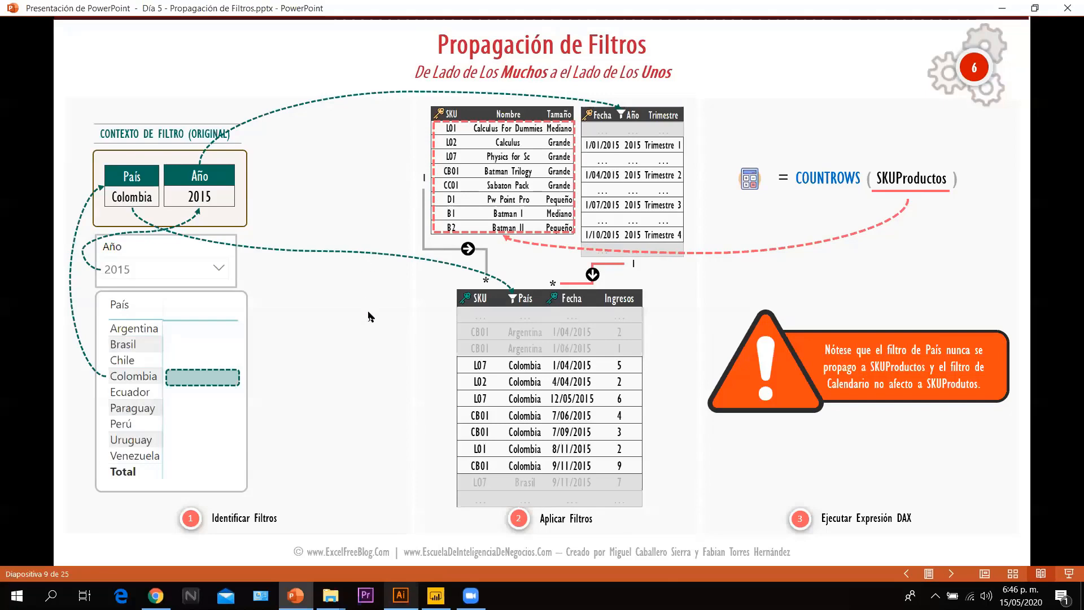
# Switch to Power BI, remove SKUFIlas from the matrix and add Nombre del Producto from SKUProductos as its columns
pyautogui.hotkey('alt', 'Tab')
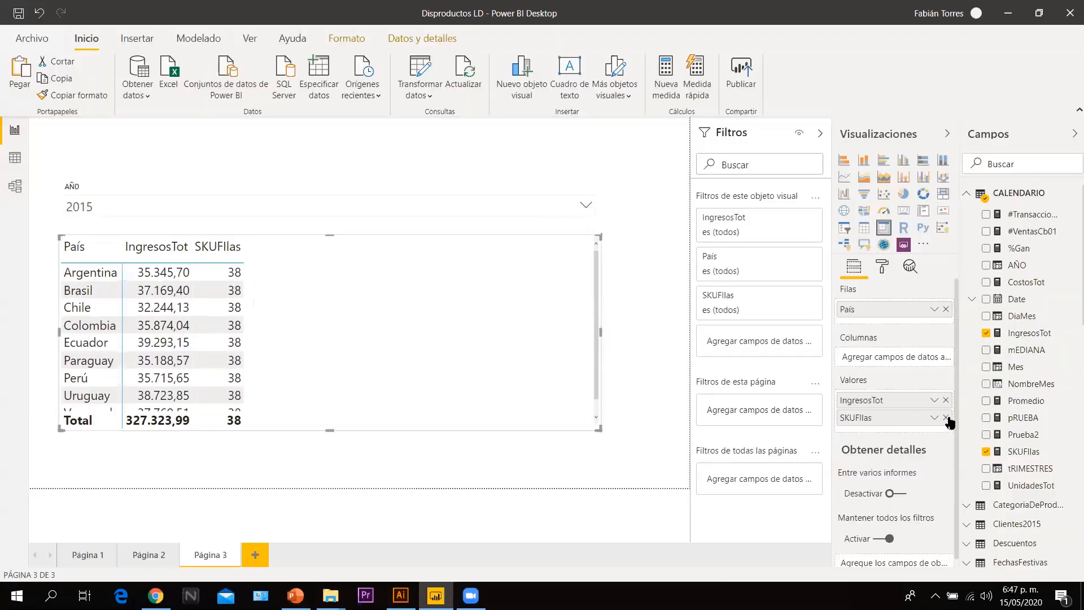
pyautogui.click(946, 417)
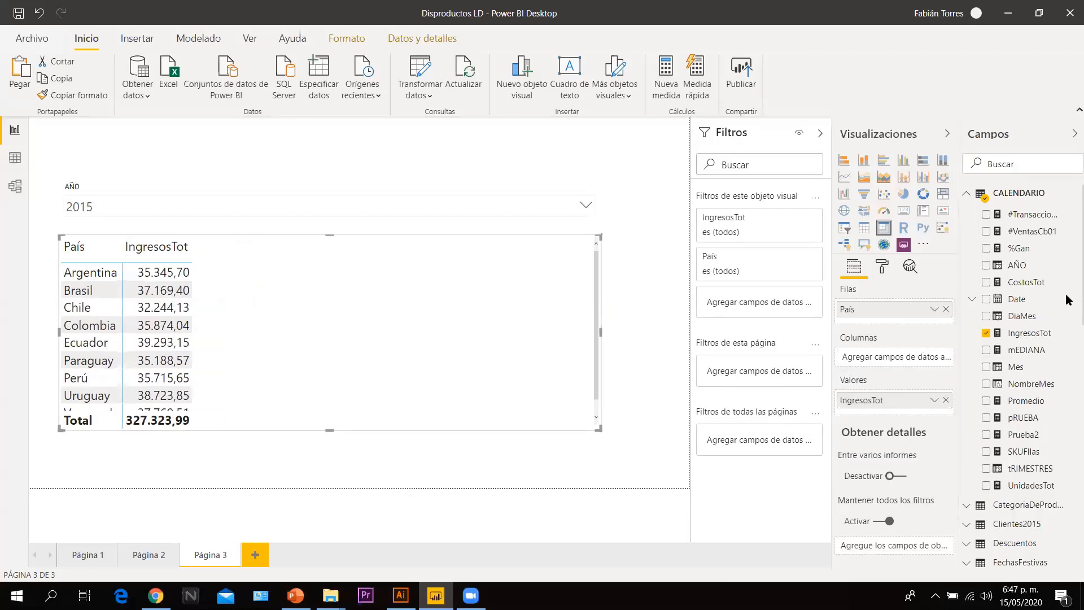
pyautogui.scroll(-15, 1068, 299)
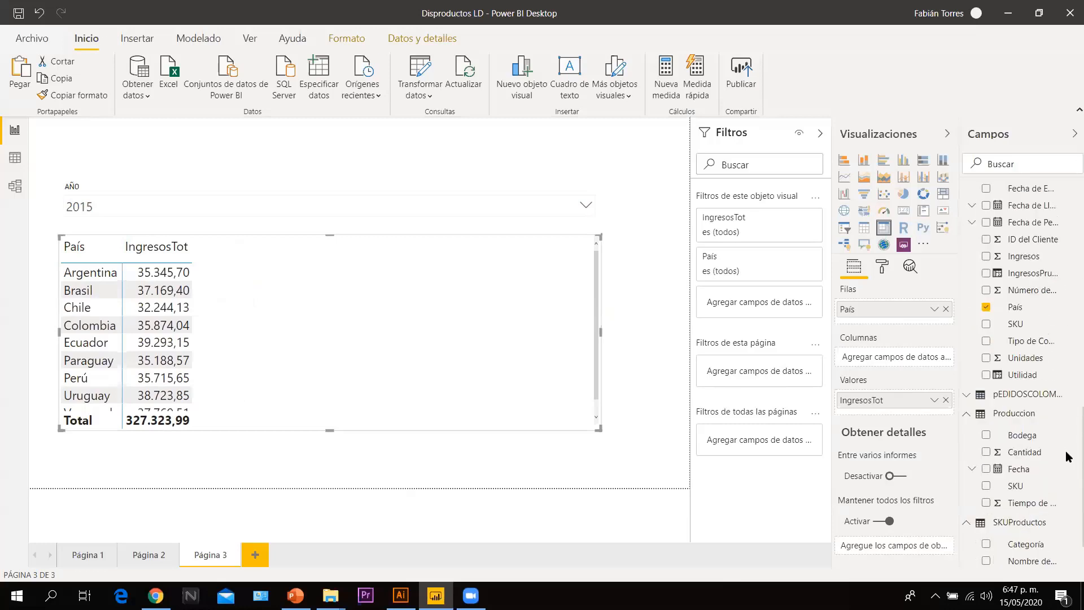
pyautogui.scroll(-1, 1069, 470)
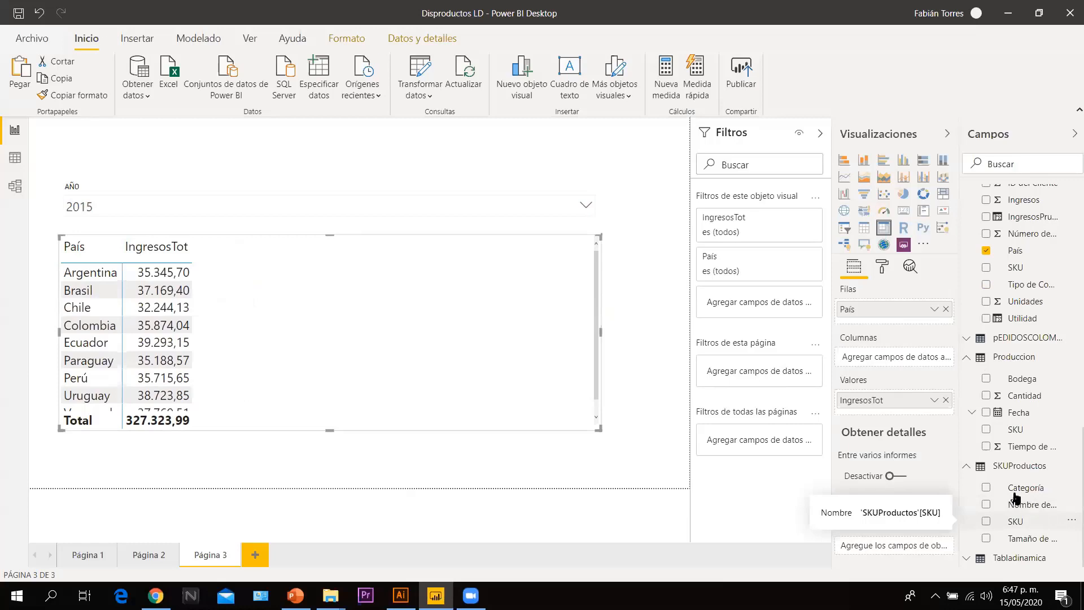
pyautogui.moveTo(873, 355); pyautogui.dragTo(873, 356)
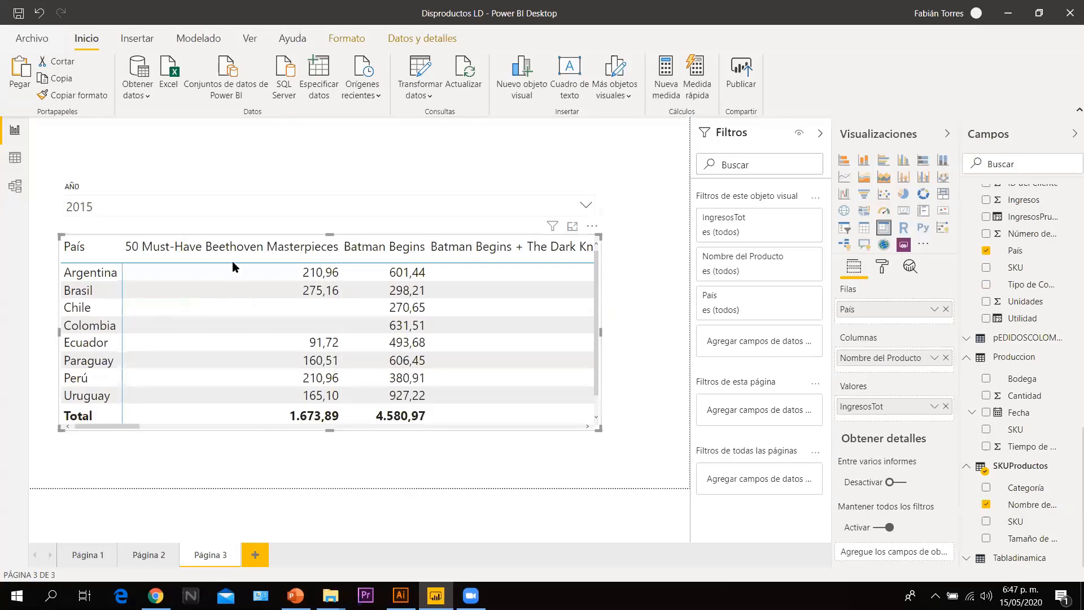
# Examine the SKUProductos table in the model view and data view, and return to the report
pyautogui.click(15, 187)
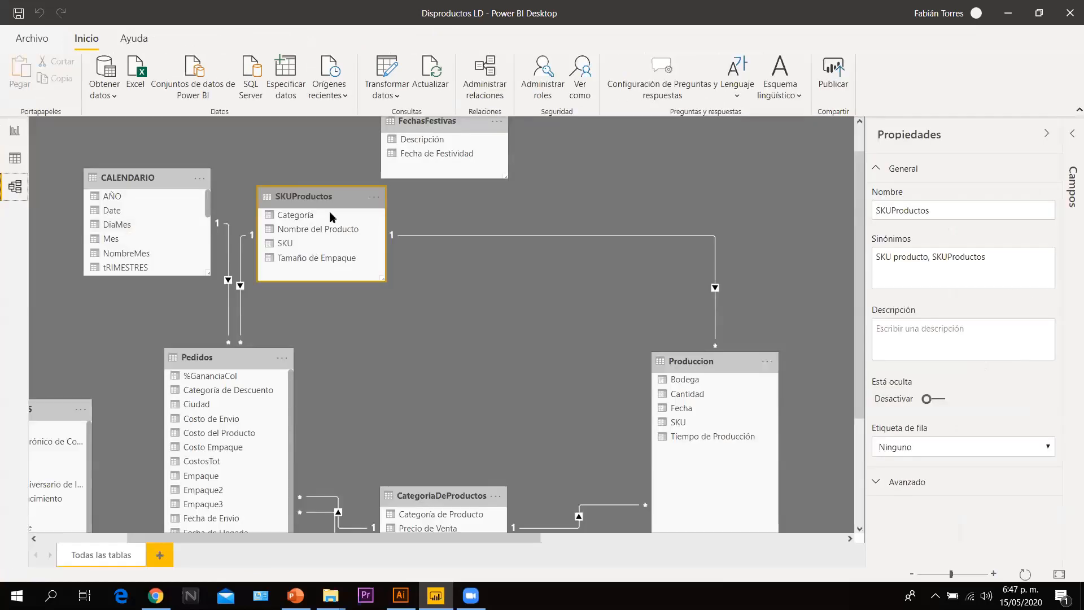
pyautogui.click(13, 163)
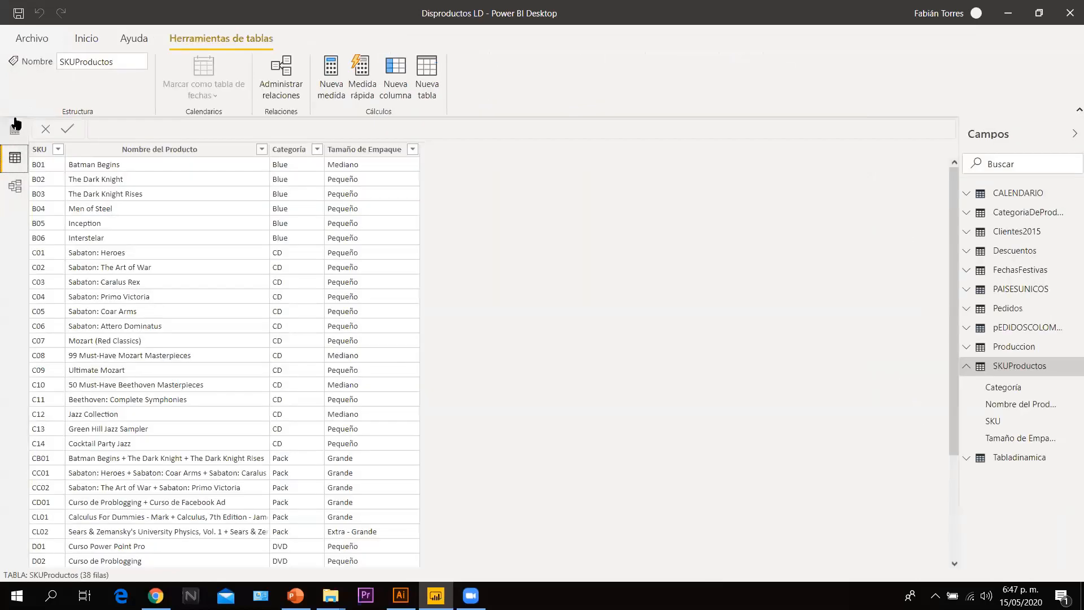
pyautogui.click(14, 121)
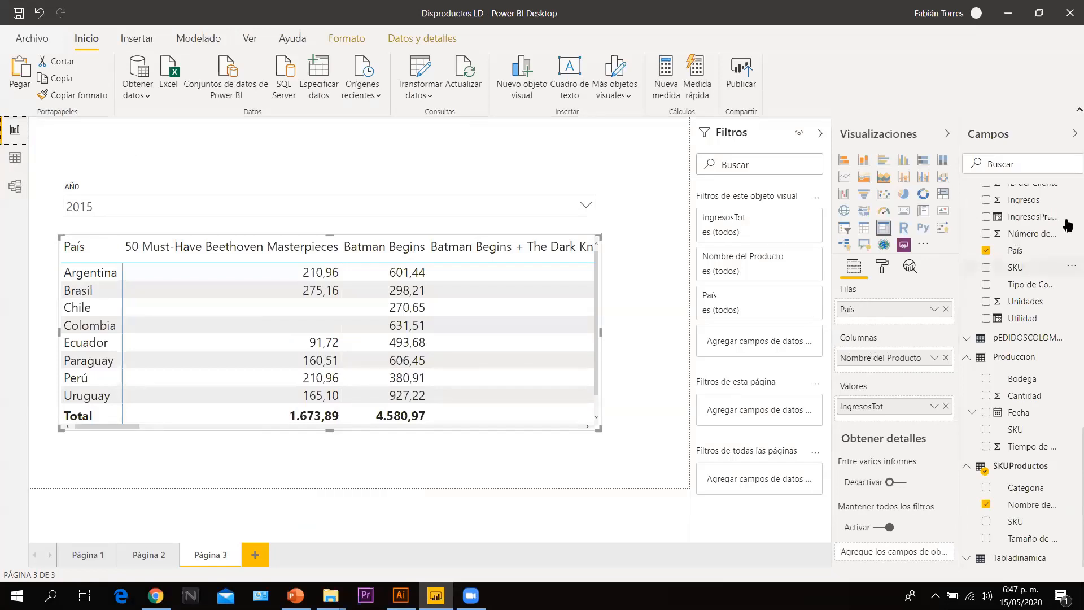
# Try showing the matrix as a clustered bar chart and as a treemap, and restore it to a matrix
pyautogui.click(883, 161)
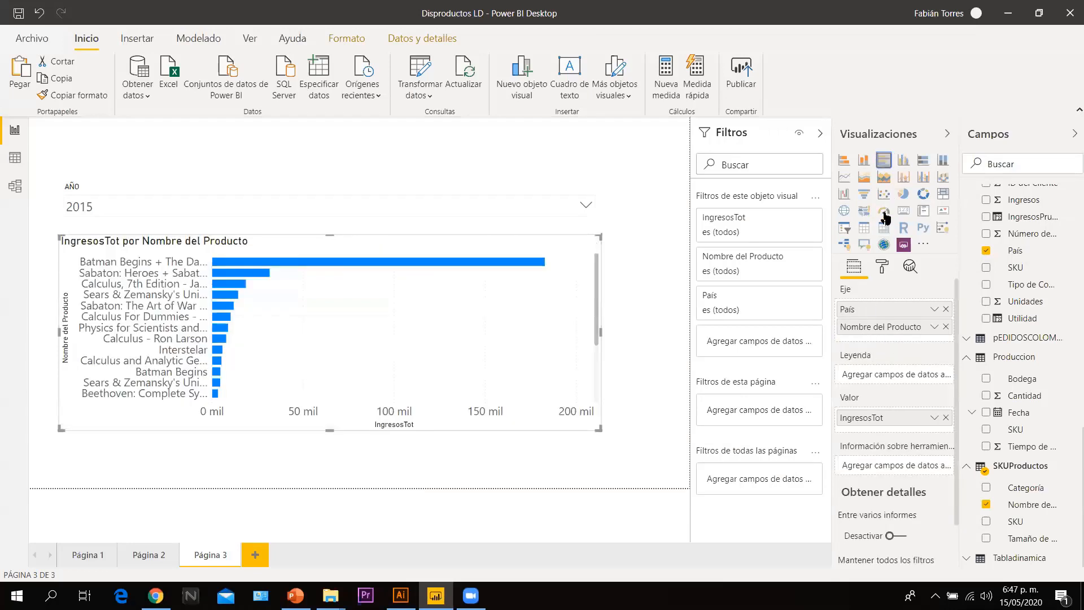
pyautogui.click(903, 160)
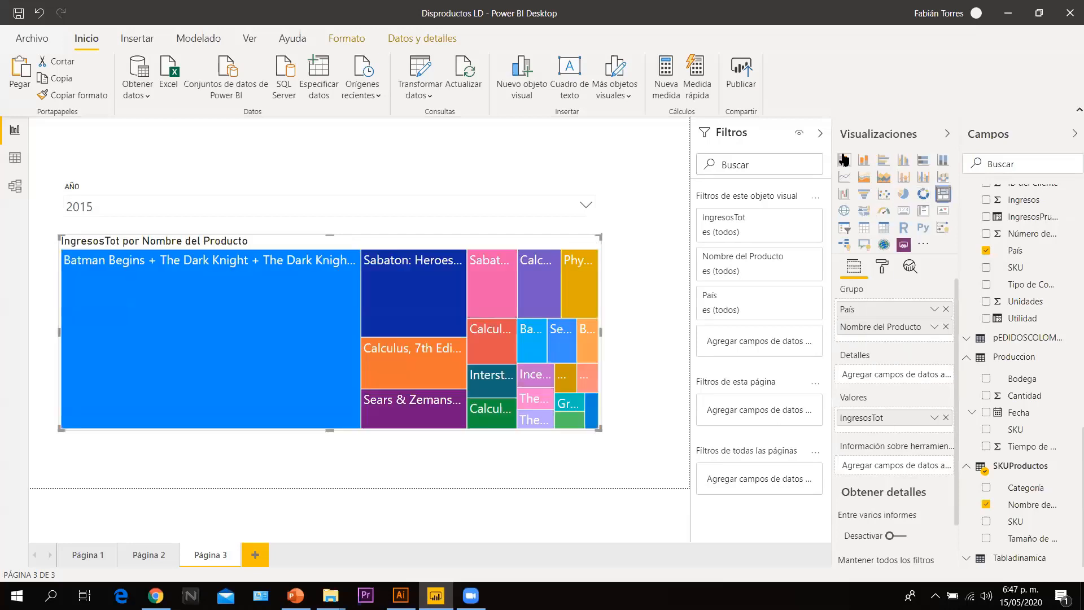
pyautogui.click(844, 160)
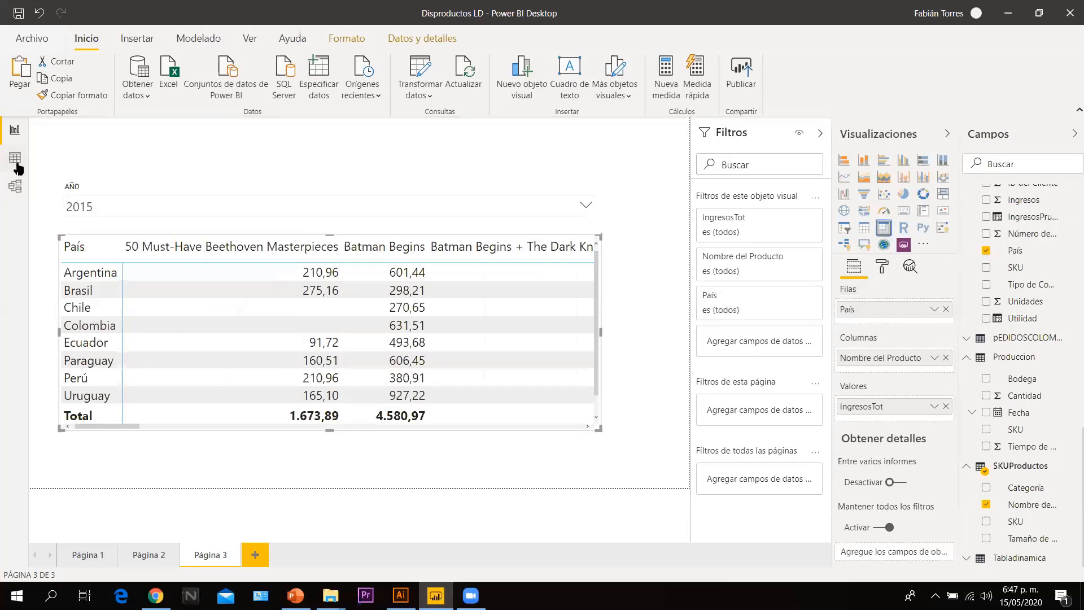
# Examine how SKUProductos and Pedidos are related in the model view, and compare the report with the COUNTROWS(SKUProductos) slide in PowerPoint
pyautogui.click(17, 188)
pyautogui.click(14, 158)
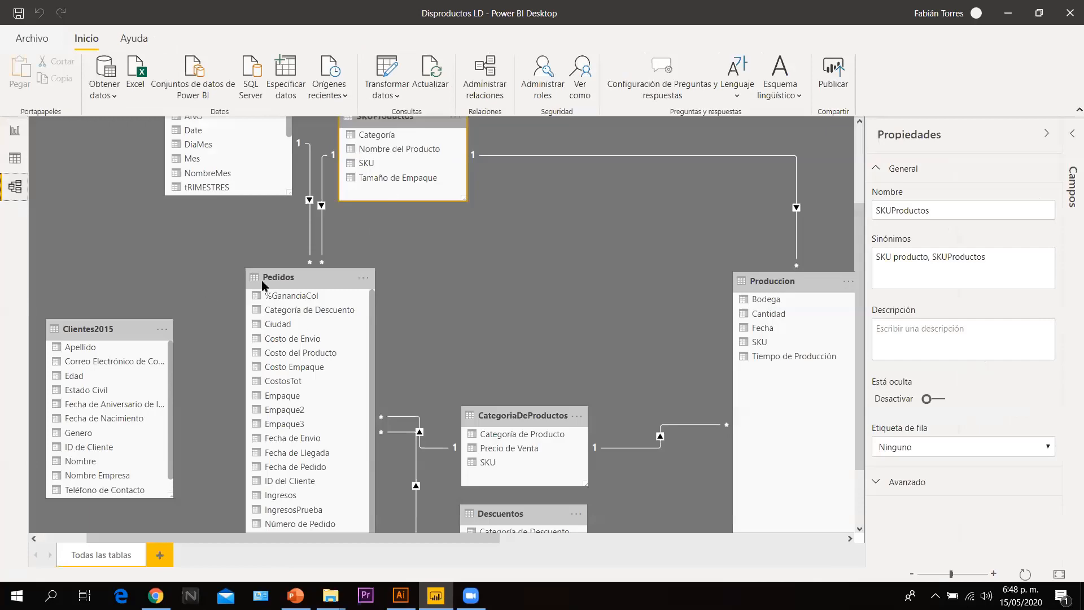
pyautogui.click(16, 135)
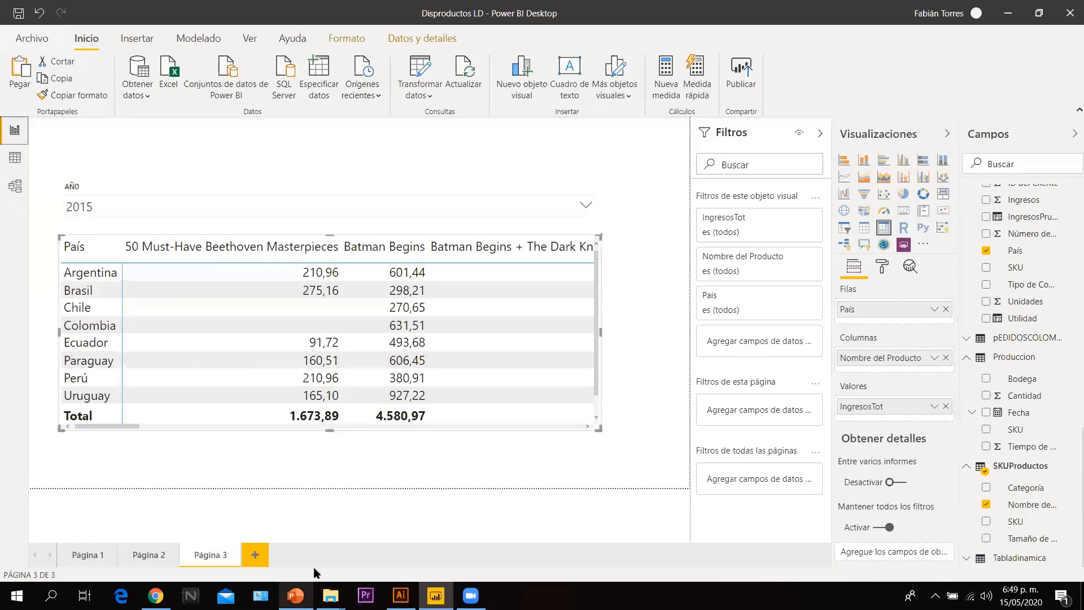
pyautogui.hotkey('alt', 'Tab')
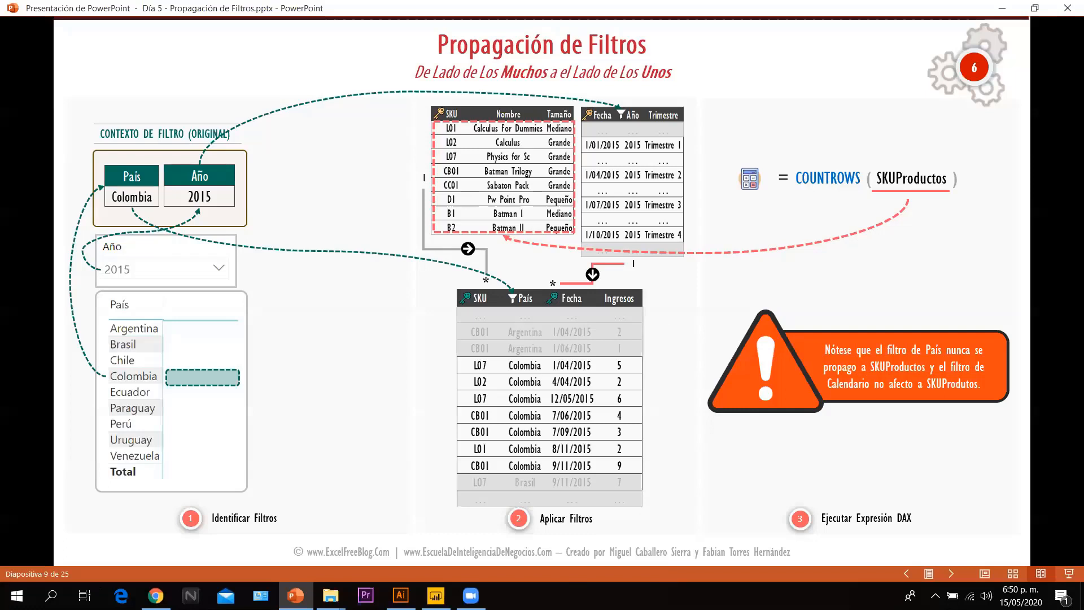
pyautogui.hotkey('alt', 'Tab')
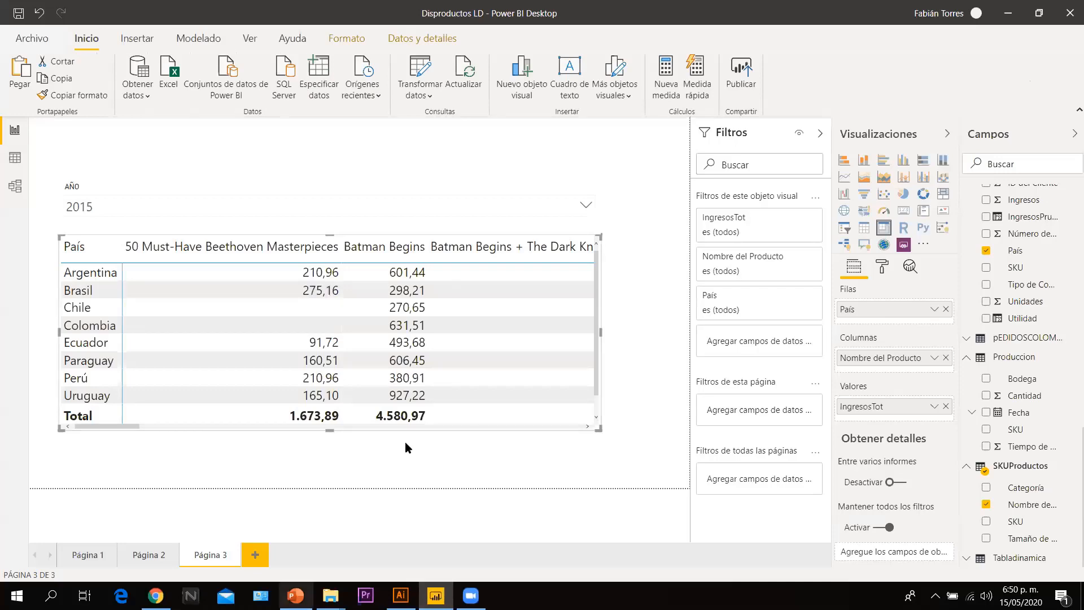
# Examine the slide sequence on propagating filters from Pedidos to SKUProductos in PowerPoint, and advance to the Propagación del Contexto Filtros slide
pyautogui.hotkey('alt', 'Tab')
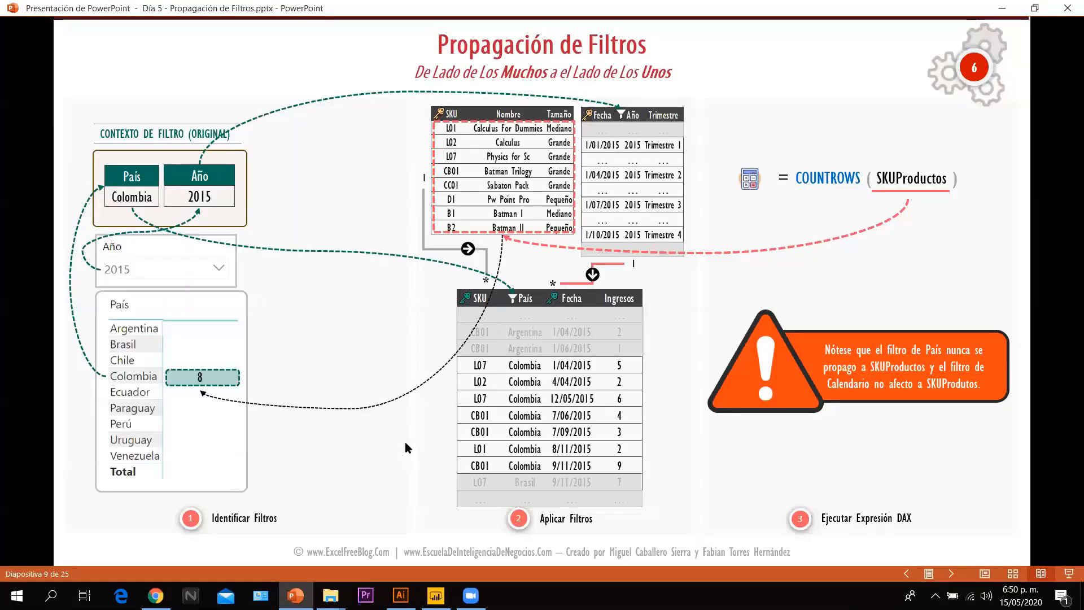
pyautogui.press('Left')
pyautogui.press('Right')
pyautogui.press('Right')
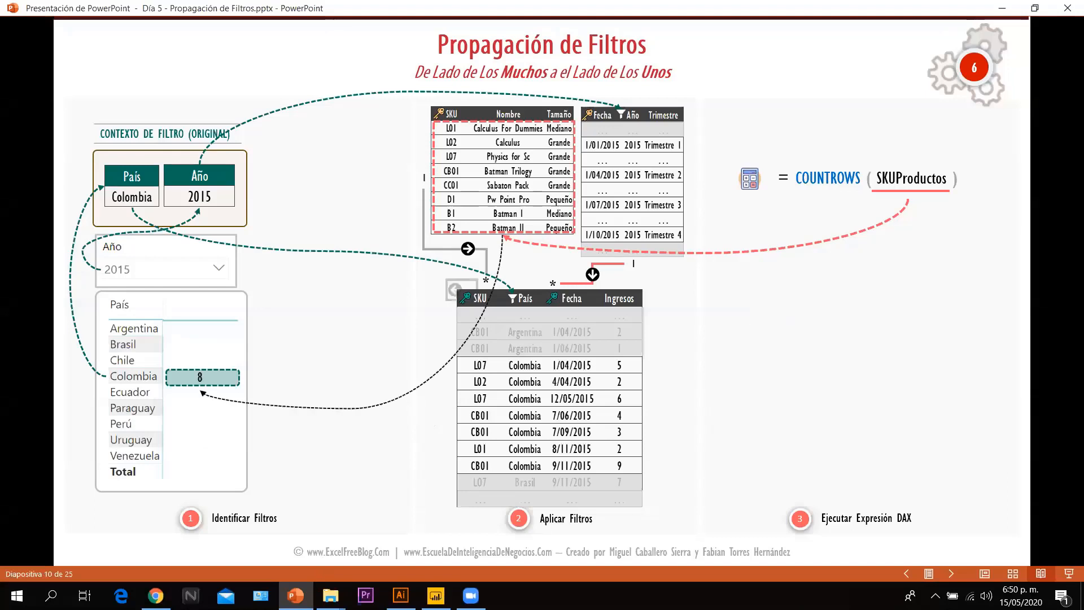
pyautogui.press('Right')
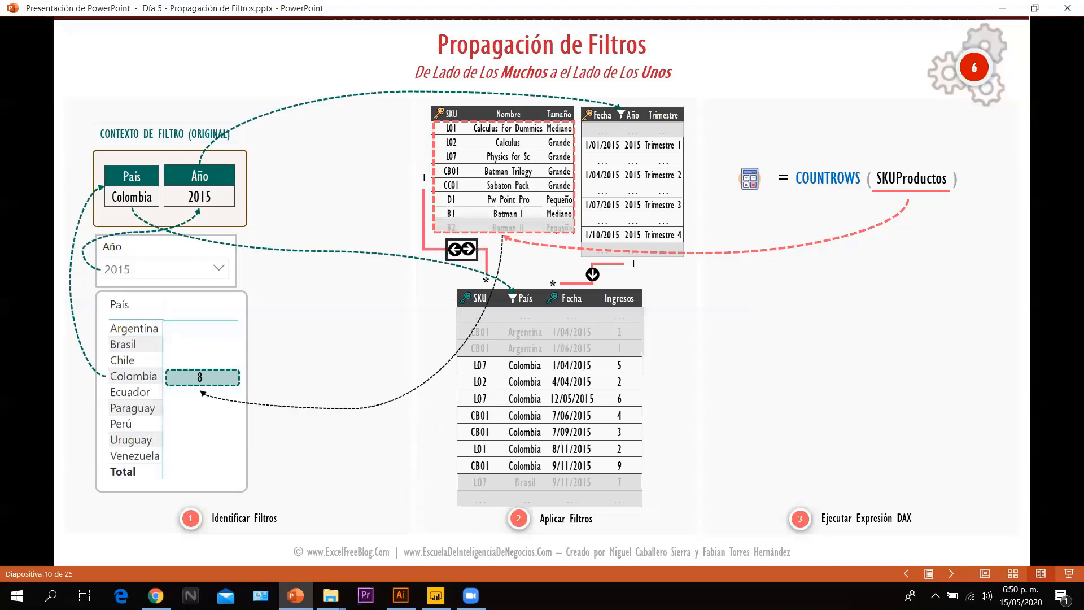
pyautogui.press('Right')
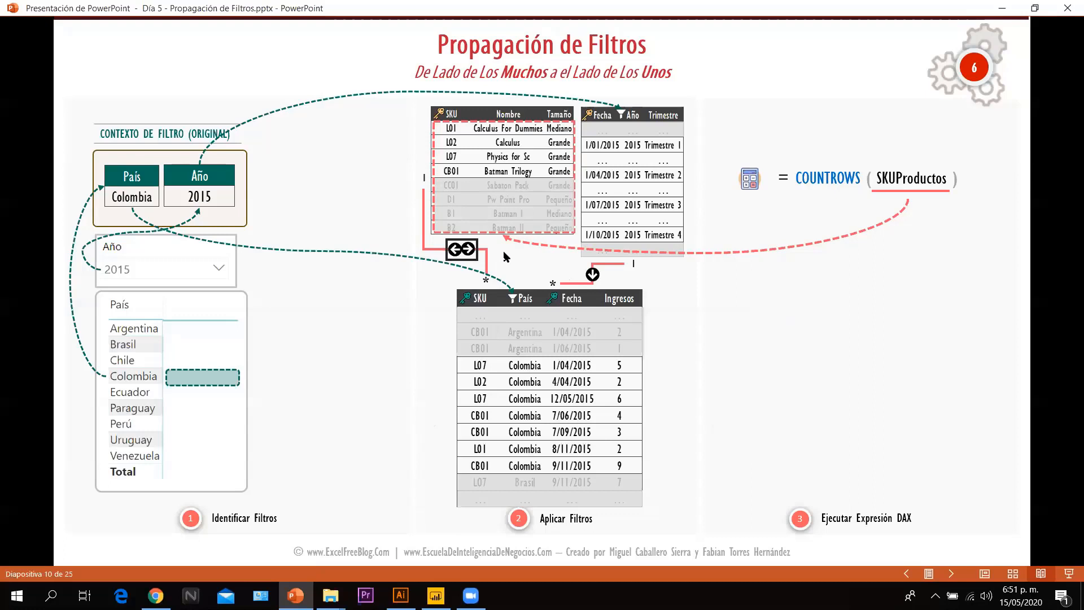
pyautogui.press('Right')
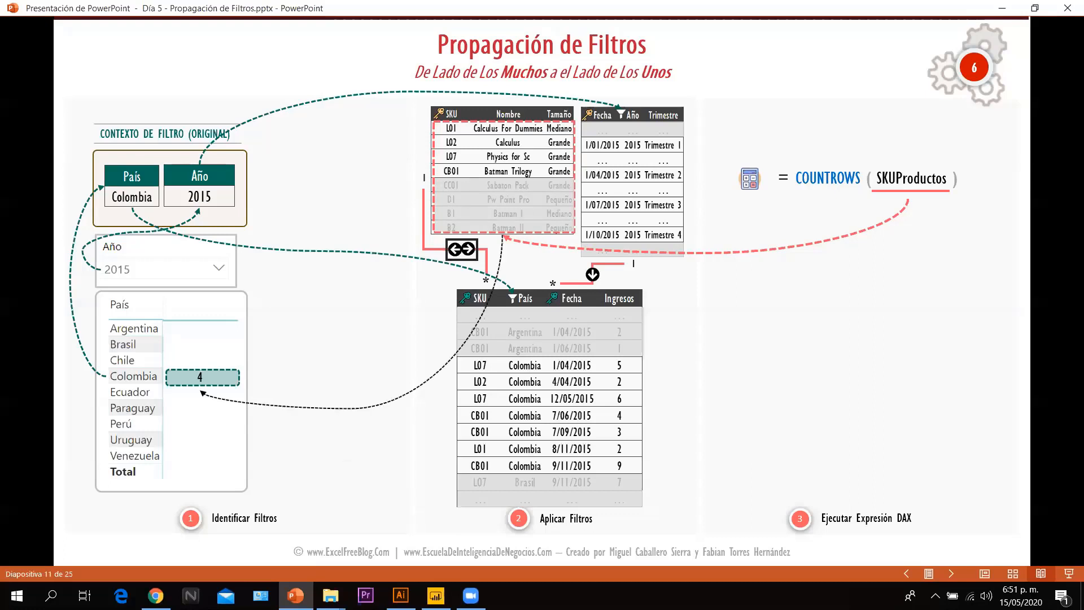
pyautogui.press('Left')
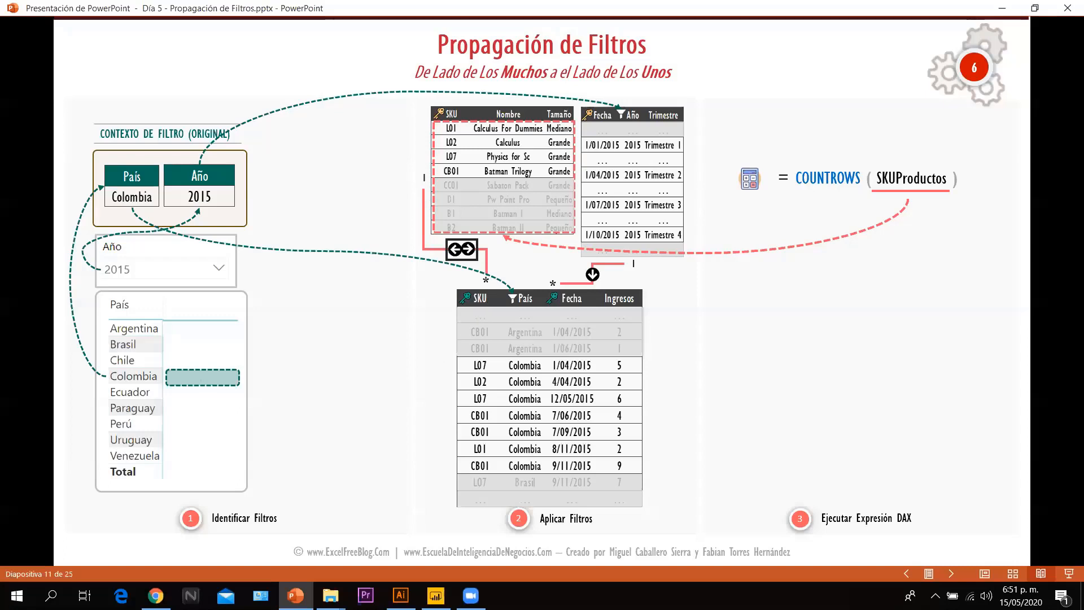
pyautogui.press('Left')
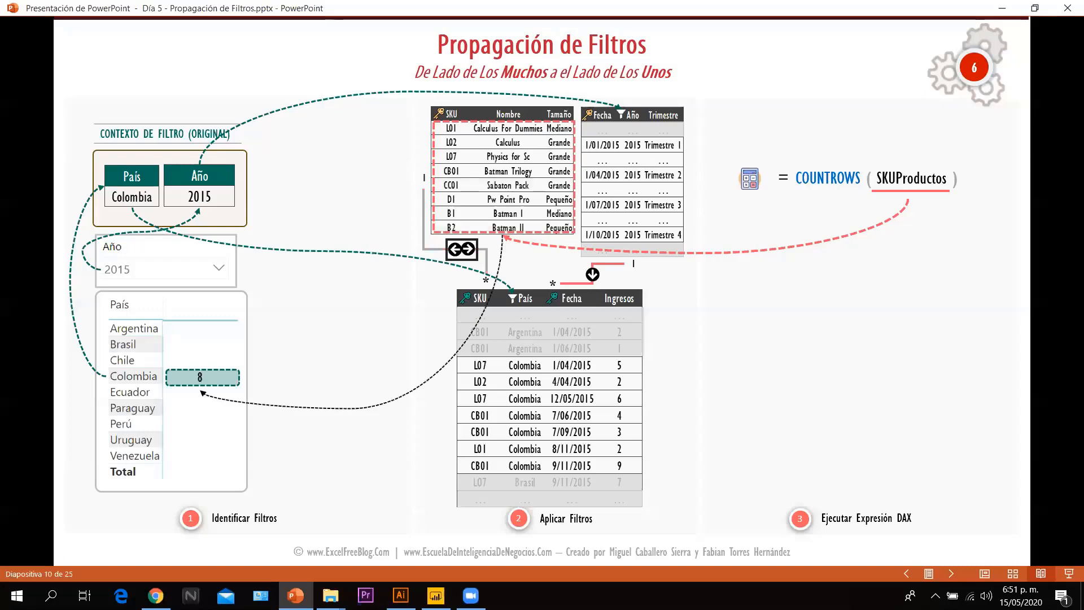
pyautogui.press('Left')
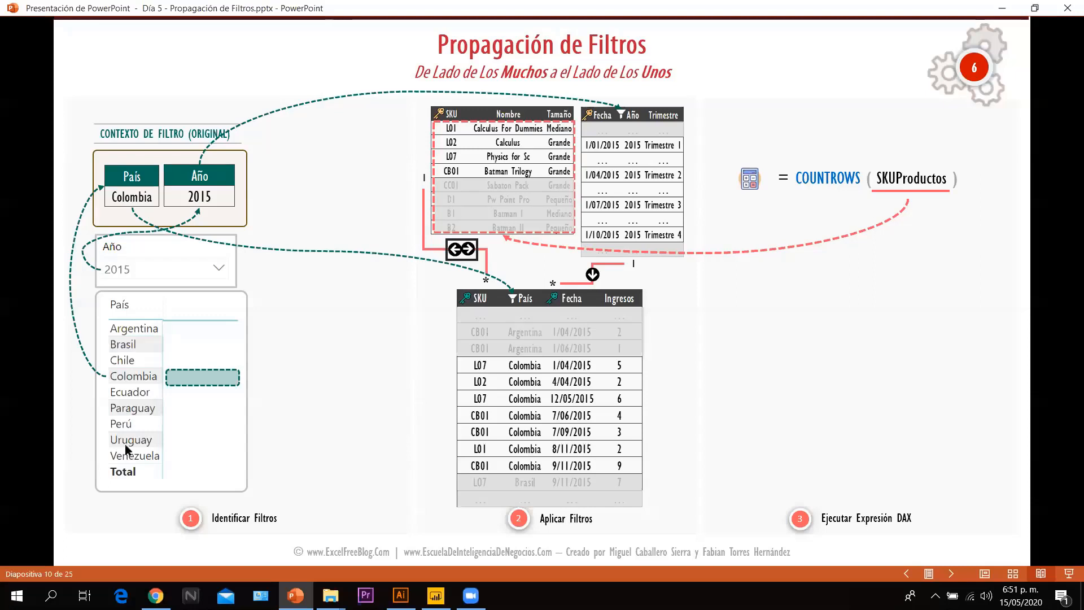
pyautogui.click(603, 277)
pyautogui.click(602, 276)
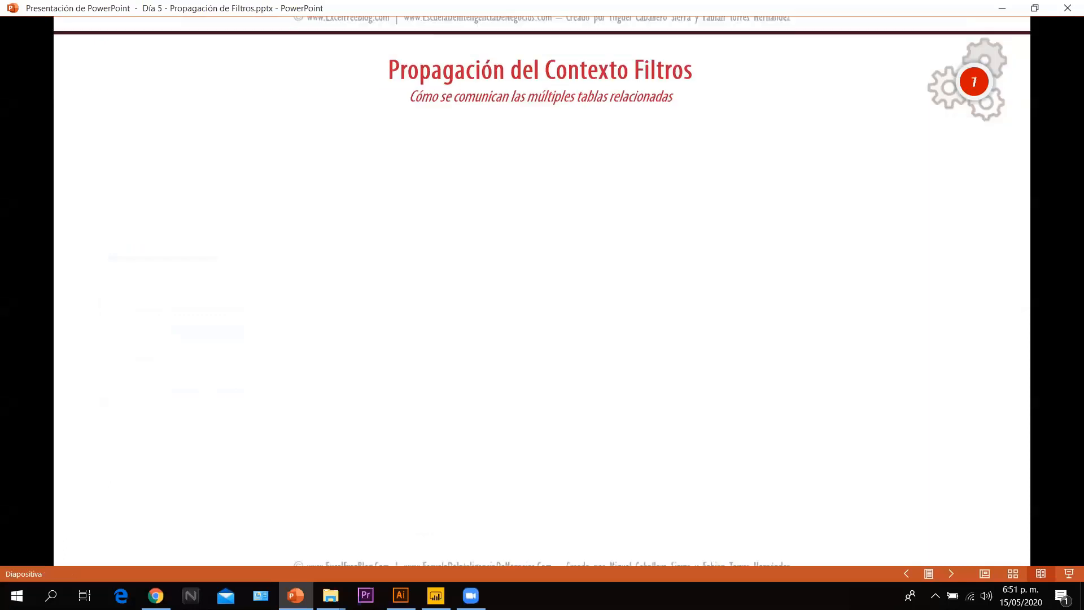
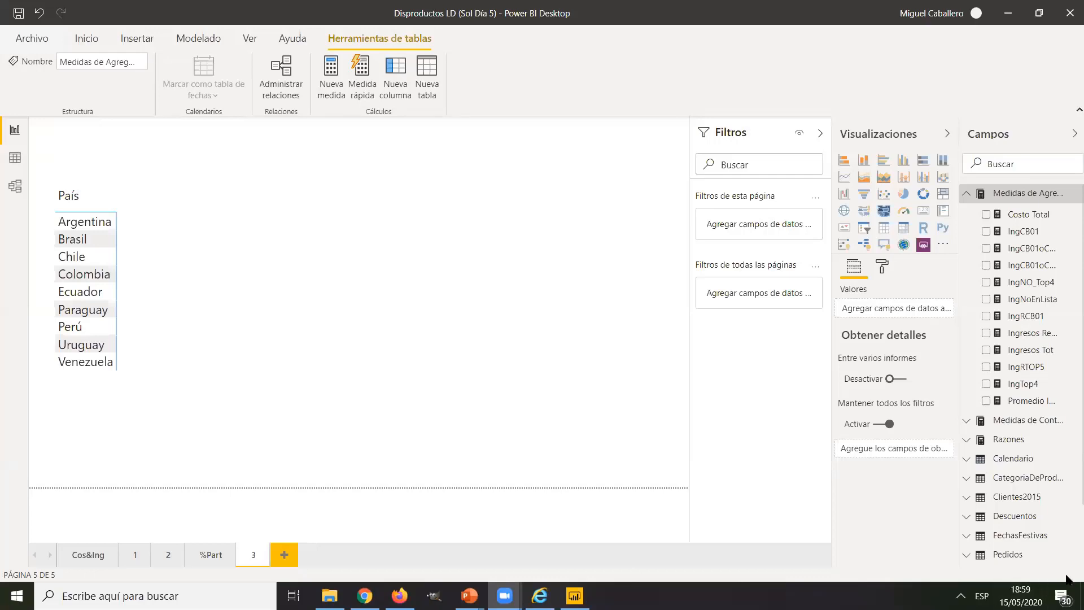
# Widen the fields list and add the Ingresos Tot measure as the values of the País matrix on page 3
pyautogui.click(395, 328)
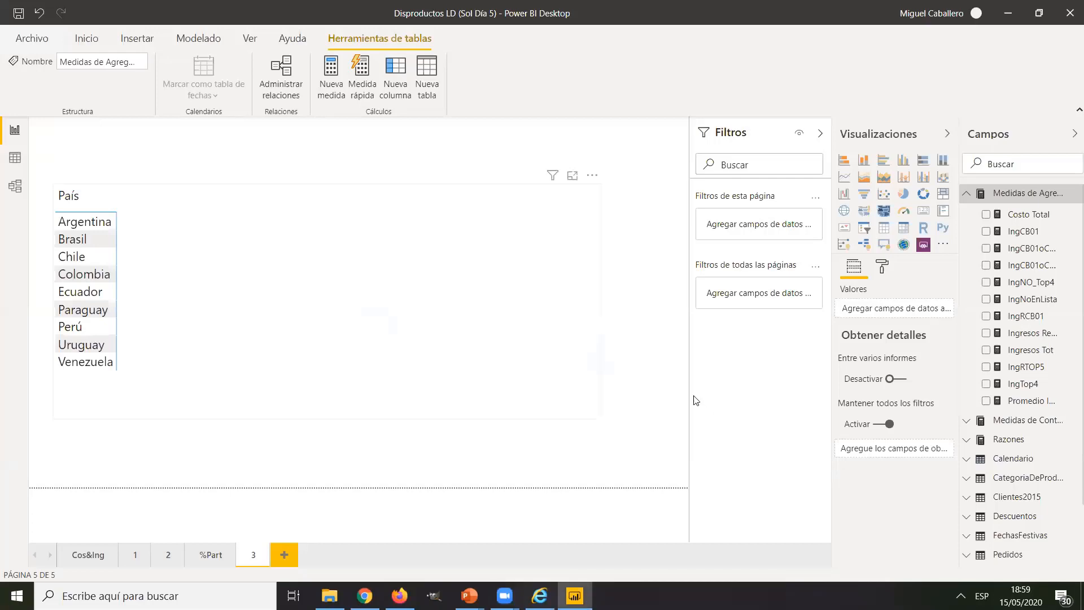
pyautogui.click(616, 438)
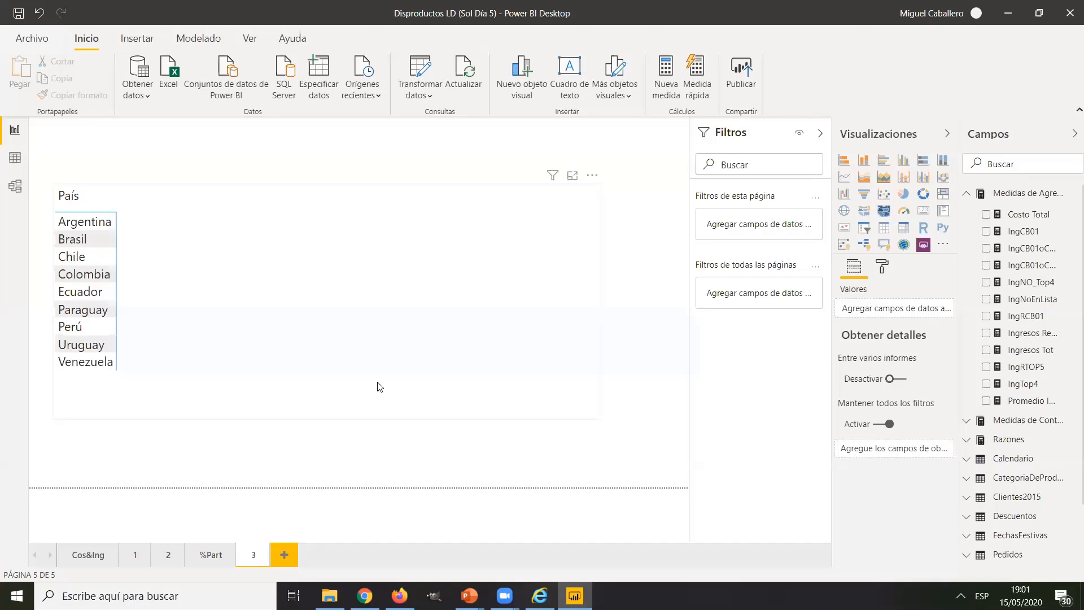
pyautogui.click(208, 200)
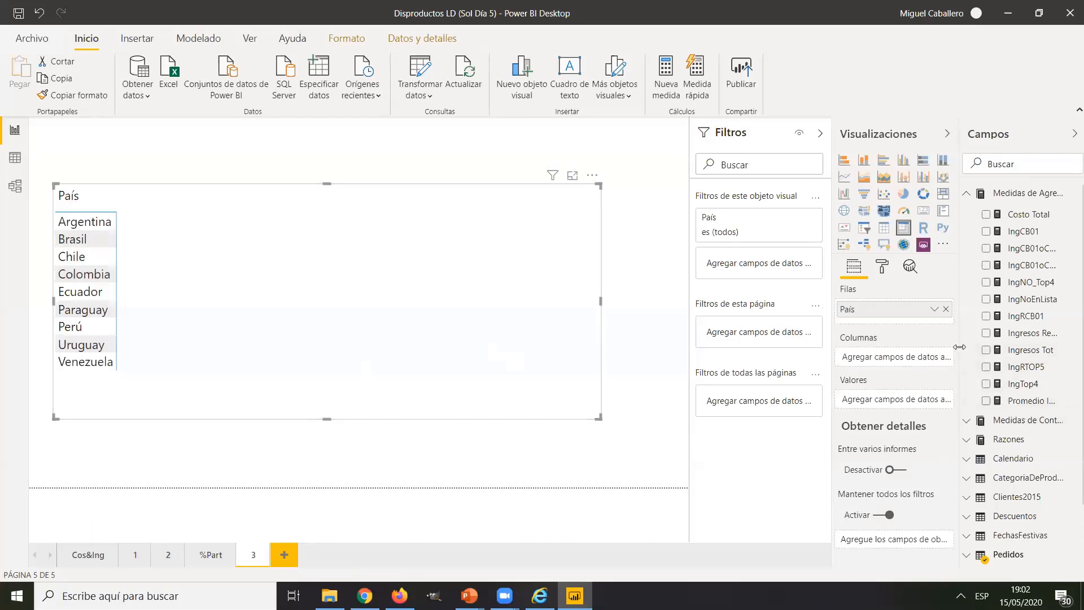
pyautogui.moveTo(959, 346); pyautogui.dragTo(919, 350)
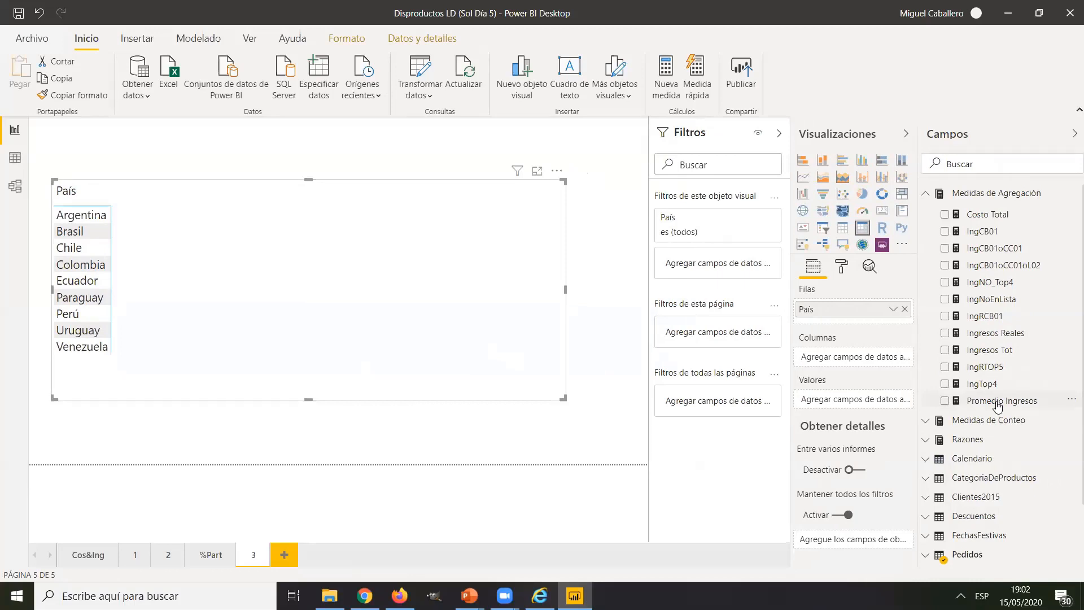
pyautogui.moveTo(988, 349); pyautogui.dragTo(864, 402)
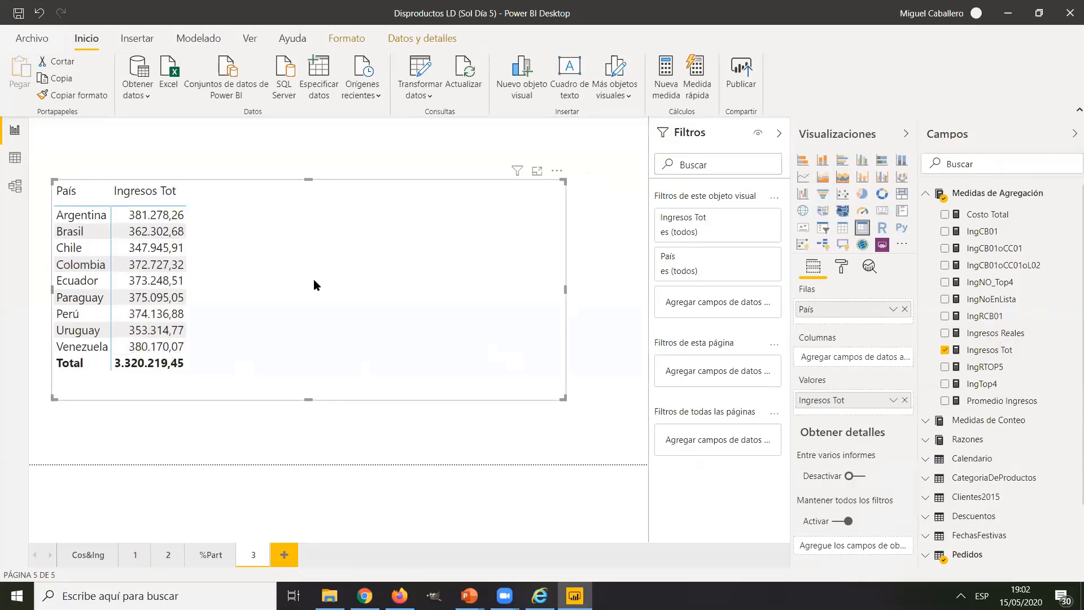
# Launch ZoomIt.exe from the desktop and return to the Power BI report
pyautogui.press('super+d')
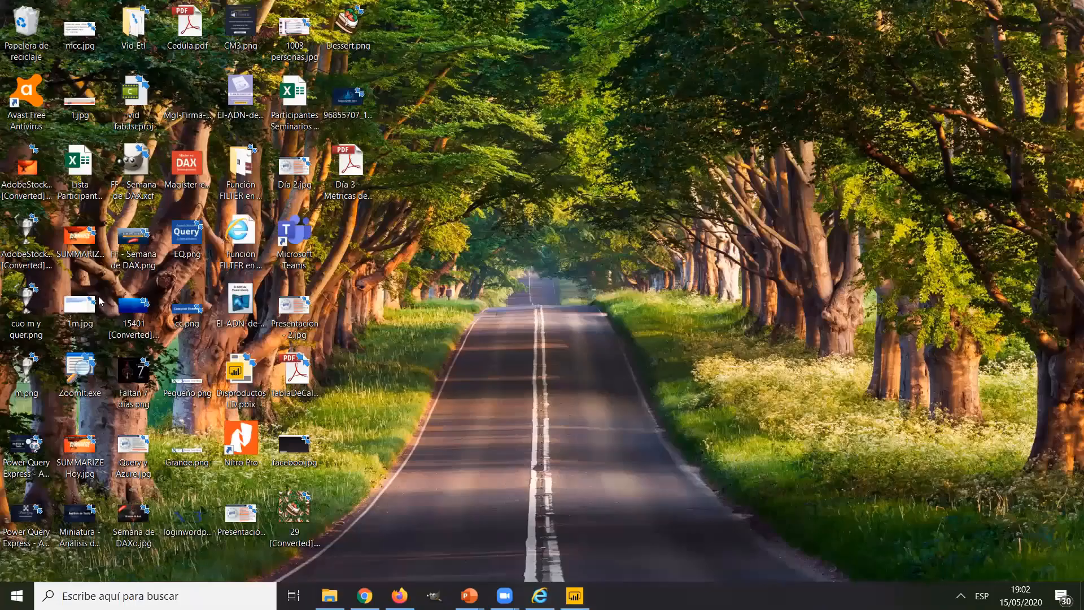
pyautogui.doubleClick(93, 366)
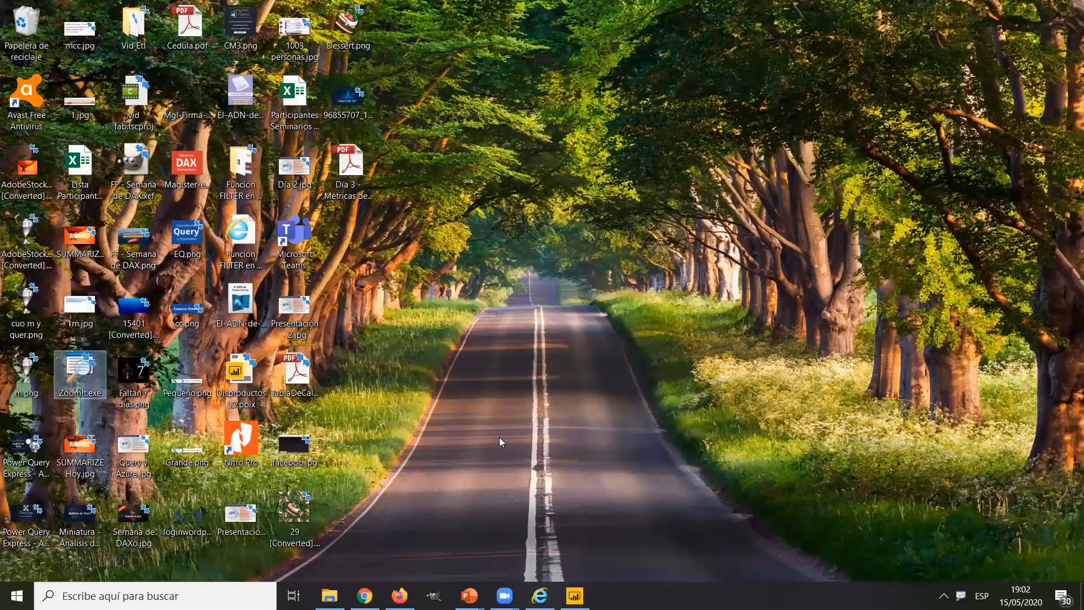
pyautogui.press('super+d')
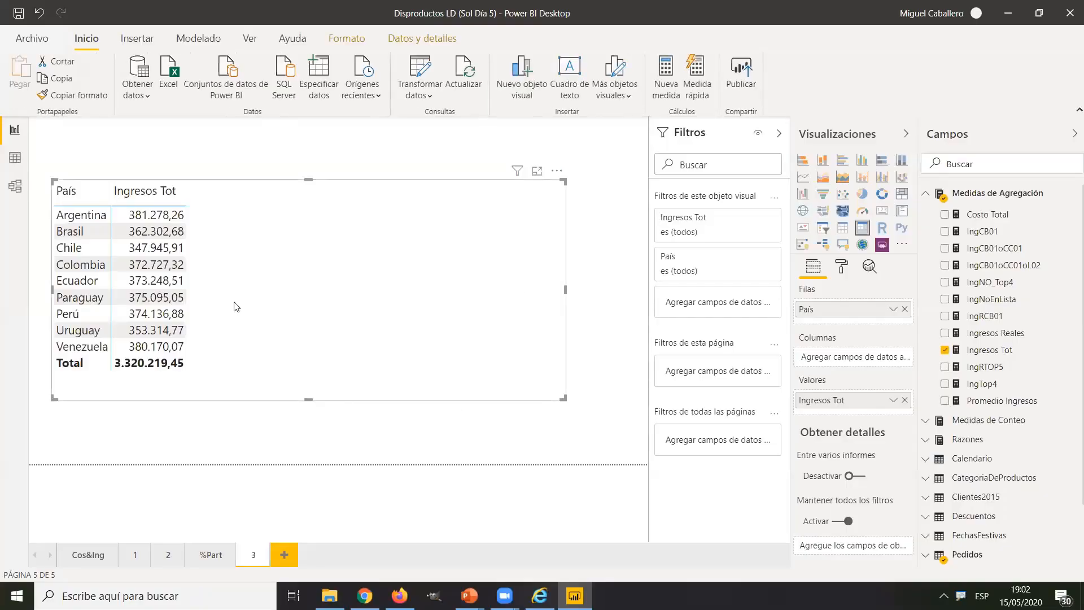
# Open the Ingresos Tot formula, zoom in, and draw arrows from Pedidos[Ingresos] to the handwritten letters D and N
pyautogui.click(958, 354)
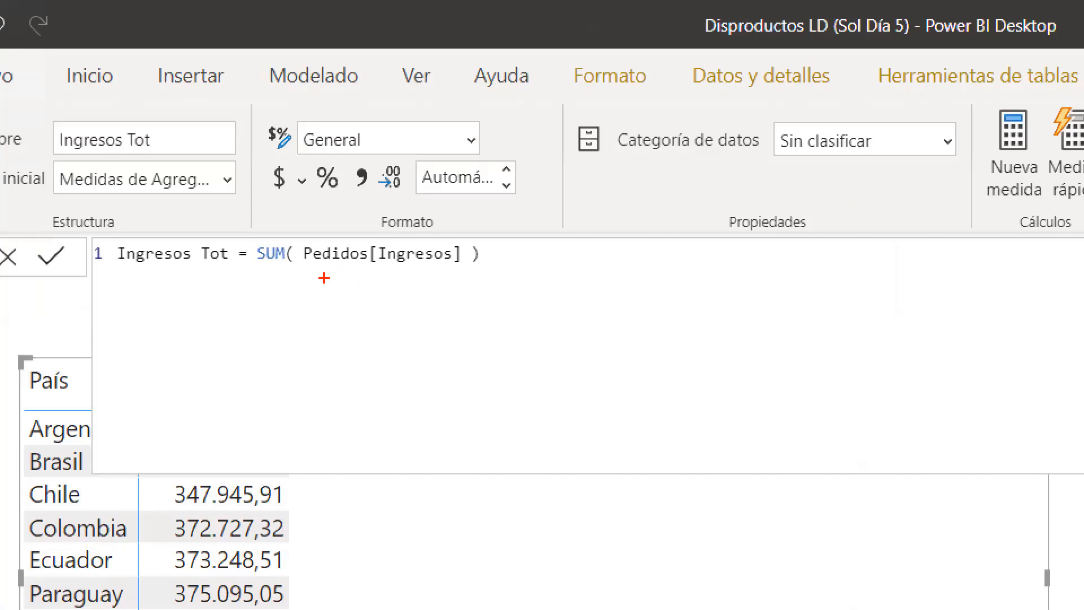
pyautogui.moveTo(325, 269)
pyautogui.mouseDown()
pyautogui.moveTo(277, 316)
pyautogui.moveTo(278, 300)
pyautogui.moveTo(301, 319)
pyautogui.mouseUp()
pyautogui.moveTo(237, 332); pyautogui.dragTo(241, 353)
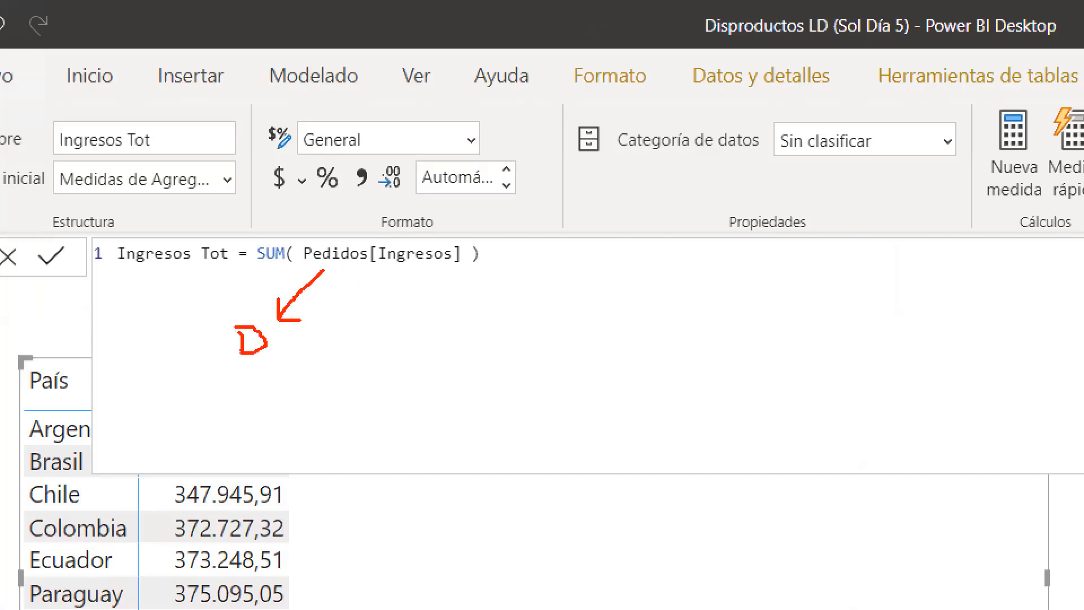
pyautogui.moveTo(320, 273)
pyautogui.mouseDown()
pyautogui.moveTo(356, 322)
pyautogui.moveTo(361, 312)
pyautogui.mouseUp()
pyautogui.moveTo(374, 370)
pyautogui.mouseDown()
pyautogui.moveTo(377, 345)
pyautogui.moveTo(398, 365)
pyautogui.moveTo(400, 345)
pyautogui.mouseUp()
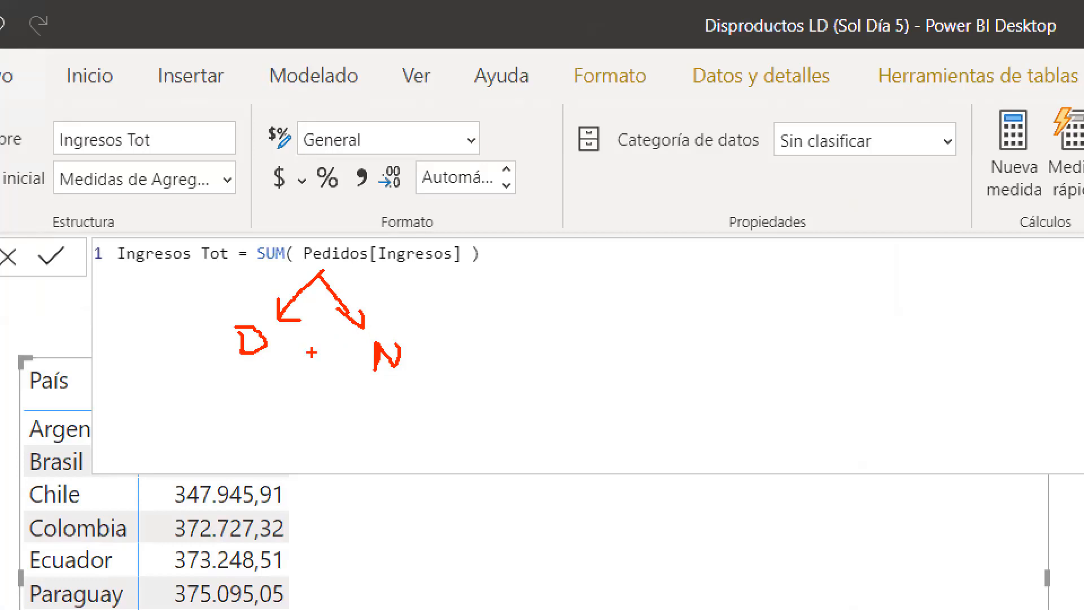
# Handwrite SUMX and FILTER below the Ingresos Tot formula, draw a large loop around them, and leave the annotation mode
pyautogui.moveTo(575, 308)
pyautogui.mouseDown()
pyautogui.moveTo(536, 361)
pyautogui.moveTo(518, 356)
pyautogui.mouseUp()
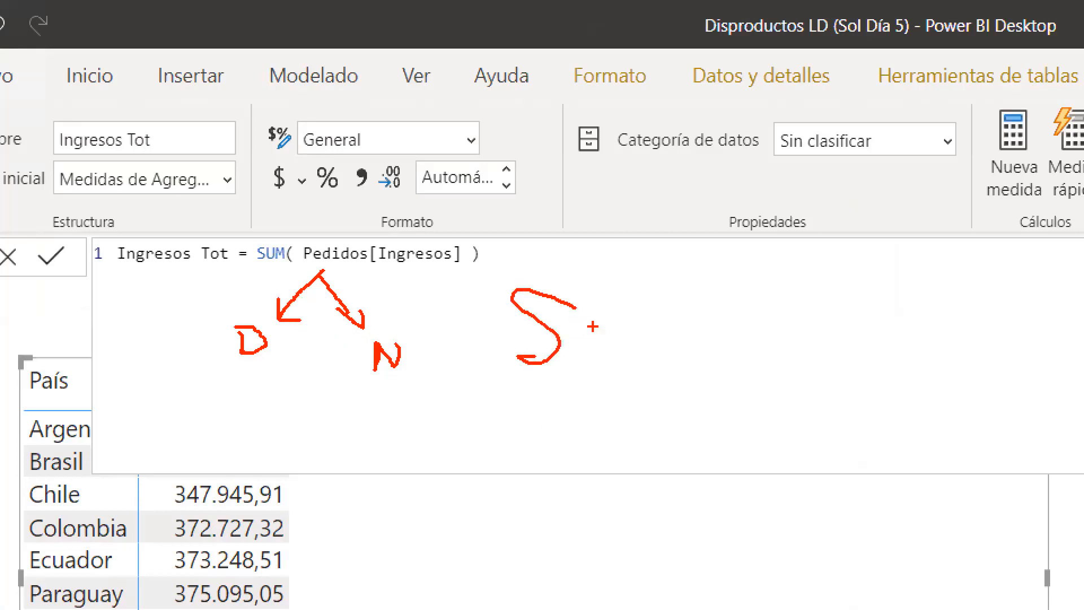
pyautogui.moveTo(588, 326); pyautogui.dragTo(613, 339)
pyautogui.moveTo(637, 375)
pyautogui.mouseDown()
pyautogui.moveTo(672, 345)
pyautogui.moveTo(714, 364)
pyautogui.mouseUp()
pyautogui.moveTo(764, 302); pyautogui.dragTo(821, 354)
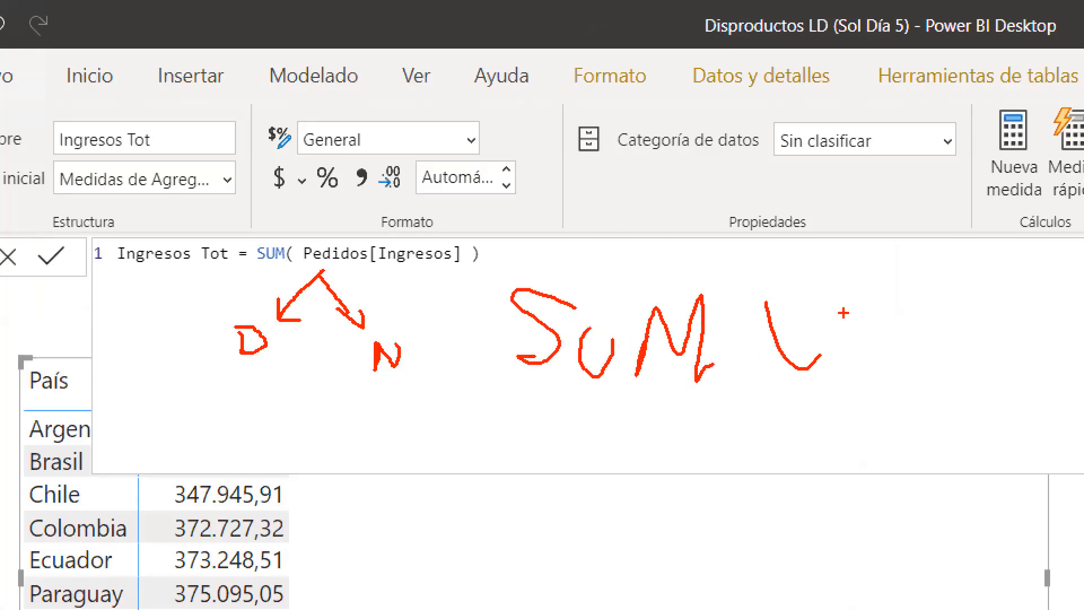
pyautogui.moveTo(827, 298); pyautogui.dragTo(762, 373)
pyautogui.moveTo(482, 413)
pyautogui.mouseDown()
pyautogui.moveTo(546, 421)
pyautogui.moveTo(484, 474)
pyautogui.moveTo(518, 449)
pyautogui.moveTo(542, 464)
pyautogui.mouseUp()
pyautogui.moveTo(580, 427)
pyautogui.mouseDown()
pyautogui.moveTo(625, 484)
pyautogui.moveTo(638, 424)
pyautogui.moveTo(690, 415)
pyautogui.moveTo(686, 447)
pyautogui.mouseUp()
pyautogui.moveTo(664, 443)
pyautogui.mouseDown()
pyautogui.moveTo(700, 440)
pyautogui.moveTo(706, 464)
pyautogui.mouseUp()
pyautogui.moveTo(715, 408); pyautogui.dragTo(699, 445)
pyautogui.moveTo(714, 440); pyautogui.dragTo(733, 448)
pyautogui.moveTo(1007, 240); pyautogui.dragTo(757, 27)
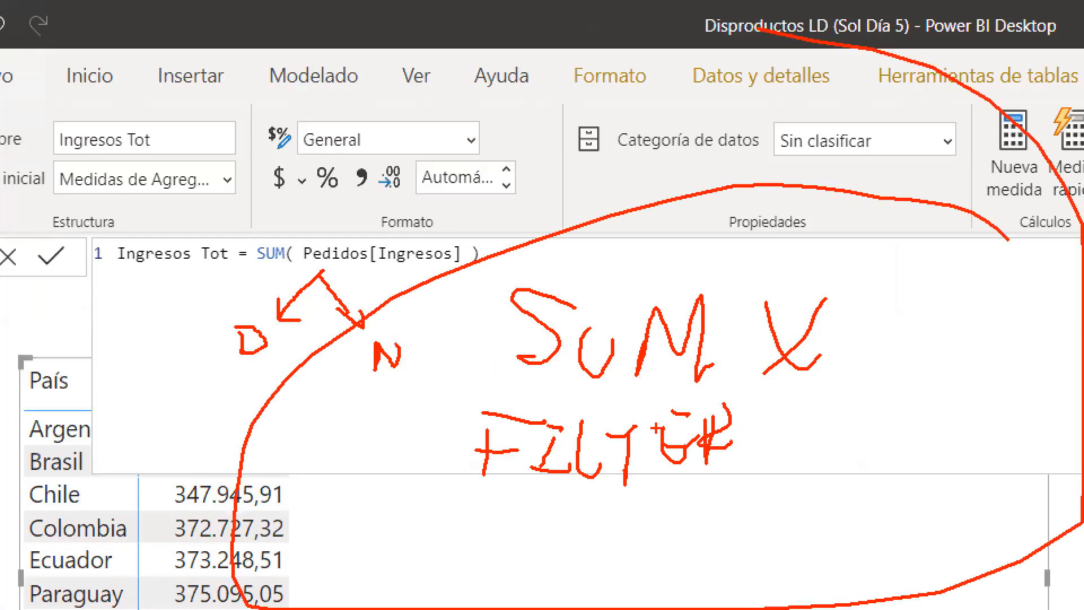
pyautogui.press('Escape')
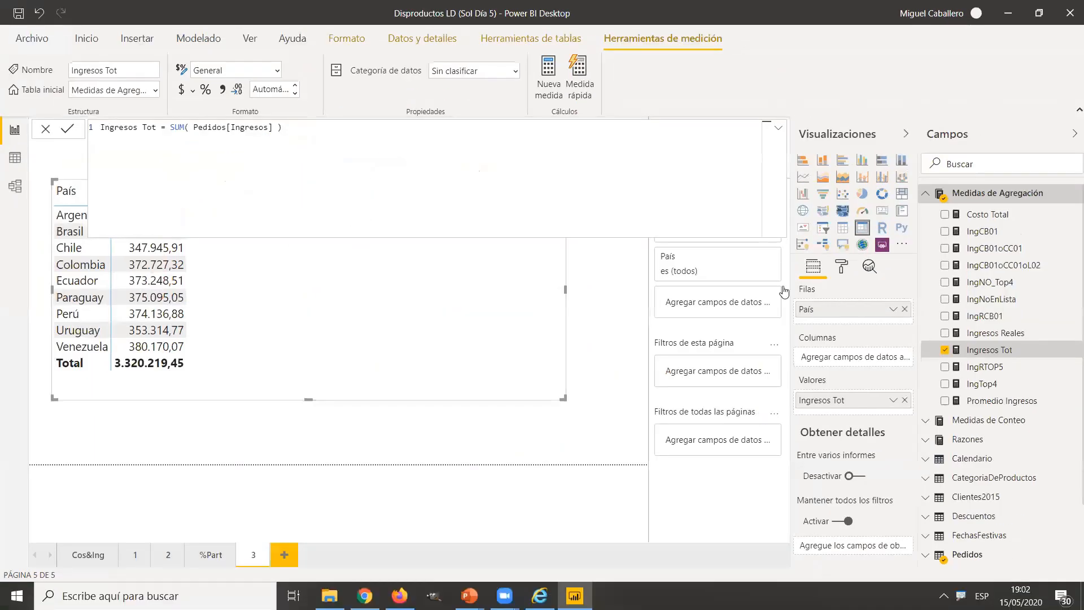
# Open the Ingresos Reales measure, add it to the matrix's values, and enlarge its formula text
pyautogui.click(998, 335)
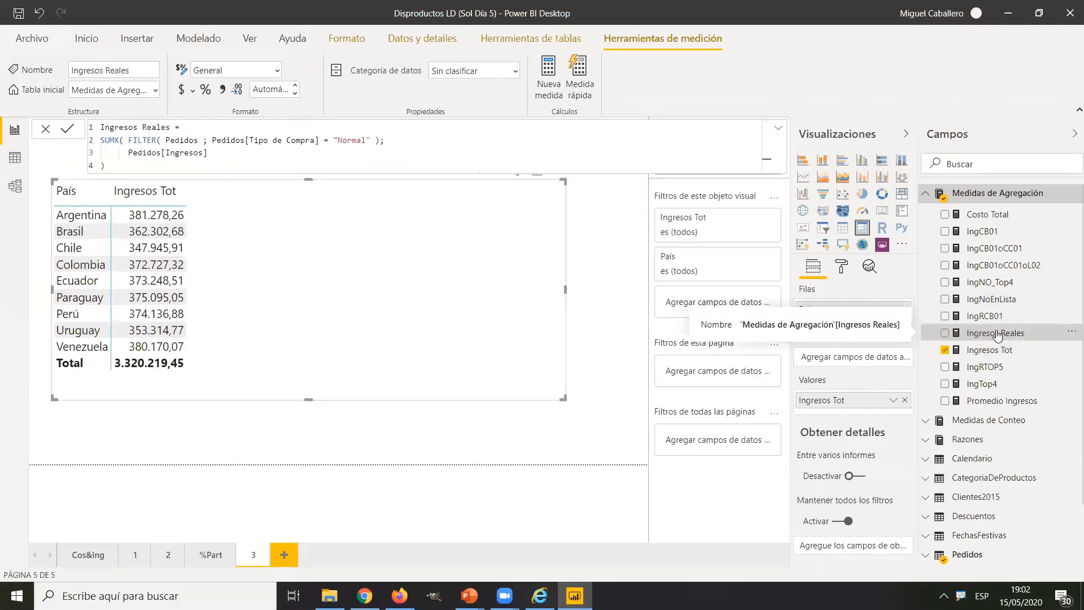
pyautogui.moveTo(998, 335); pyautogui.dragTo(882, 416)
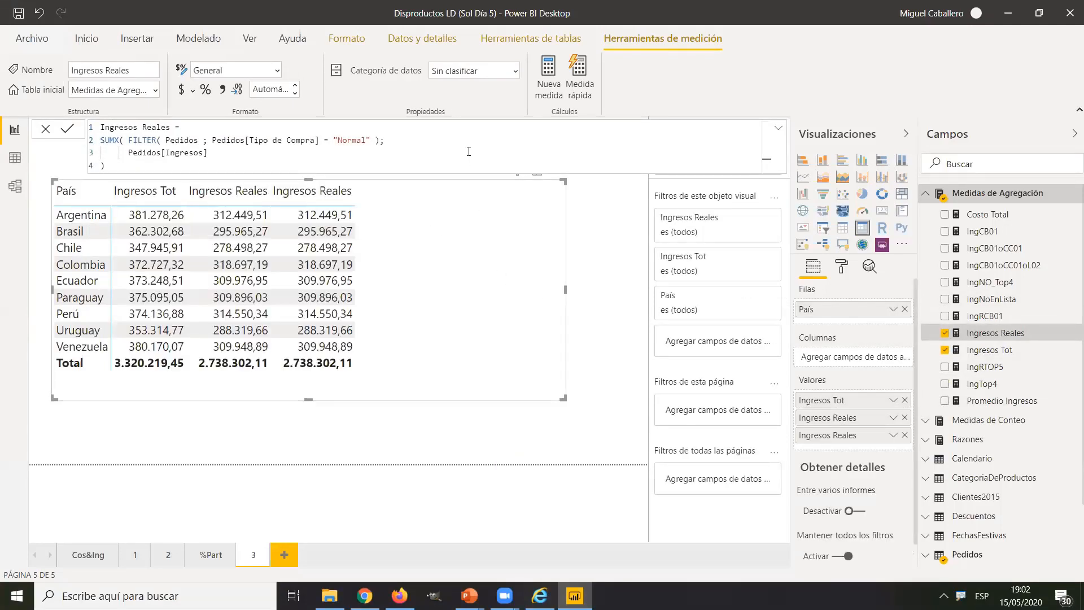
pyautogui.scroll(5, 463, 142)
pyautogui.scroll(1, 463, 143)
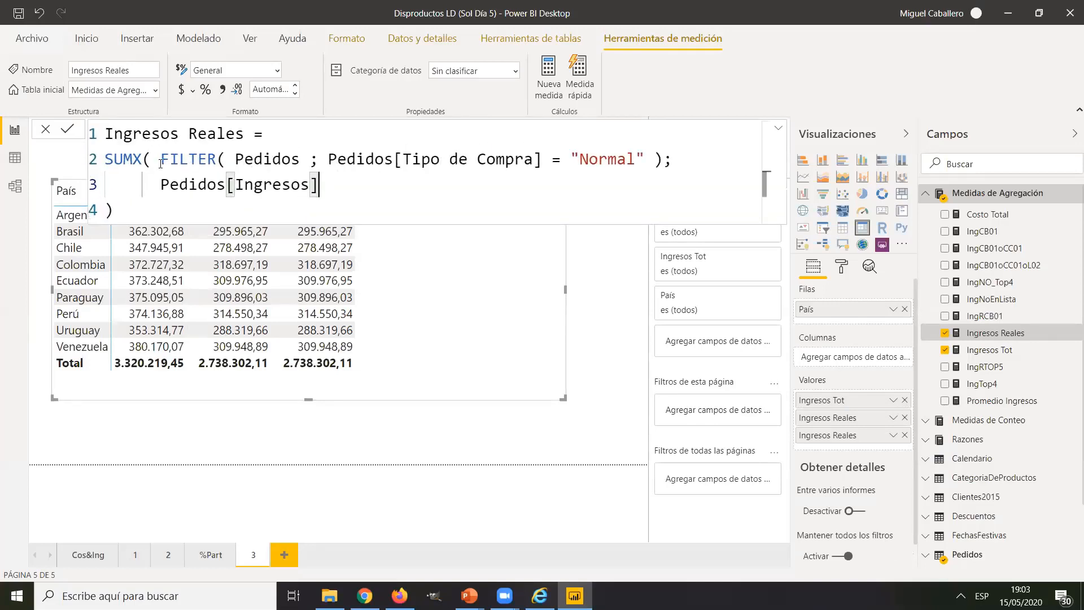
# Examine the FILTER expression, its Tipo de Compra condition and the Pedidos[Ingresos] argument in the Ingresos Reales formula, and close the formula
pyautogui.moveTo(161, 164); pyautogui.dragTo(665, 162)
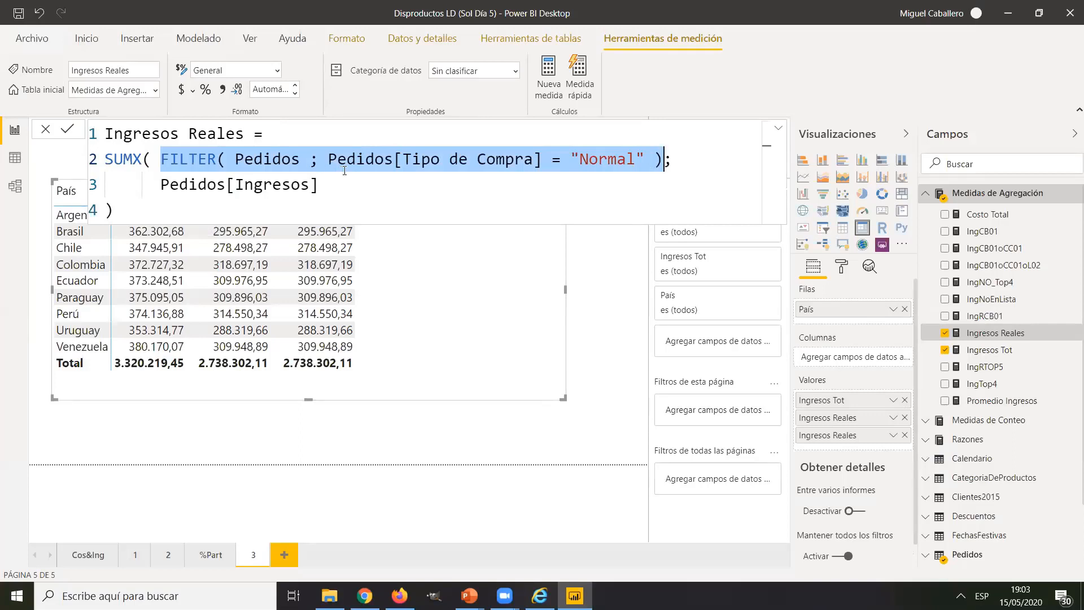
pyautogui.moveTo(328, 164); pyautogui.dragTo(649, 153)
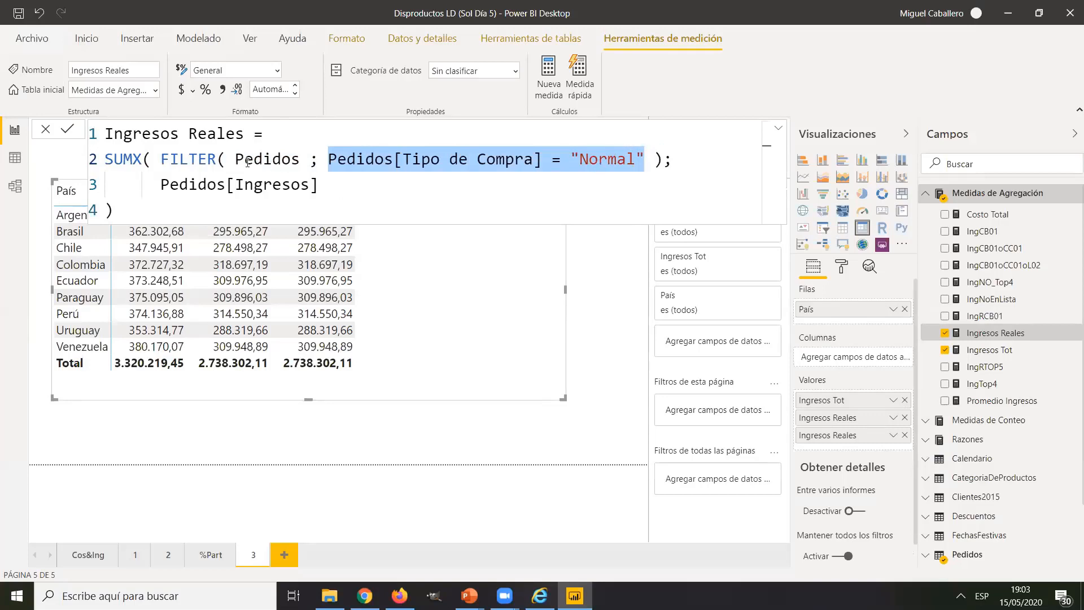
pyautogui.moveTo(166, 158); pyautogui.dragTo(606, 161)
pyautogui.moveTo(369, 182); pyautogui.dragTo(161, 184)
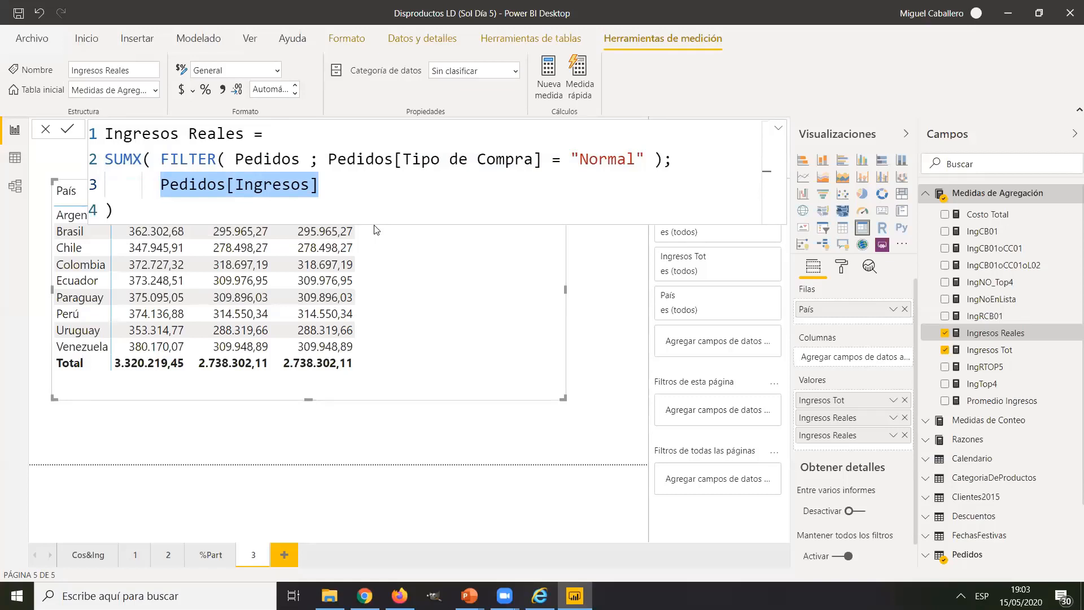
pyautogui.click(587, 310)
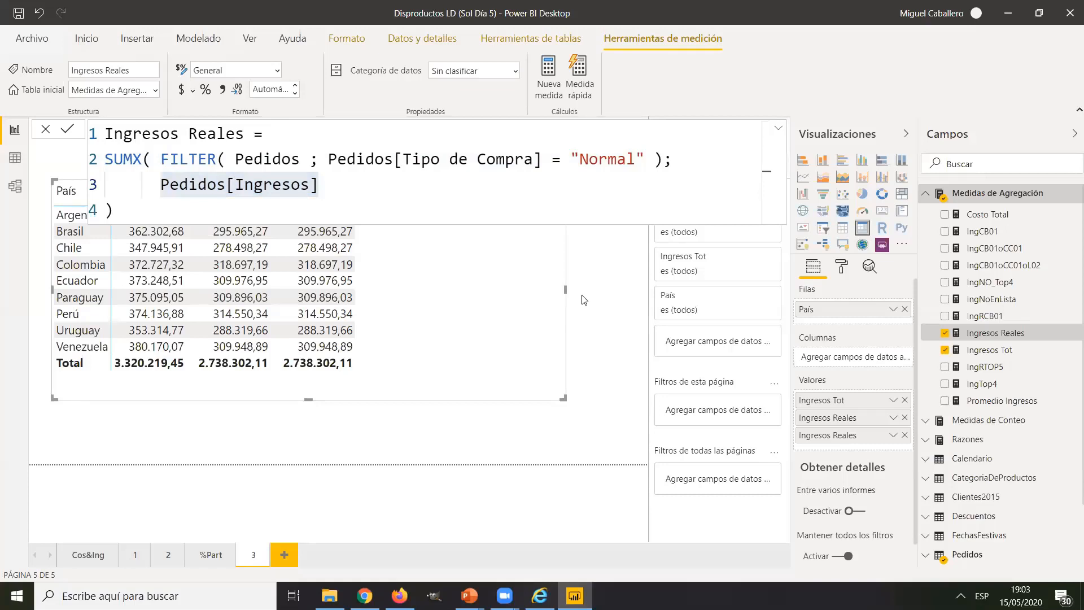
pyautogui.click(638, 297)
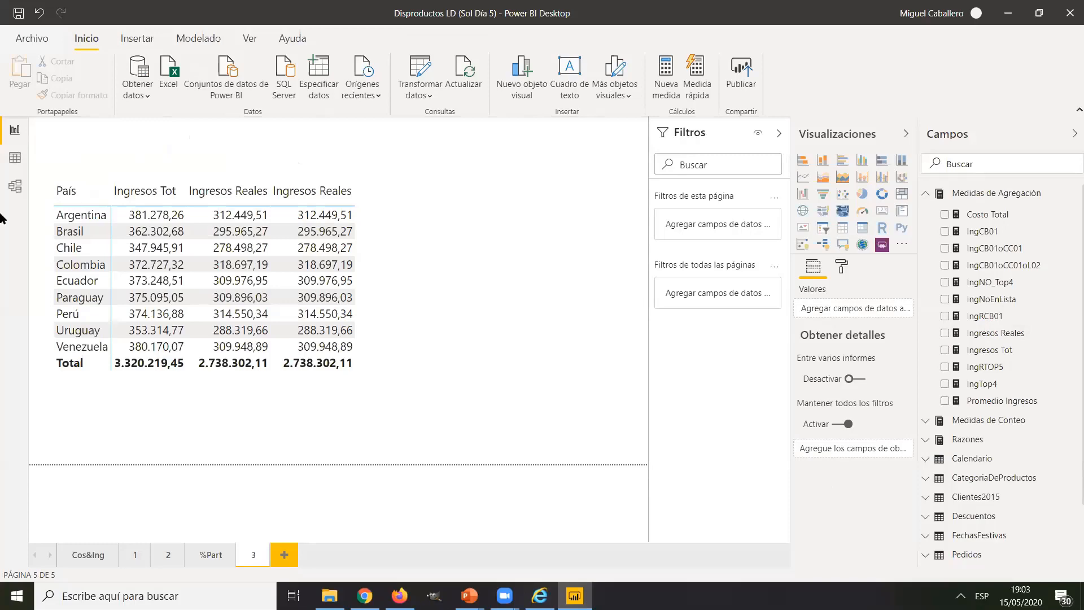
# Open the Pedidos table in the data view to inspect its rows
pyautogui.click(7, 161)
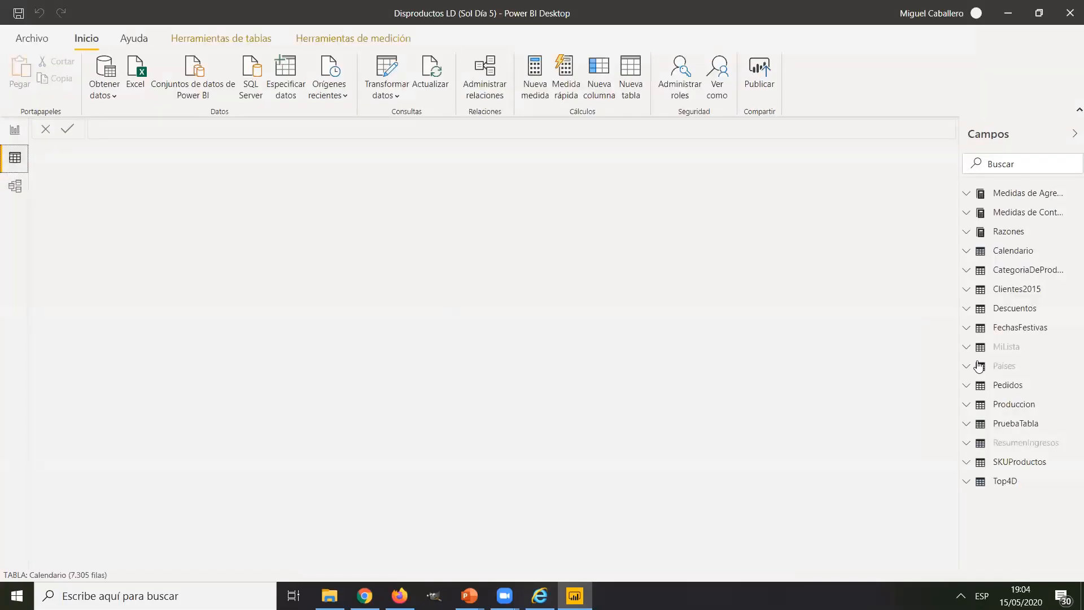
pyautogui.click(1018, 389)
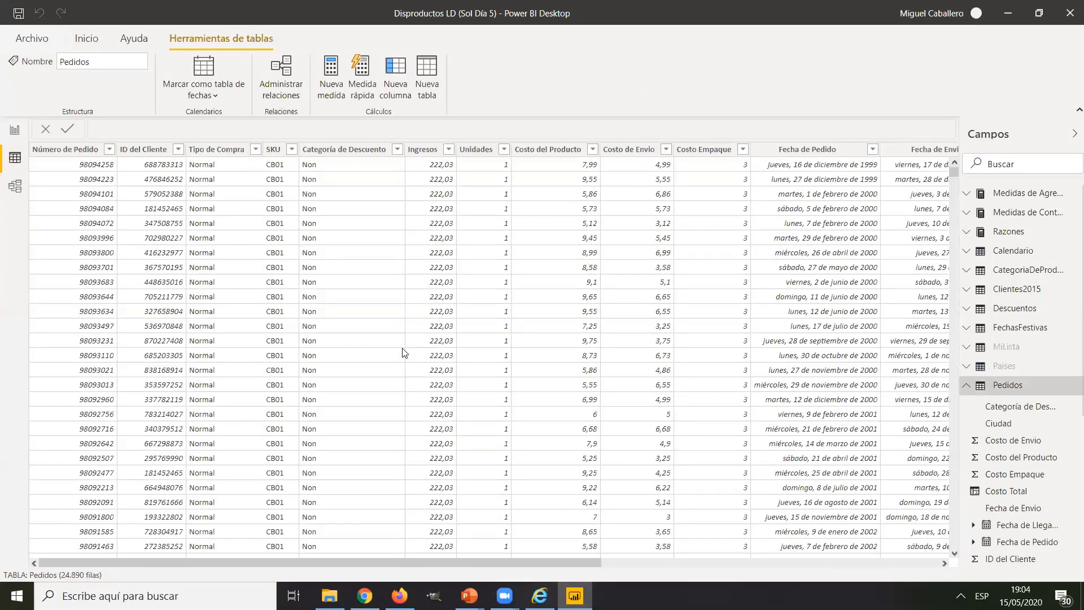
# Show the Categoría de Descuento filter options, mark the discount categories and Non with the pen, and close the list without filtering
pyautogui.click(353, 162)
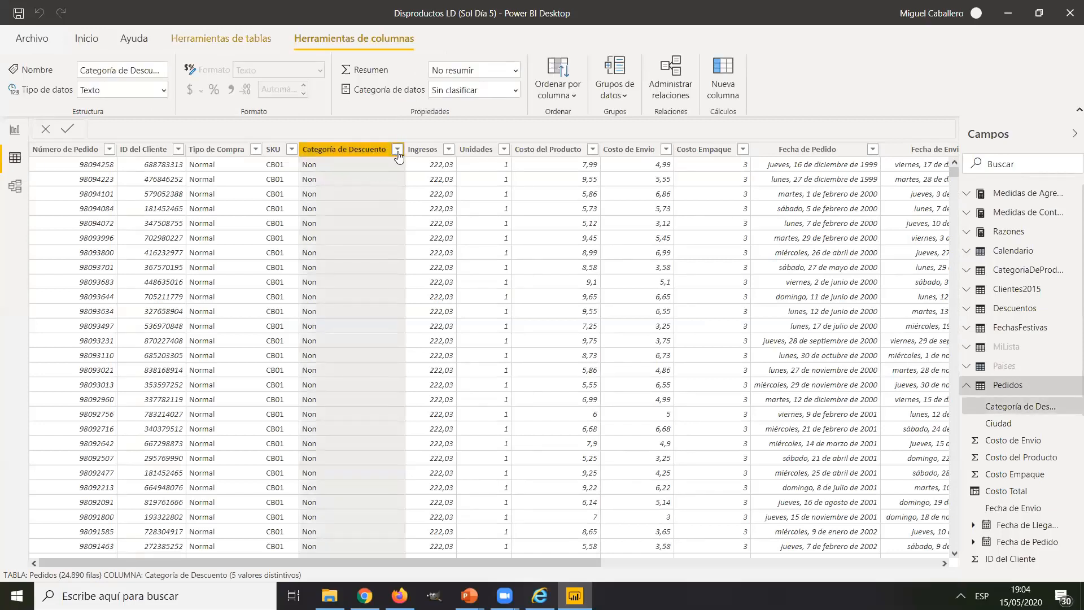
pyautogui.click(397, 149)
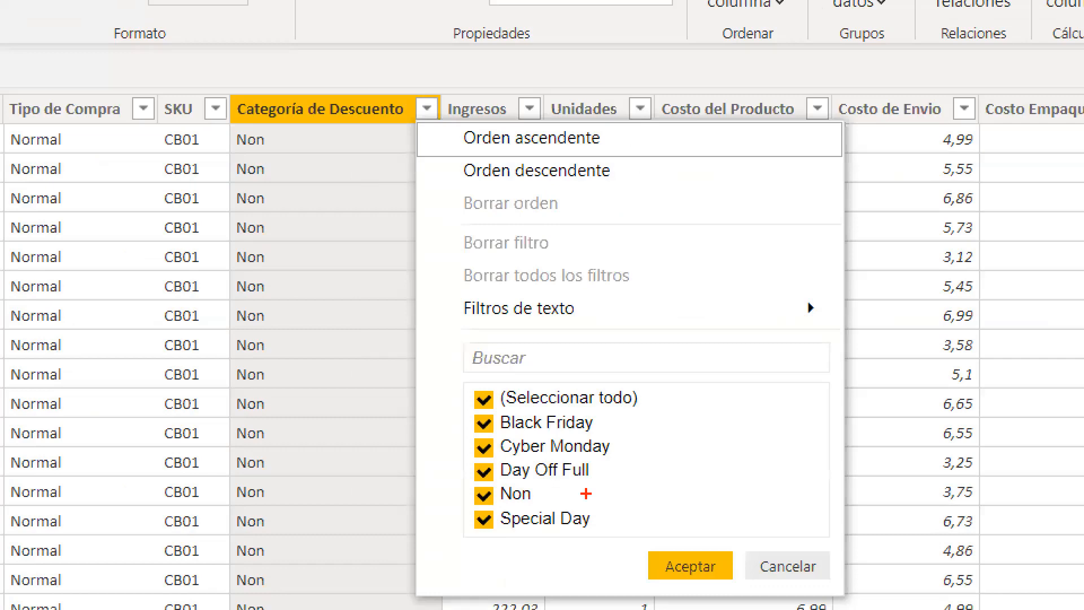
pyautogui.moveTo(609, 419); pyautogui.dragTo(656, 410)
pyautogui.moveTo(621, 446); pyautogui.dragTo(680, 427)
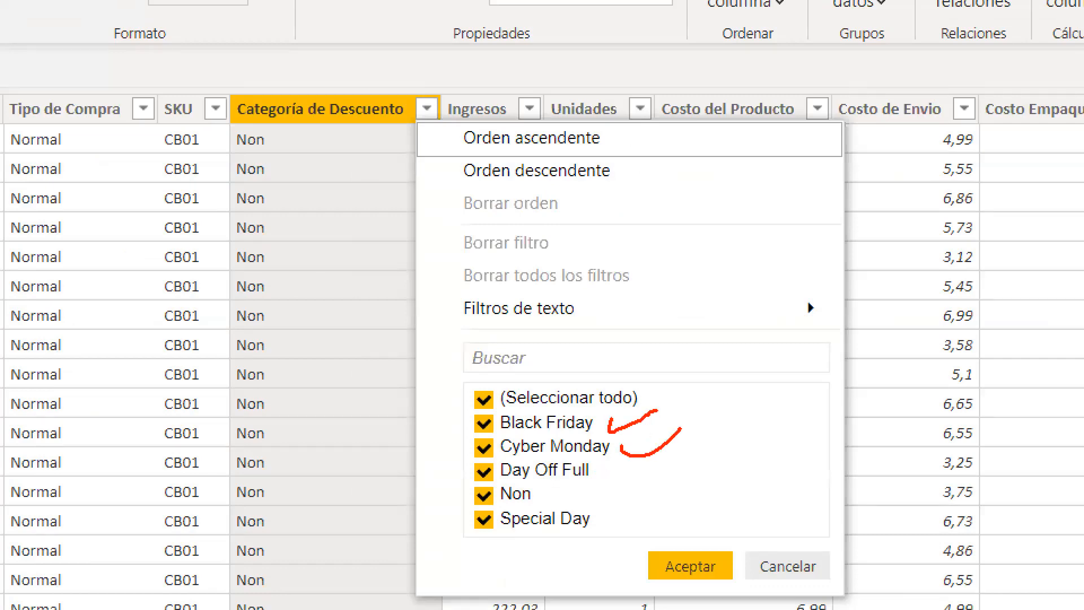
pyautogui.moveTo(615, 523); pyautogui.dragTo(690, 457)
pyautogui.moveTo(550, 481); pyautogui.dragTo(559, 495)
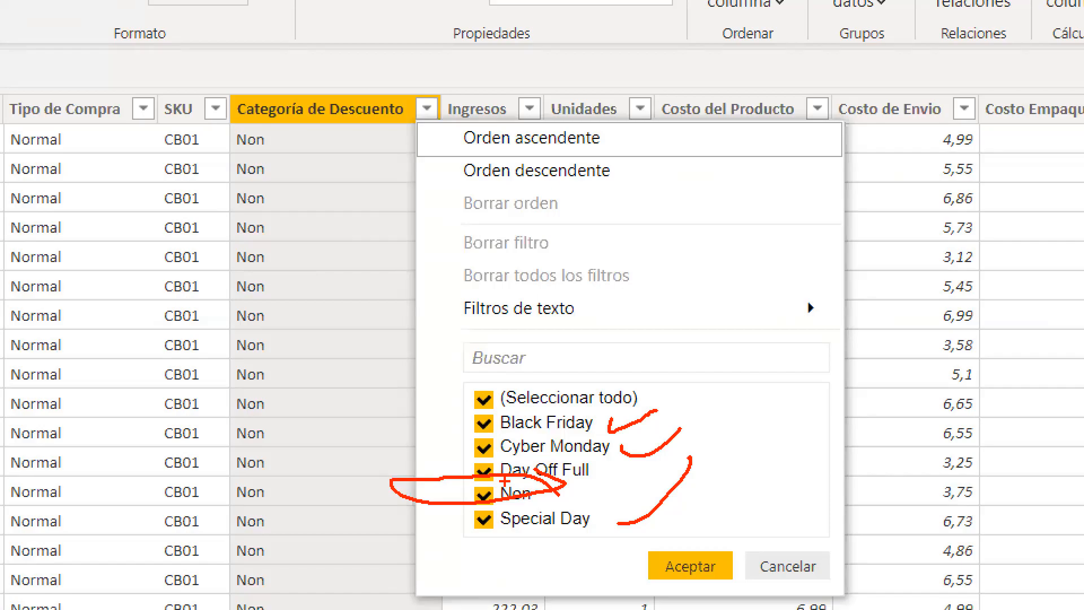
pyautogui.press('Escape')
pyautogui.click(700, 292)
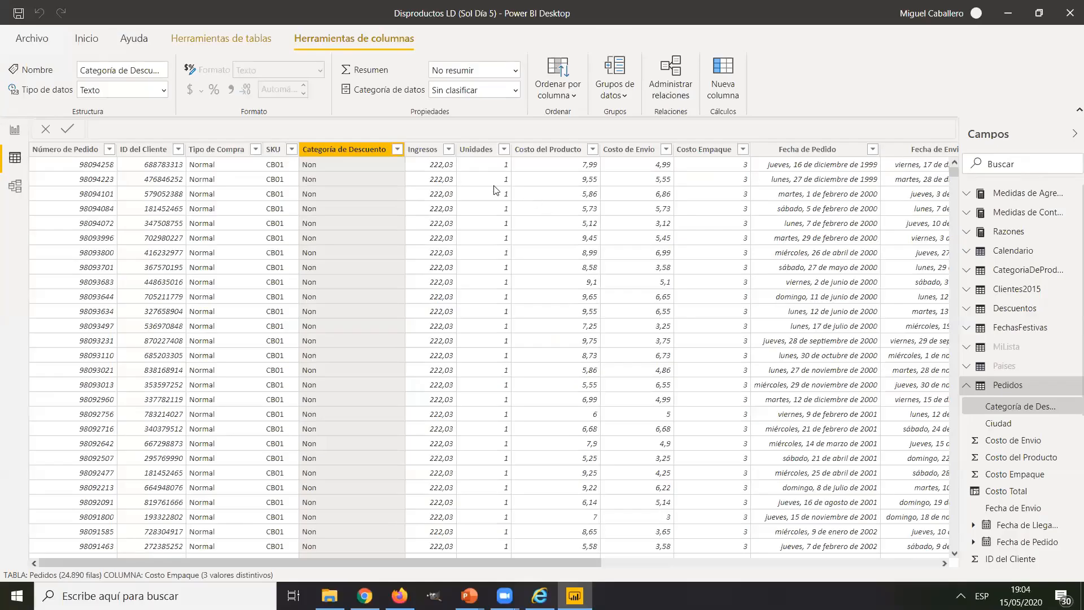
# Box a Cyber Monday row of Pedidos, circle its Ingresos value, draw an arrow to its discount category, and clear the annotations
pyautogui.click(435, 168)
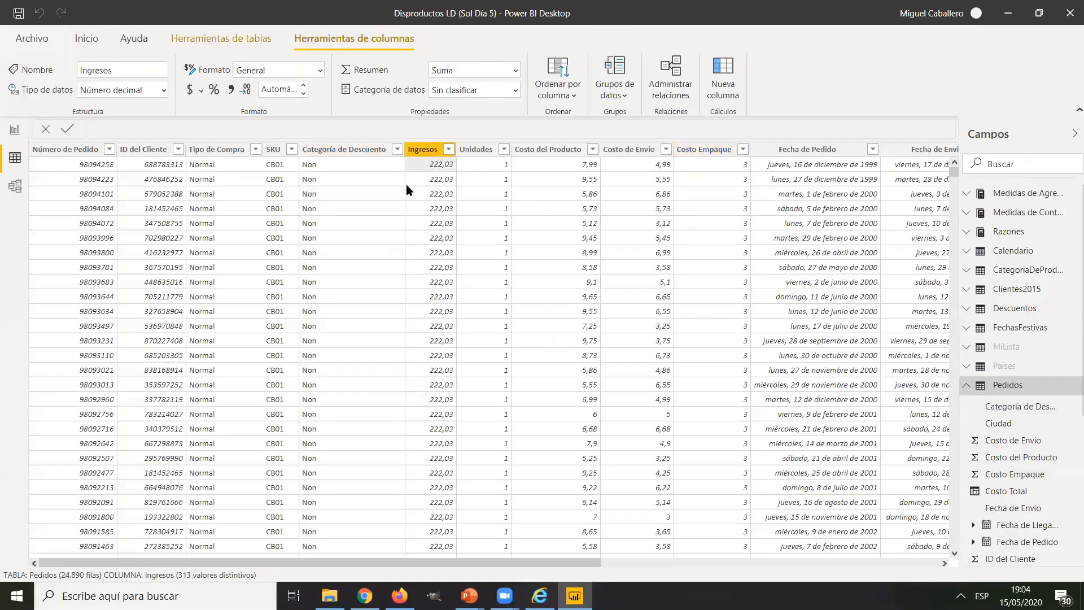
pyautogui.scroll(-6, 734, 208)
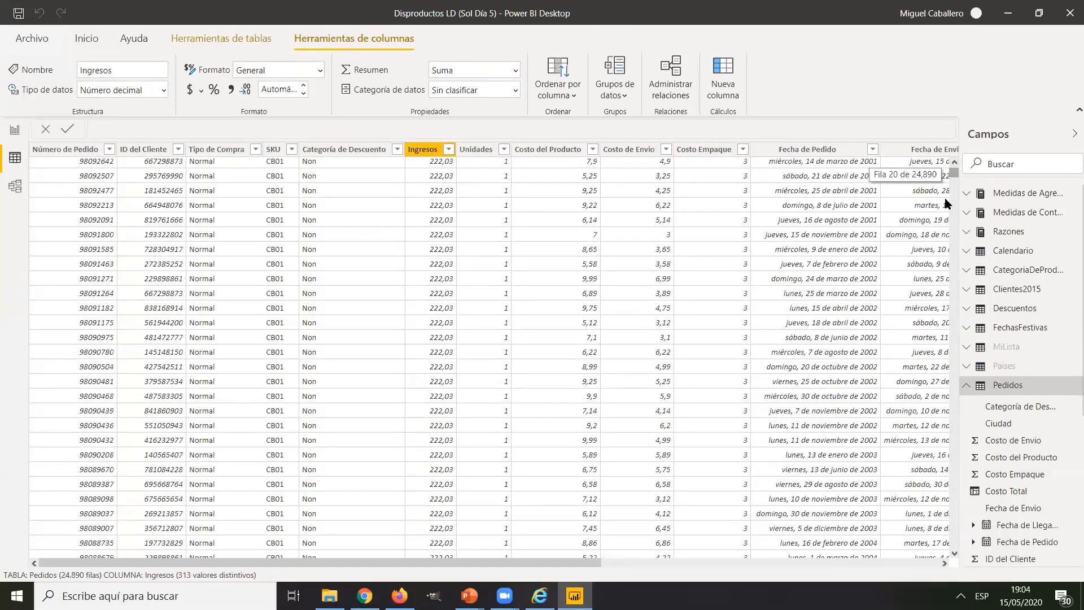
pyautogui.moveTo(954, 172); pyautogui.dragTo(953, 432)
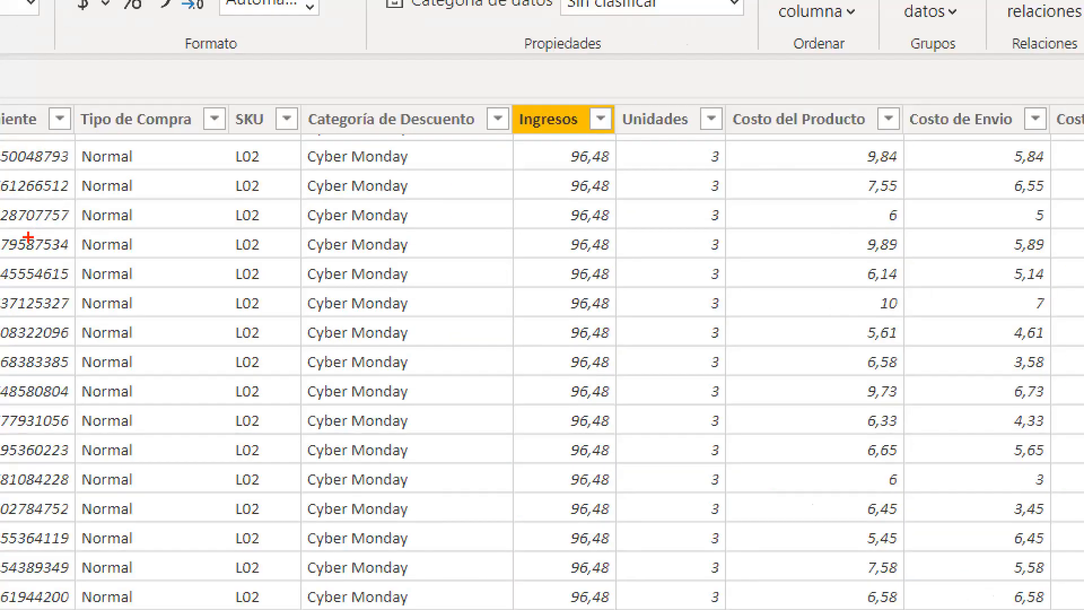
pyautogui.moveTo(26, 222); pyautogui.dragTo(1061, 271)
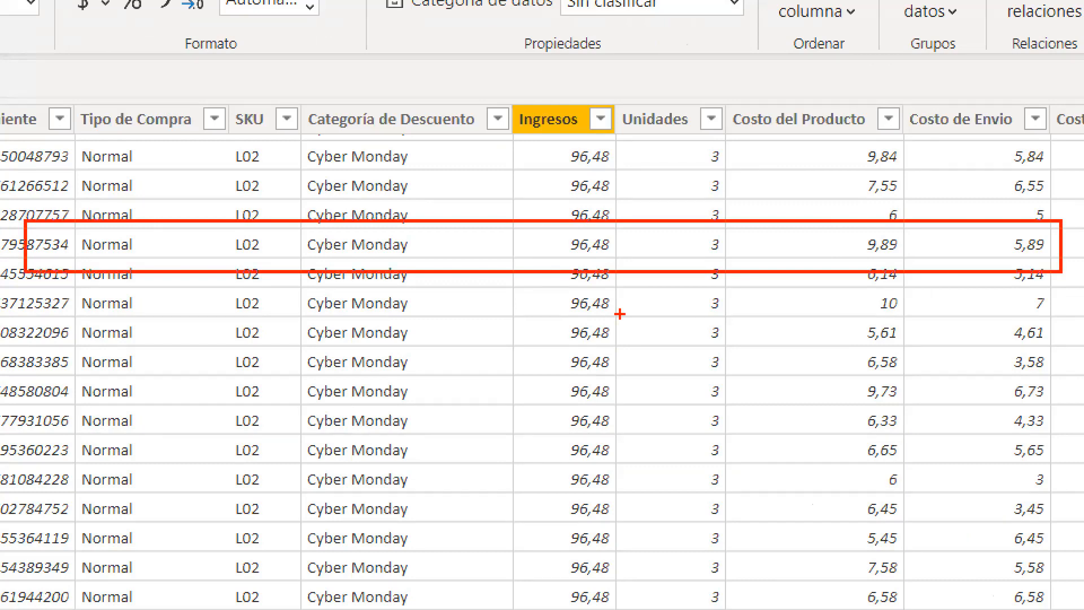
pyautogui.moveTo(550, 206)
pyautogui.mouseDown()
pyautogui.moveTo(616, 231)
pyautogui.moveTo(601, 281)
pyautogui.moveTo(613, 232)
pyautogui.mouseUp()
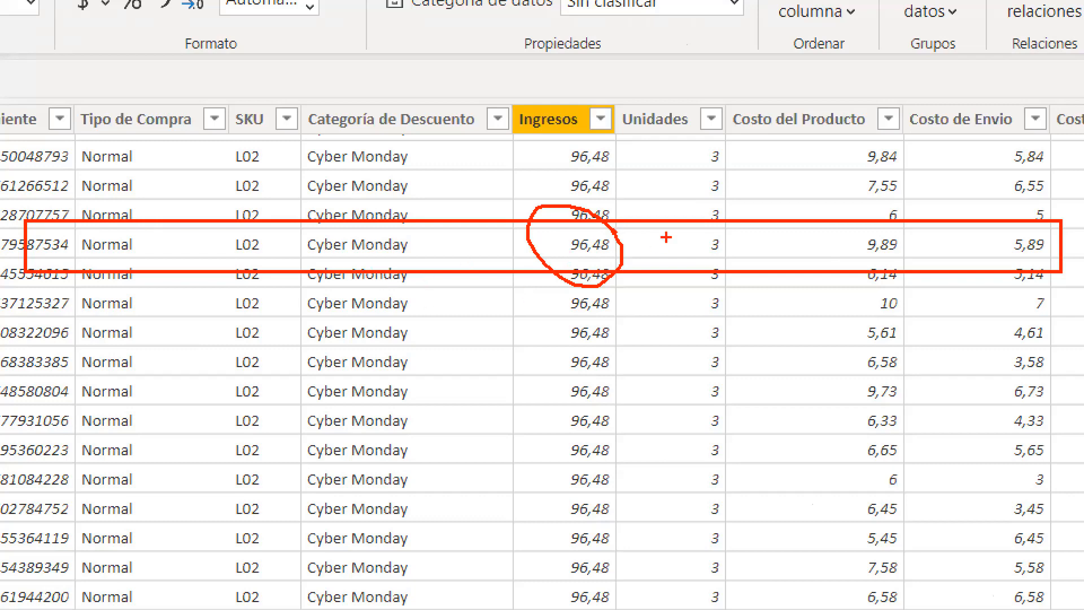
pyautogui.moveTo(532, 210)
pyautogui.mouseDown()
pyautogui.moveTo(446, 134)
pyautogui.moveTo(362, 178)
pyautogui.moveTo(323, 230)
pyautogui.moveTo(353, 224)
pyautogui.mouseUp()
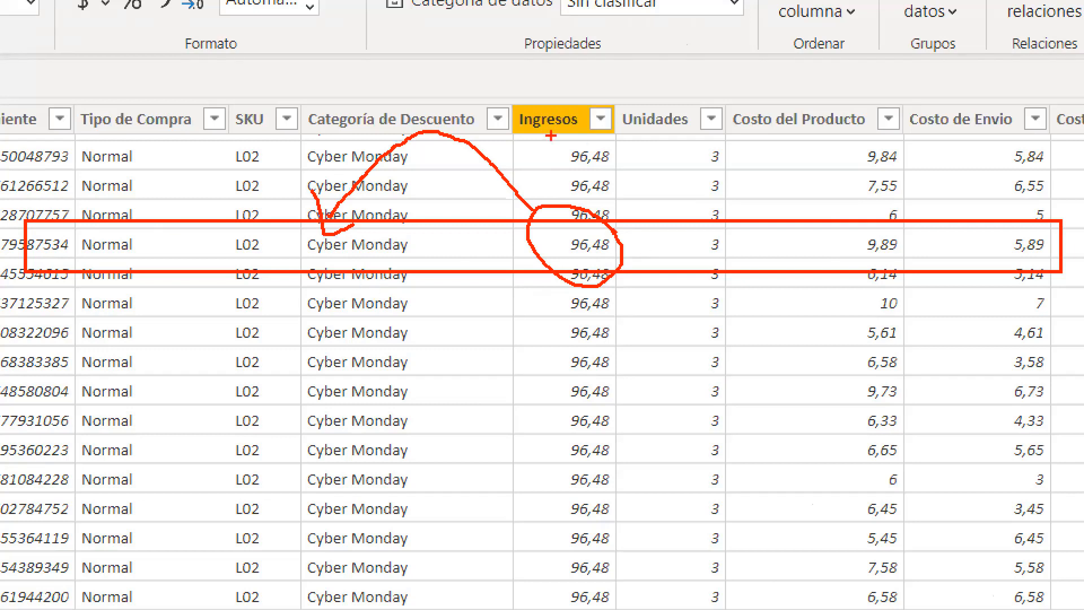
pyautogui.moveTo(543, 133)
pyautogui.mouseDown()
pyautogui.moveTo(564, 140)
pyautogui.moveTo(558, 151)
pyautogui.mouseUp()
pyautogui.press('Escape')
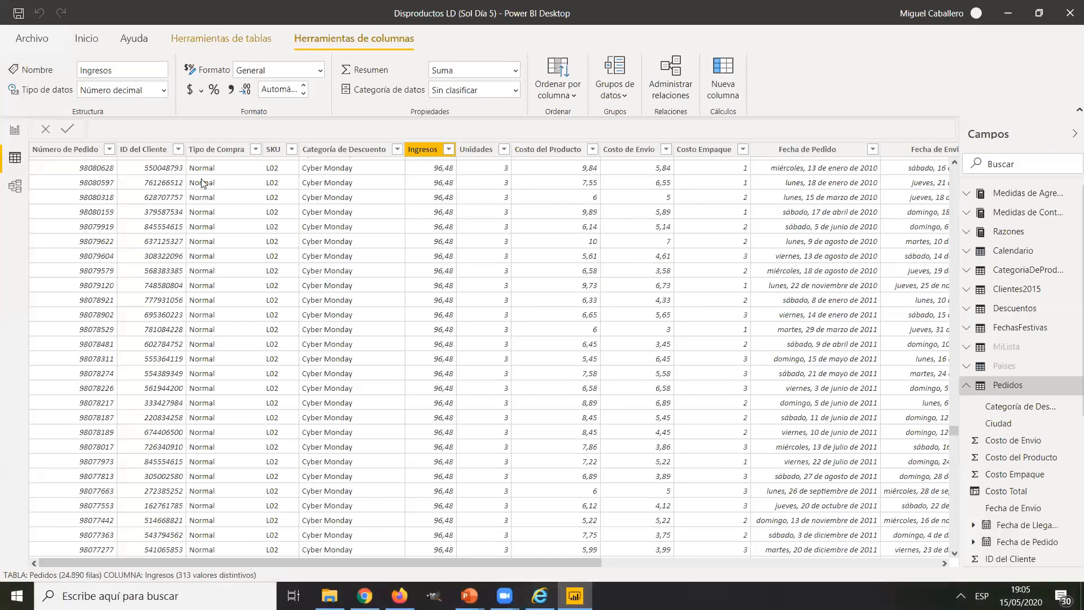
# Examine the Pedidos columns from Número de Pedido through Tamaño Empaque, and return to Categoría de Descuento
pyautogui.click(56, 150)
pyautogui.click(127, 150)
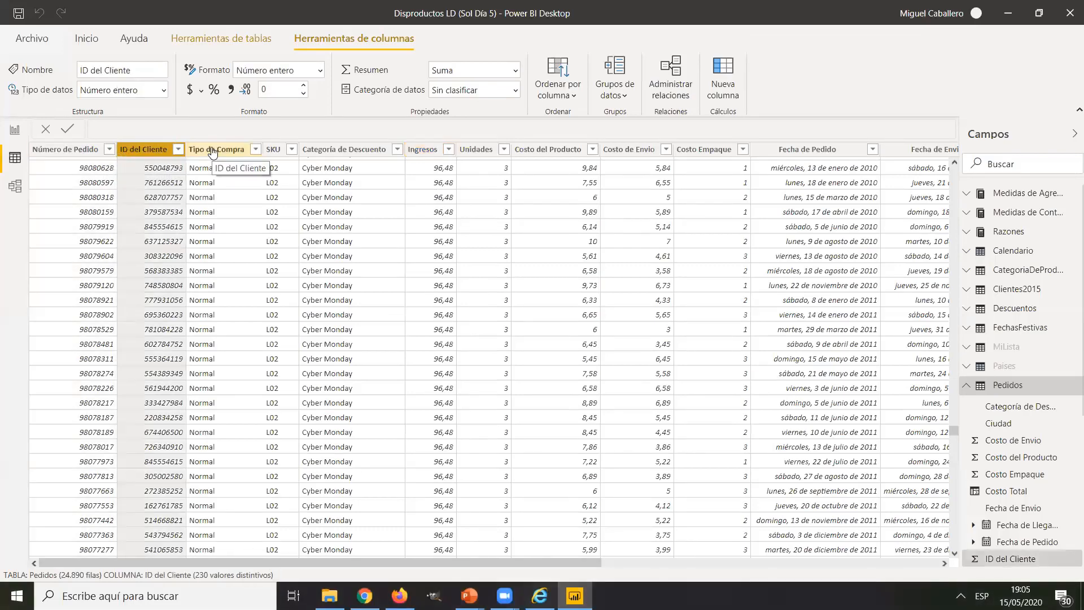
pyautogui.click(214, 150)
pyautogui.click(273, 149)
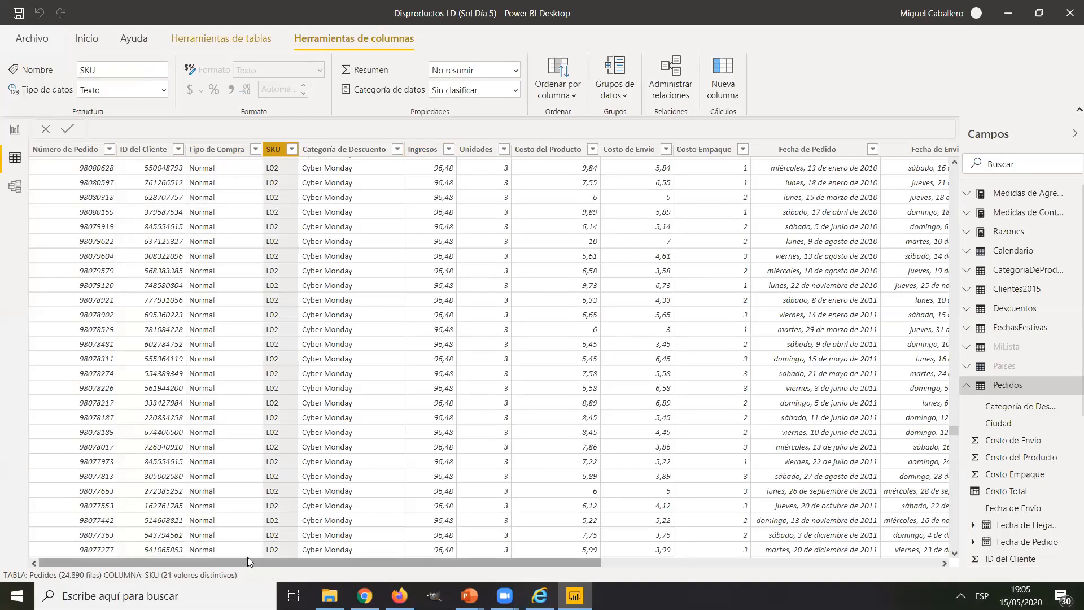
pyautogui.hscroll(5, 247, 561)
pyautogui.hscroll(3, 247, 561)
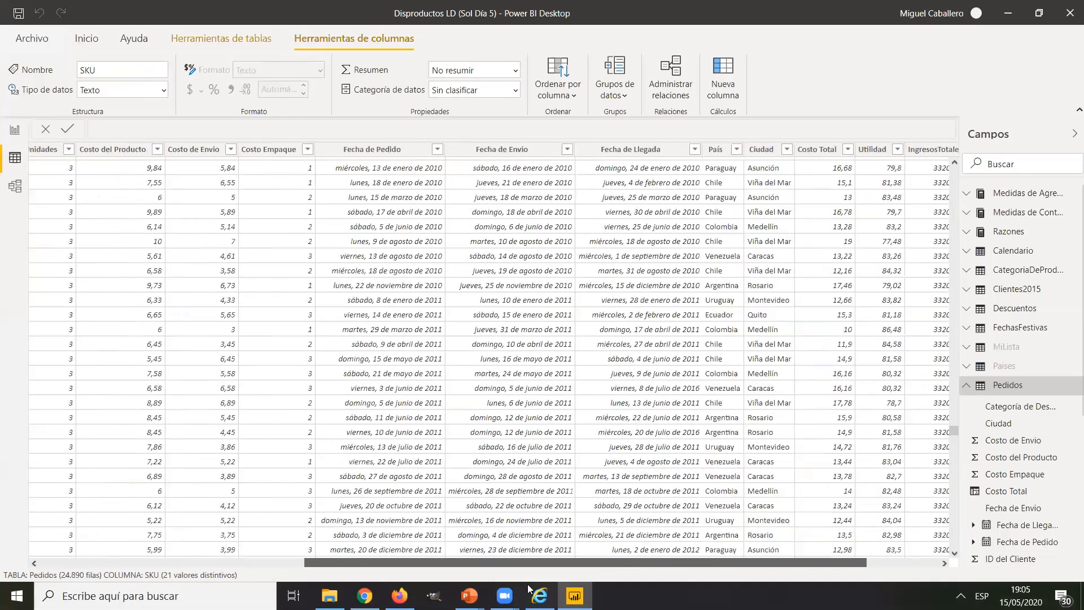
pyautogui.moveTo(529, 589); pyautogui.dragTo(602, 607)
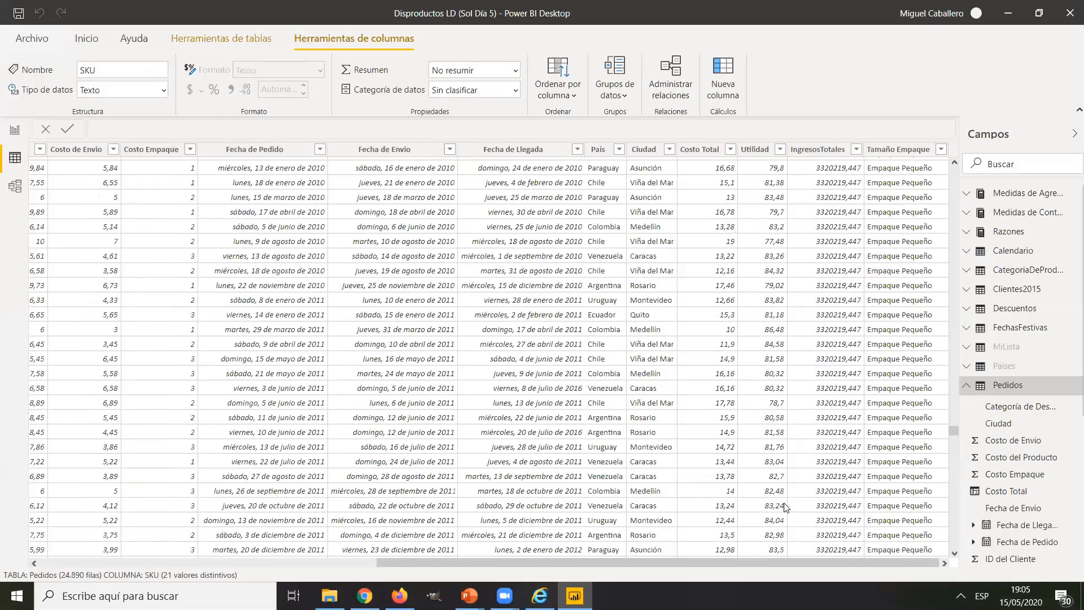
pyautogui.moveTo(706, 563); pyautogui.dragTo(330, 579)
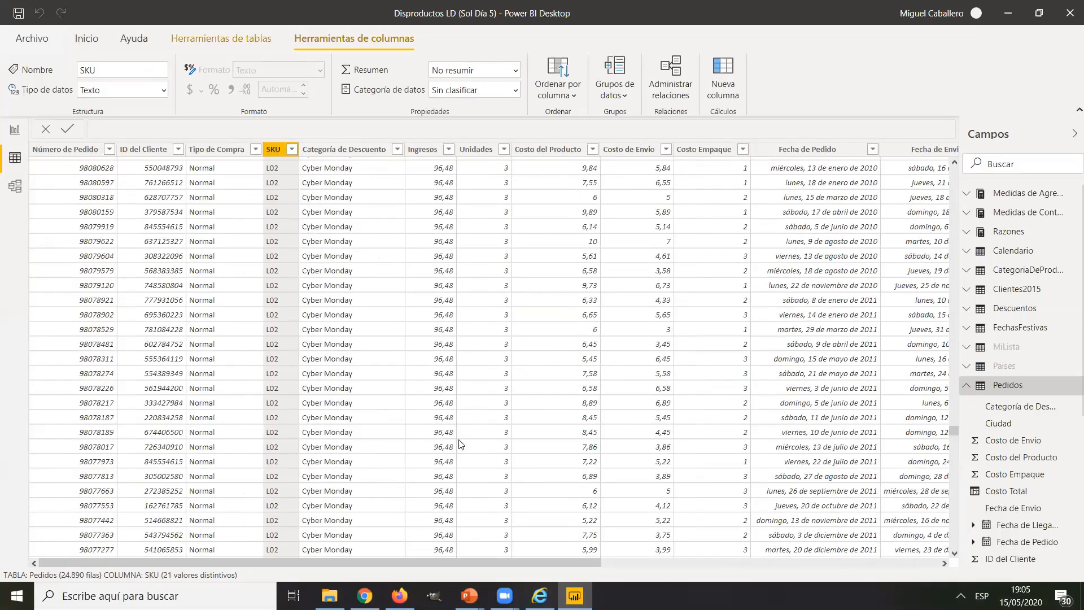
pyautogui.click(377, 152)
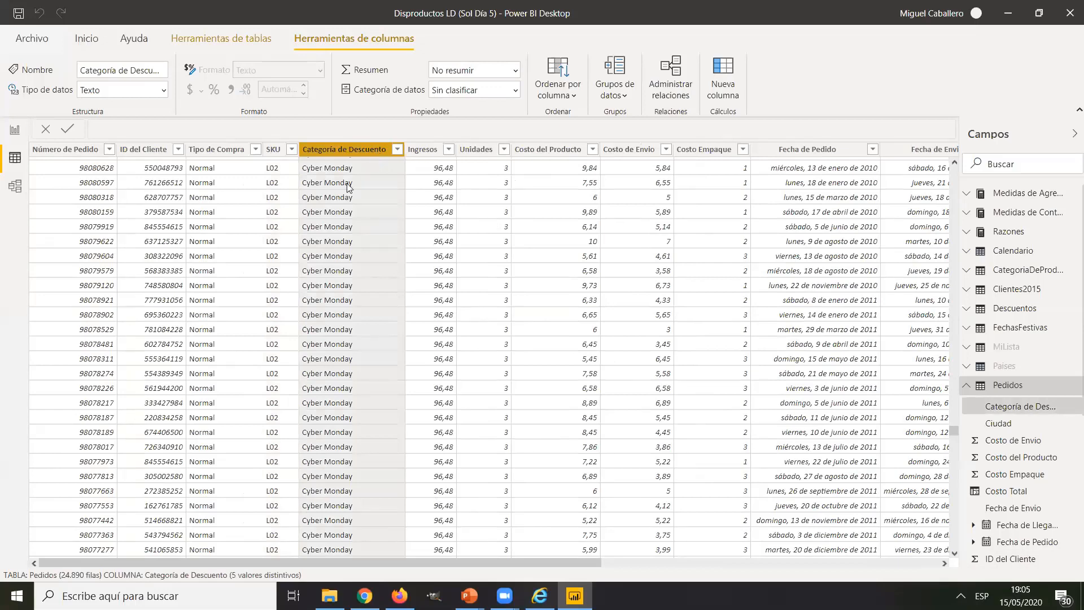
# Open the Descuentos table, tick each discount category with the pen, circle the Descuento column, and leave the annotation mode
pyautogui.click(967, 386)
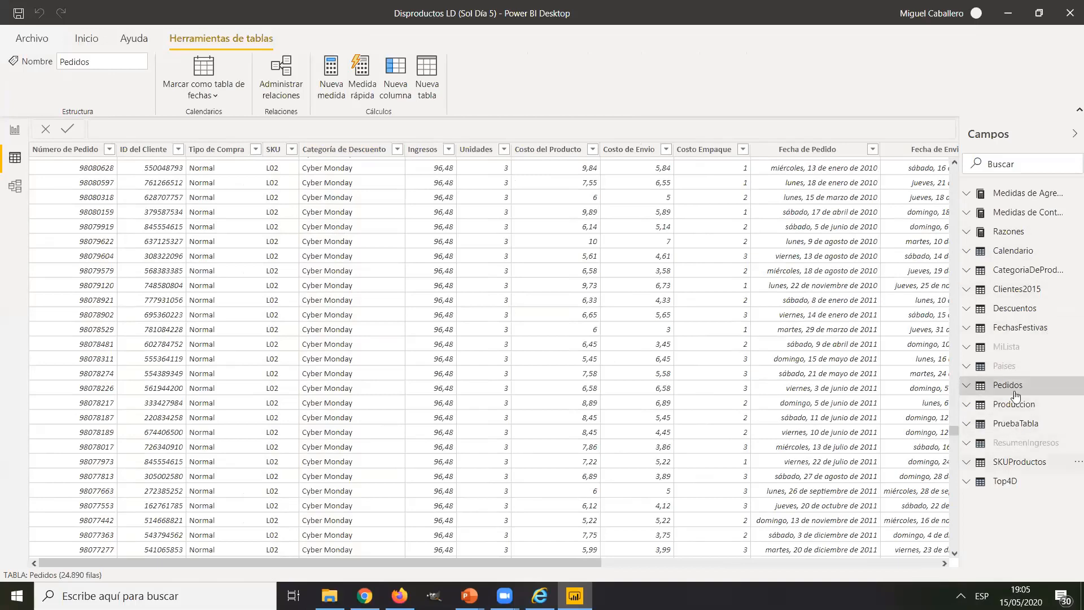
pyautogui.click(1004, 314)
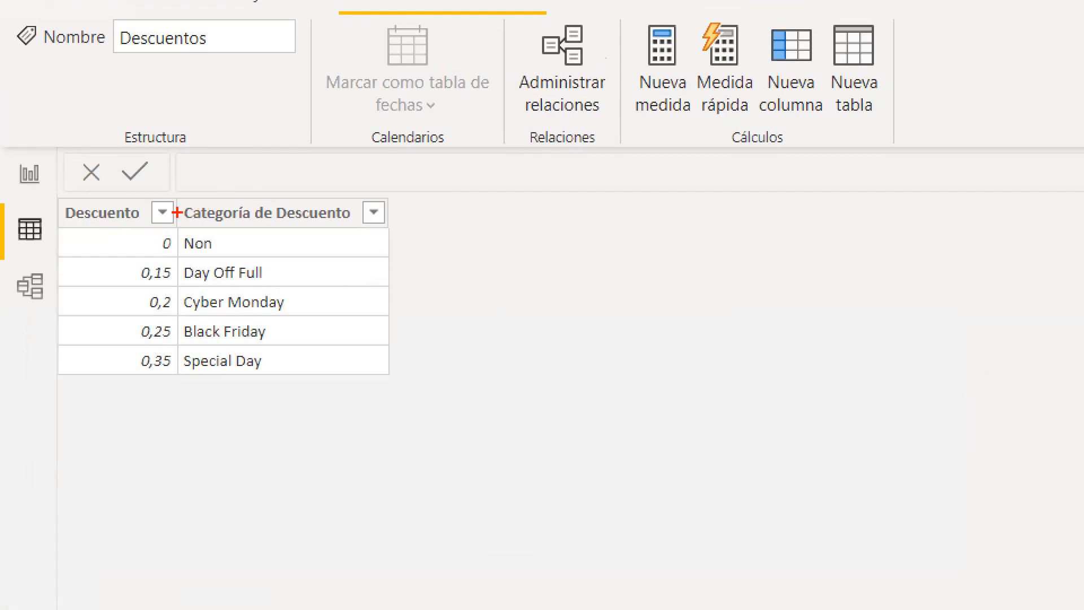
pyautogui.moveTo(233, 246); pyautogui.dragTo(270, 228)
pyautogui.moveTo(292, 277); pyautogui.dragTo(312, 269)
pyautogui.moveTo(316, 314); pyautogui.dragTo(329, 311)
pyautogui.moveTo(310, 338); pyautogui.dragTo(325, 363)
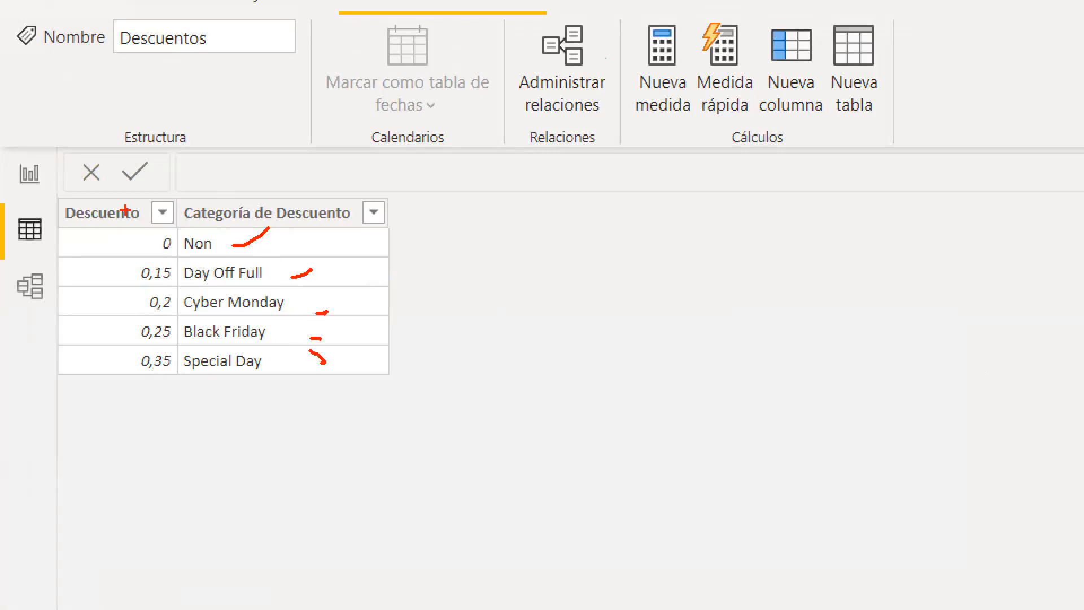
pyautogui.moveTo(164, 165)
pyautogui.mouseDown()
pyautogui.moveTo(53, 375)
pyautogui.moveTo(29, 164)
pyautogui.mouseUp()
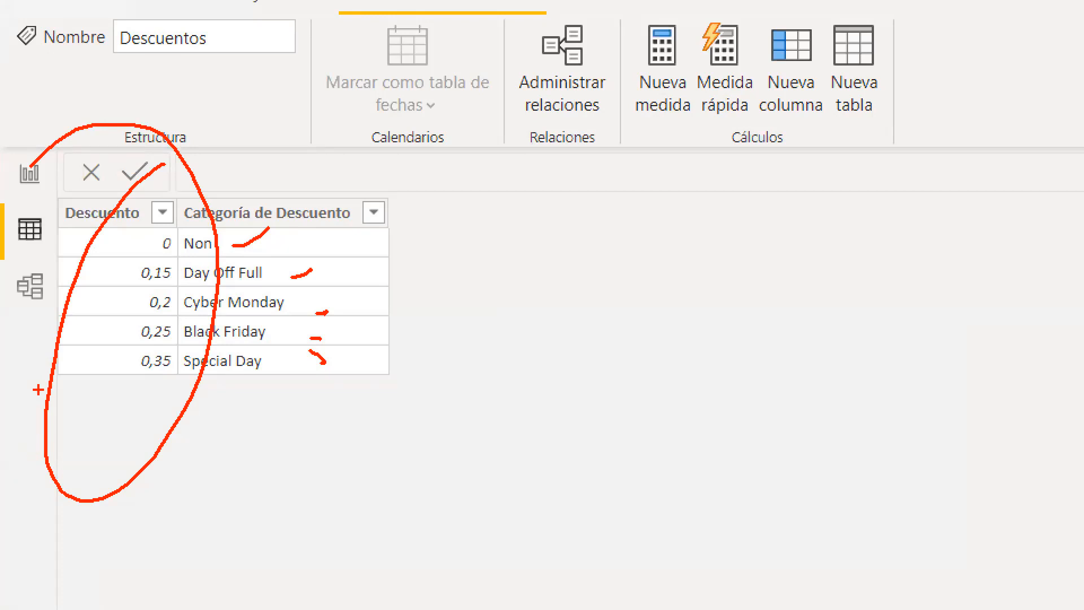
pyautogui.press('Escape')
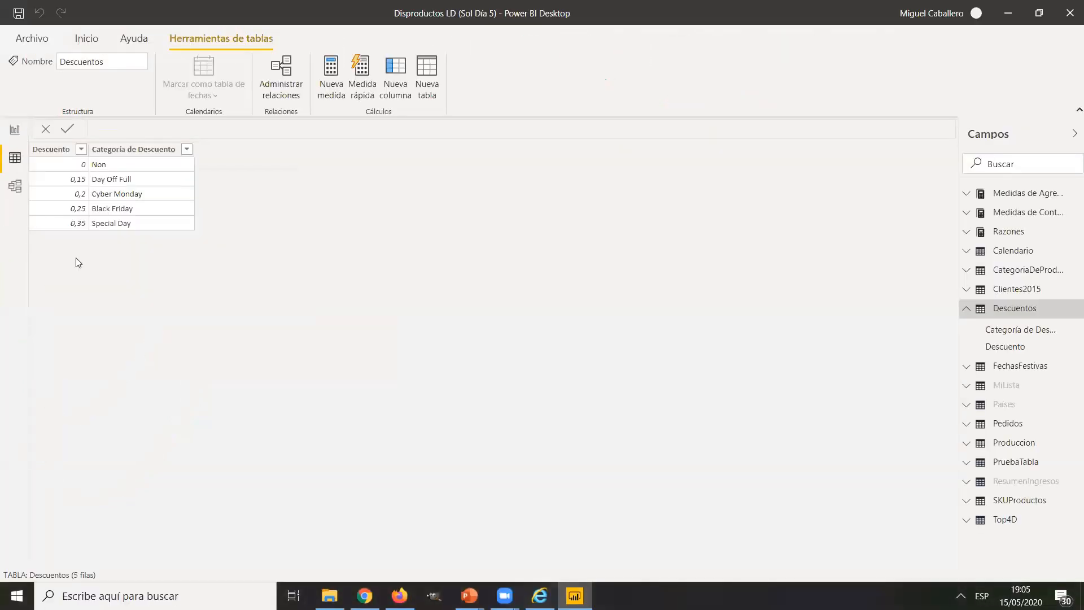
# Collapse the Descuentos table's fields and return to the Pedidos table to show its last columns
pyautogui.click(971, 310)
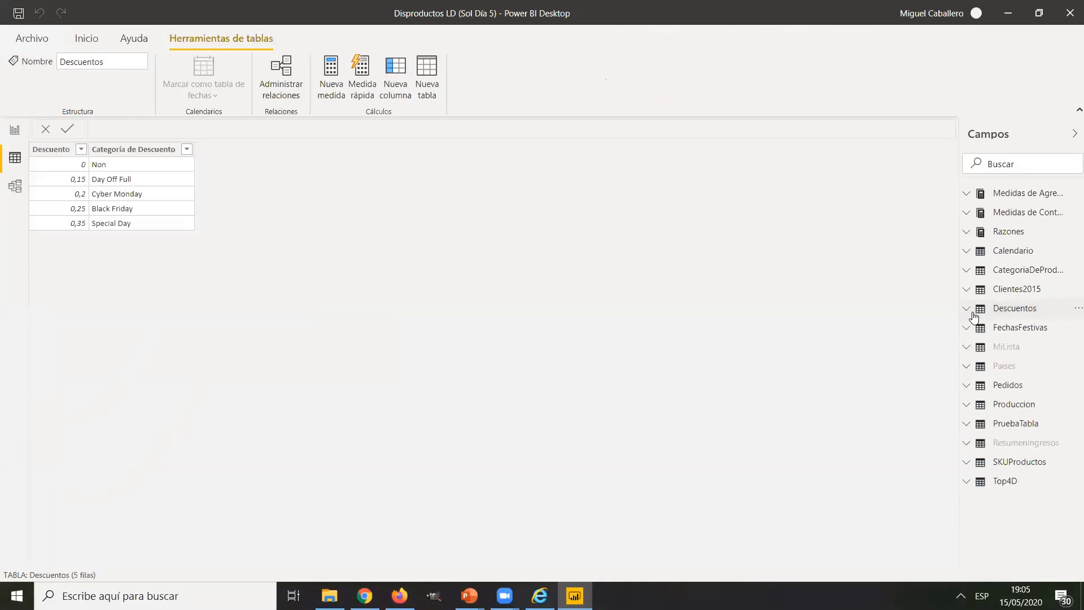
pyautogui.click(1022, 367)
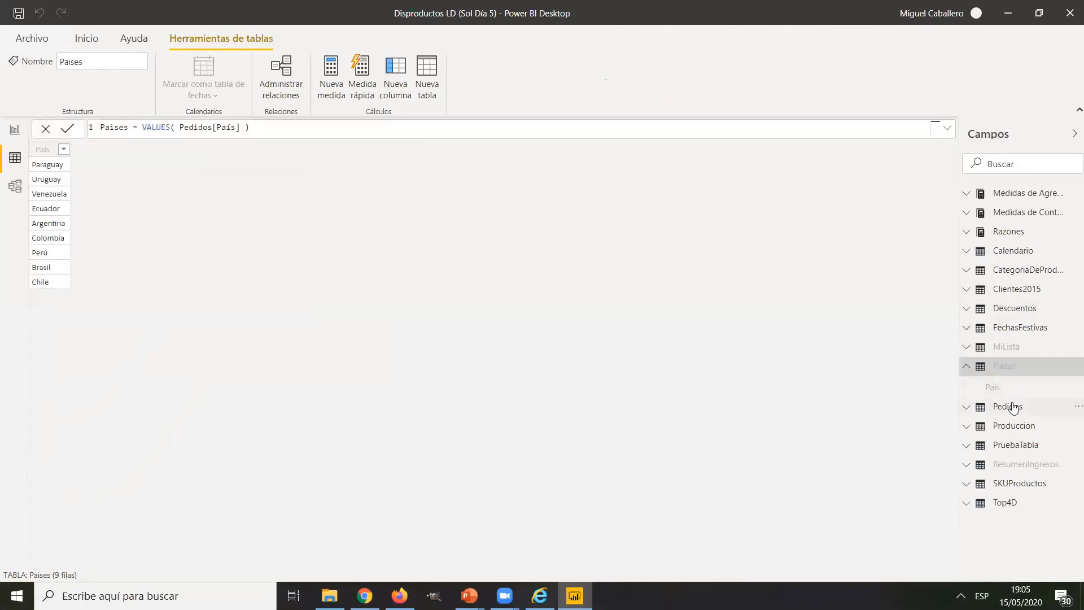
pyautogui.click(1011, 406)
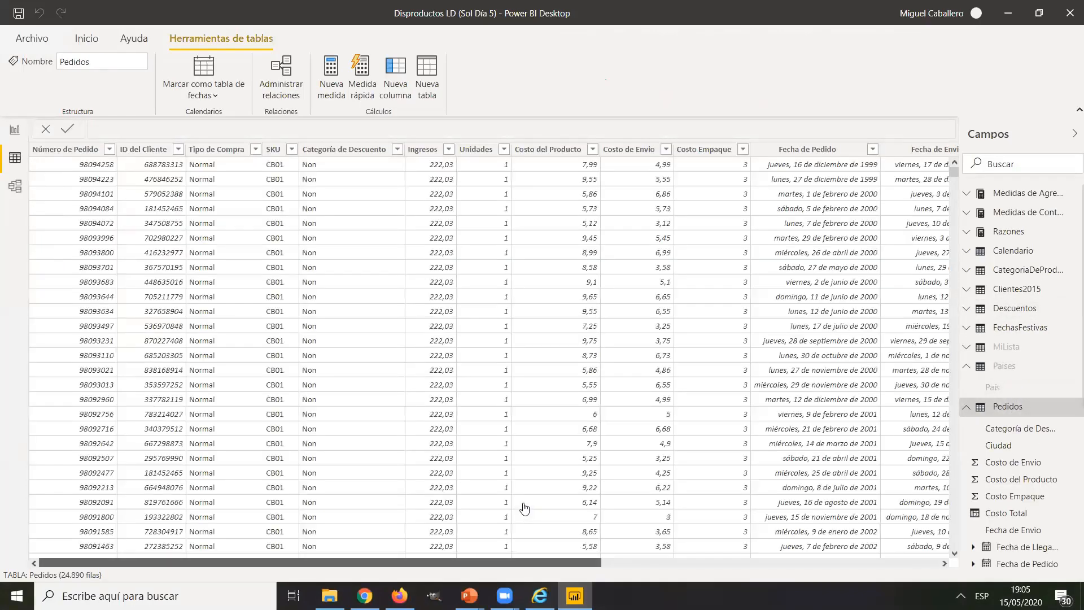
pyautogui.moveTo(523, 562); pyautogui.dragTo(931, 562)
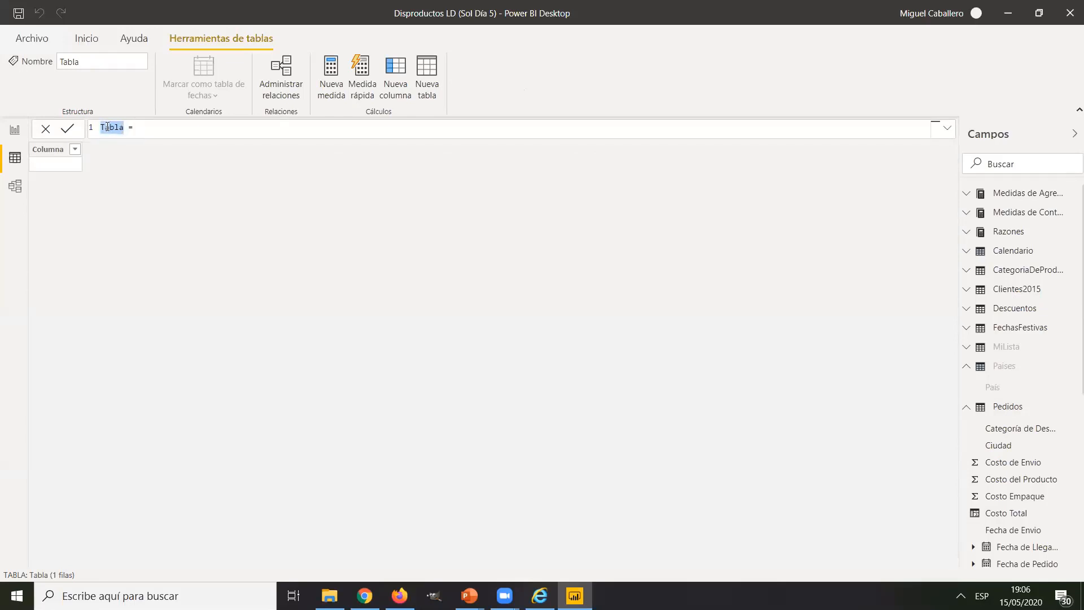
pyautogui.write('%Dcto')
pyautogui.click(238, 125)
pyautogui.keyDown('ctrl'); pyautogui.scroll(5, 243, 126); pyautogui.keyUp('ctrl')
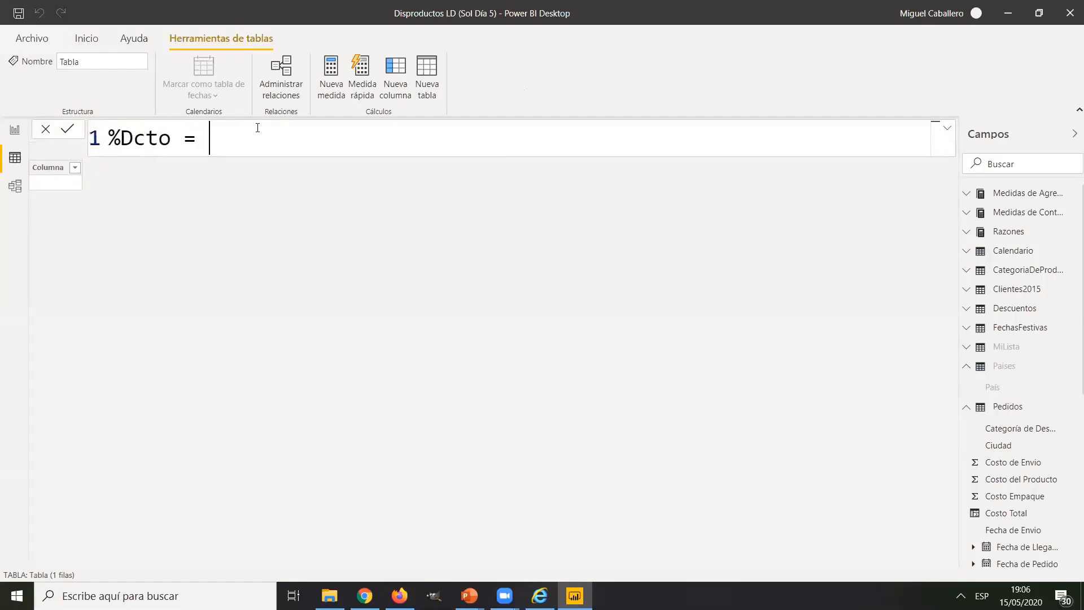
pyautogui.keyDown('ctrl'); pyautogui.scroll(1, 257, 128); pyautogui.keyUp('ctrl')
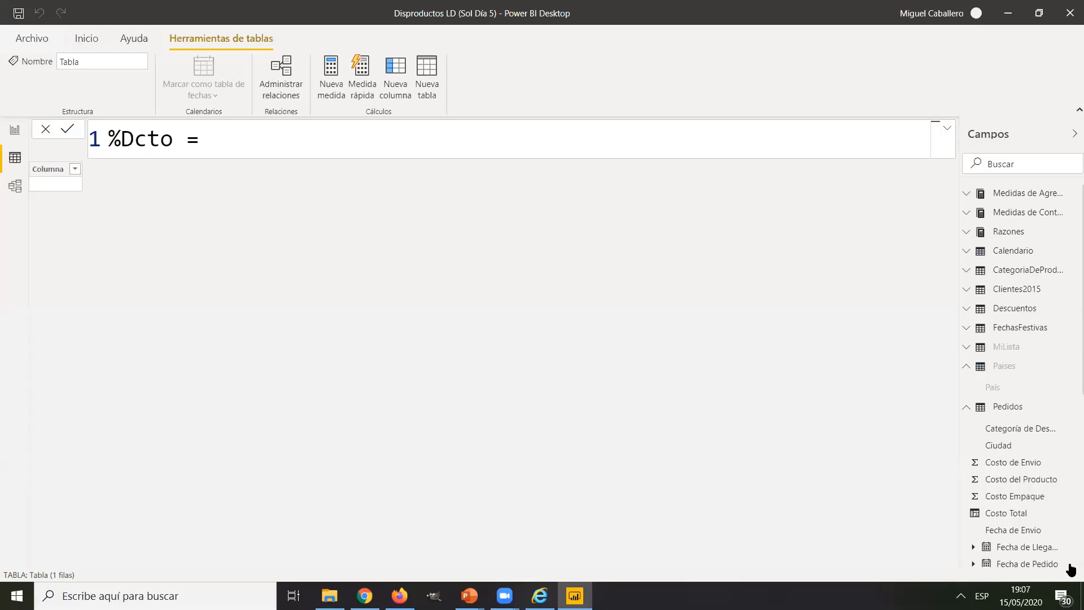
pyautogui.click(235, 140)
pyautogui.write('RELAT')
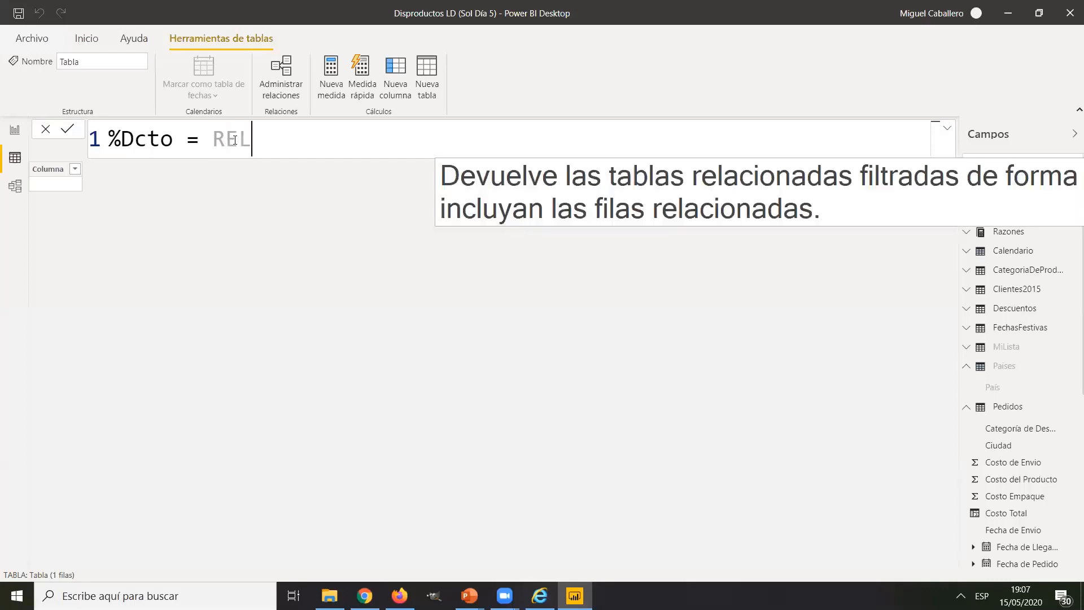
pyautogui.press('BackSpace')
pyautogui.press('BackSpace')
pyautogui.press('BackSpace')
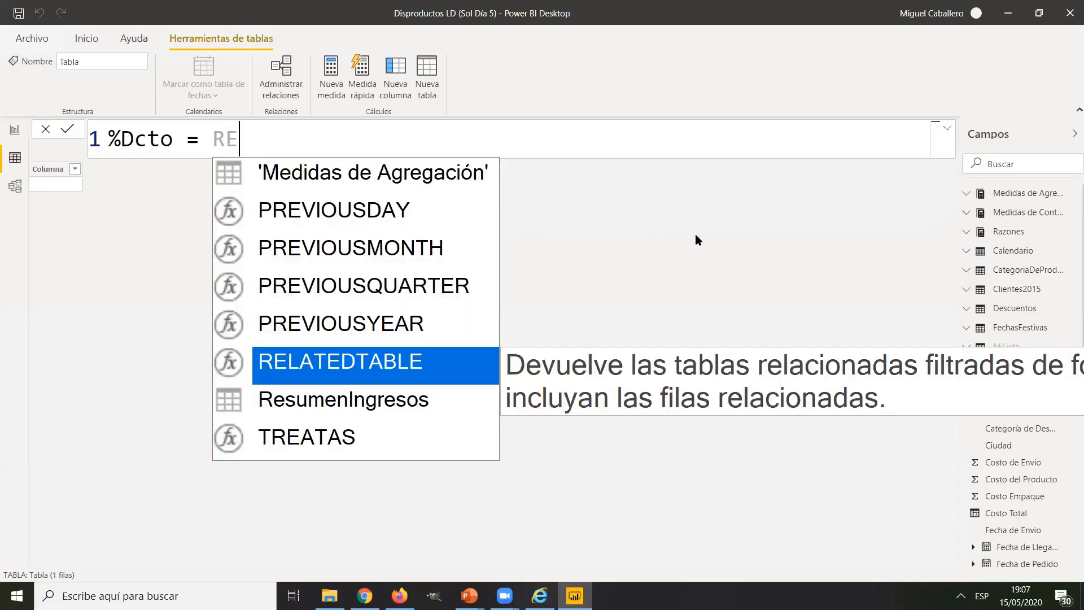
pyautogui.click(682, 240)
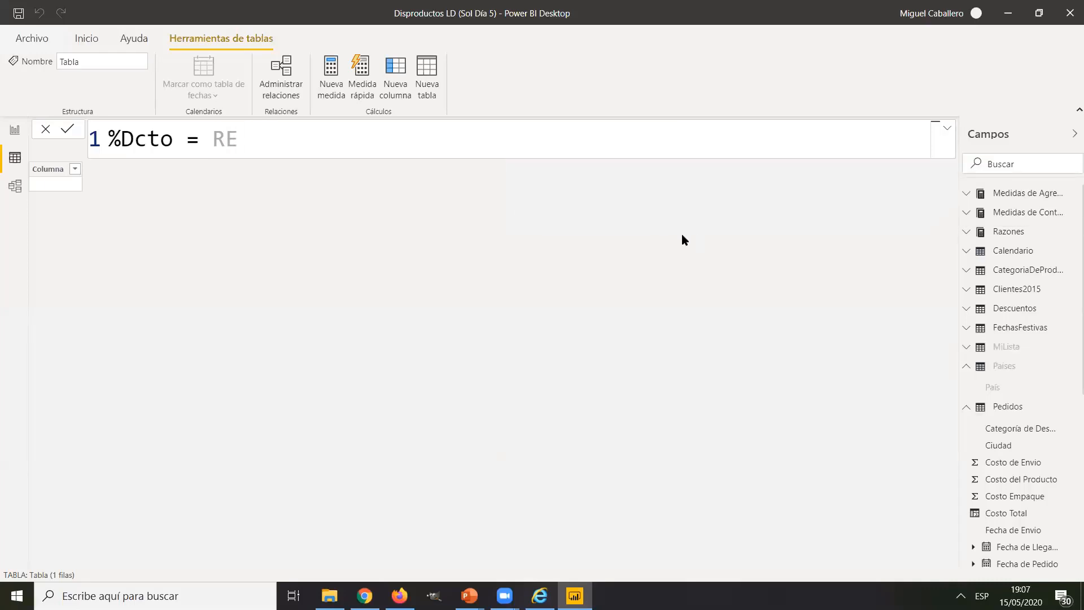
# Add a calculated column to the Pedidos table with the formula Columna = RELATED( Descuentos[Descuento] )
pyautogui.click(1004, 406)
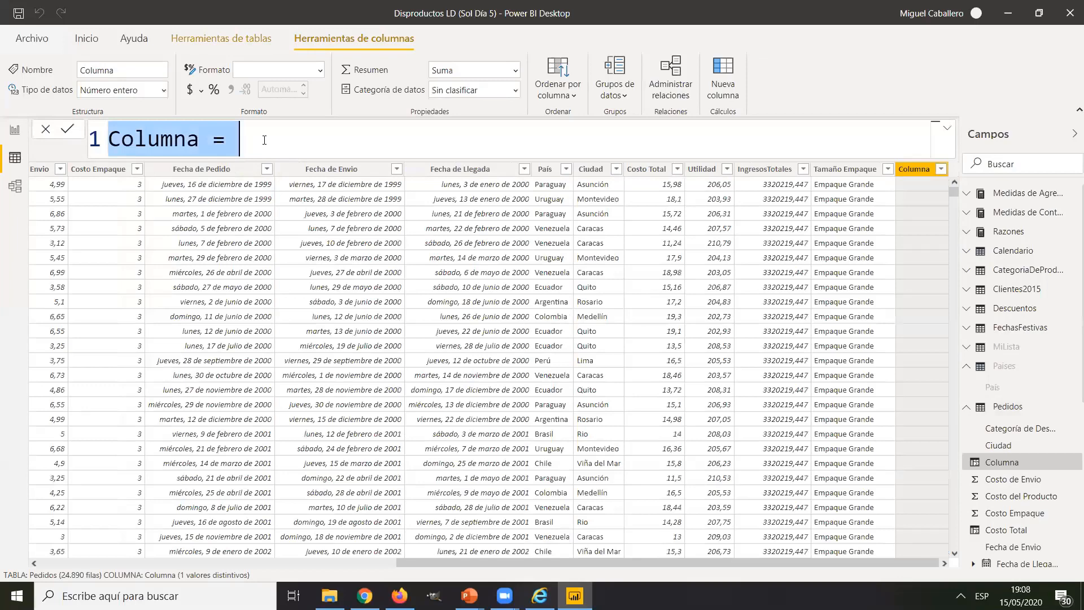
pyautogui.click(264, 140)
pyautogui.write('REL')
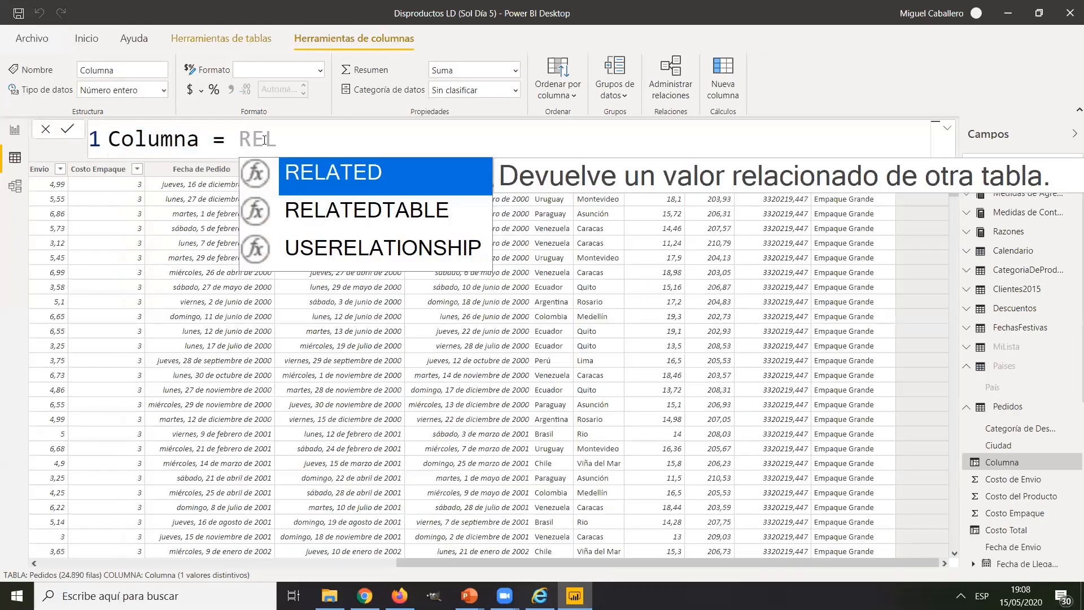
pyautogui.press('Tab')
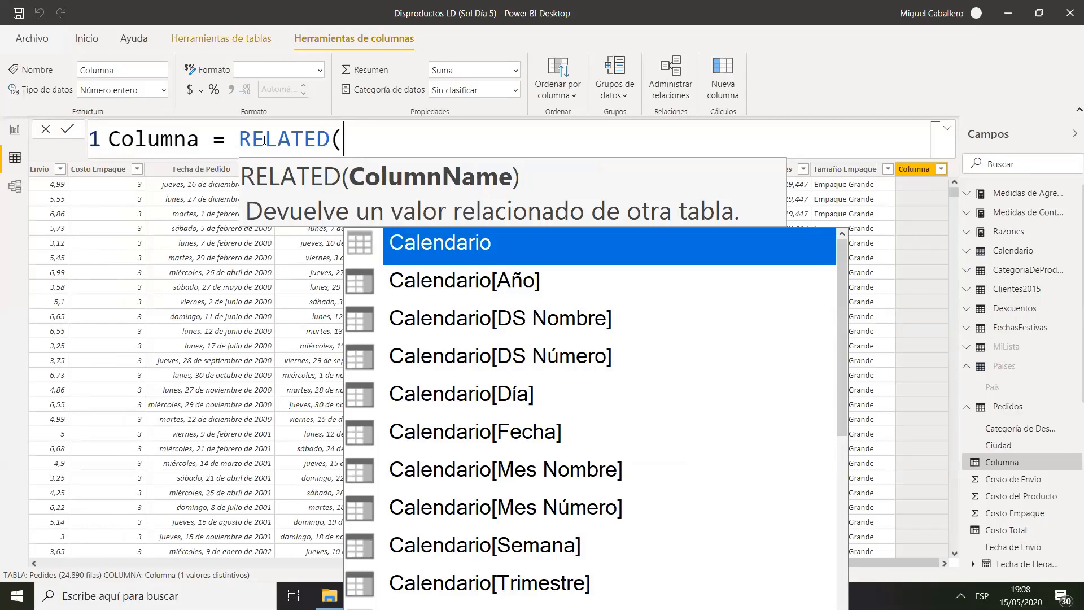
pyautogui.write('DESC')
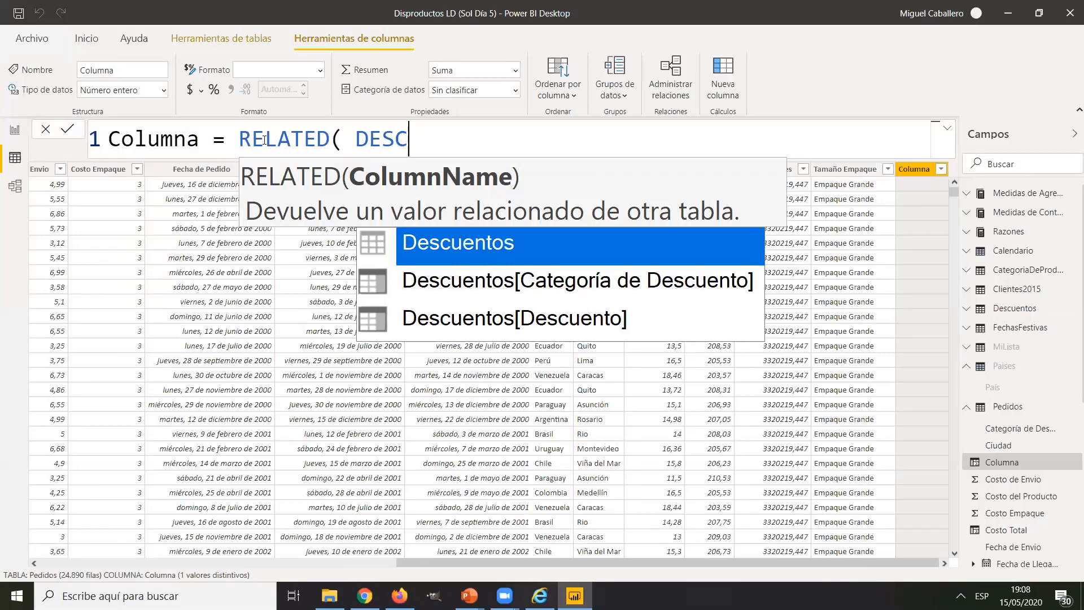
pyautogui.press('Down')
pyautogui.press('Down')
pyautogui.press('Tab')
pyautogui.write(')')
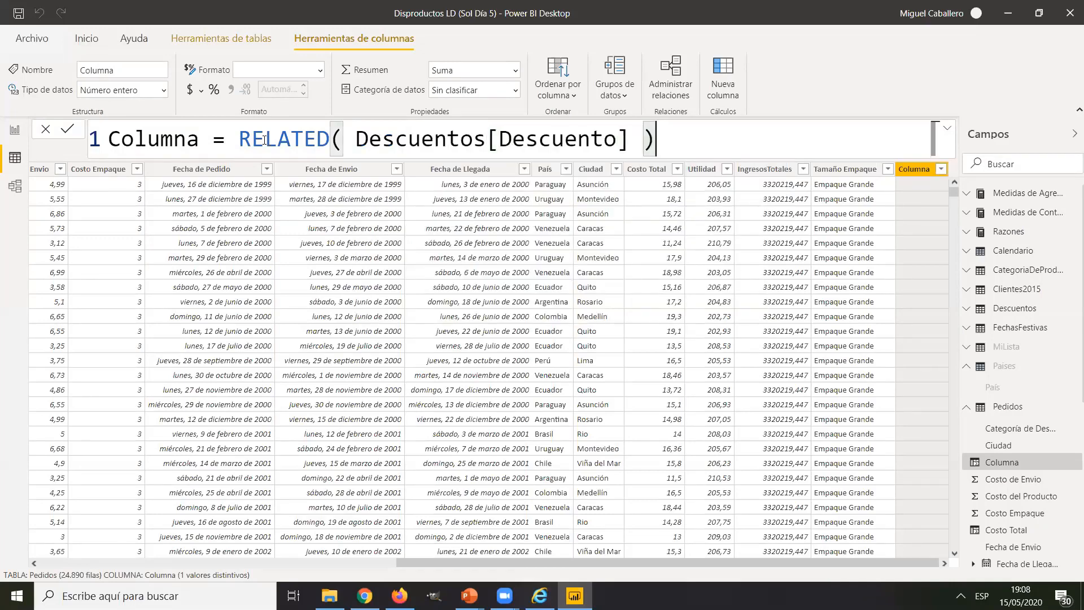
pyautogui.press('Return')
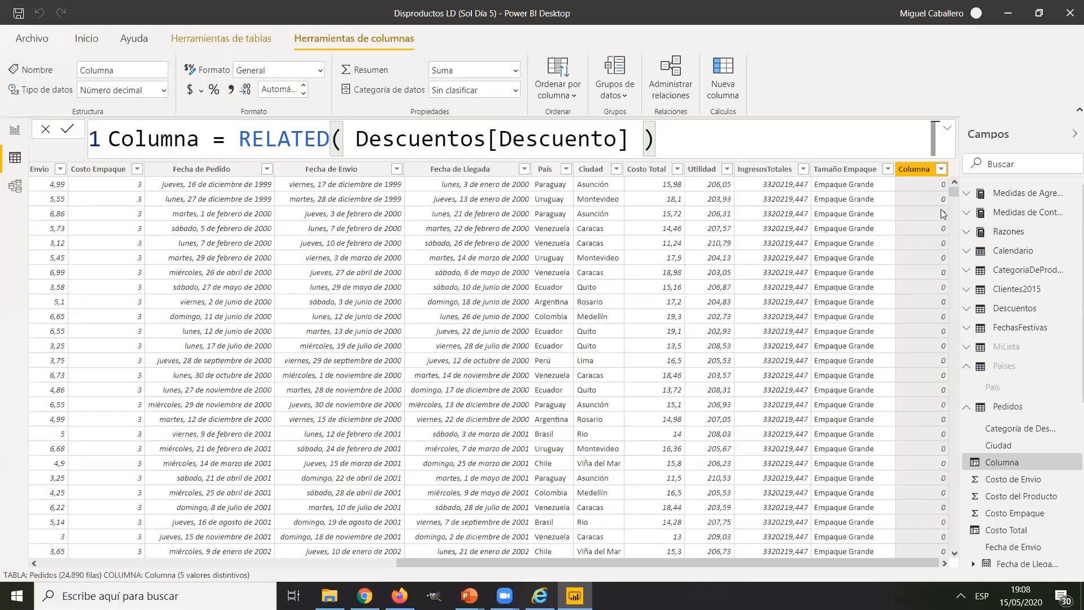
# Open the filter list of the new Pedidos column and mark its distinct discount values with the pen
pyautogui.click(940, 169)
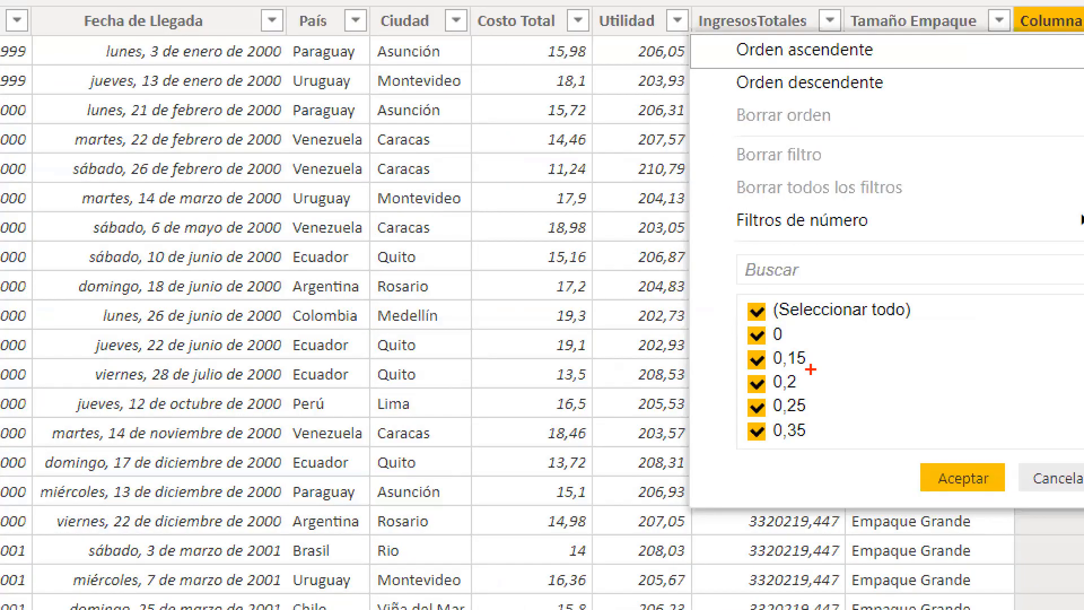
pyautogui.moveTo(826, 350); pyautogui.dragTo(862, 318)
pyautogui.moveTo(810, 400); pyautogui.dragTo(818, 377)
pyautogui.press('Escape')
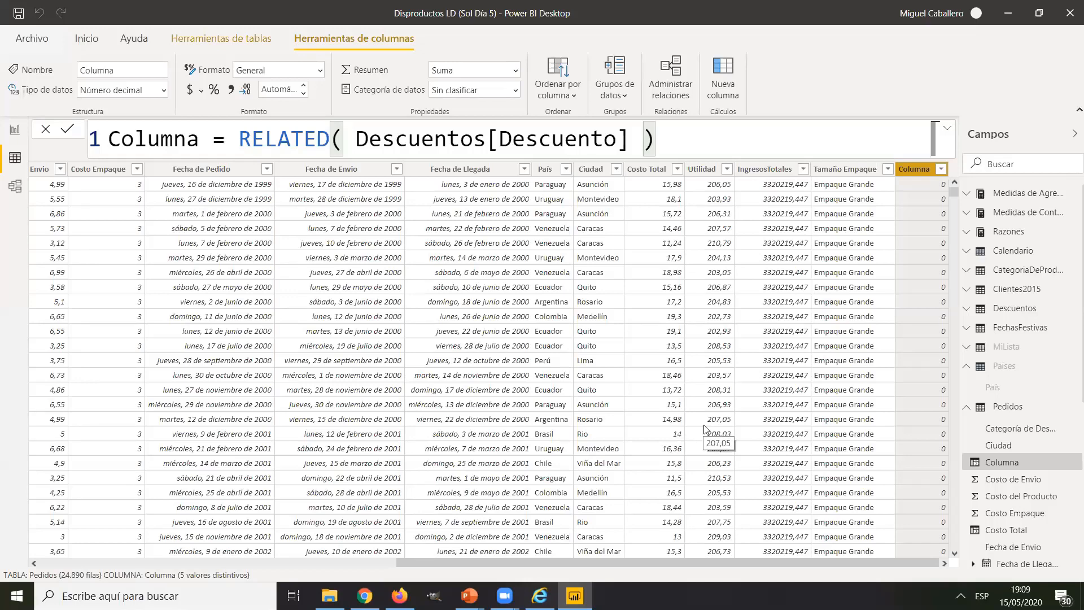
# Delete the calculated column Columna from the Pedidos table and confirm the deletion
pyautogui.rightClick(925, 170)
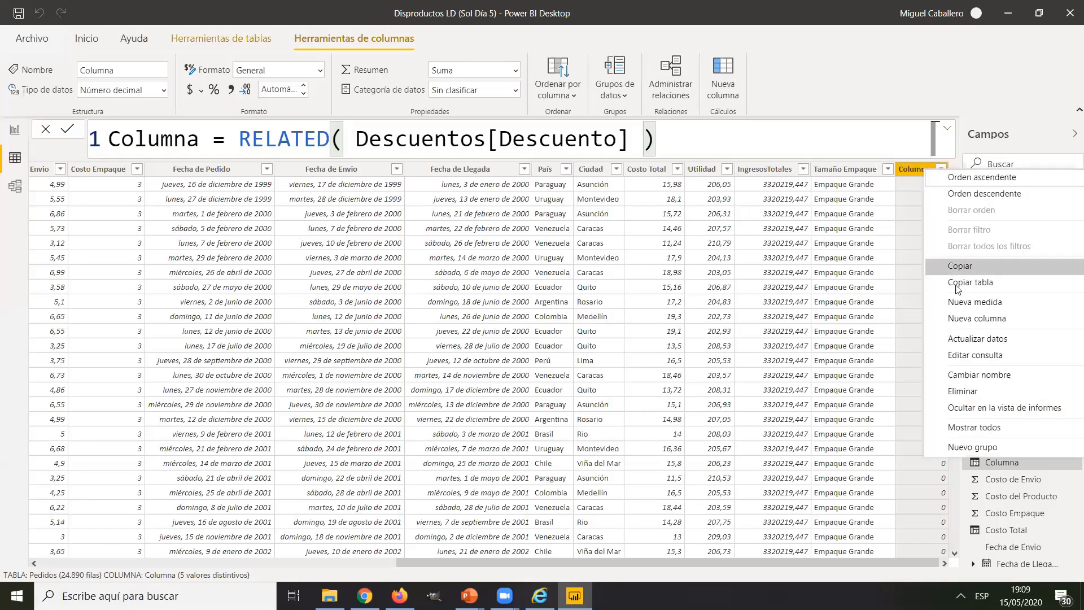
pyautogui.click(979, 398)
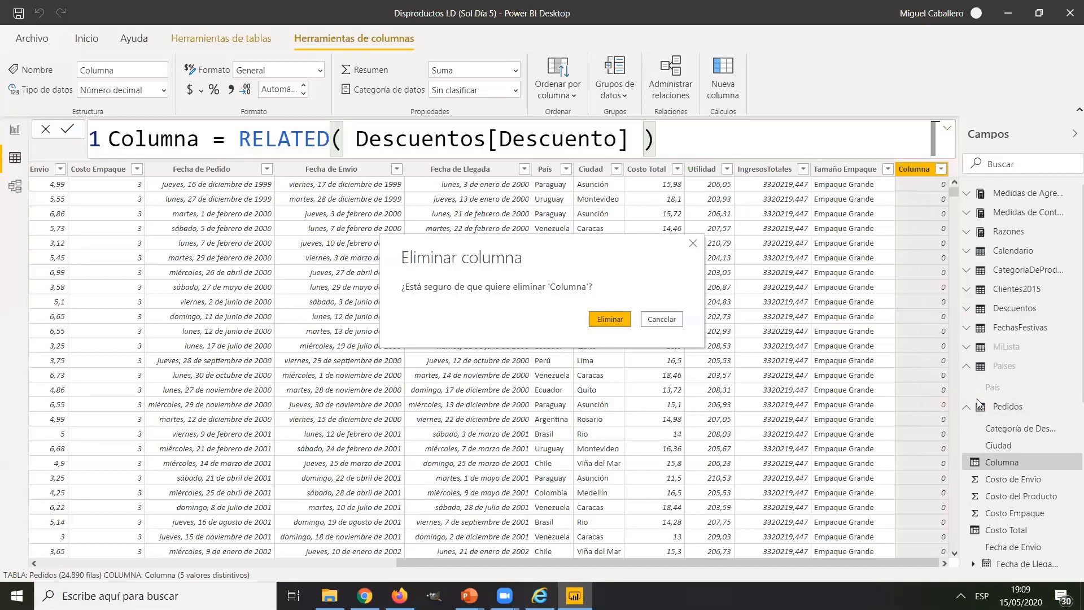
pyautogui.click(618, 324)
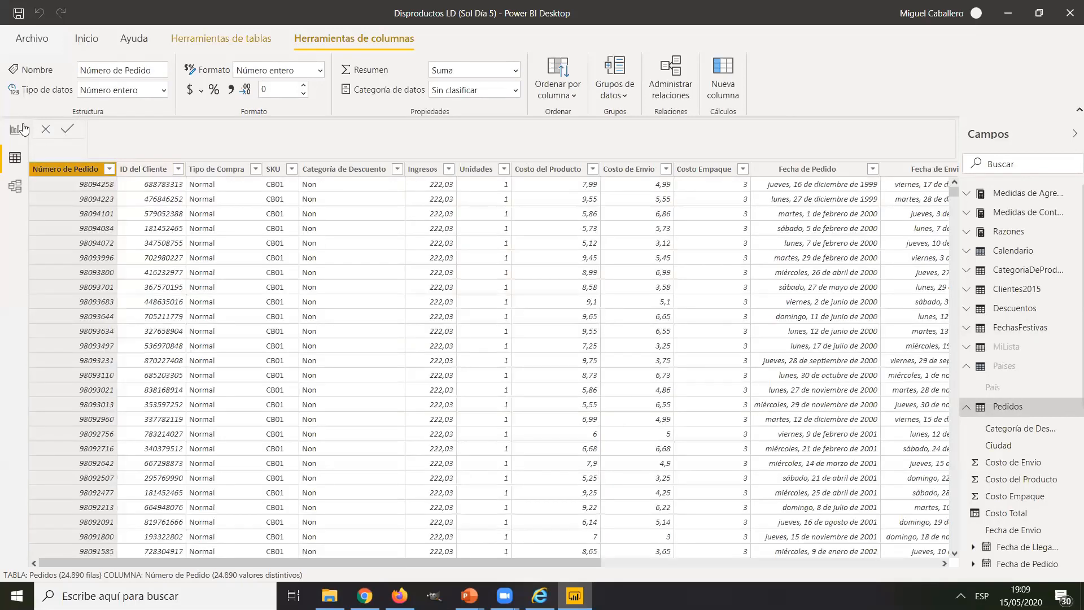
# In the report view, add a measure named IngRconDcto to Medidas de Agregación, with seven blank lines below its name
pyautogui.click(19, 126)
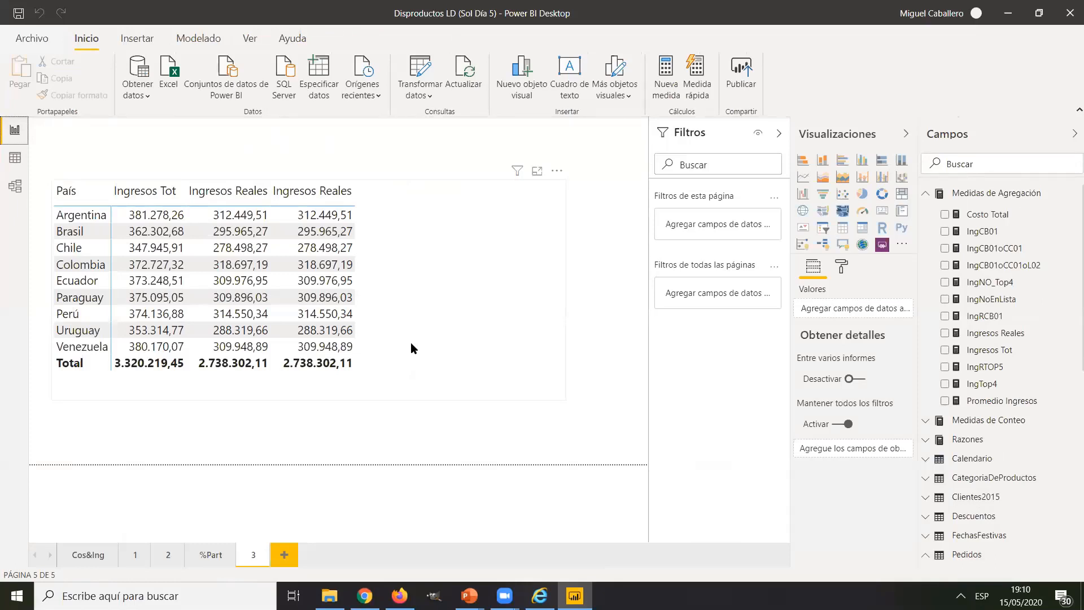
pyautogui.click(973, 197)
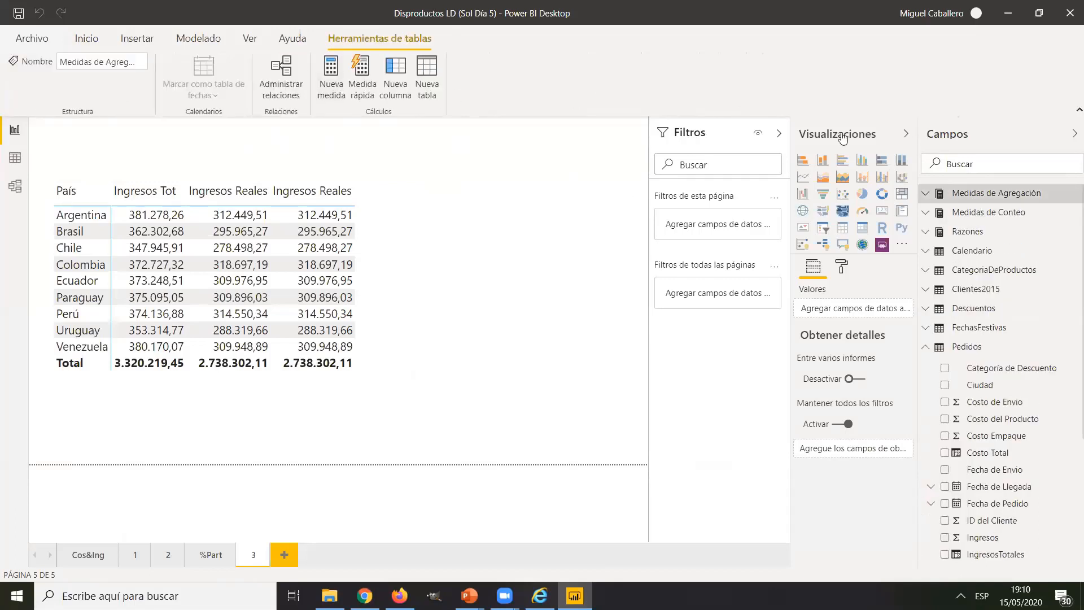
pyautogui.click(330, 85)
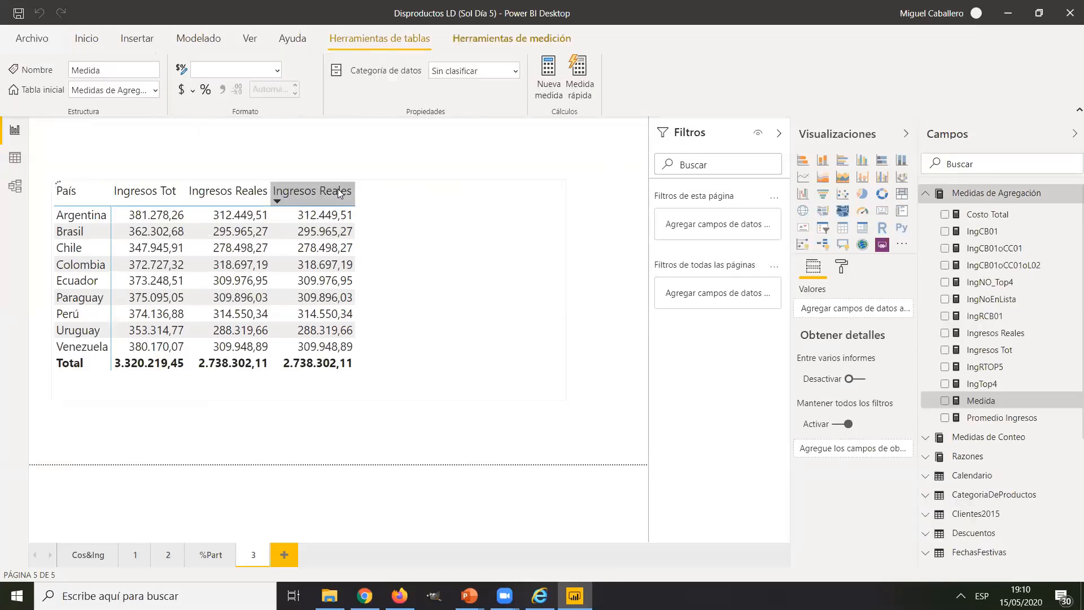
pyautogui.write('In')
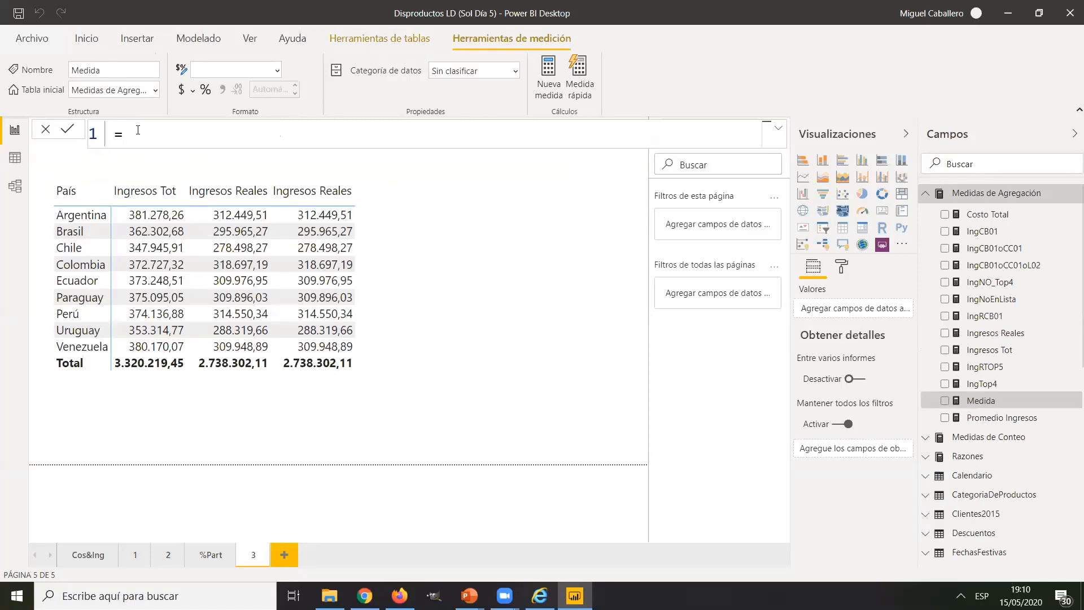
pyautogui.write('greso')
pyautogui.write('nDcto')
pyautogui.press('End')
pyautogui.hotkey('shift', 'Return')
pyautogui.hotkey('shift', 'Return')
pyautogui.hotkey('shift', 'Return')
pyautogui.hotkey('shift', 'Return')
pyautogui.hotkey('shift', 'Return')
pyautogui.hotkey('shift', 'Return')
pyautogui.hotkey('shift', 'Return')
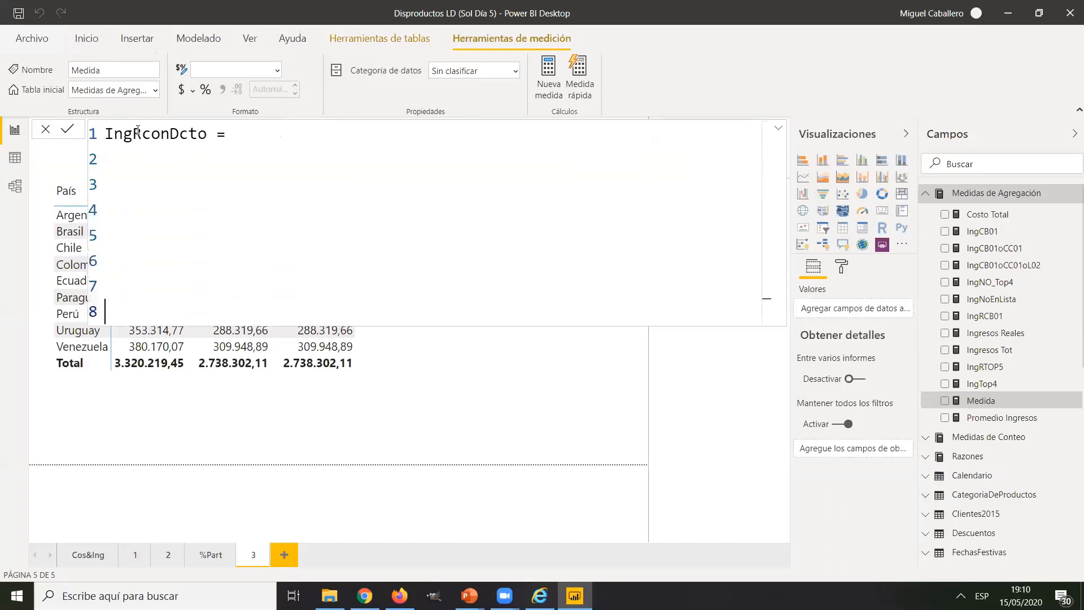
# Start the IngRconDcto formula on line 2 with the SUMX function and its opening parenthesis
pyautogui.press('Up')
pyautogui.press('Up')
pyautogui.press('Up')
pyautogui.press('Up')
pyautogui.press('Up')
pyautogui.press('Up')
pyautogui.write('SUM')
pyautogui.press('Down')
pyautogui.press('Down')
pyautogui.press('Down')
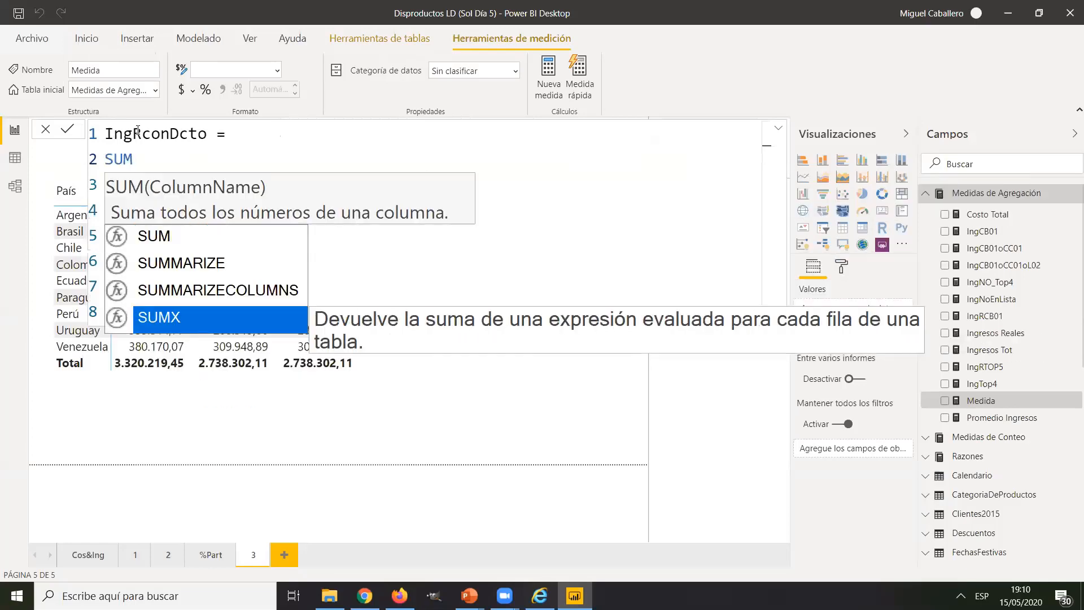
pyautogui.press('Tab')
pyautogui.write('(')
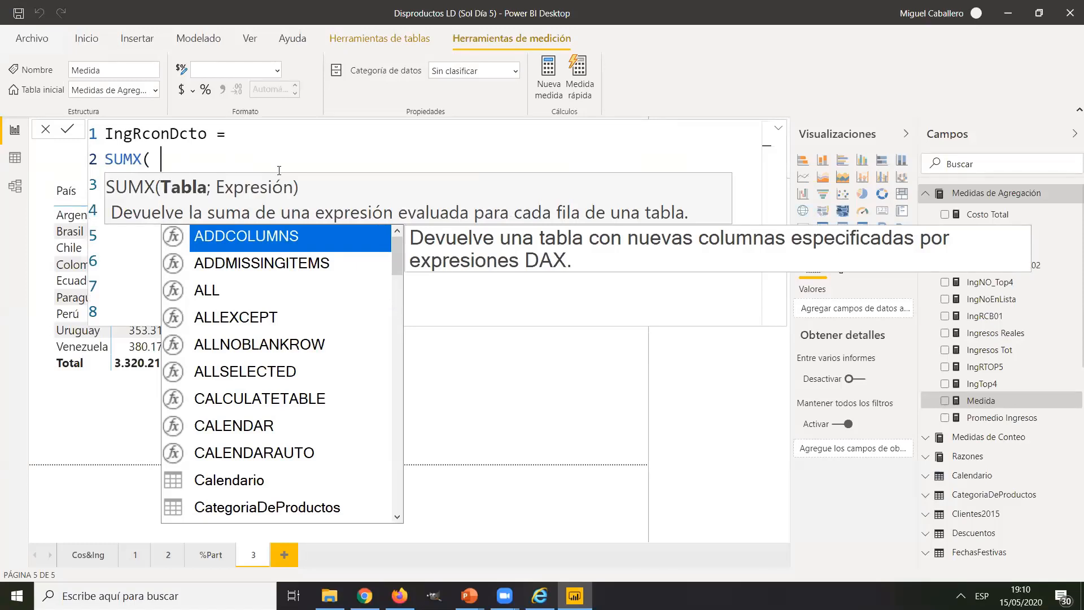
# Enter FILTER( Pedidos ; as the beginning of SUMX's table argument and continue on a new line
pyautogui.write('I')
pyautogui.press('BackSpace')
pyautogui.write('FILTER(')
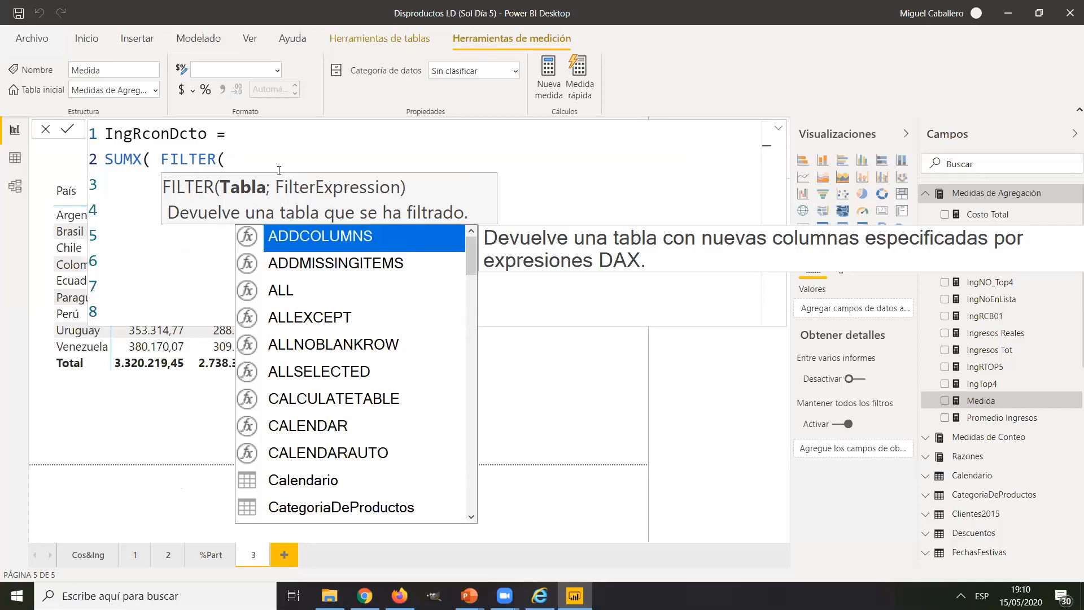
pyautogui.write('Pedidos')
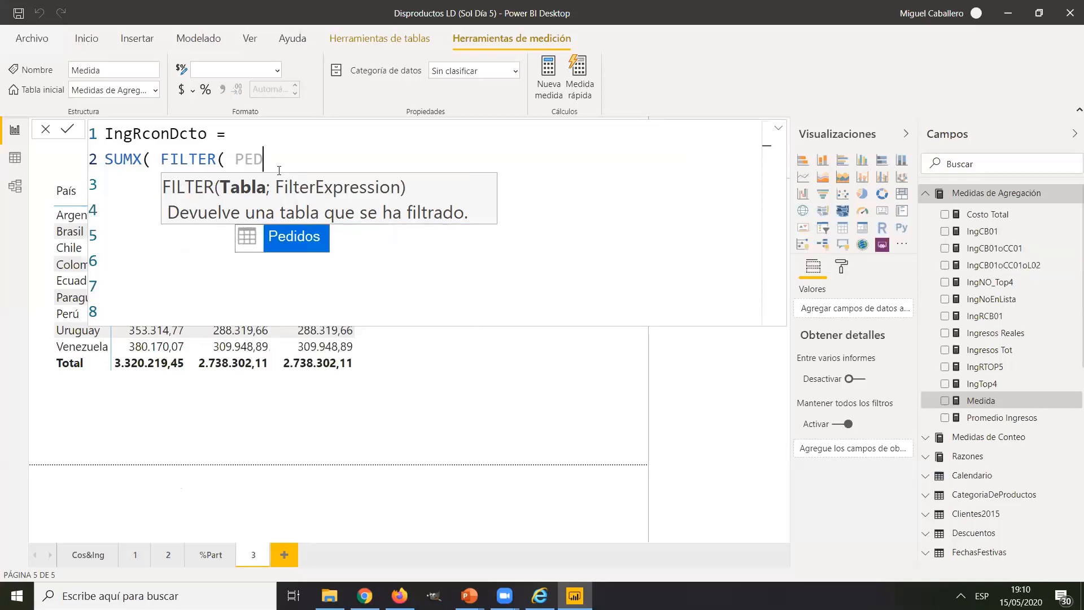
pyautogui.write(' ;')
pyautogui.hotkey('shift', 'Return')
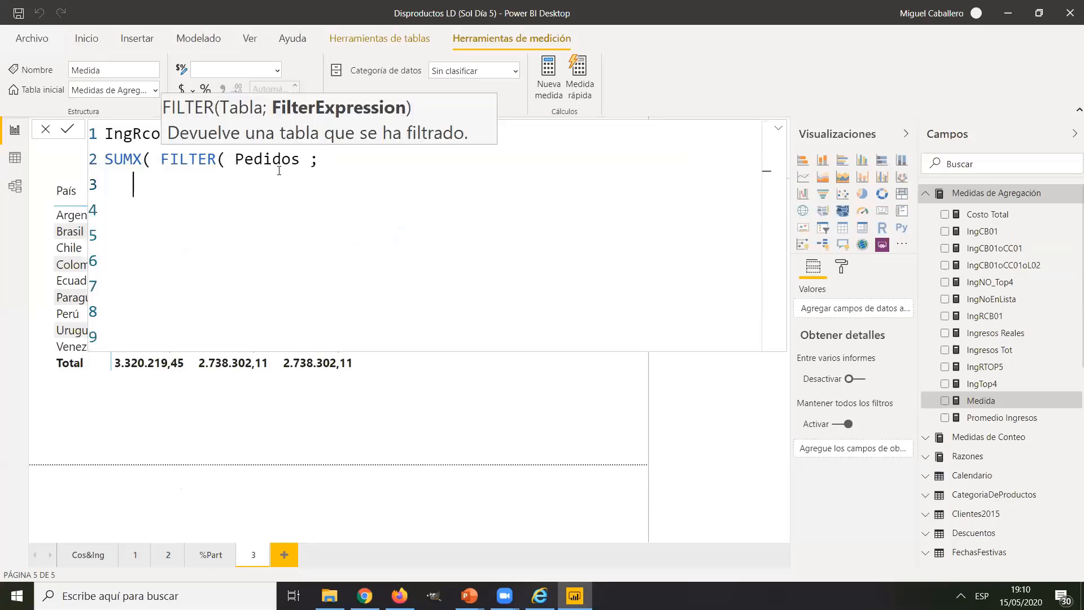
# Enter the filter condition Pedidos[Tipo de Compra] = "Normal" on line 3 and start a new line
pyautogui.write('PE')
pyautogui.press('Tab')
pyautogui.write('[T')
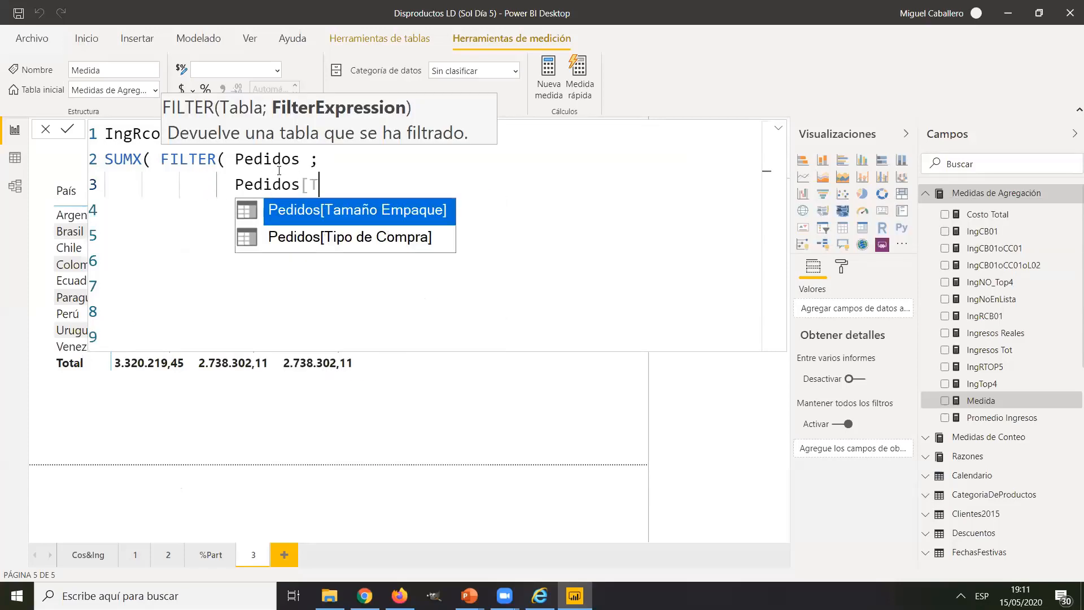
pyautogui.press('Down')
pyautogui.press('Tab')
pyautogui.write('= ""')
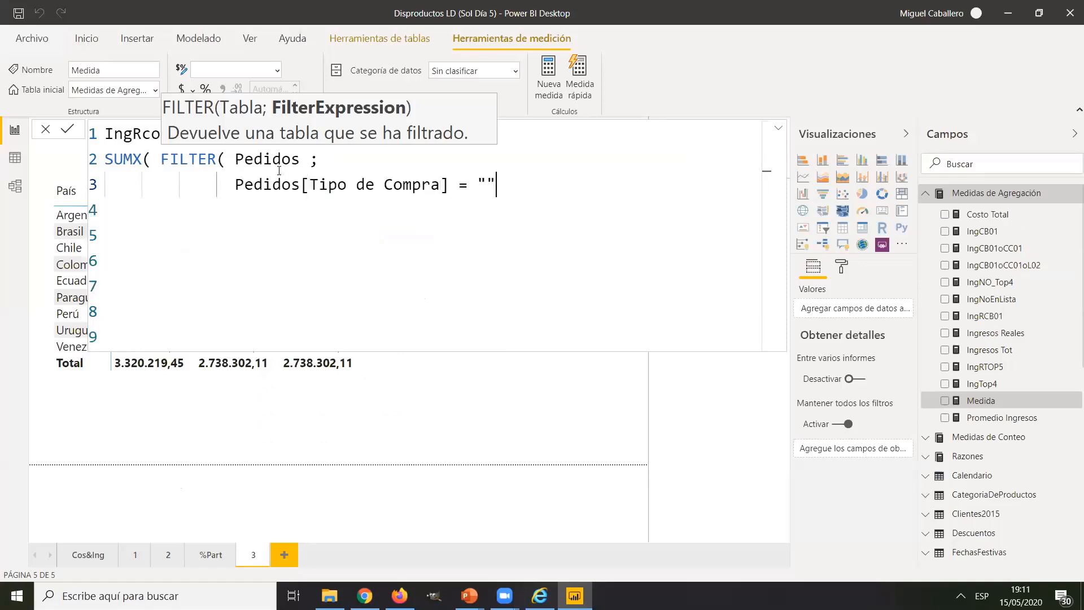
pyautogui.write('nORM')
pyautogui.press('BackSpace')
pyautogui.press('BackSpace')
pyautogui.press('BackSpace')
pyautogui.press('BackSpace')
pyautogui.write('Normal')
pyautogui.press('Right')
pyautogui.hotkey('shift', 'Return')
# Close FILTER with an indented parenthesis on line 4, add the ; separator, and start a new line
pyautogui.write(')')
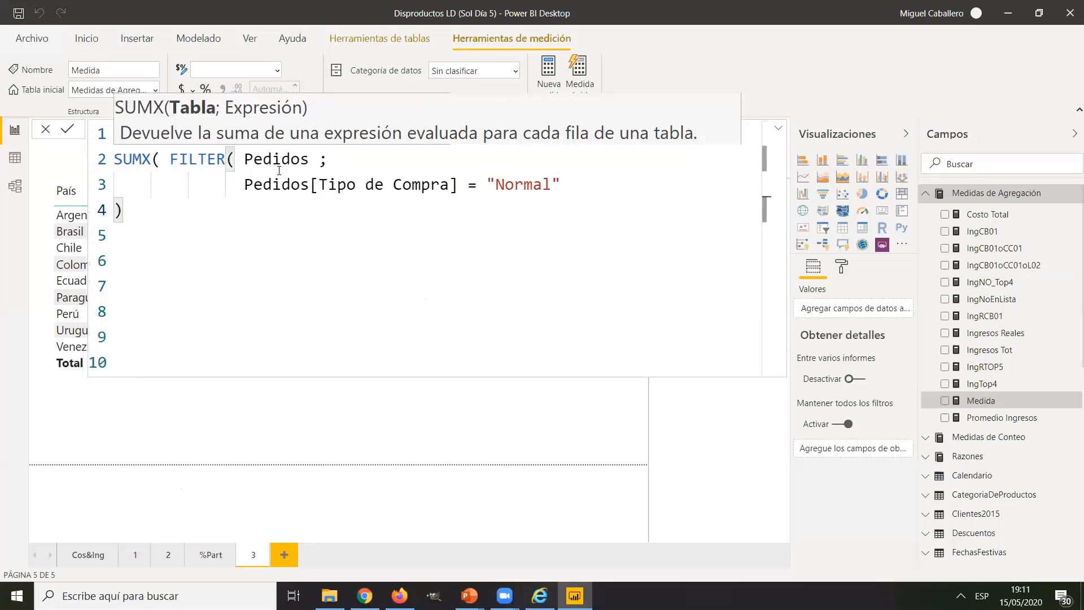
pyautogui.press('Left')
pyautogui.press('Tab')
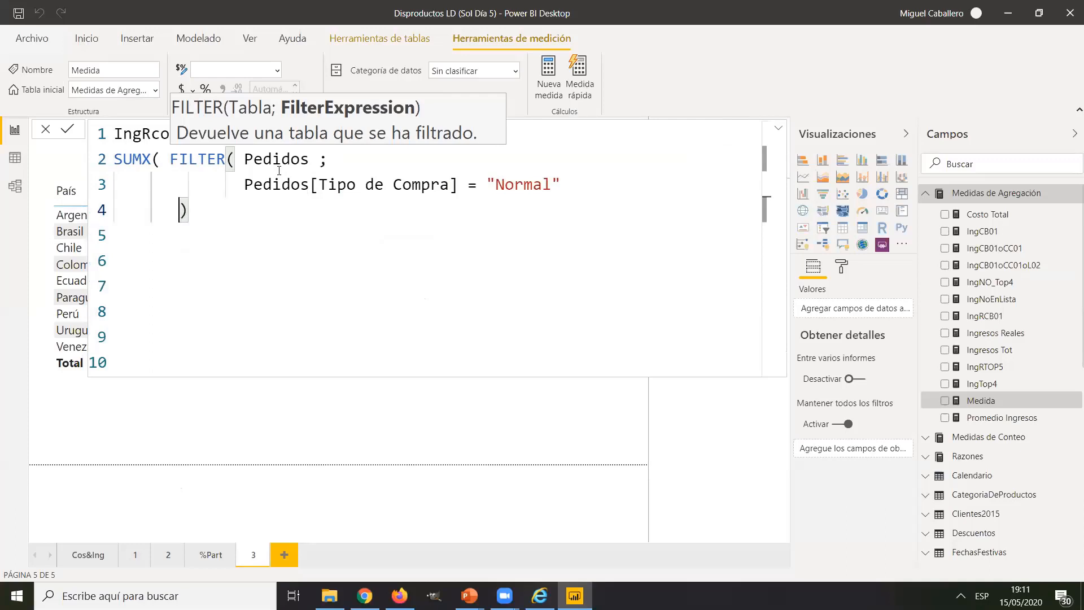
pyautogui.press('BackSpace')
pyautogui.press('End')
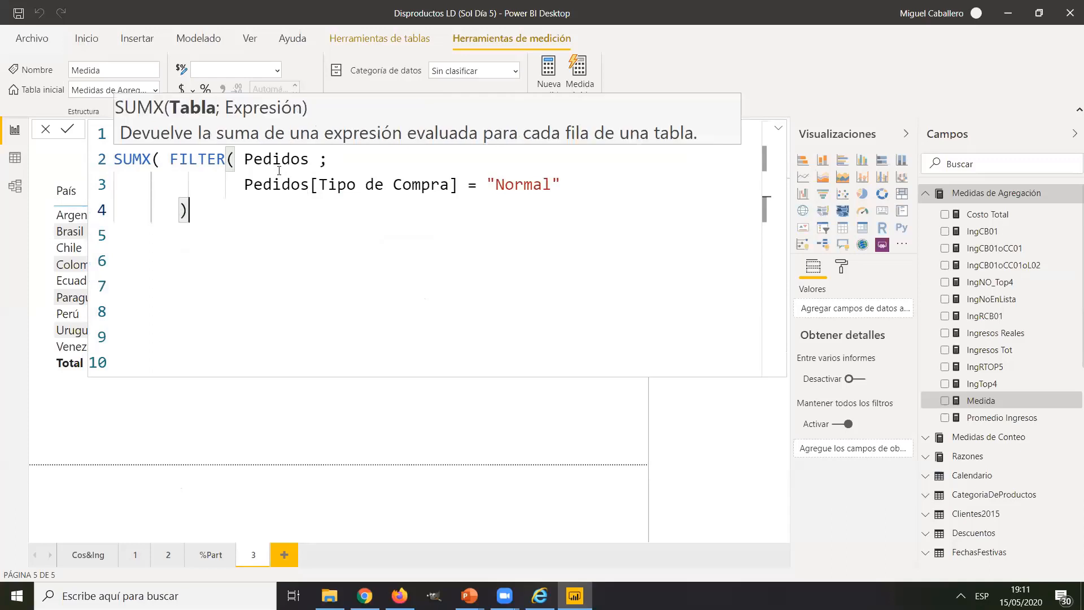
pyautogui.write(';')
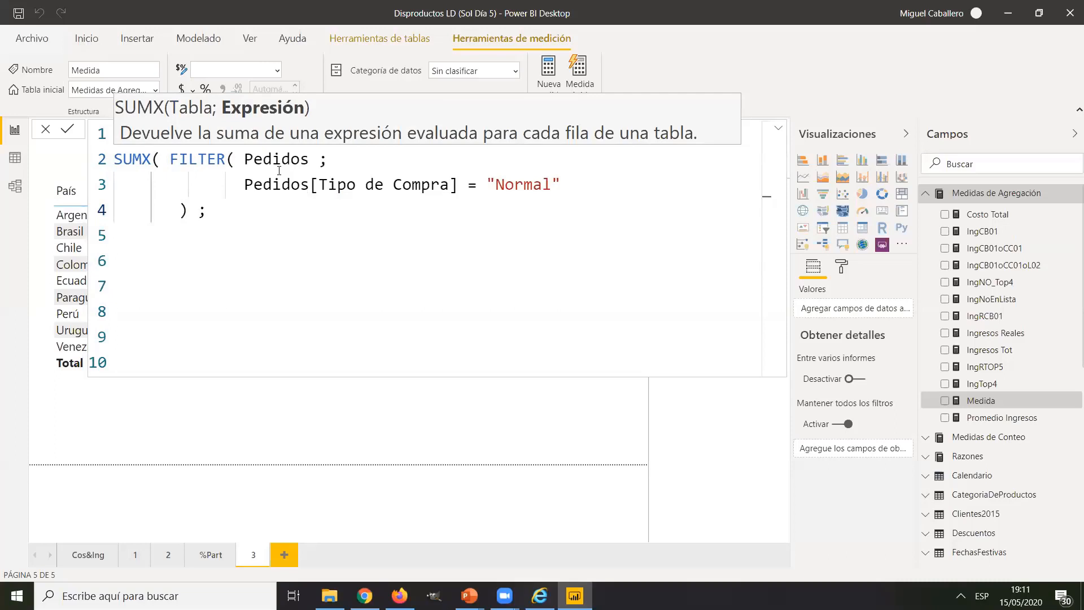
pyautogui.hotkey('shift', 'Return')
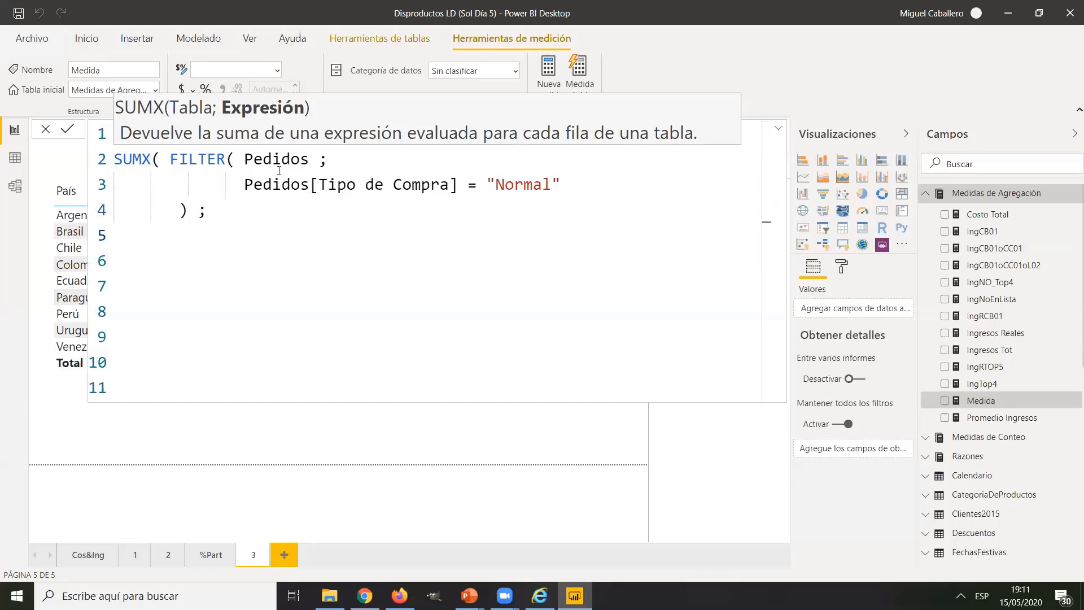
# Highlight the whole FILTER expression to point out the table argument, deselect it, and commit the measure
pyautogui.moveTo(188, 212); pyautogui.dragTo(169, 164)
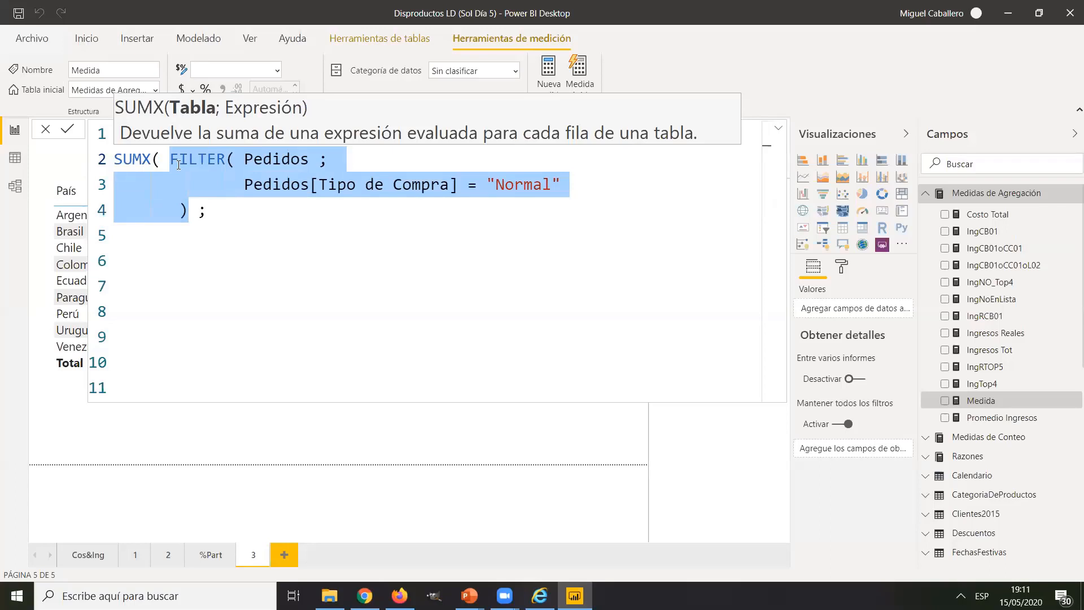
pyautogui.click(239, 217)
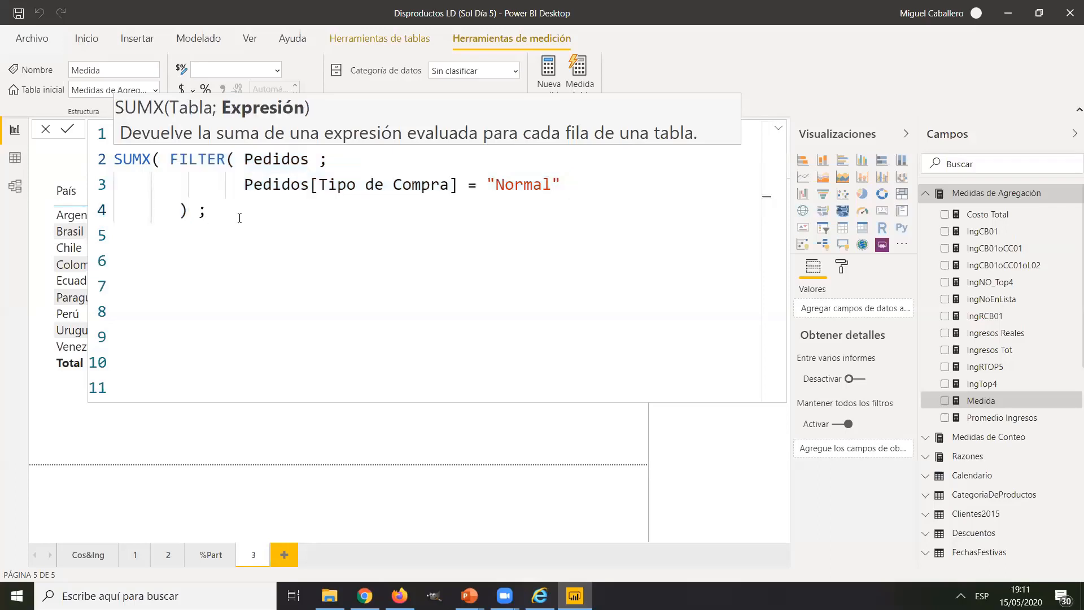
pyautogui.press('Return')
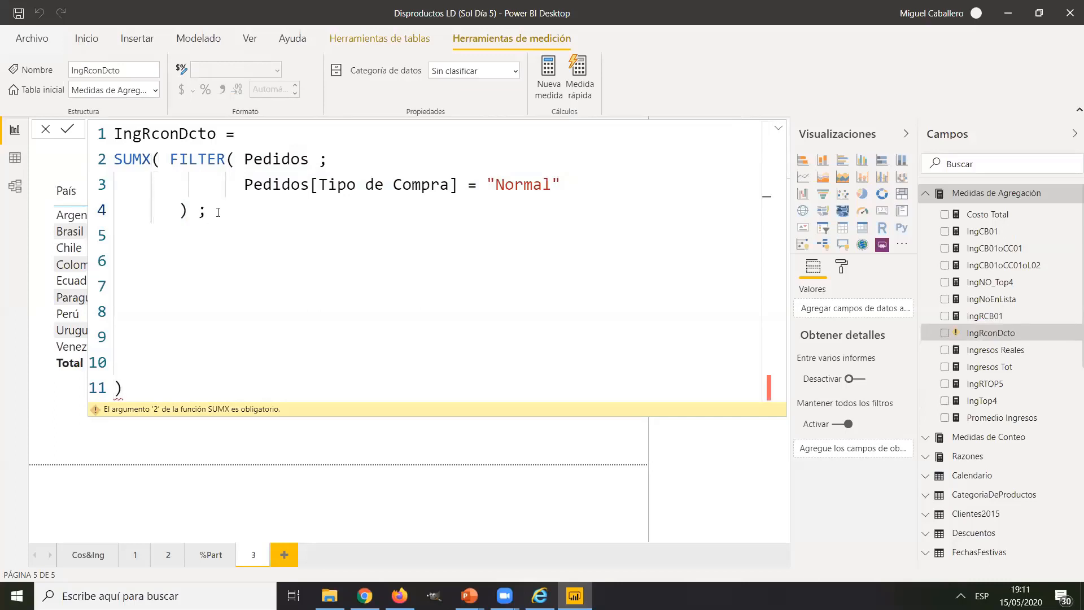
# Remove the surplus blank lines and the final closing parenthesis below the FILTER argument
pyautogui.hotkey('shift', 'Return')
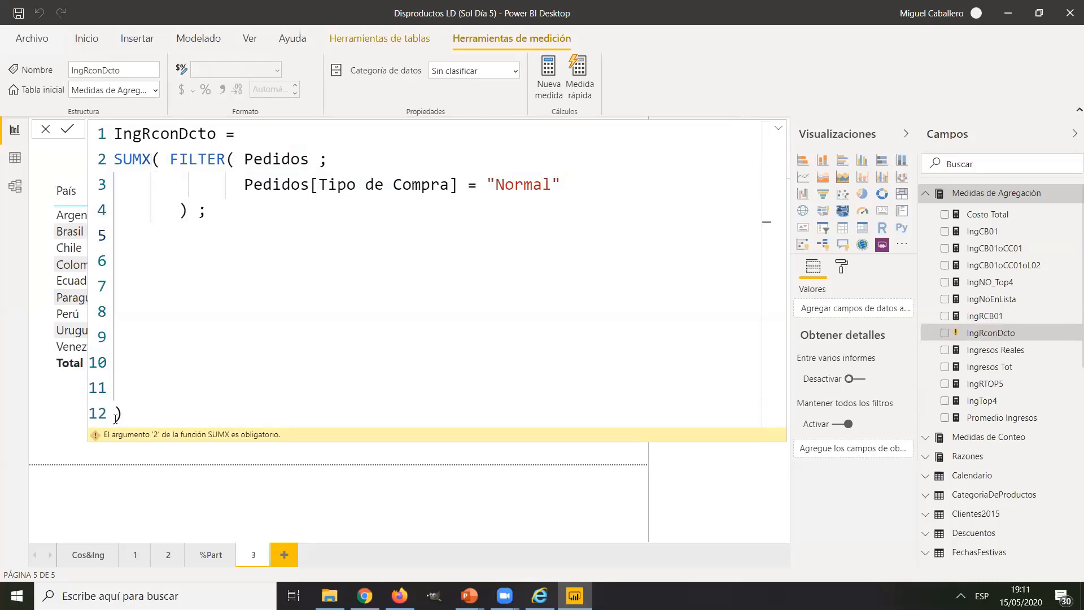
pyautogui.hotkey('shift', 'Down')
pyautogui.hotkey('shift', 'Down')
pyautogui.hotkey('shift', 'Down')
pyautogui.hotkey('shift', 'Down')
pyautogui.hotkey('shift', 'Down')
pyautogui.hotkey('shift', 'Down')
pyautogui.hotkey('shift', 'Down')
pyautogui.press('Delete')
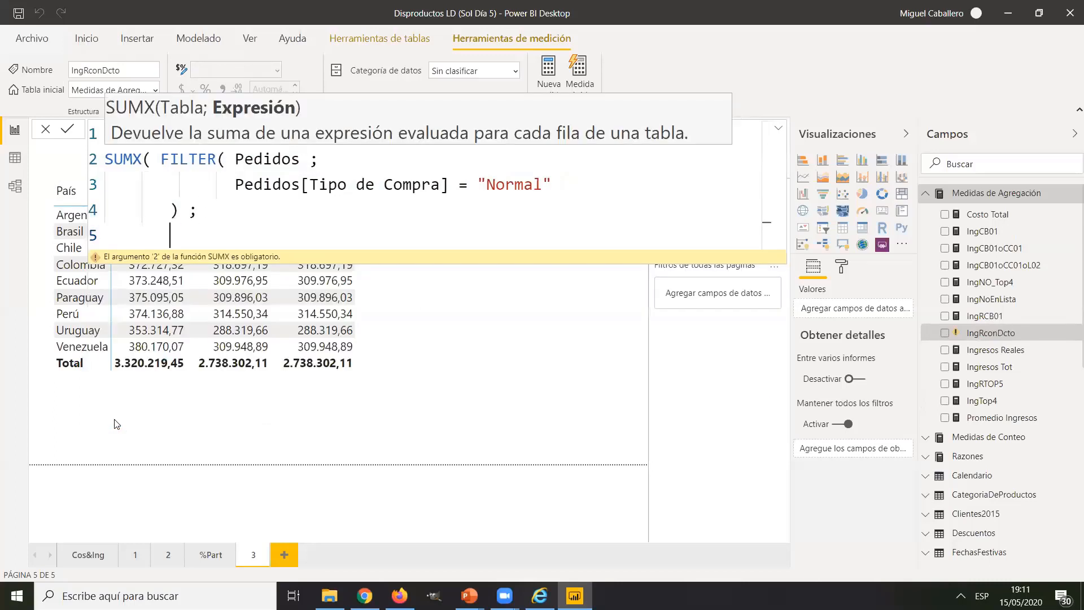
# Insert four blank lines below the FILTER argument and place the cursor back on line 5
pyautogui.click(236, 213)
pyautogui.hotkey('shift', 'Return')
pyautogui.hotkey('shift', 'Return')
pyautogui.hotkey('shift', 'Return')
pyautogui.hotkey('shift', 'Return')
pyautogui.press('Up')
pyautogui.press('Up')
pyautogui.press('Up')
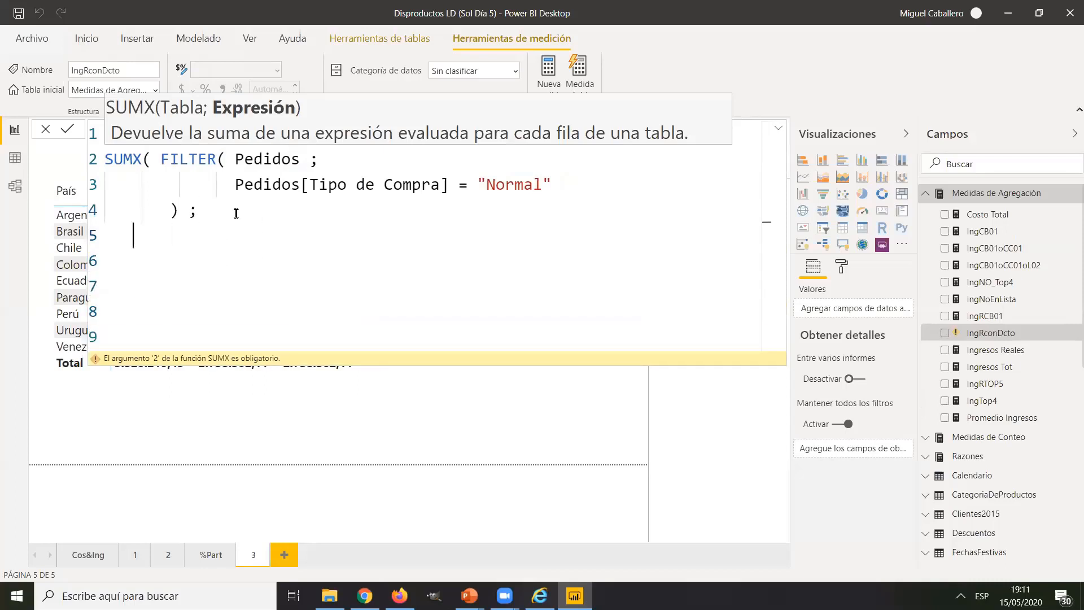
# Enter Pedidos[Ingresos] as the SUMX expression on line 5, aligned with the FILTER parenthesis, and remove the closing parenthesis on line 9
pyautogui.press('BackSpace')
pyautogui.press('BackSpace')
pyautogui.press('BackSpace')
pyautogui.press('BackSpace')
pyautogui.write('Pedidos')
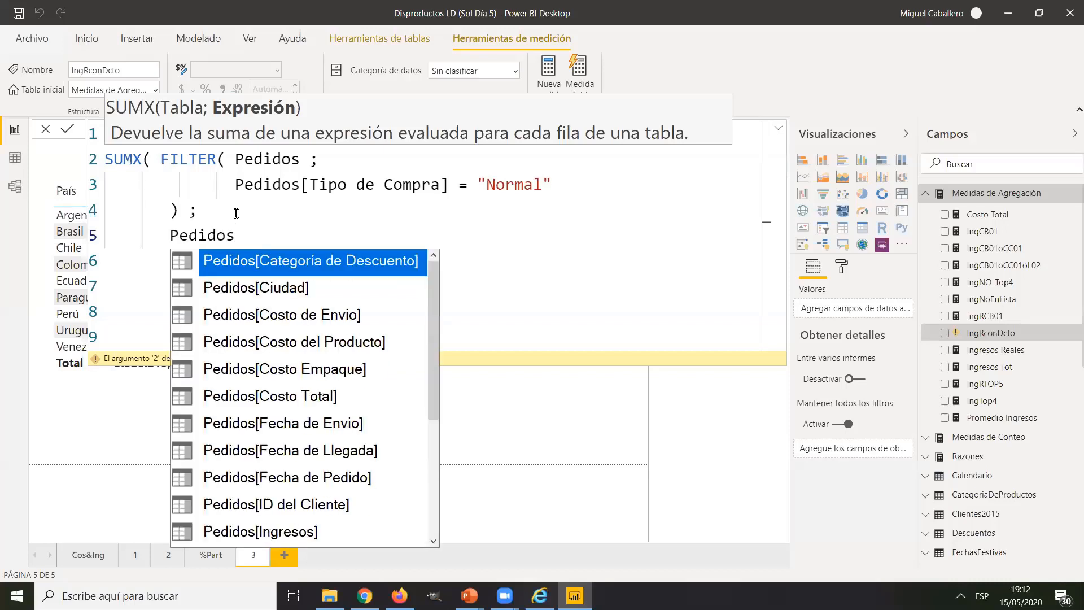
pyautogui.press('Escape')
pyautogui.write('[In')
pyautogui.press('Tab')
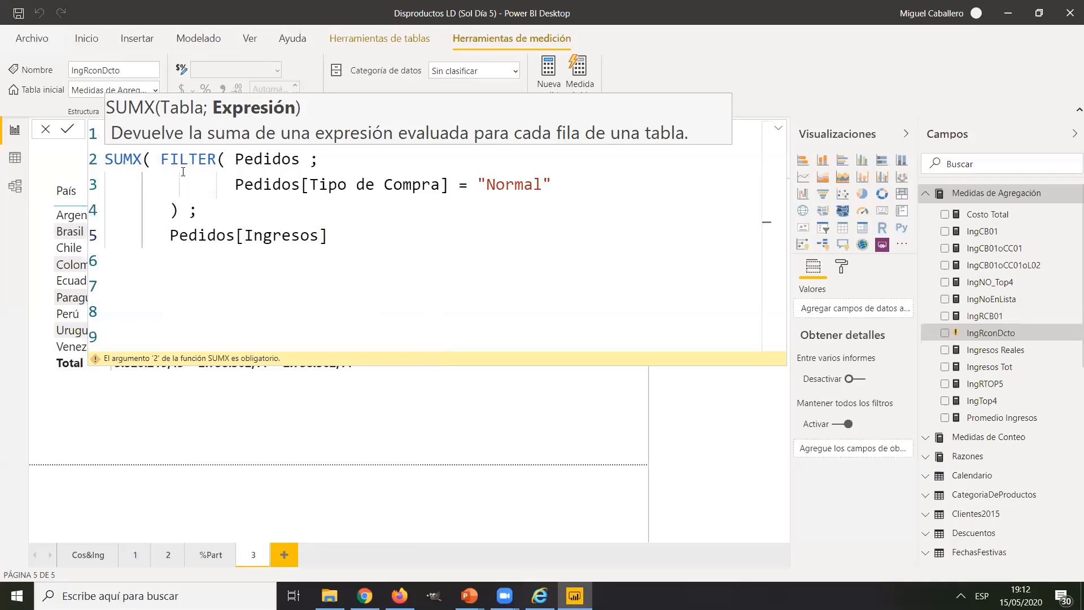
pyautogui.click(35, 238)
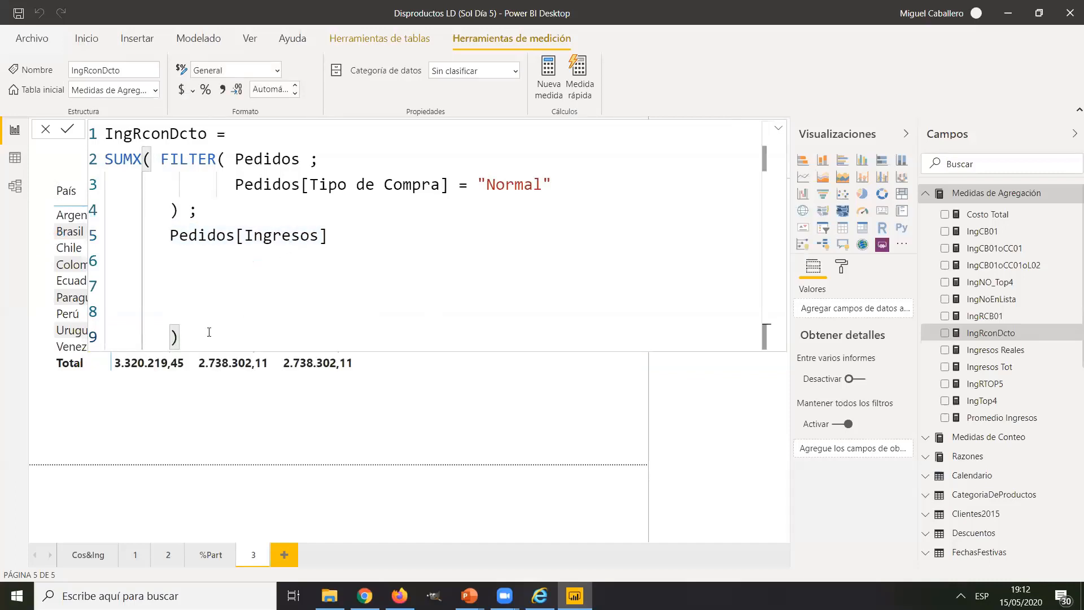
pyautogui.press('BackSpace')
# Extend line 5 with * ( 1 - Descuento ) and close SUMX with a parenthesis on line 6
pyautogui.click(358, 231)
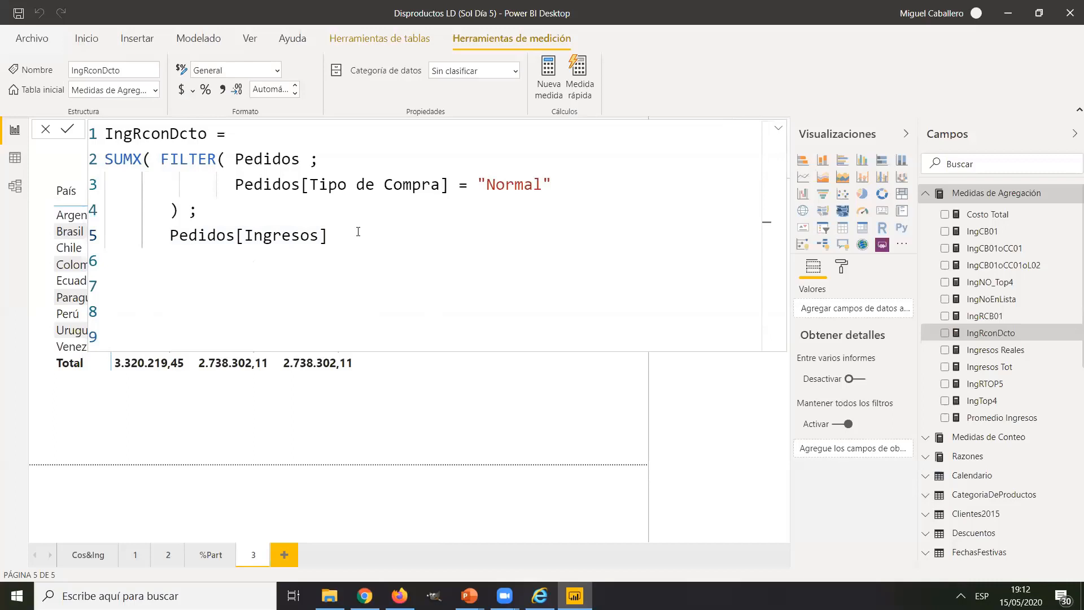
pyautogui.write('* ( 1 - d')
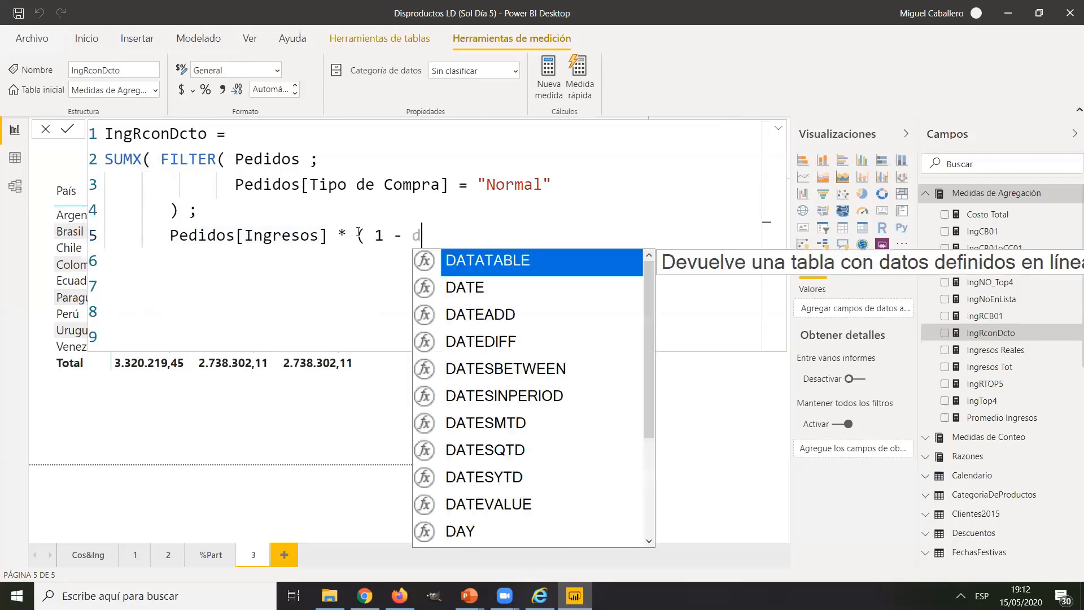
pyautogui.write('ct')
pyautogui.press('BackSpace')
pyautogui.press('BackSpace')
pyautogui.press('BackSpace')
pyautogui.write('Descue')
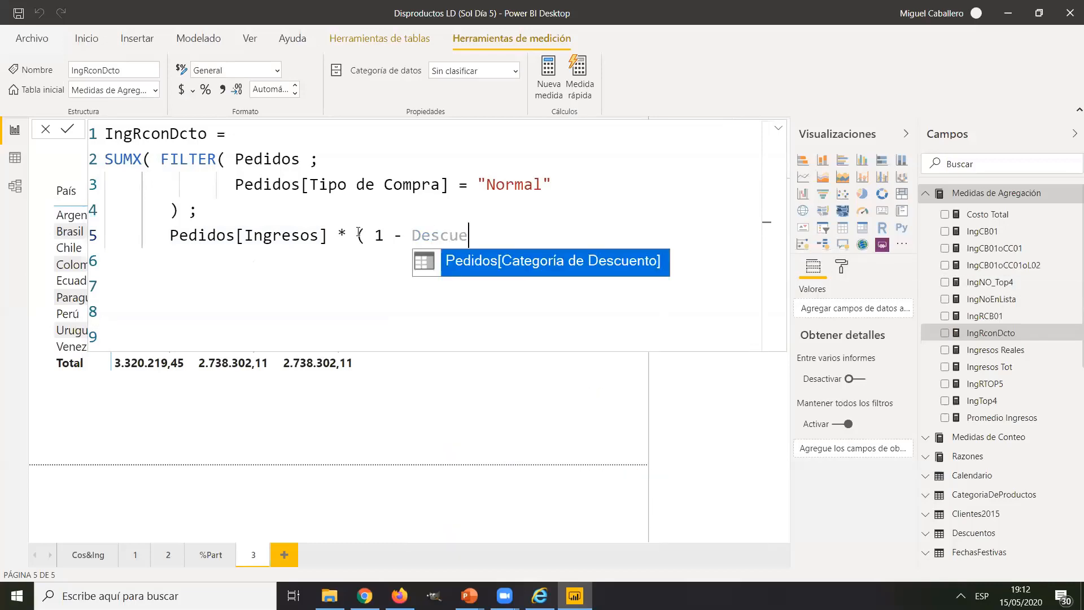
pyautogui.write('nto )')
pyautogui.hotkey('shift', 'Return')
pyautogui.write(')')
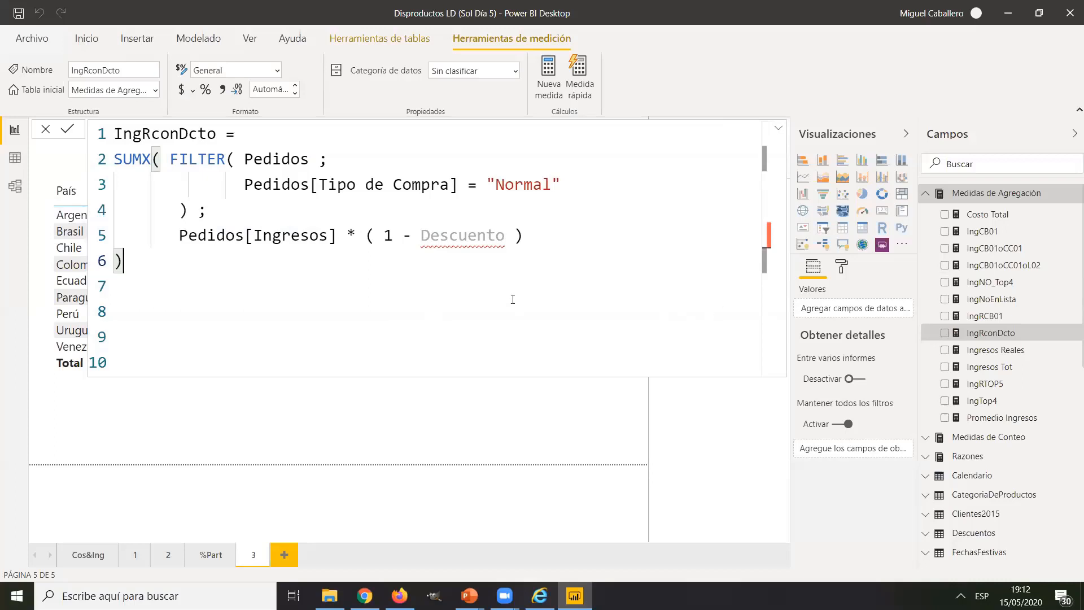
# Highlight the Descuento placeholder, the SUMX function and the whole FILTER expression in turn to explain the calculation
pyautogui.moveTo(505, 235); pyautogui.dragTo(426, 235)
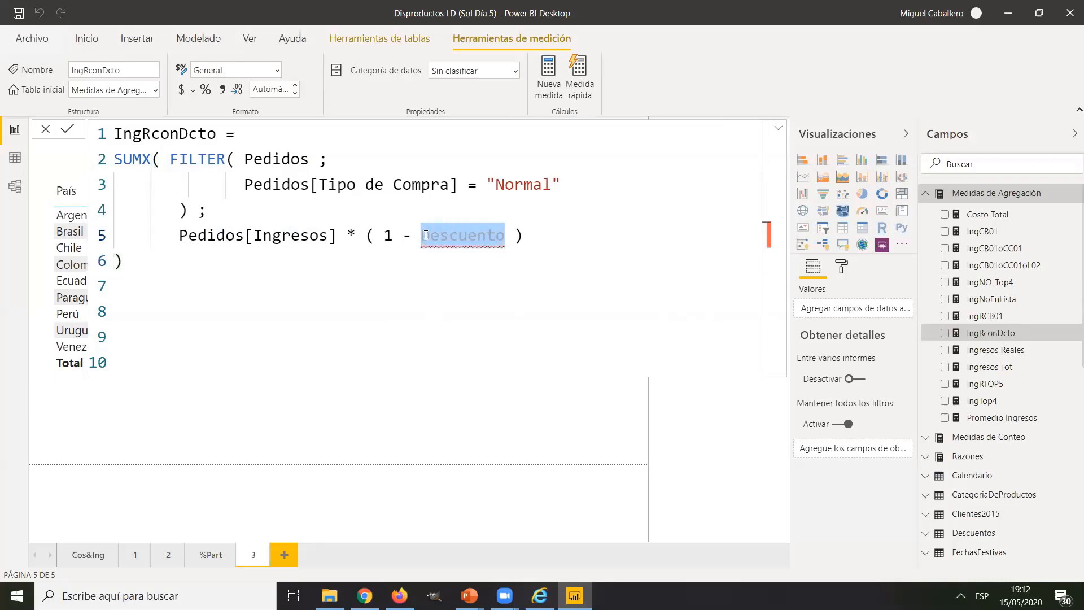
pyautogui.moveTo(426, 235)
pyautogui.moveTo(151, 161); pyautogui.dragTo(113, 160)
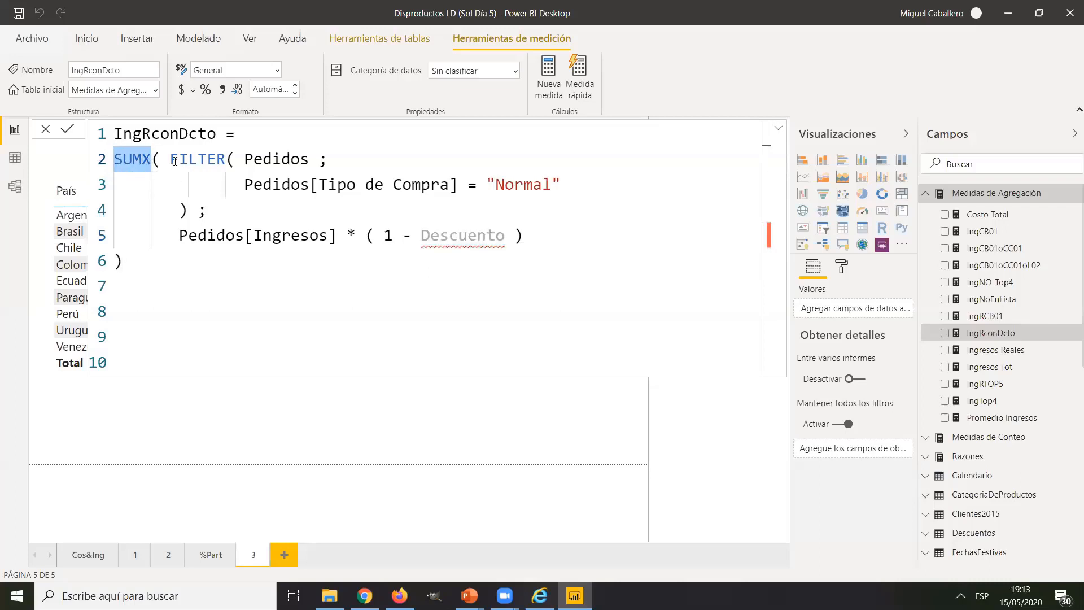
pyautogui.moveTo(170, 159); pyautogui.dragTo(191, 207)
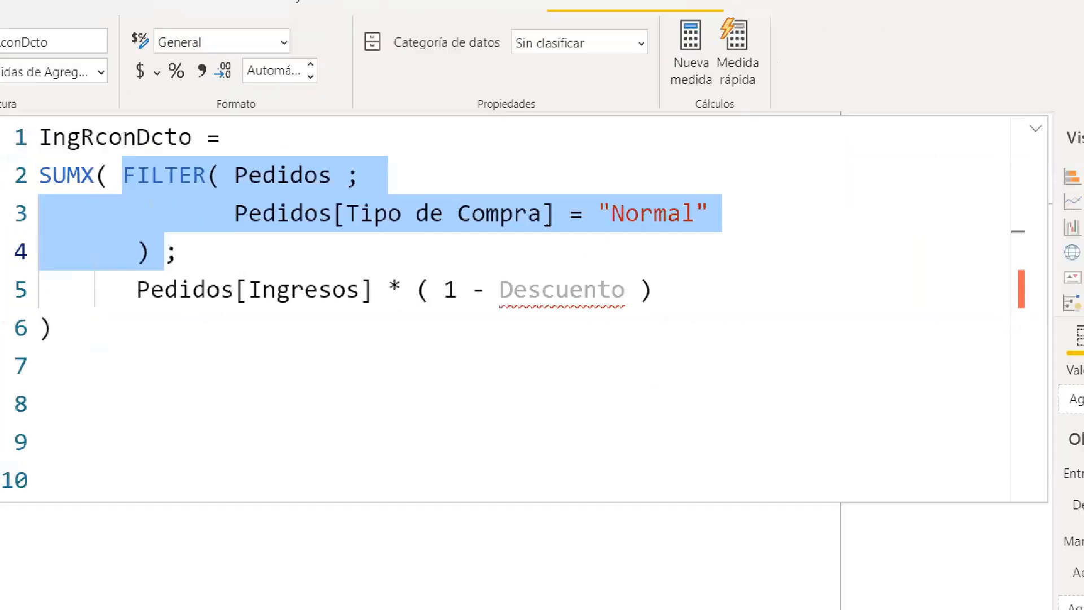
# Sketch a red table below the formula with a header row line and one vertical column divider
pyautogui.moveTo(266, 369); pyautogui.dragTo(588, 353)
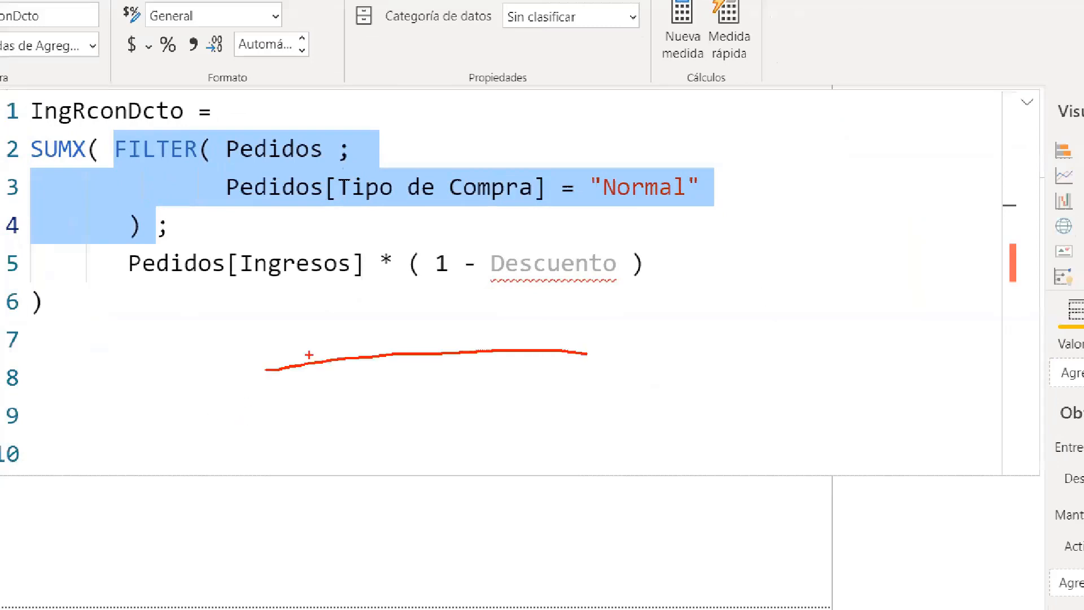
pyautogui.moveTo(268, 371)
pyautogui.mouseDown()
pyautogui.moveTo(624, 563)
pyautogui.moveTo(604, 342)
pyautogui.moveTo(530, 366)
pyautogui.mouseUp()
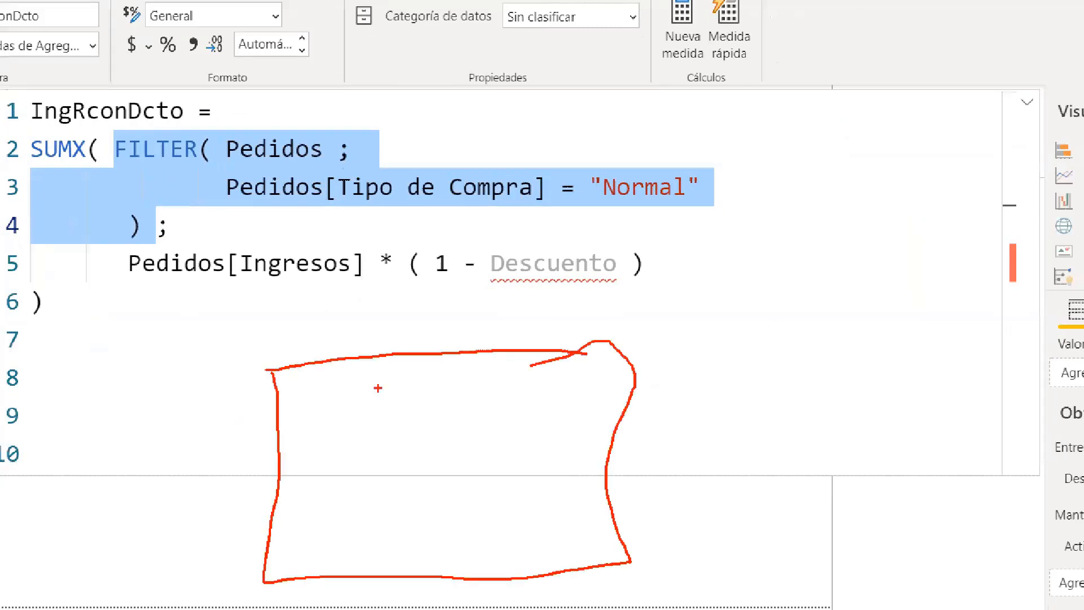
pyautogui.moveTo(281, 418); pyautogui.dragTo(626, 422)
pyautogui.moveTo(365, 351)
pyautogui.mouseDown()
pyautogui.moveTo(361, 515)
pyautogui.moveTo(382, 580)
pyautogui.mouseUp()
# Frame one row of the sketched table with a green rectangle to mark the row being iterated
pyautogui.press('g')
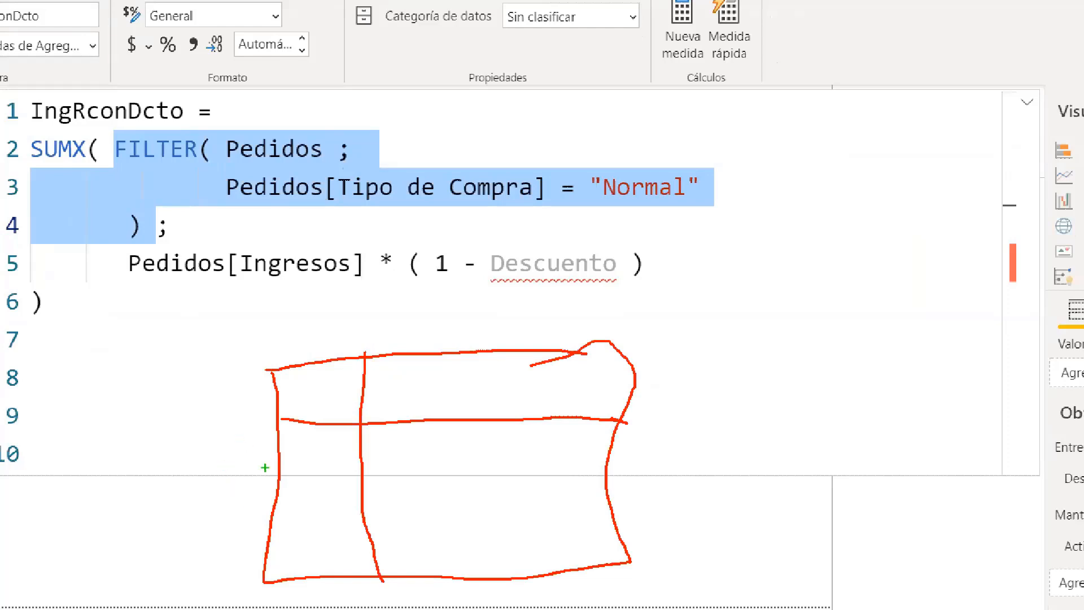
pyautogui.moveTo(256, 458)
pyautogui.mouseDown()
pyautogui.moveTo(266, 477)
pyautogui.moveTo(330, 489)
pyautogui.mouseUp()
pyautogui.hotkey('ctrl', 'z')
pyautogui.moveTo(251, 456)
pyautogui.mouseDown()
pyautogui.moveTo(264, 494)
pyautogui.moveTo(433, 501)
pyautogui.moveTo(689, 486)
pyautogui.mouseUp()
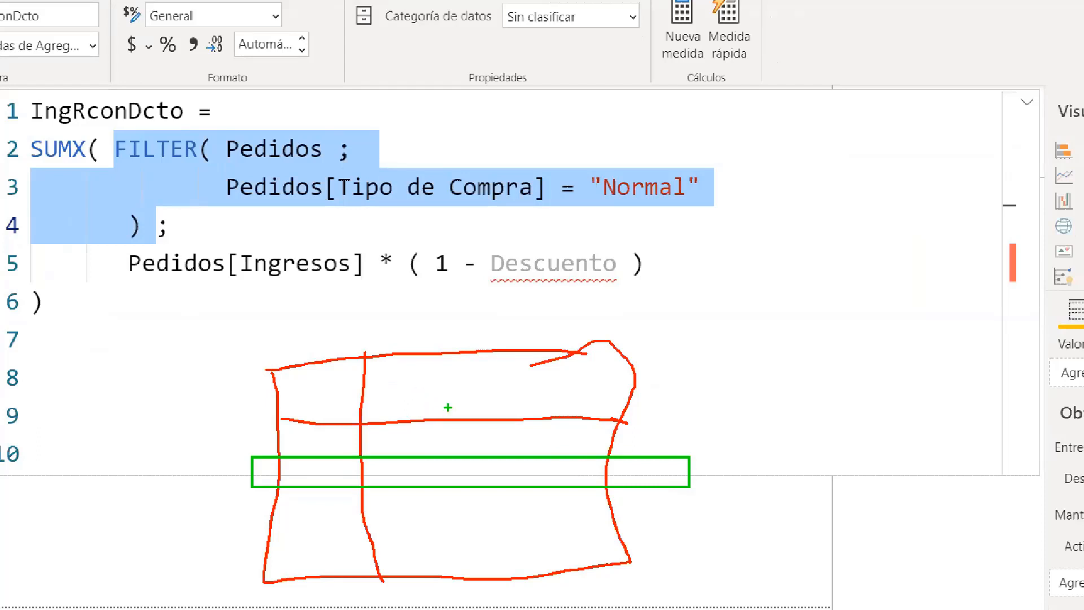
# Add a red column divider to the sketched table, label the middle column Cat, and write CyN in the framed row
pyautogui.press('r')
pyautogui.moveTo(467, 348); pyautogui.dragTo(468, 587)
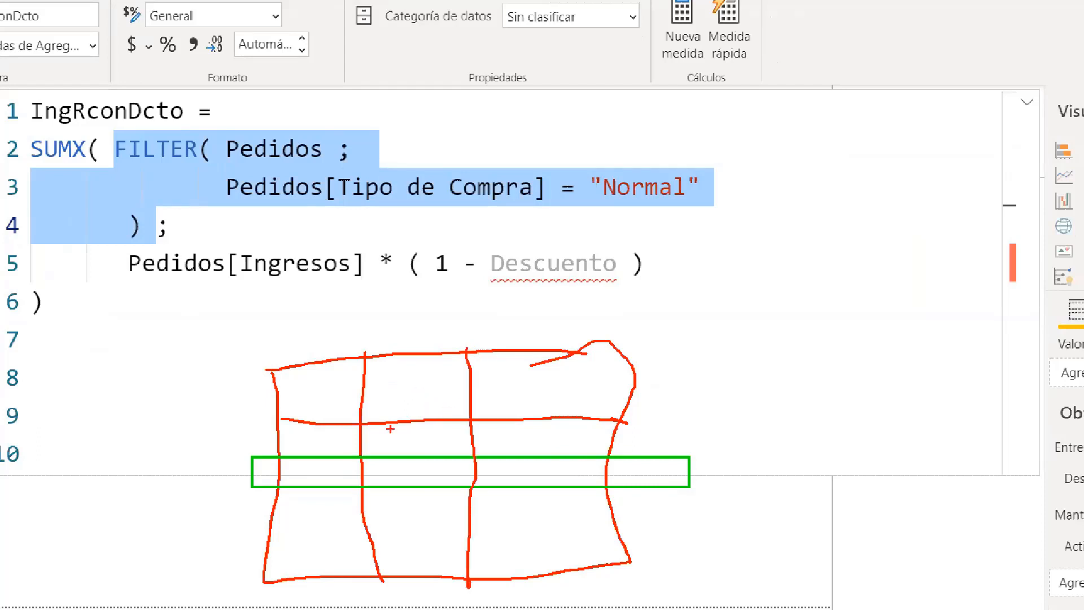
pyautogui.moveTo(402, 373)
pyautogui.mouseDown()
pyautogui.moveTo(404, 399)
pyautogui.moveTo(437, 389)
pyautogui.moveTo(449, 398)
pyautogui.mouseUp()
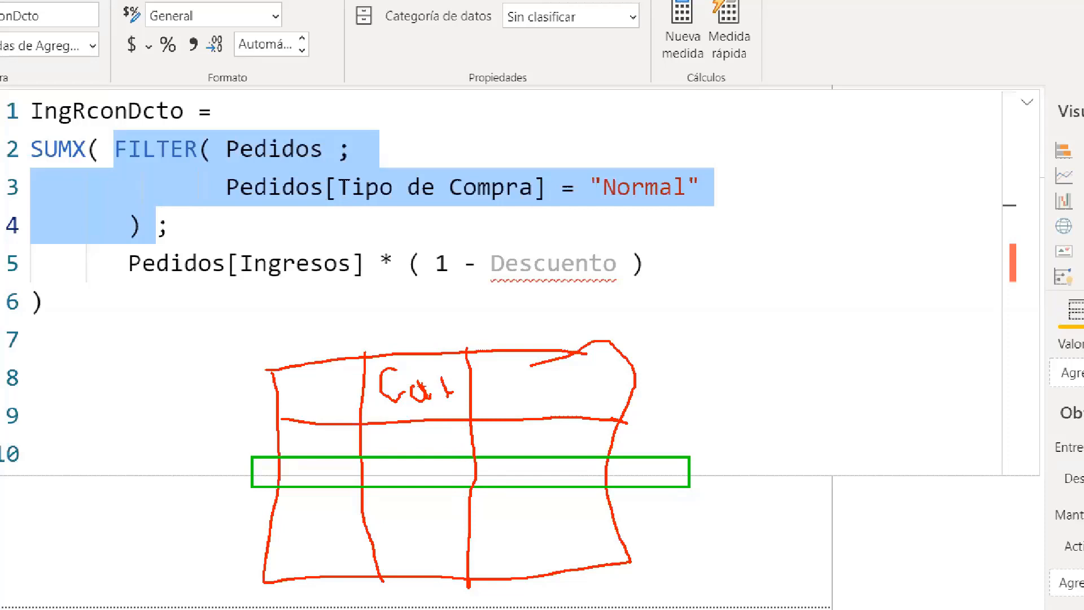
pyautogui.moveTo(393, 466)
pyautogui.mouseDown()
pyautogui.moveTo(414, 484)
pyautogui.moveTo(432, 464)
pyautogui.moveTo(456, 464)
pyautogui.mouseUp()
# Sketch a second red table beside the formula with a header row and two columns
pyautogui.moveTo(777, 214)
pyautogui.mouseDown()
pyautogui.moveTo(780, 391)
pyautogui.moveTo(954, 420)
pyautogui.moveTo(1016, 207)
pyautogui.moveTo(762, 212)
pyautogui.mouseUp()
pyautogui.moveTo(773, 261); pyautogui.dragTo(1013, 267)
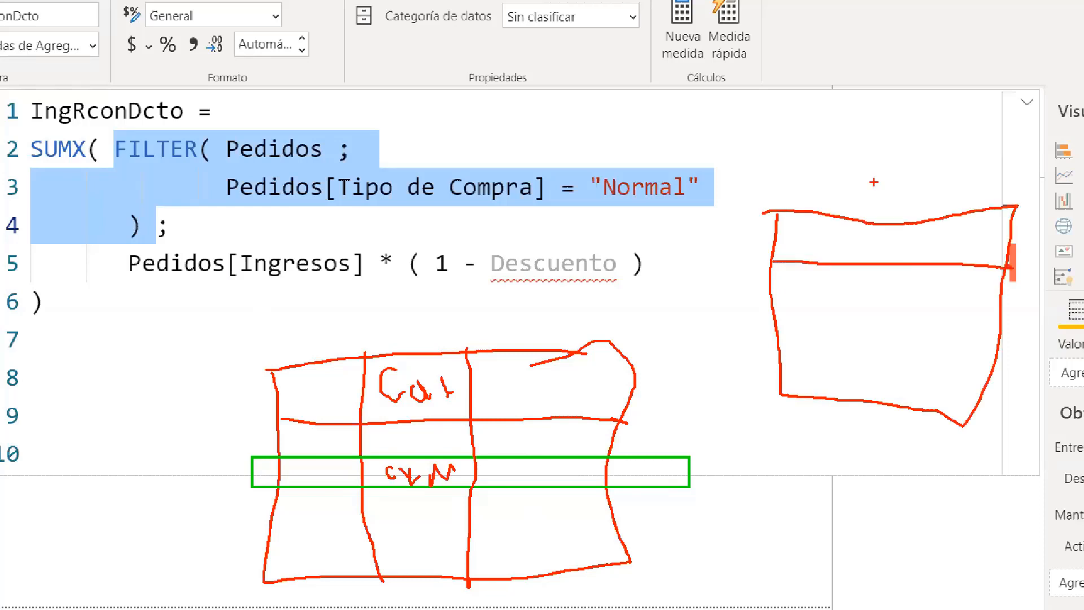
pyautogui.moveTo(905, 225)
pyautogui.mouseDown()
pyautogui.moveTo(891, 335)
pyautogui.moveTo(899, 392)
pyautogui.moveTo(889, 415)
pyautogui.mouseUp()
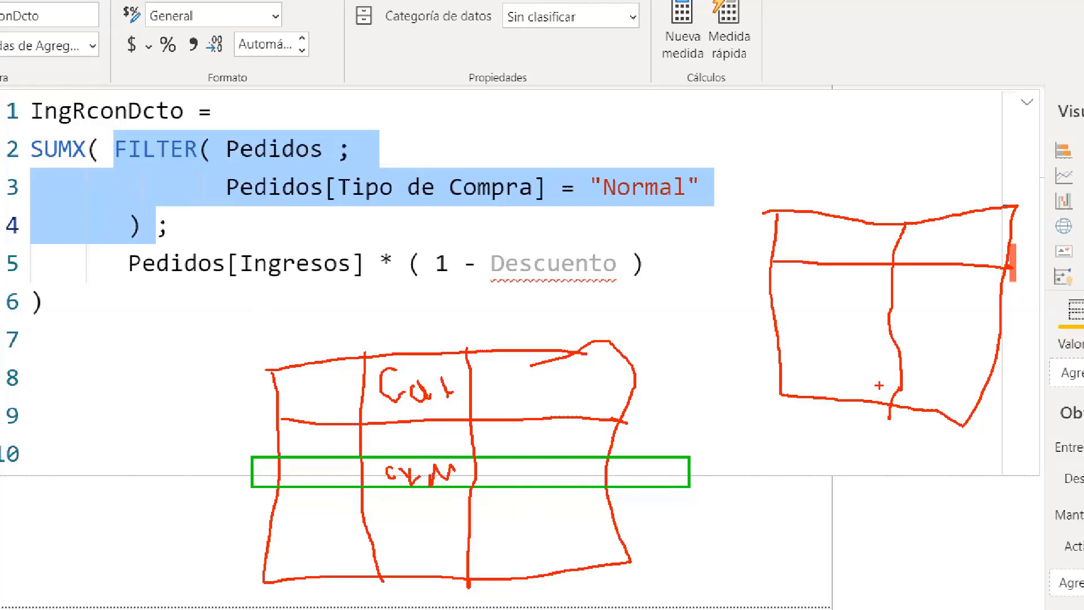
# Label the second table's columns Cat and Pct, and fill its row with CyN and 0,2
pyautogui.moveTo(810, 224)
pyautogui.mouseDown()
pyautogui.moveTo(808, 245)
pyautogui.moveTo(840, 244)
pyautogui.moveTo(843, 233)
pyautogui.mouseUp()
pyautogui.moveTo(861, 223)
pyautogui.mouseDown()
pyautogui.moveTo(862, 247)
pyautogui.moveTo(947, 213)
pyautogui.moveTo(944, 236)
pyautogui.mouseUp()
pyautogui.moveTo(958, 240); pyautogui.dragTo(987, 263)
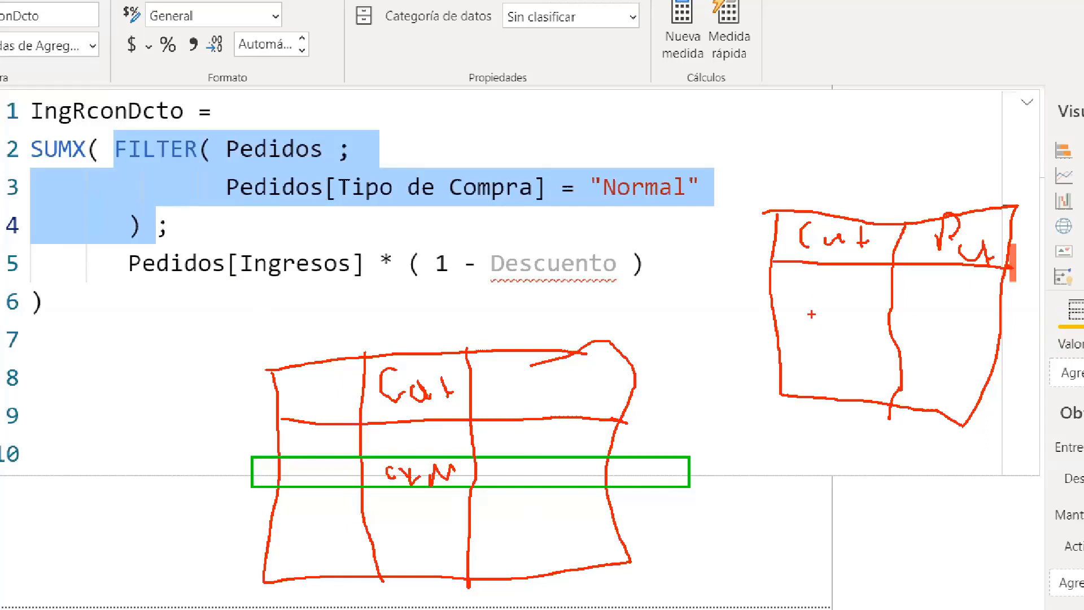
pyautogui.moveTo(819, 315); pyautogui.dragTo(812, 336)
pyautogui.moveTo(824, 317)
pyautogui.mouseDown()
pyautogui.moveTo(846, 315)
pyautogui.moveTo(852, 338)
pyautogui.mouseUp()
pyautogui.moveTo(863, 313)
pyautogui.mouseDown()
pyautogui.moveTo(869, 331)
pyautogui.moveTo(936, 317)
pyautogui.moveTo(961, 337)
pyautogui.mouseUp()
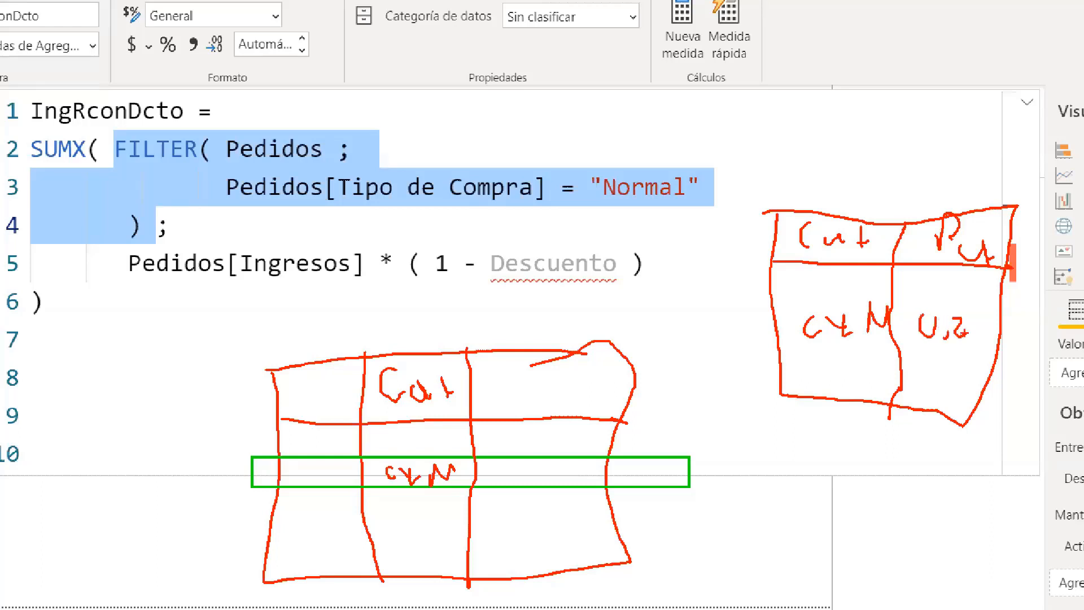
# Connect the two sketched tables with a red relationship line, marking its middle and both ends
pyautogui.moveTo(775, 328)
pyautogui.mouseDown()
pyautogui.moveTo(596, 319)
pyautogui.moveTo(452, 328)
pyautogui.moveTo(443, 345)
pyautogui.mouseUp()
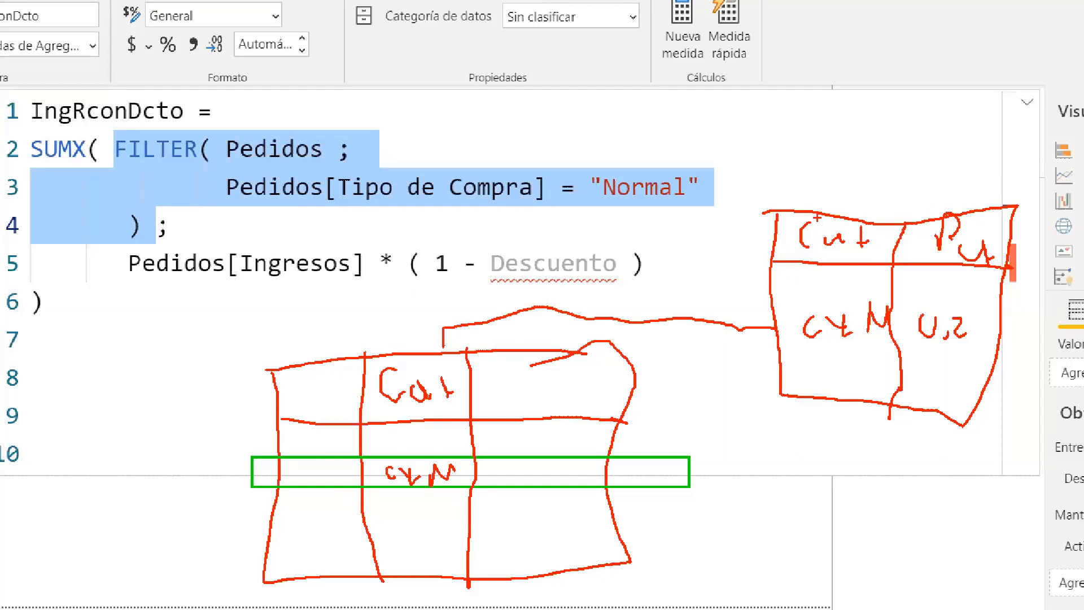
pyautogui.moveTo(634, 327)
pyautogui.mouseDown()
pyautogui.moveTo(624, 302)
pyautogui.moveTo(631, 325)
pyautogui.mouseUp()
pyautogui.moveTo(442, 338); pyautogui.dragTo(436, 350)
pyautogui.moveTo(757, 318); pyautogui.dragTo(772, 325)
# Circle CyN in the first table and the matching CyN row in the second, then leave annotation mode
pyautogui.moveTo(442, 461)
pyautogui.mouseDown()
pyautogui.moveTo(420, 451)
pyautogui.moveTo(384, 479)
pyautogui.moveTo(471, 464)
pyautogui.mouseUp()
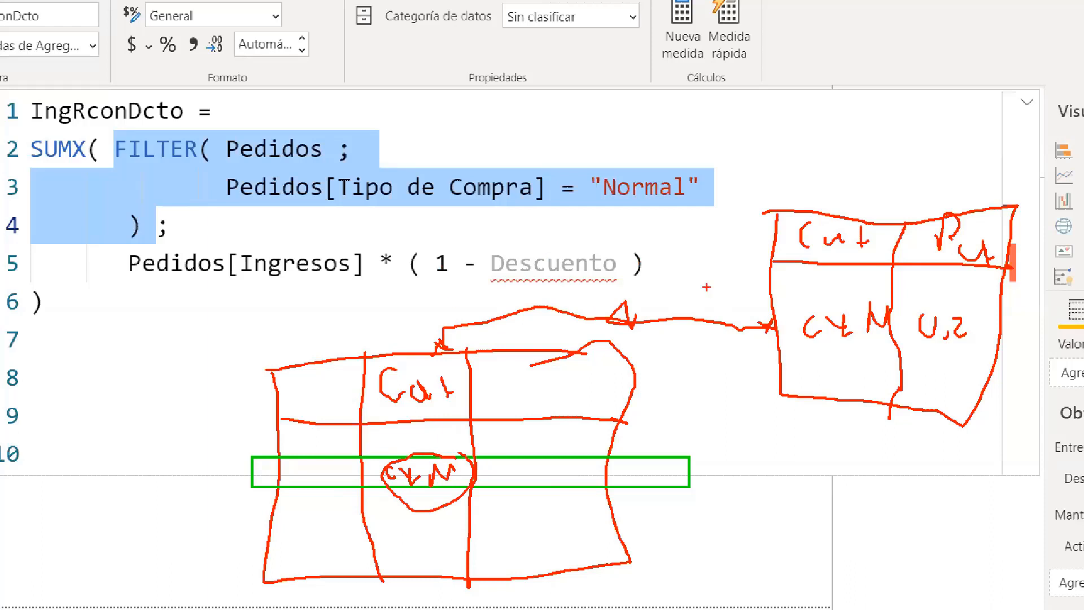
pyautogui.moveTo(911, 310)
pyautogui.mouseDown()
pyautogui.moveTo(901, 299)
pyautogui.moveTo(809, 291)
pyautogui.moveTo(759, 326)
pyautogui.moveTo(842, 339)
pyautogui.moveTo(1016, 334)
pyautogui.moveTo(910, 293)
pyautogui.mouseUp()
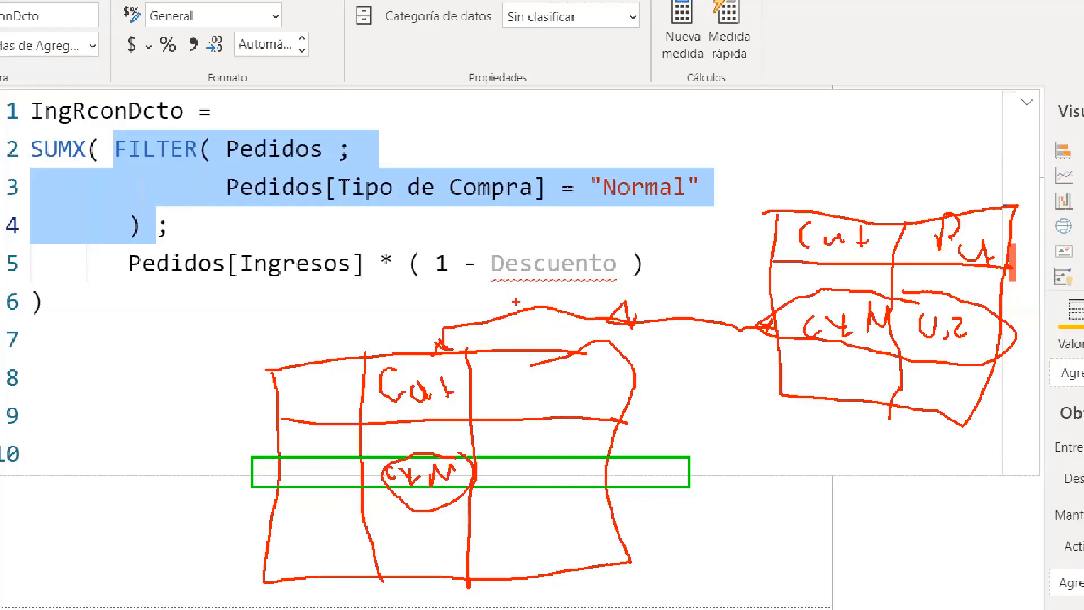
pyautogui.moveTo(566, 348); pyautogui.dragTo(569, 357)
pyautogui.press('Escape')
# Replace the Descuento placeholder with RELATED(Descuentos[Descuento]) and place the cursor at the end of line 5
pyautogui.doubleClick(541, 263)
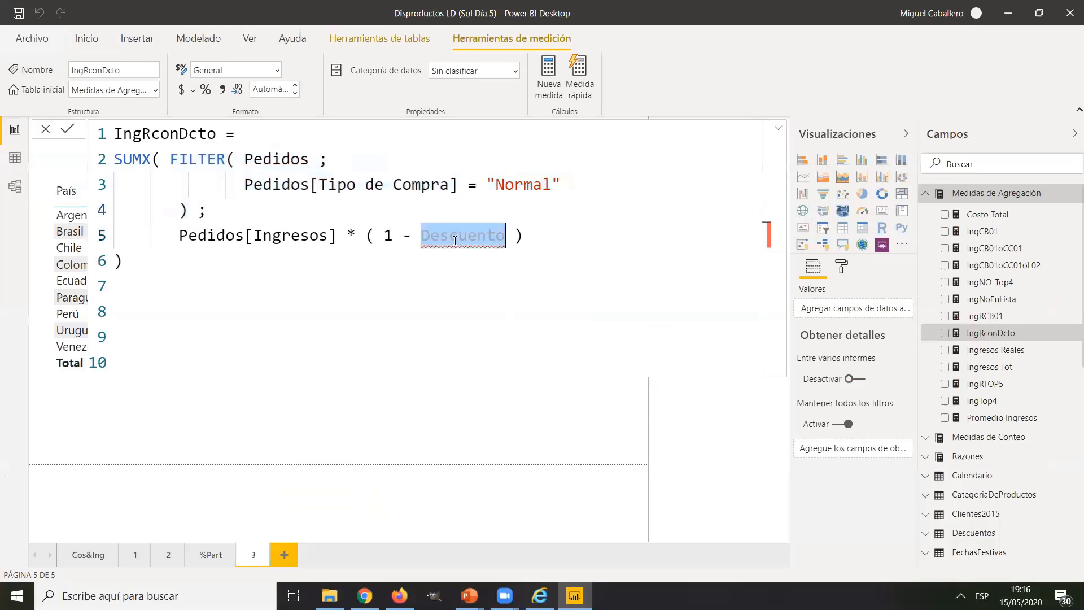
pyautogui.press('BackSpace')
pyautogui.write('rela')
pyautogui.press('Tab')
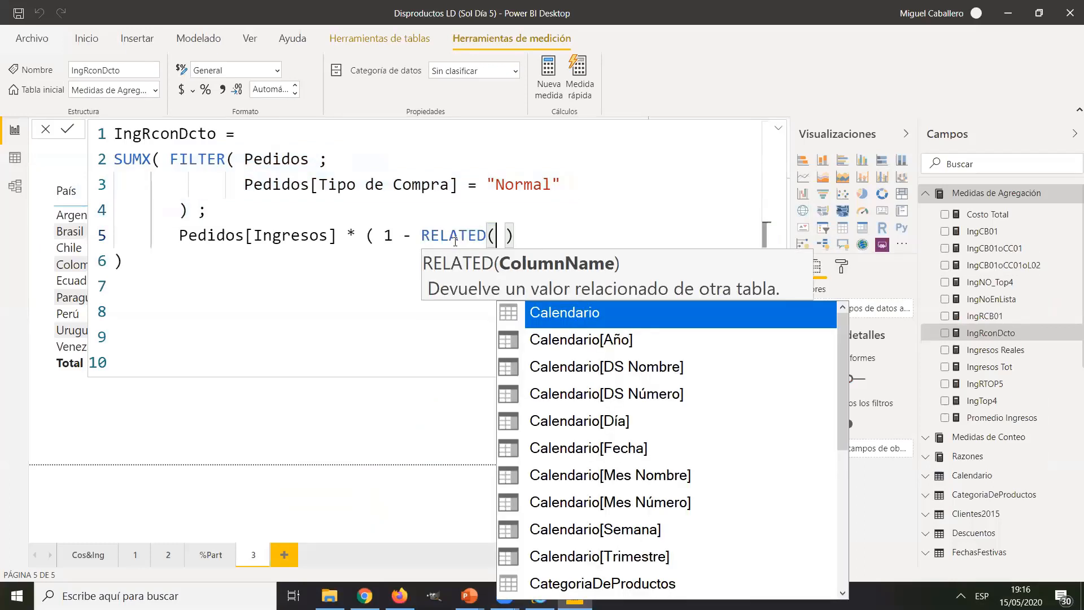
pyautogui.write('des')
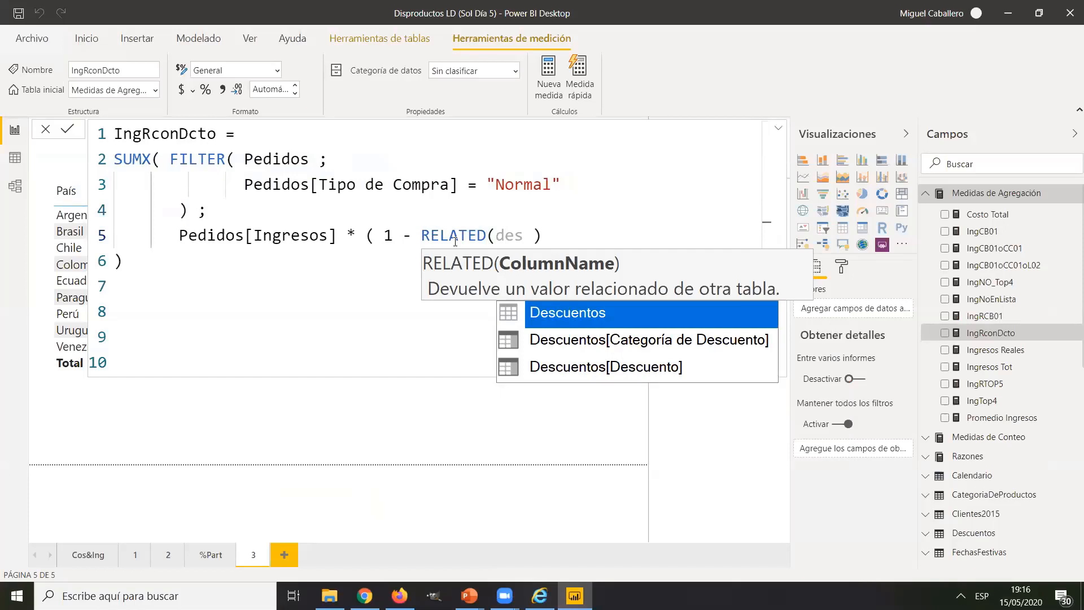
pyautogui.press('Down')
pyautogui.press('Down')
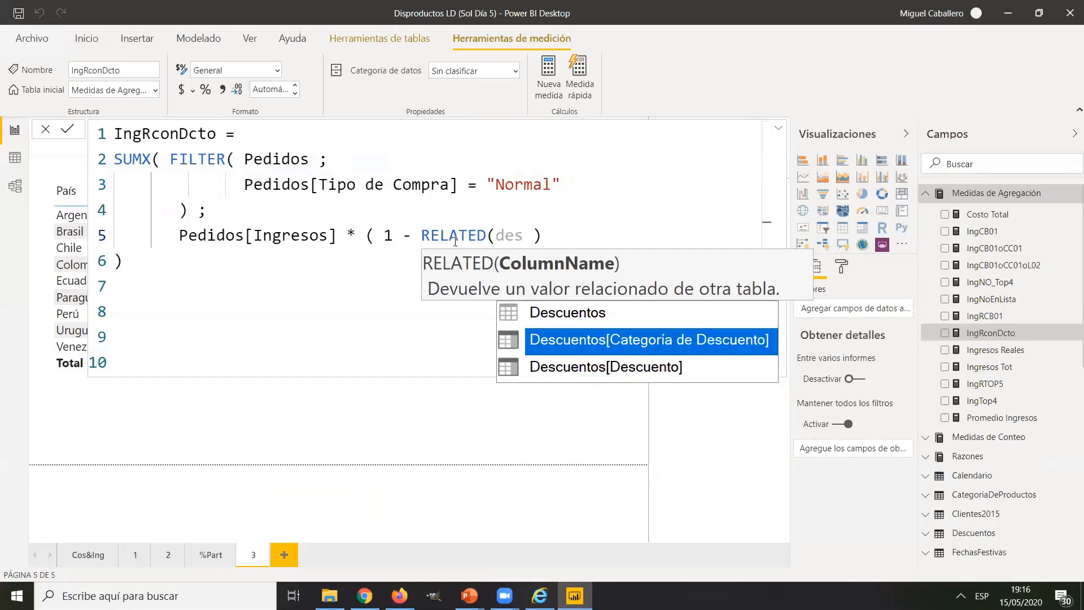
pyautogui.press('Tab')
pyautogui.write(')')
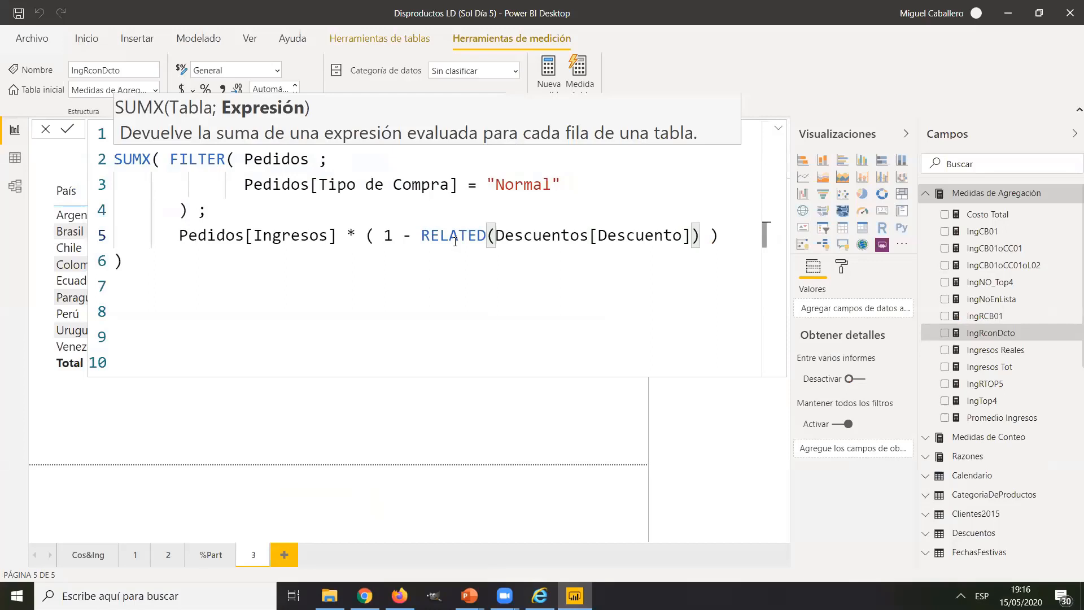
pyautogui.click(718, 234)
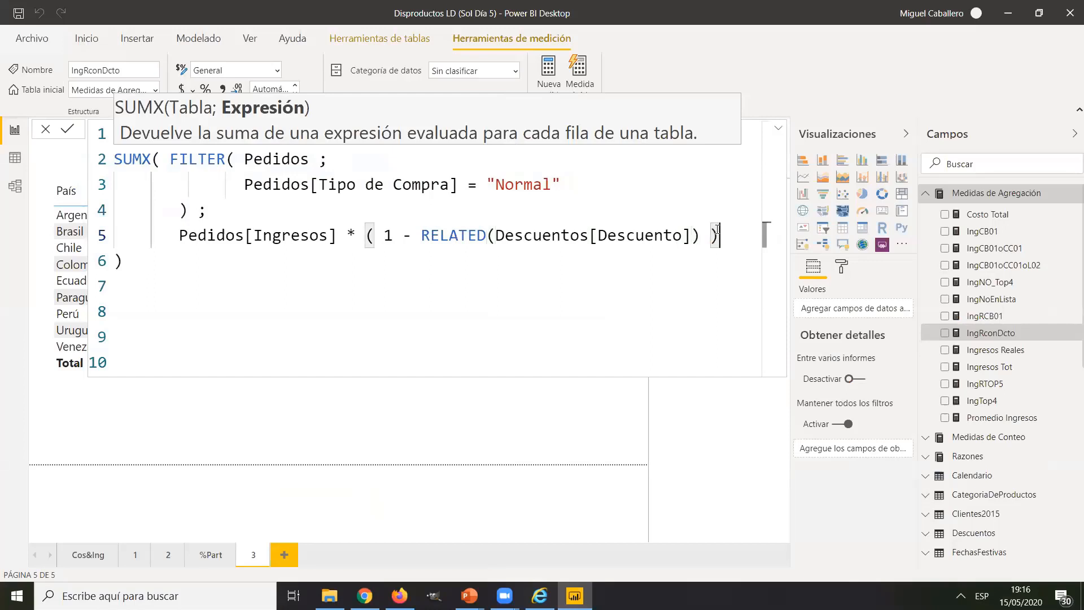
# Examine the discount expression Pedidos[Ingresos] * ( 1 - RELATED(Descuentos[Descuento]) ) in the IngRconDcto measure
pyautogui.doubleClick(383, 247)
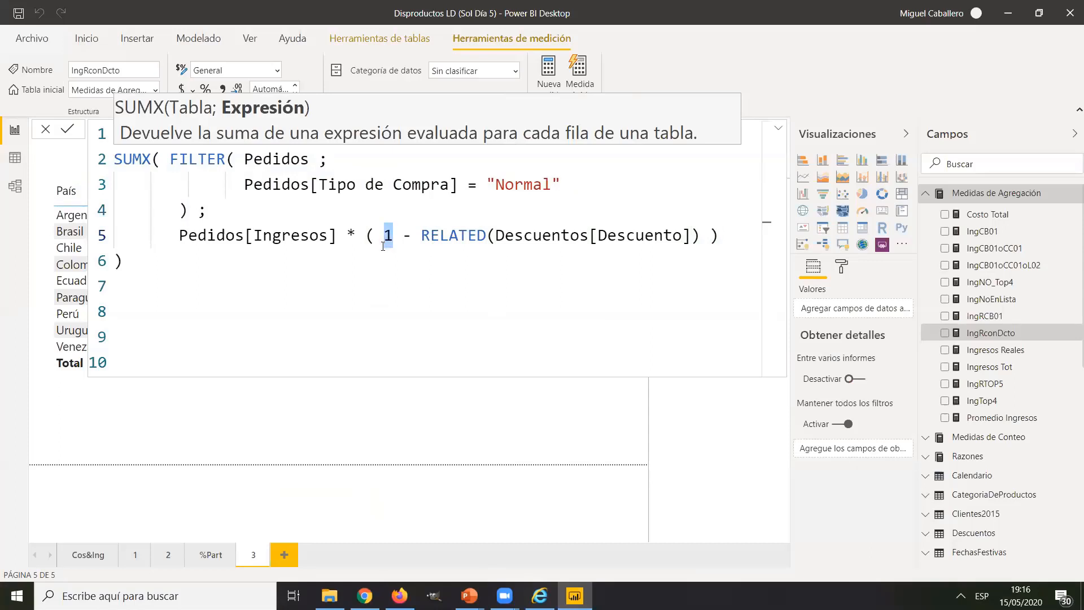
pyautogui.click(423, 236)
pyautogui.moveTo(424, 236); pyautogui.dragTo(690, 237)
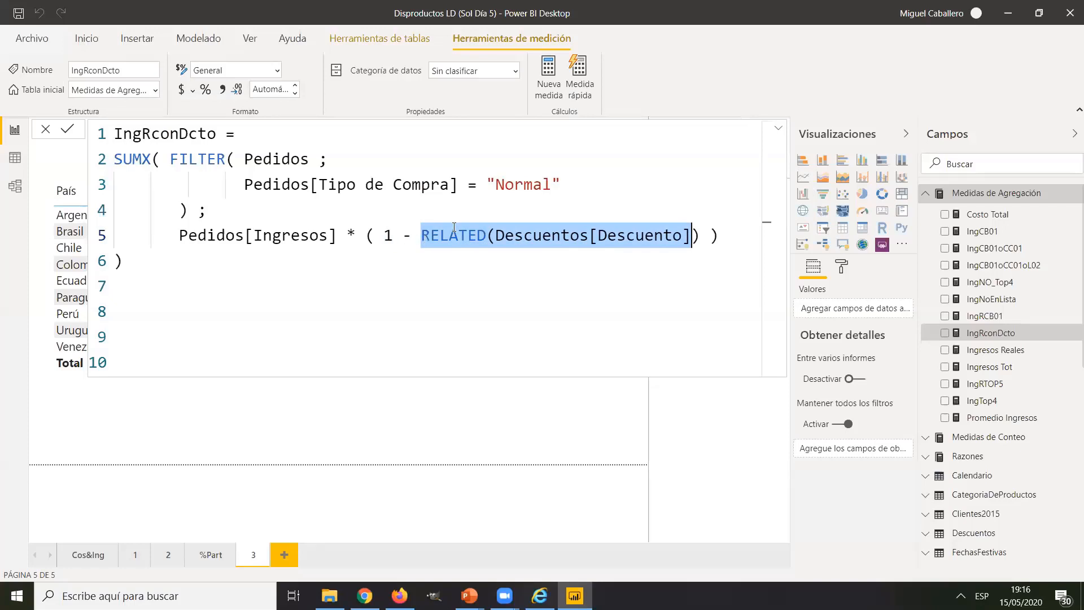
pyautogui.moveTo(169, 235); pyautogui.dragTo(735, 237)
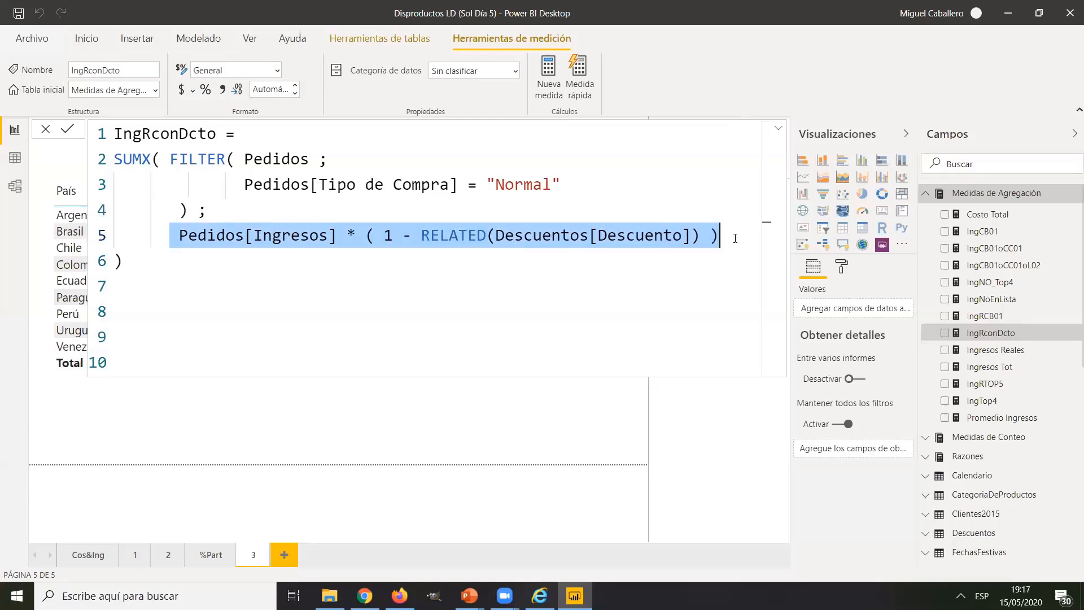
# Commit the IngRconDcto measure, add it to the country matrix's values and remove the duplicate Ingresos Reales column
pyautogui.click(166, 265)
pyautogui.press('Return')
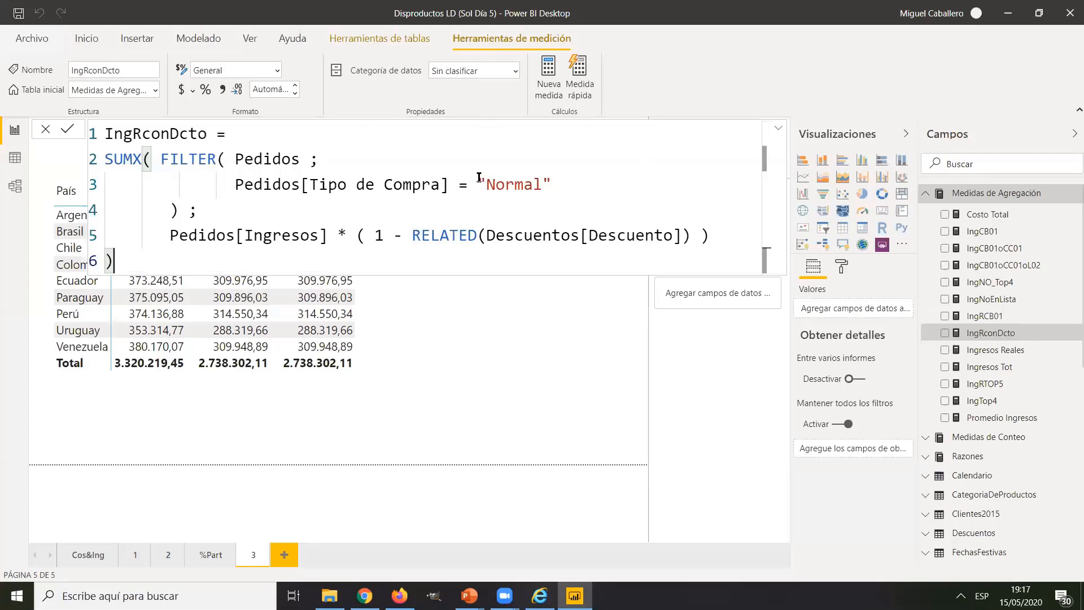
pyautogui.click(302, 266)
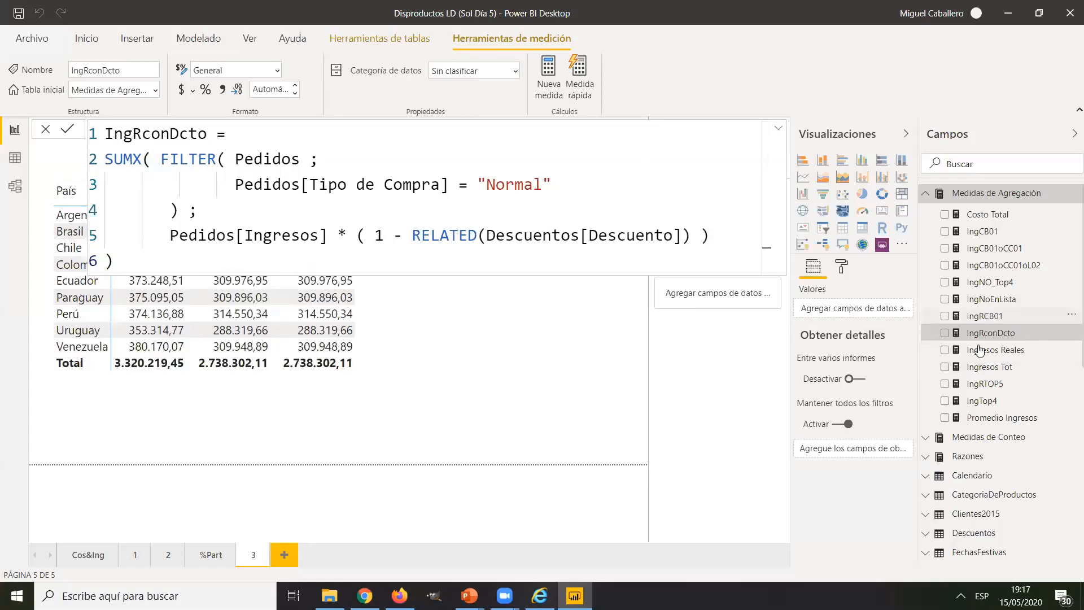
pyautogui.moveTo(1006, 334); pyautogui.dragTo(341, 333)
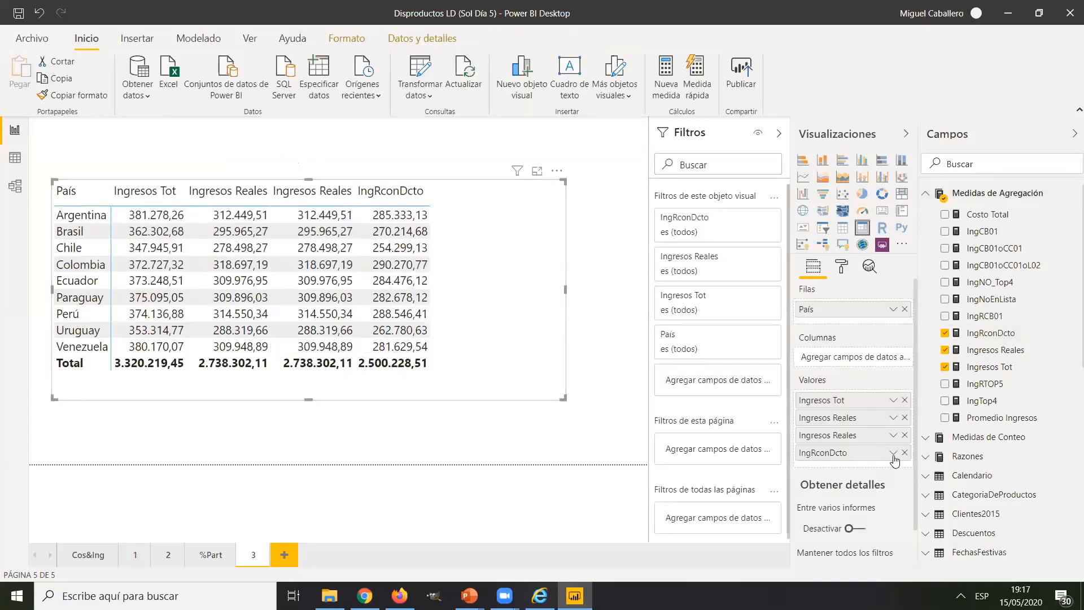
pyautogui.click(904, 435)
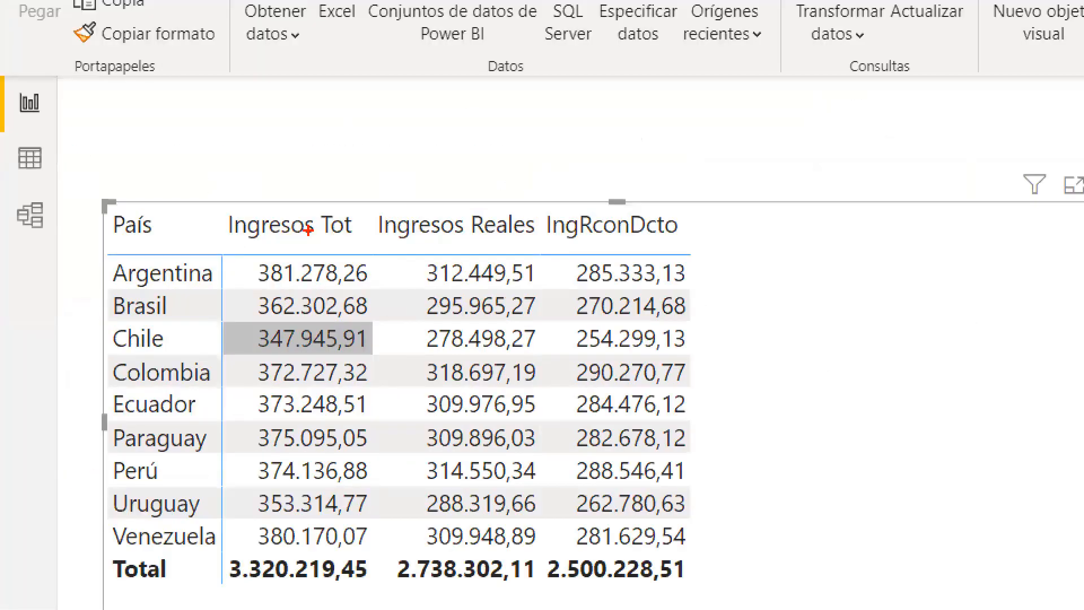
pyautogui.moveTo(308, 230); pyautogui.dragTo(337, 181)
pyautogui.moveTo(337, 110)
pyautogui.mouseDown()
pyautogui.moveTo(340, 161)
pyautogui.moveTo(293, 165)
pyautogui.mouseUp()
pyautogui.moveTo(355, 137); pyautogui.dragTo(406, 148)
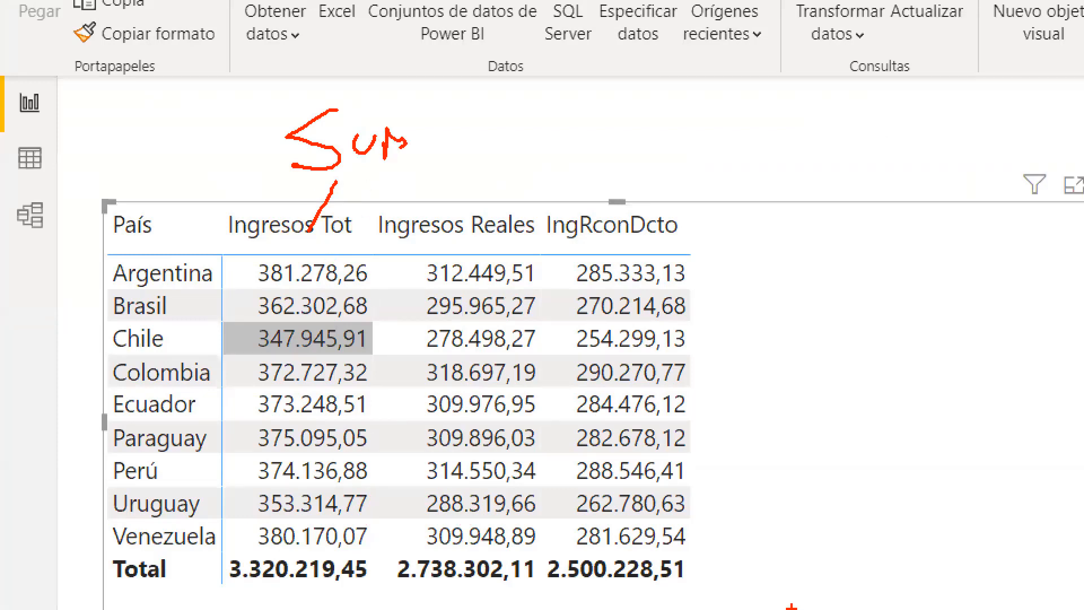
pyautogui.moveTo(464, 211); pyautogui.dragTo(481, 187)
pyautogui.moveTo(633, 202); pyautogui.dragTo(648, 186)
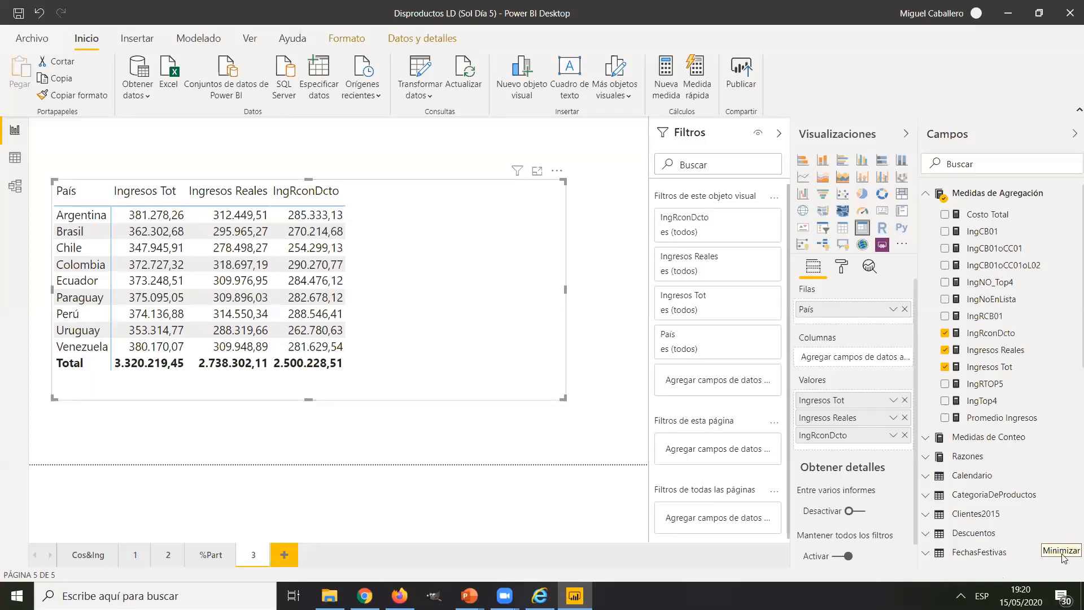
# Duplicate report page 3 and rename the copy as 4
pyautogui.click(631, 357)
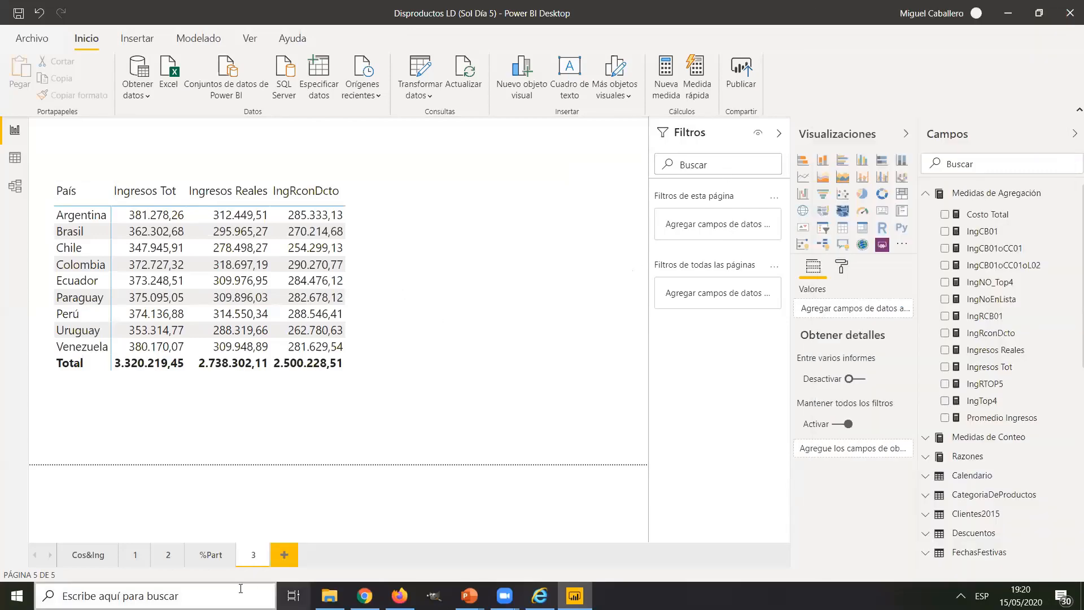
pyautogui.rightClick(243, 557)
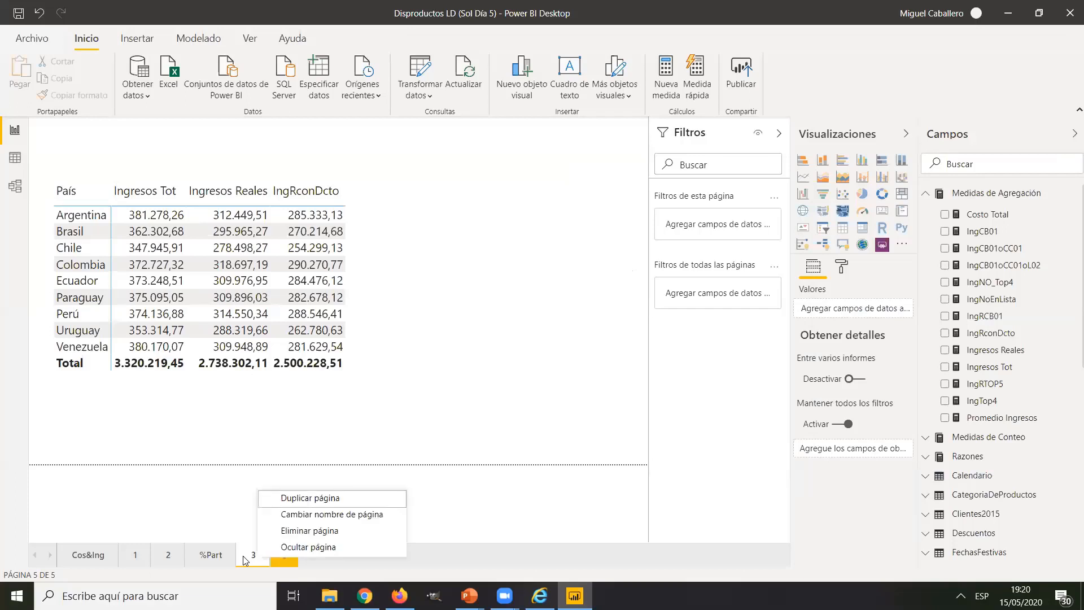
pyautogui.click(301, 499)
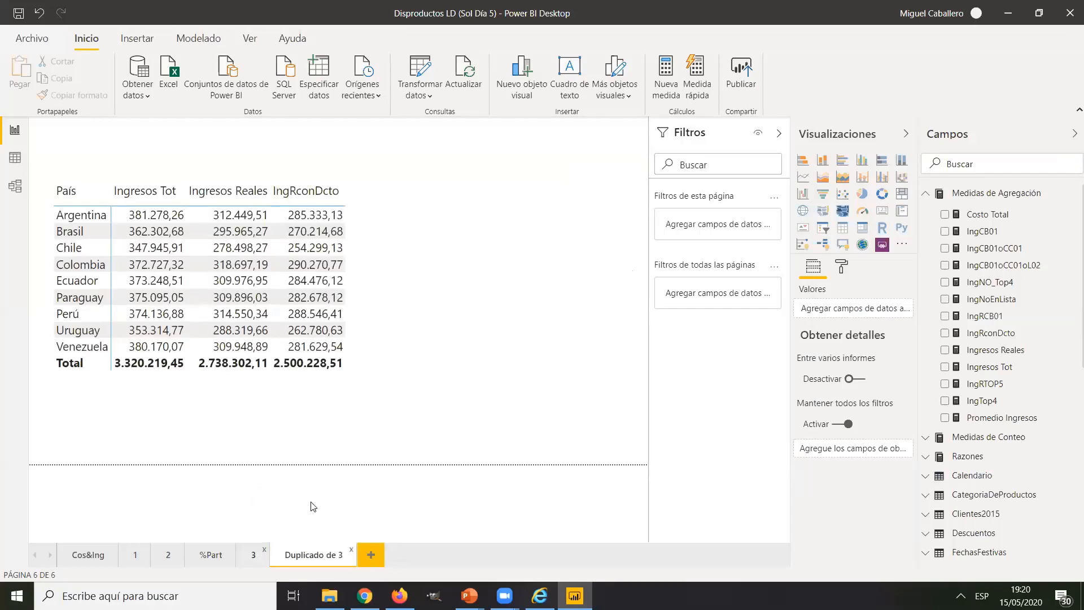
pyautogui.doubleClick(314, 554)
pyautogui.write('4')
pyautogui.press('Return')
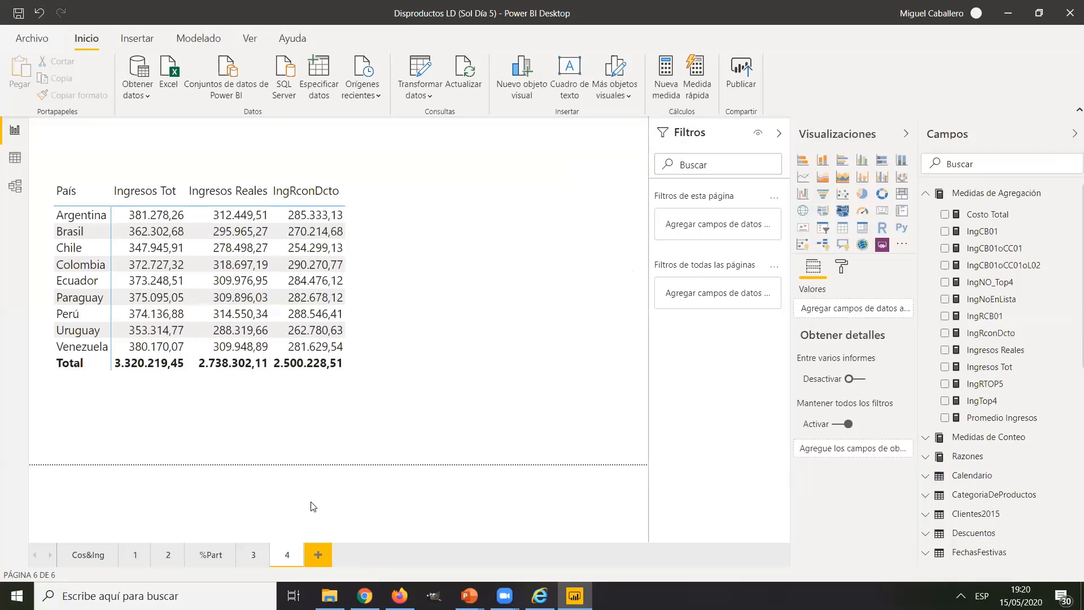
# Replace País with Año from the Calendario table in the matrix rows and collapse the formula editor
pyautogui.click(412, 307)
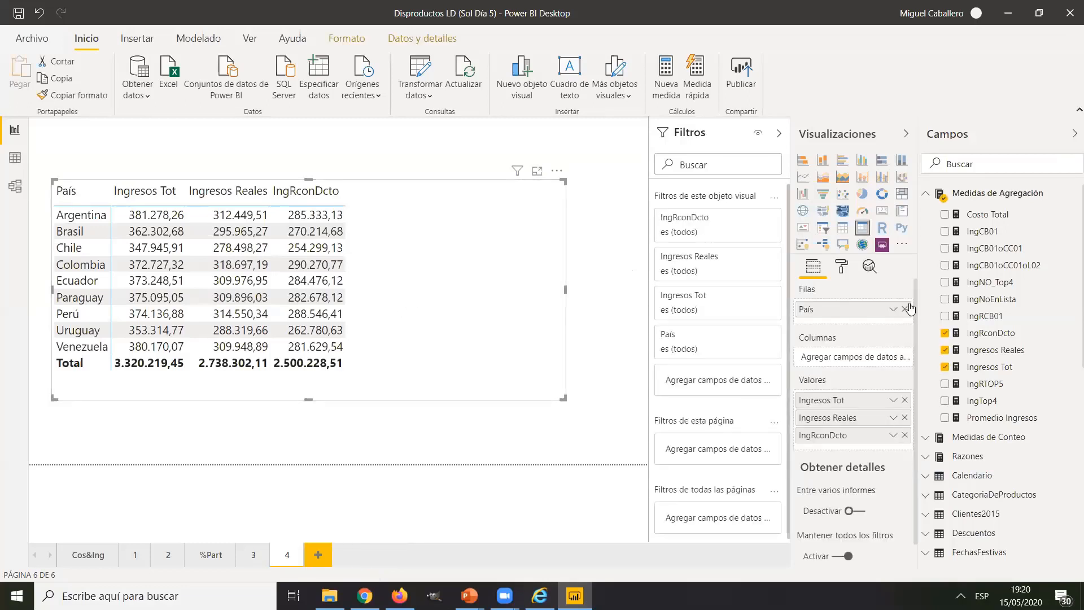
pyautogui.click(924, 194)
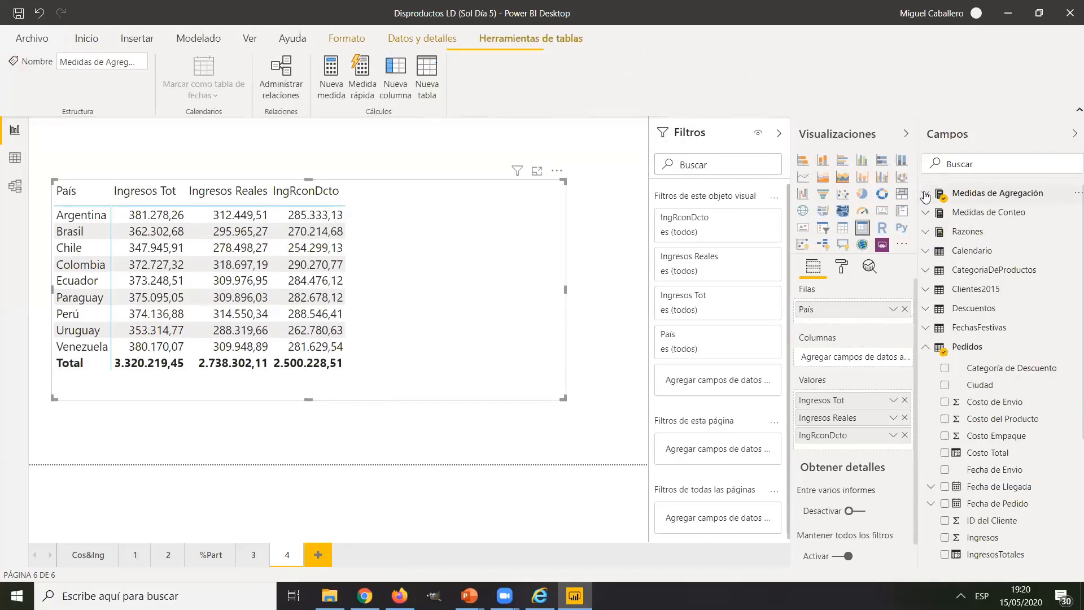
pyautogui.click(925, 350)
pyautogui.click(959, 250)
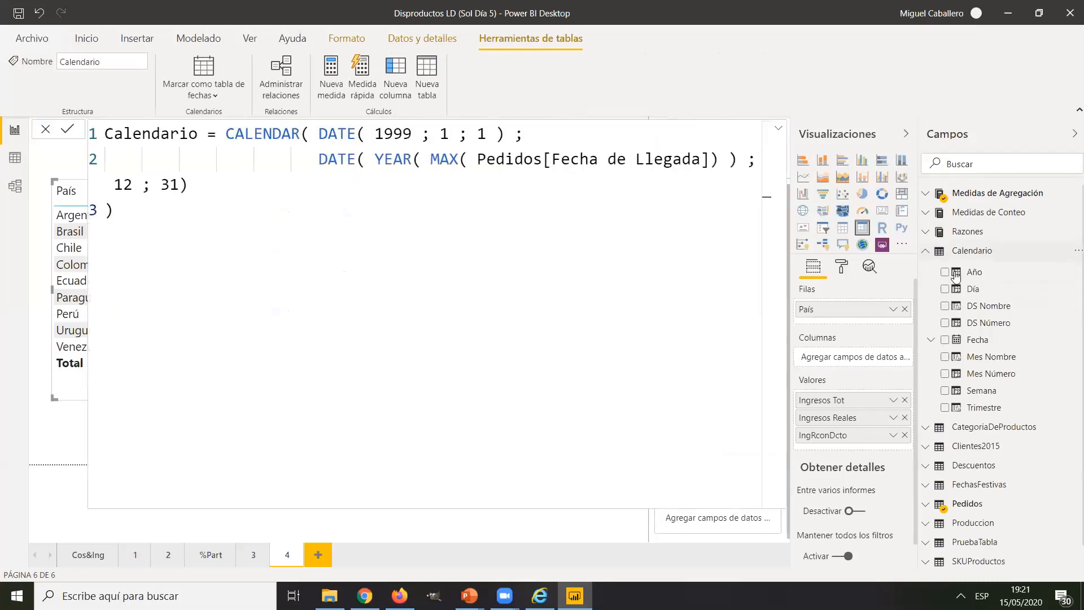
pyautogui.moveTo(970, 274); pyautogui.dragTo(906, 309)
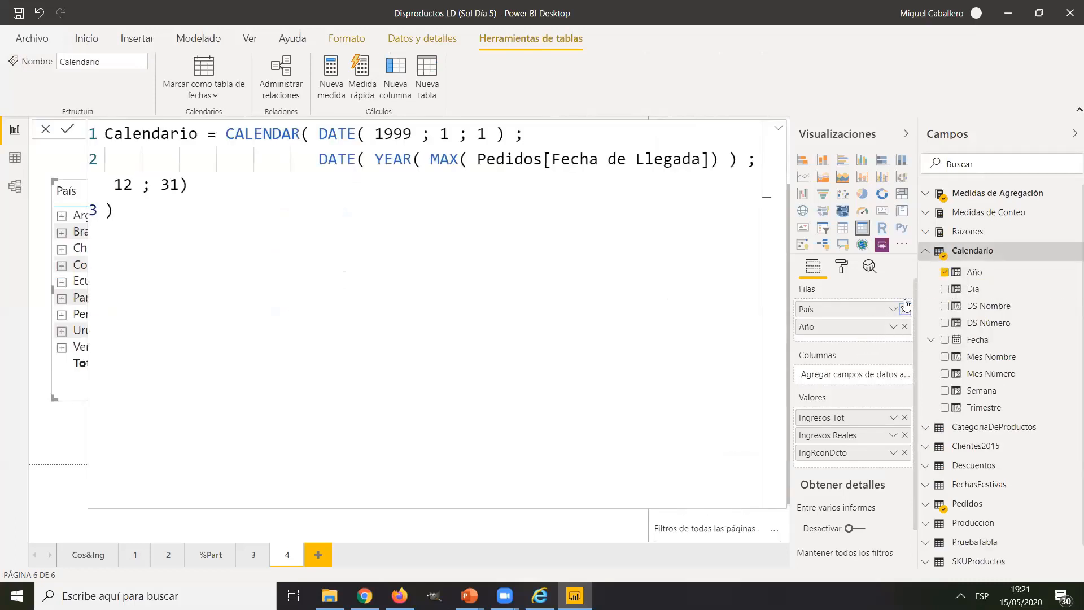
pyautogui.click(905, 308)
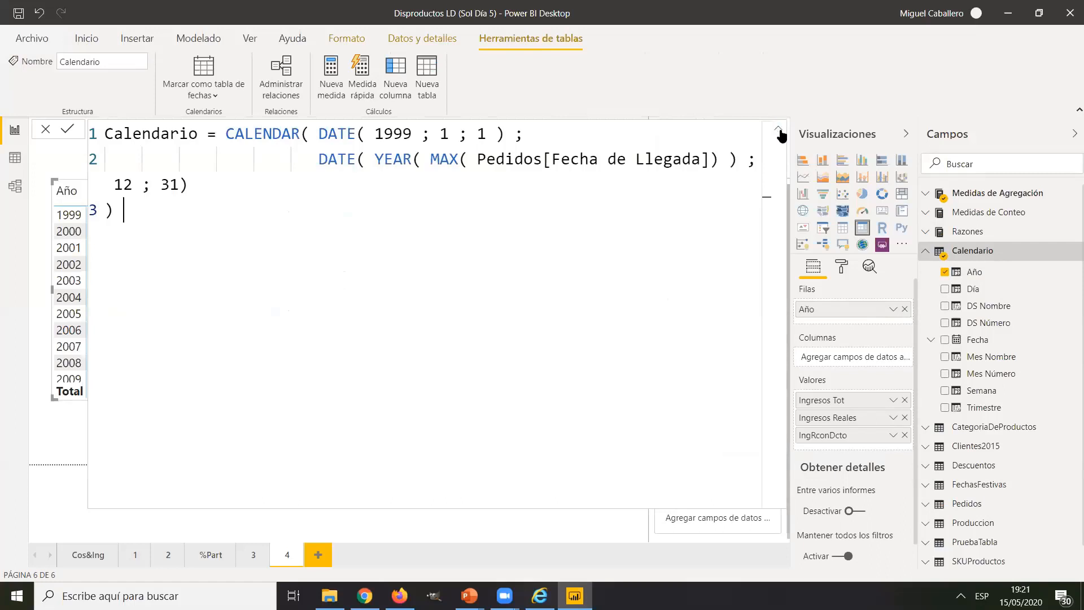
pyautogui.click(778, 129)
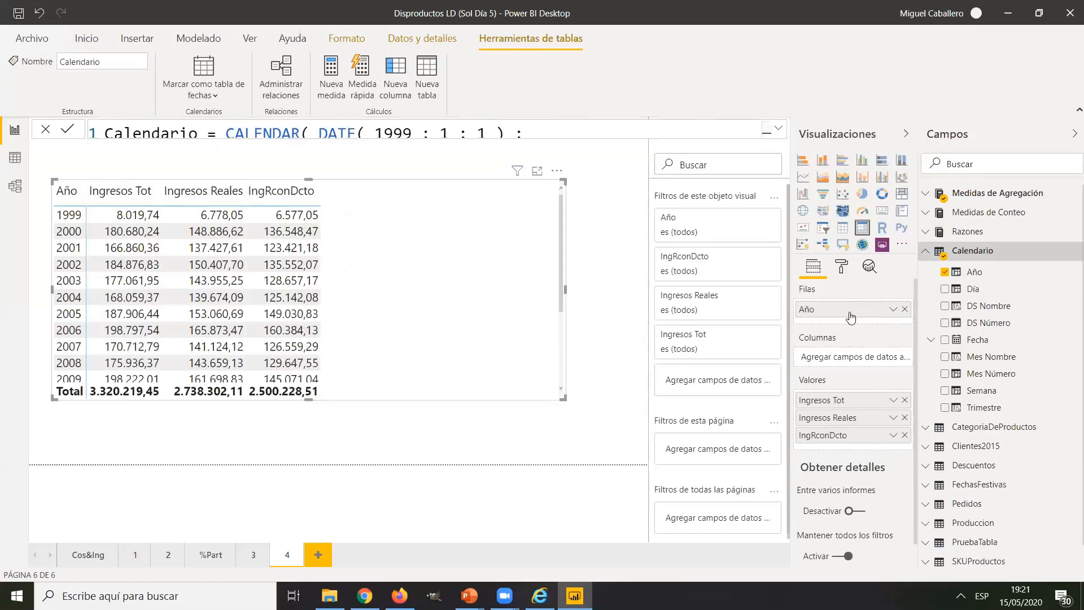
# Remove Ingresos Tot, IngRconDcto and Ingresos Reales from the matrix values
pyautogui.click(987, 260)
pyautogui.click(904, 400)
pyautogui.click(904, 417)
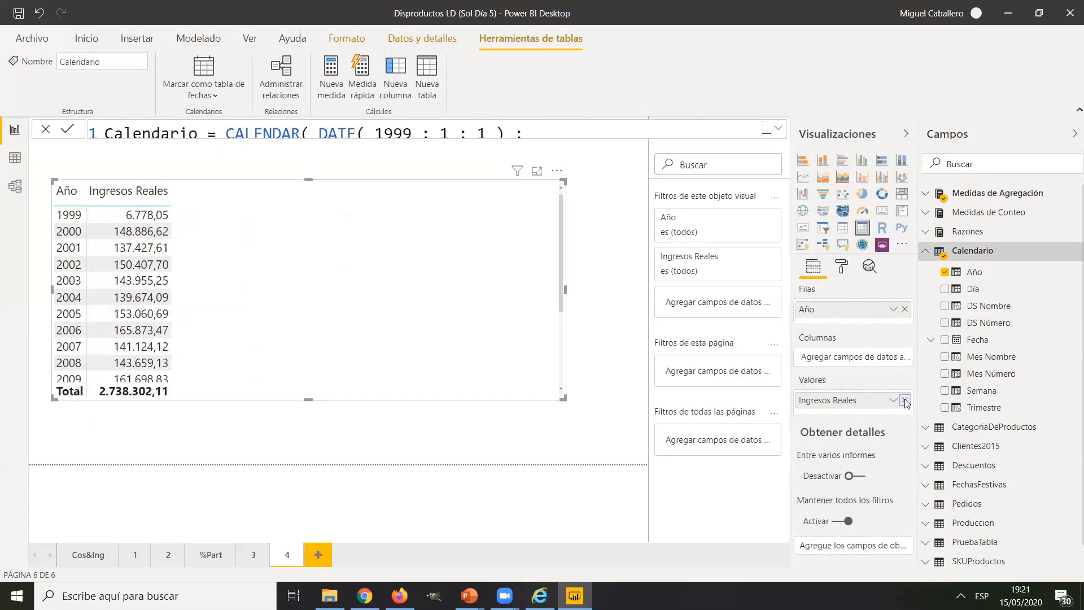
pyautogui.click(904, 401)
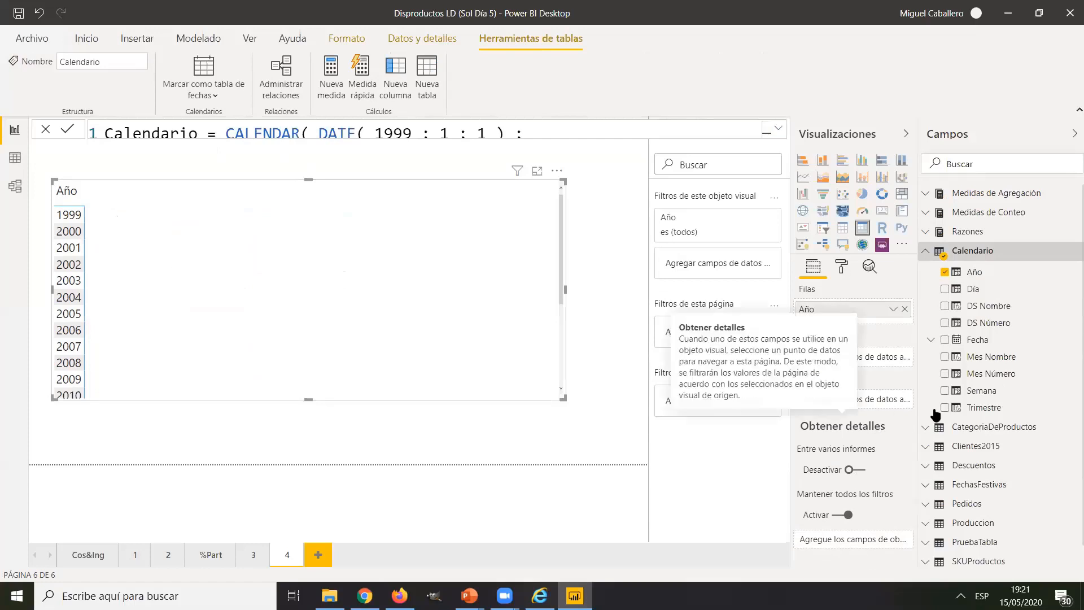
# Review the Promedio Ingresos formula in Medidas de Agregación and add that measure to the matrix values
pyautogui.moveTo(973, 374); pyautogui.dragTo(962, 237)
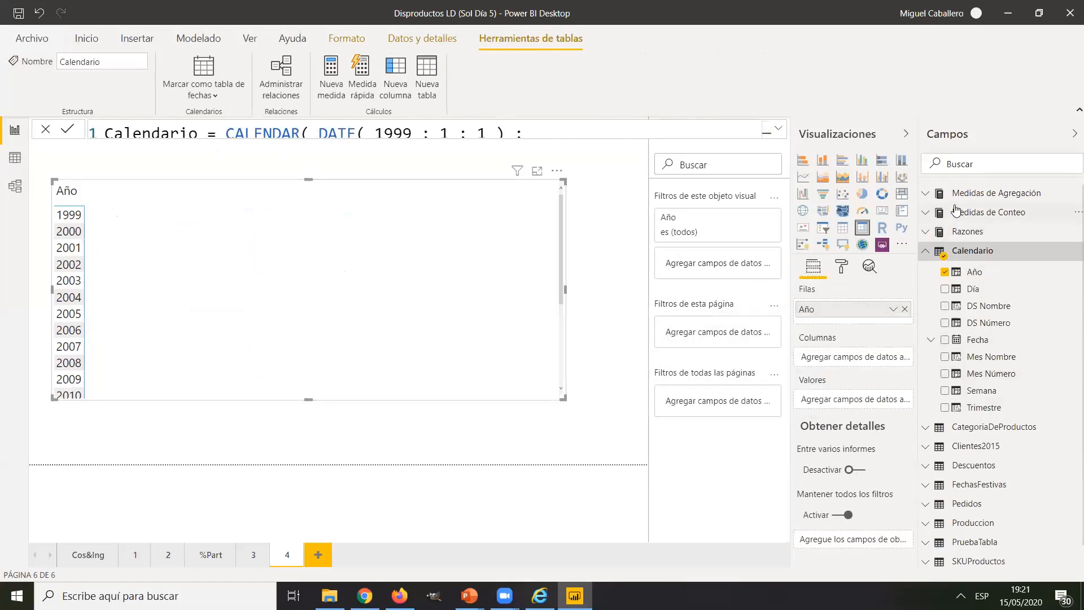
pyautogui.click(926, 202)
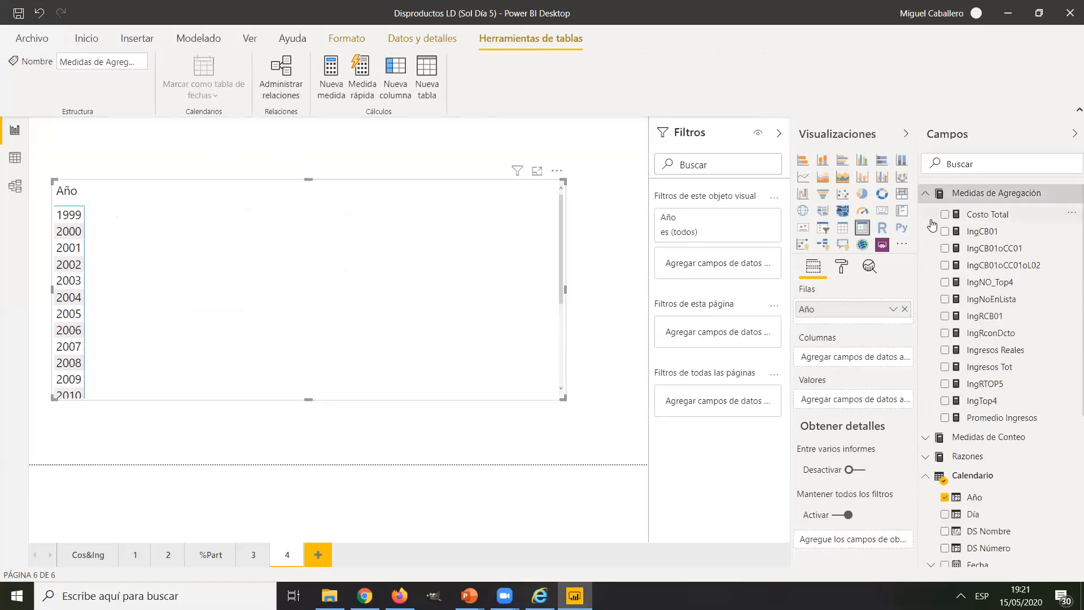
pyautogui.click(997, 421)
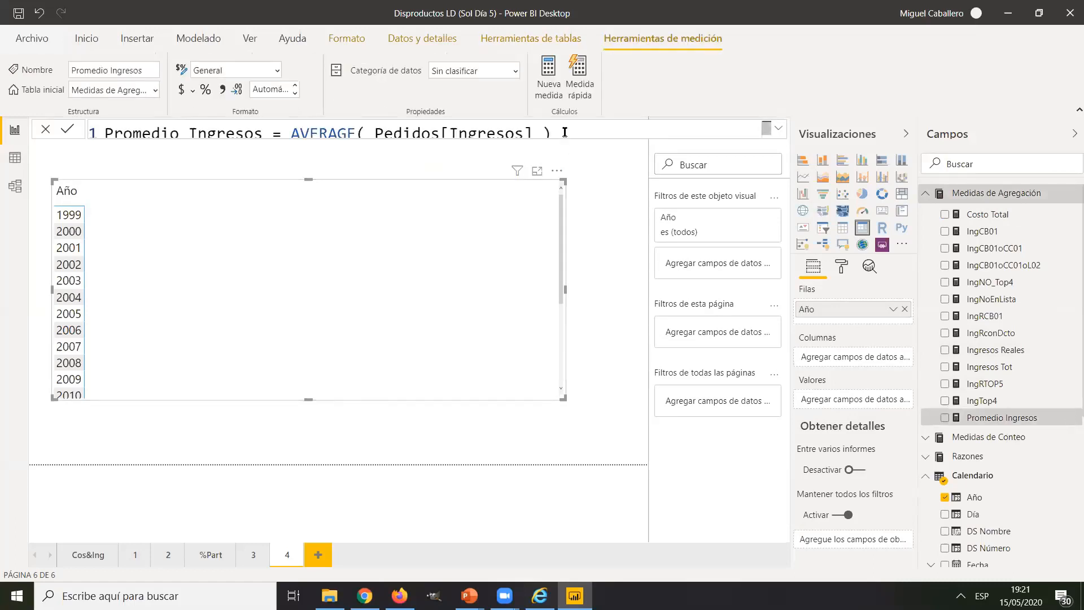
pyautogui.click(778, 128)
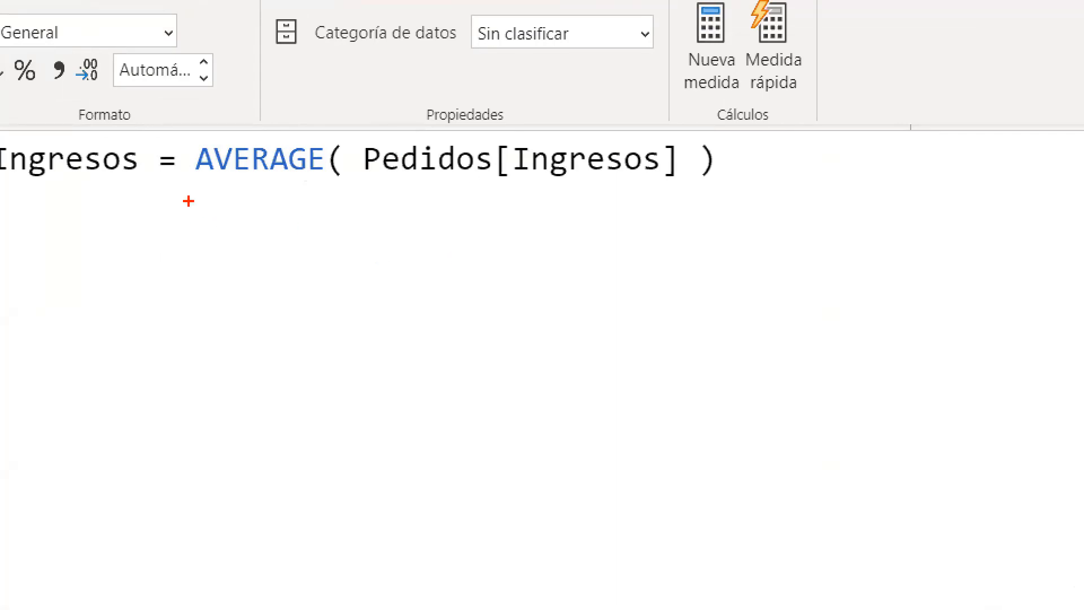
pyautogui.moveTo(191, 199); pyautogui.dragTo(711, 207)
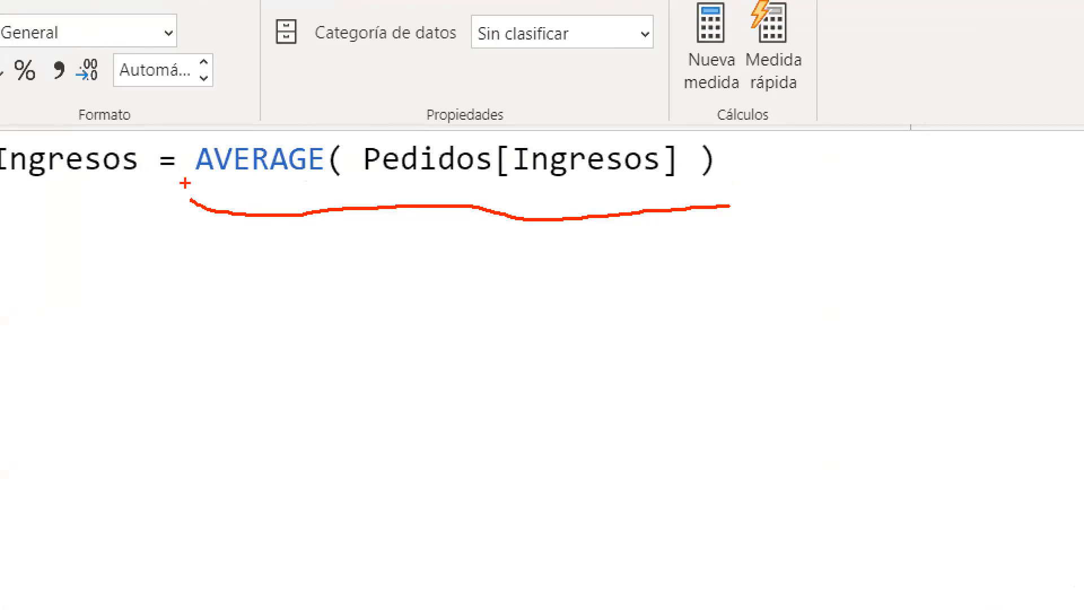
pyautogui.press('Escape')
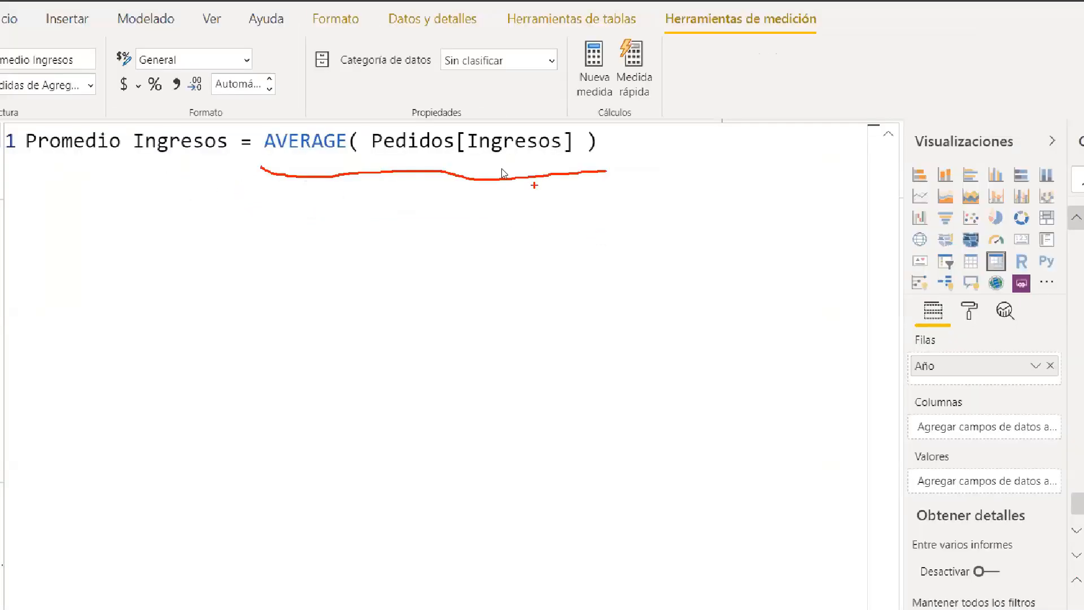
pyautogui.press('Escape')
pyautogui.moveTo(999, 418); pyautogui.dragTo(860, 407)
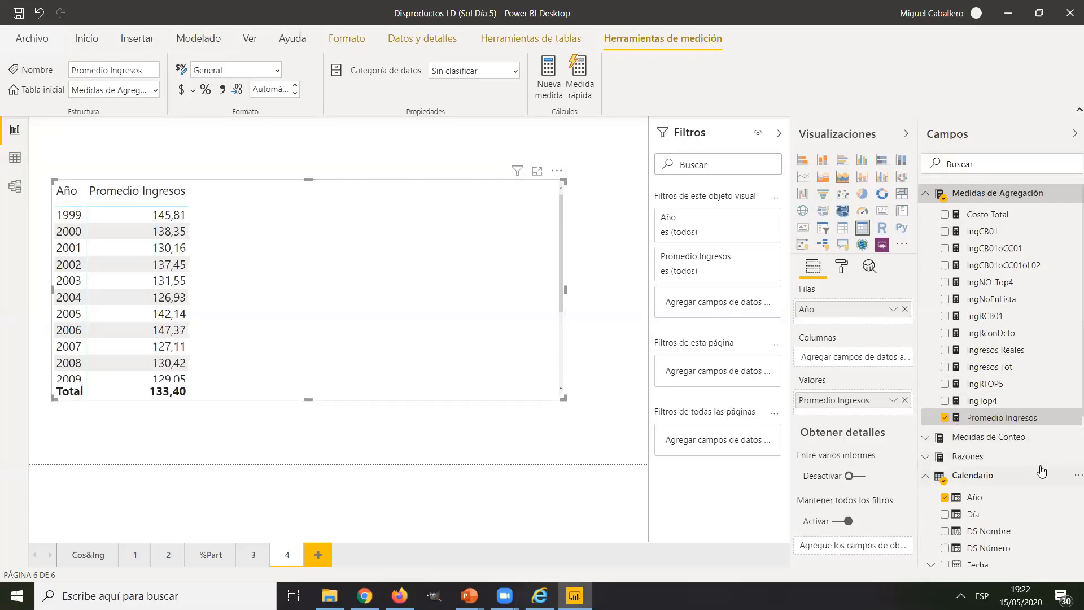
pyautogui.click(990, 401)
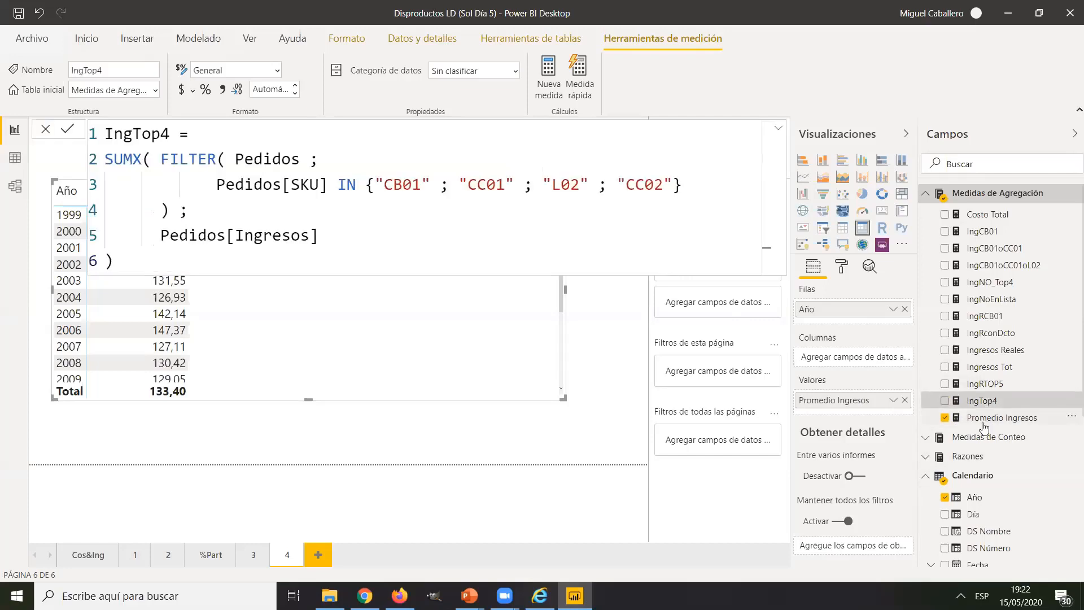
pyautogui.click(990, 418)
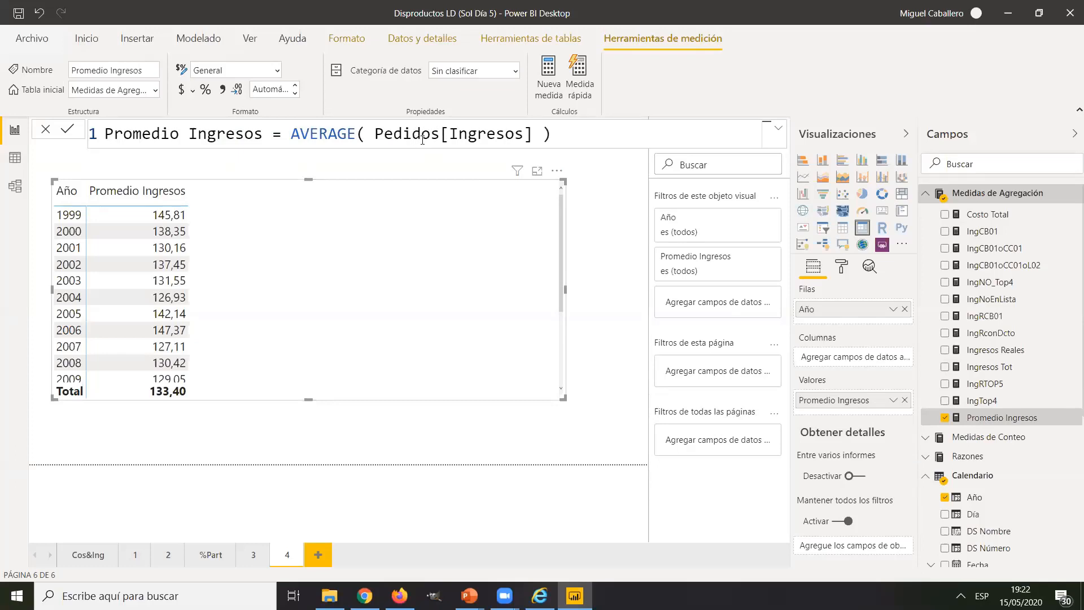
# Enlarge the Año matrix downward so that more year rows fit, keeping it above the page's lower edge
pyautogui.click(596, 281)
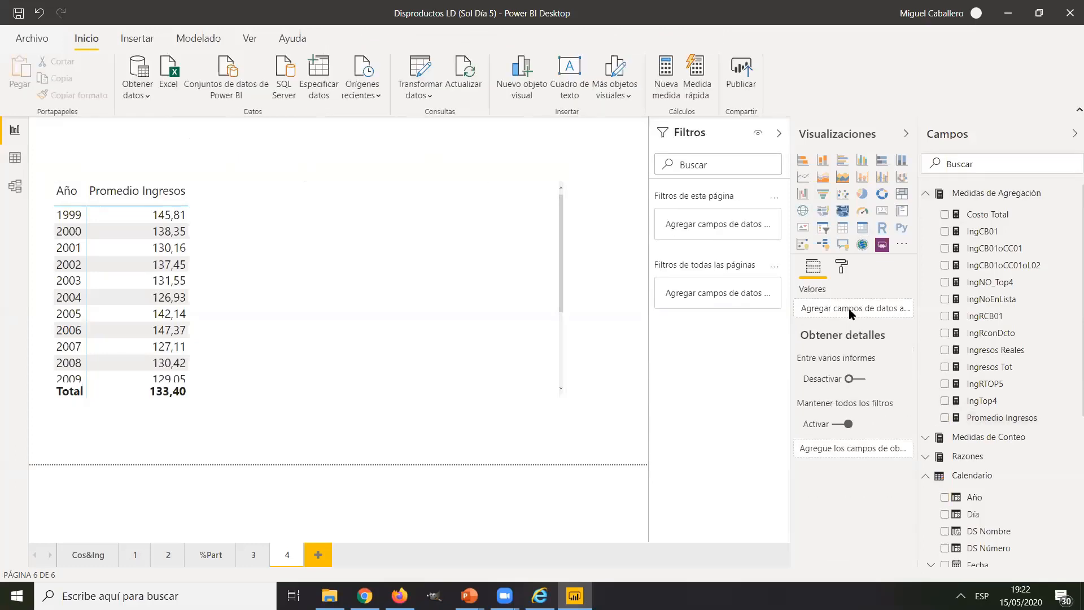
pyautogui.click(452, 340)
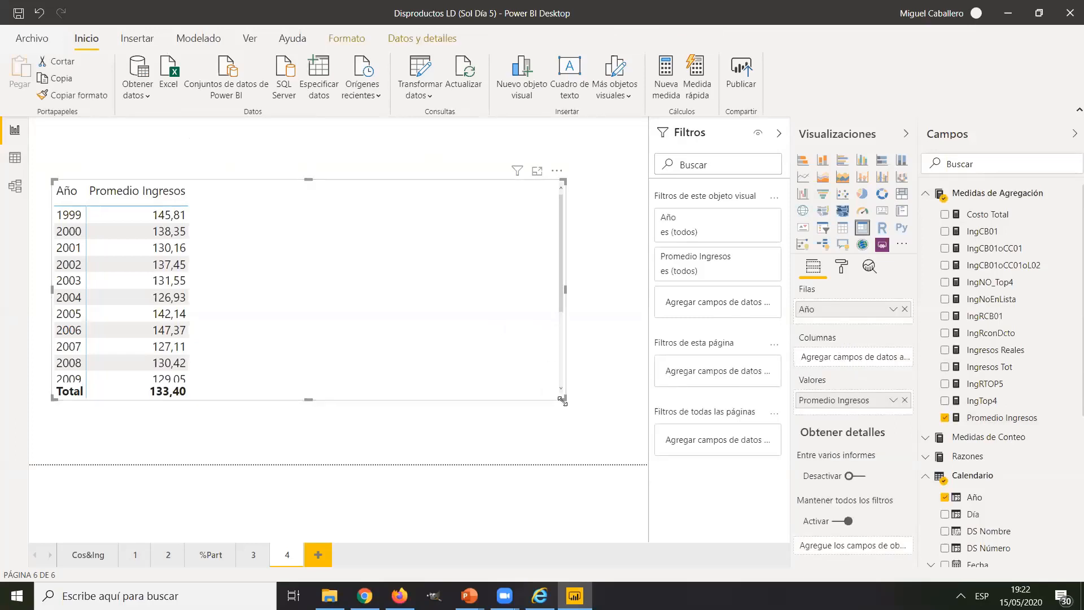
pyautogui.moveTo(562, 400); pyautogui.dragTo(565, 447)
pyautogui.press('Escape')
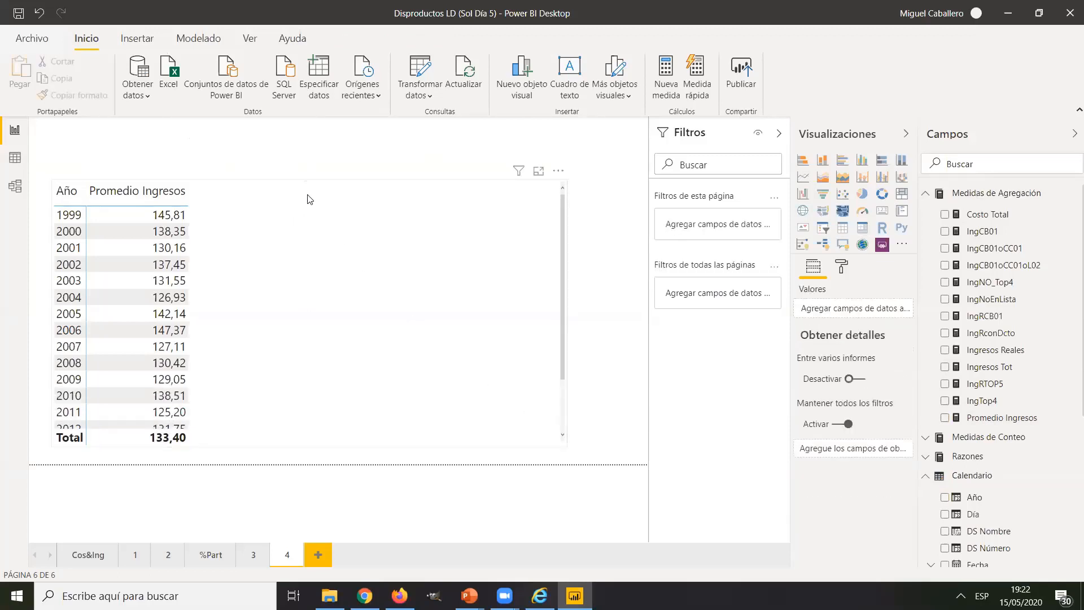
pyautogui.click(233, 202)
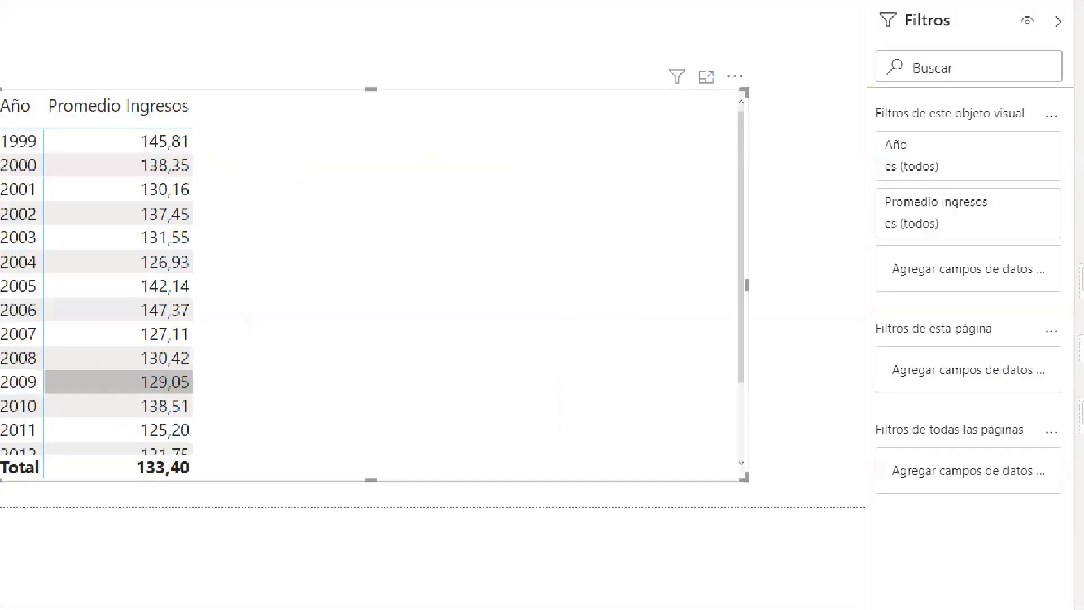
pyautogui.click(315, 262)
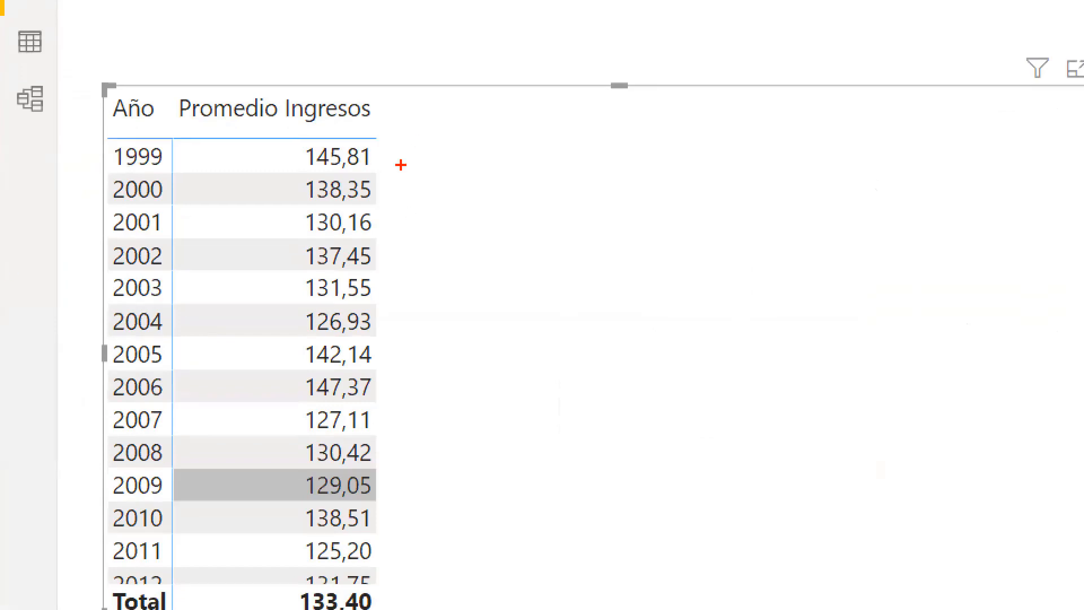
pyautogui.moveTo(321, 191); pyautogui.dragTo(280, 168)
pyautogui.moveTo(415, 143)
pyautogui.mouseDown()
pyautogui.moveTo(280, 172)
pyautogui.moveTo(395, 155)
pyautogui.moveTo(414, 134)
pyautogui.mouseUp()
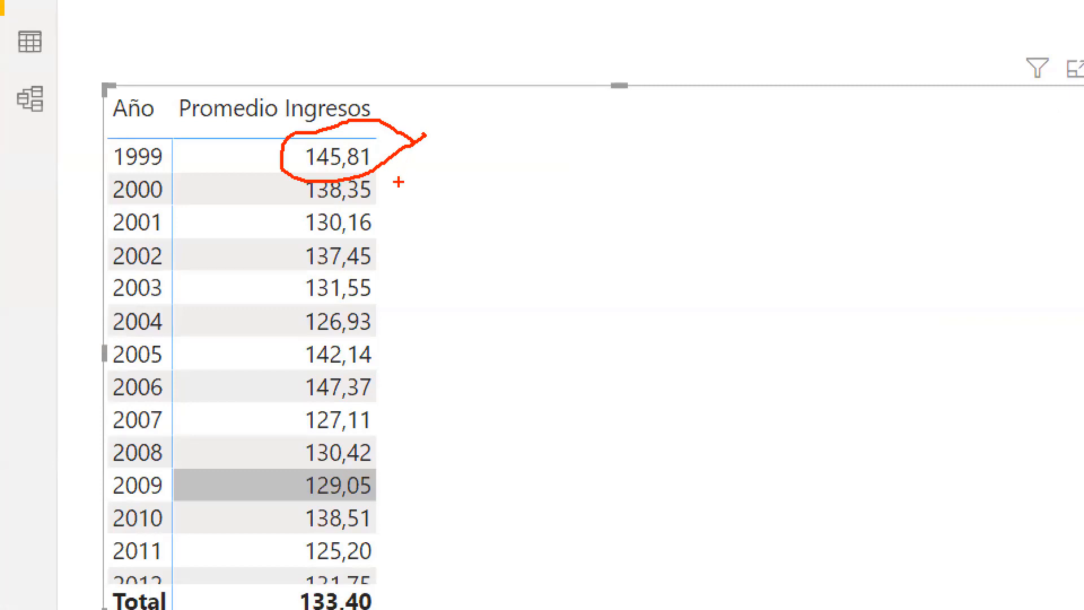
pyautogui.press('Escape')
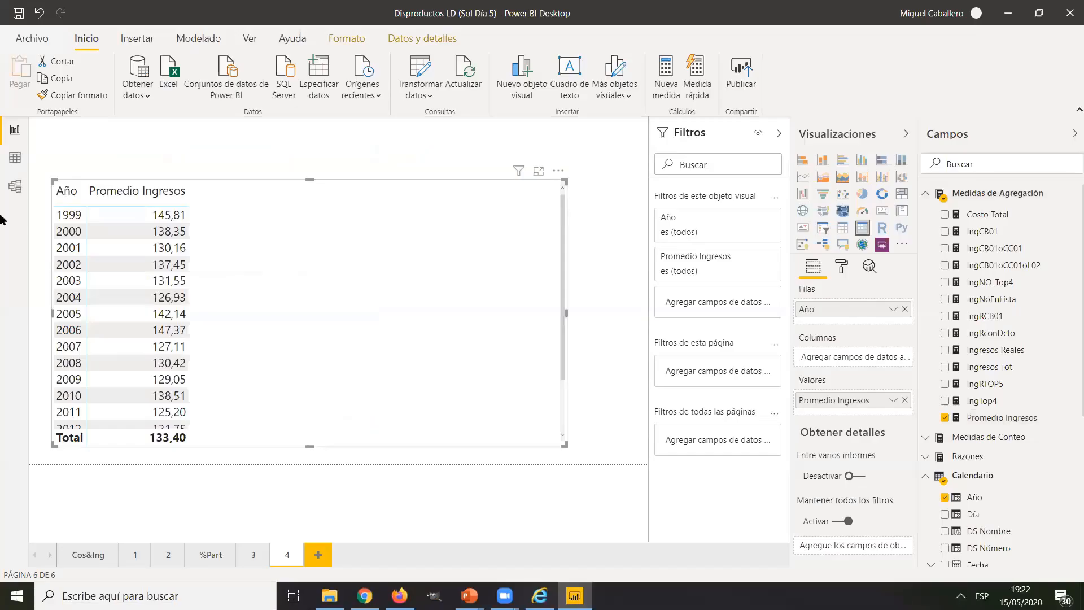
# Examine the Pedidos table's data, from Fecha de Pedido across to its last columns, and return to the report page
pyautogui.click(14, 157)
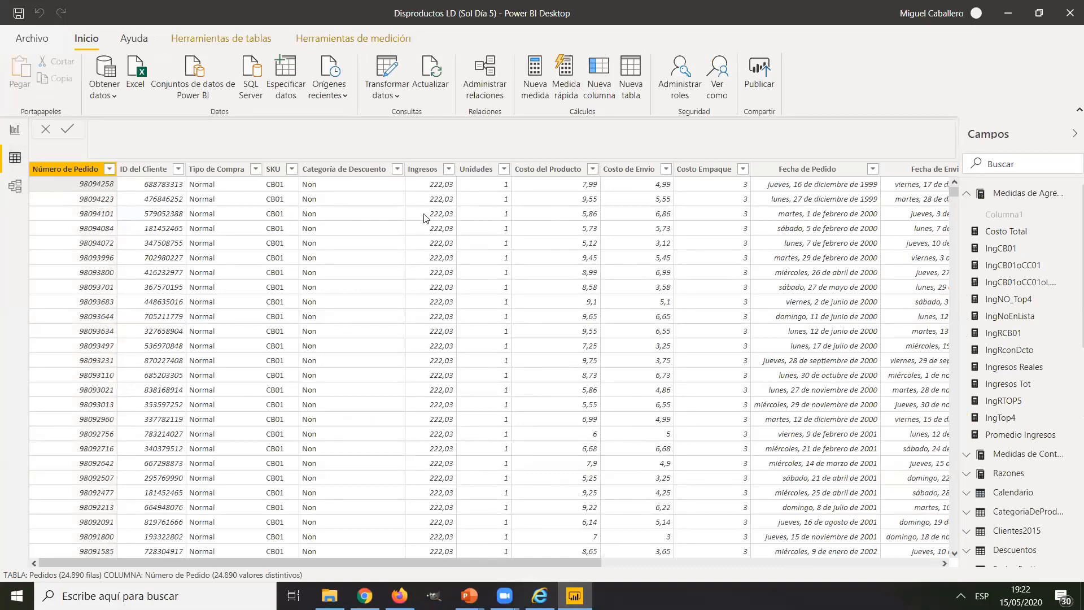
pyautogui.click(797, 192)
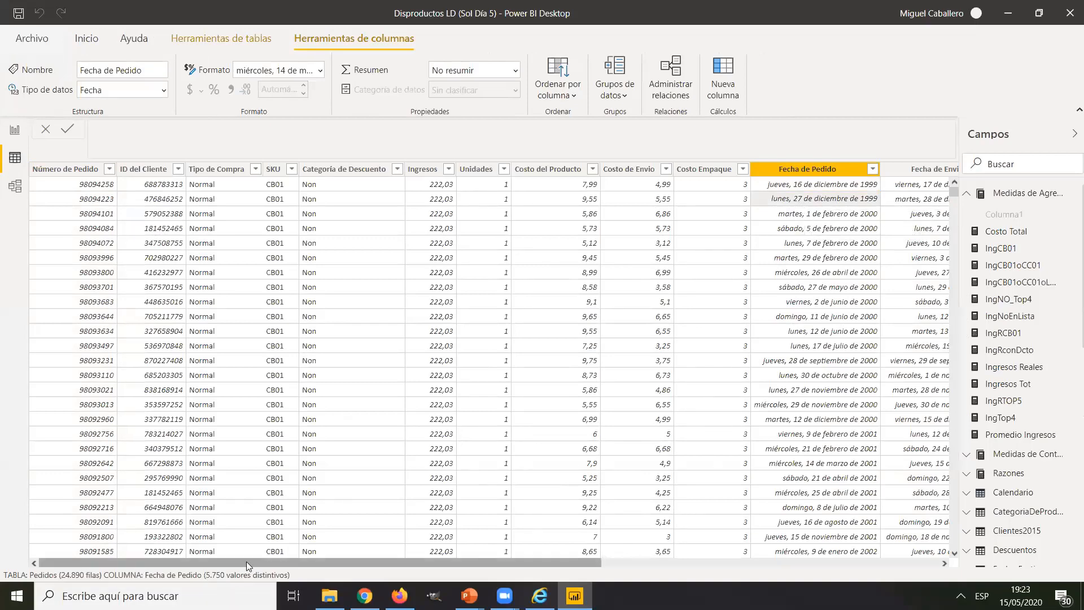
pyautogui.hscroll(3, 247, 562)
pyautogui.hscroll(5, 246, 561)
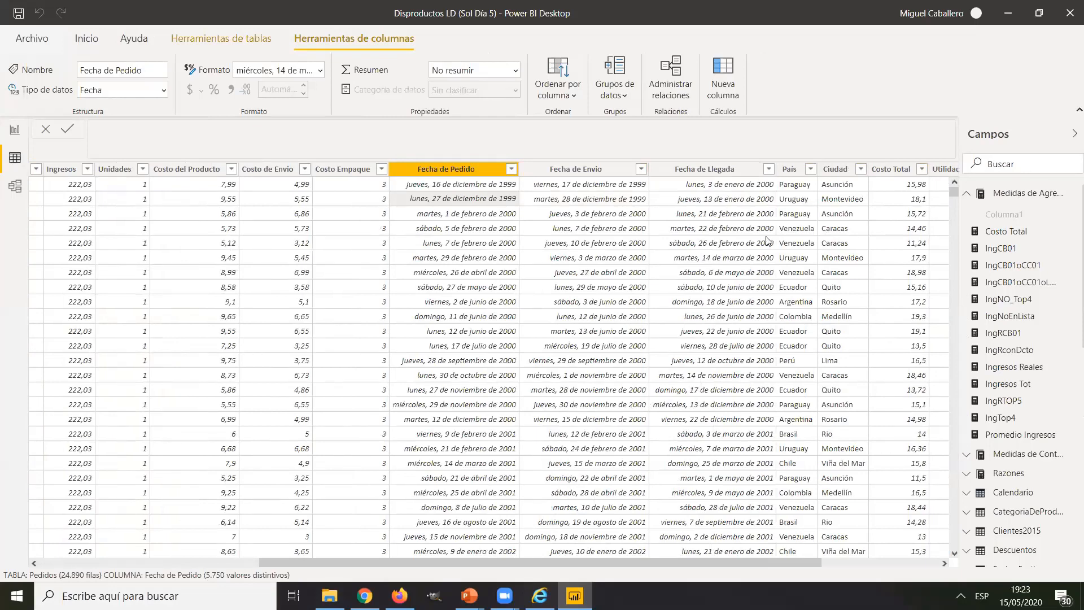
pyautogui.hscroll(4, 305, 562)
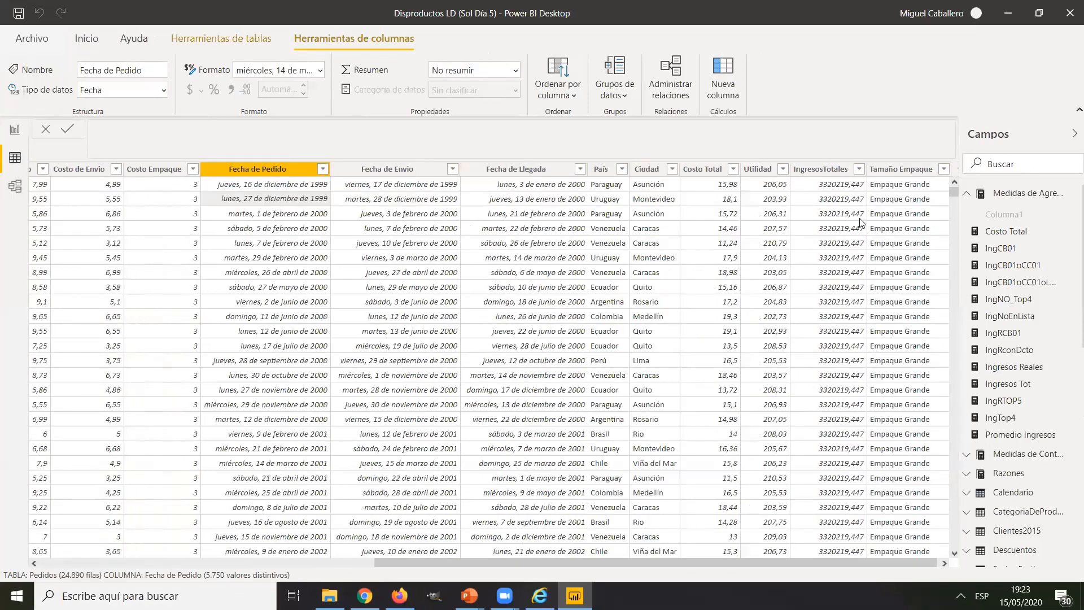
pyautogui.click(15, 129)
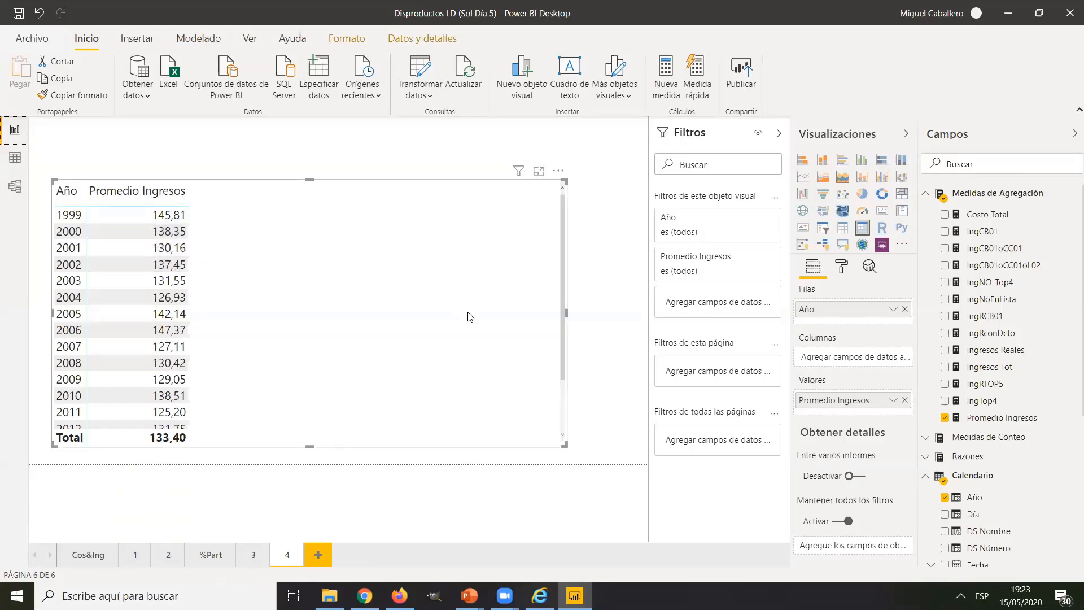
pyautogui.click(418, 173)
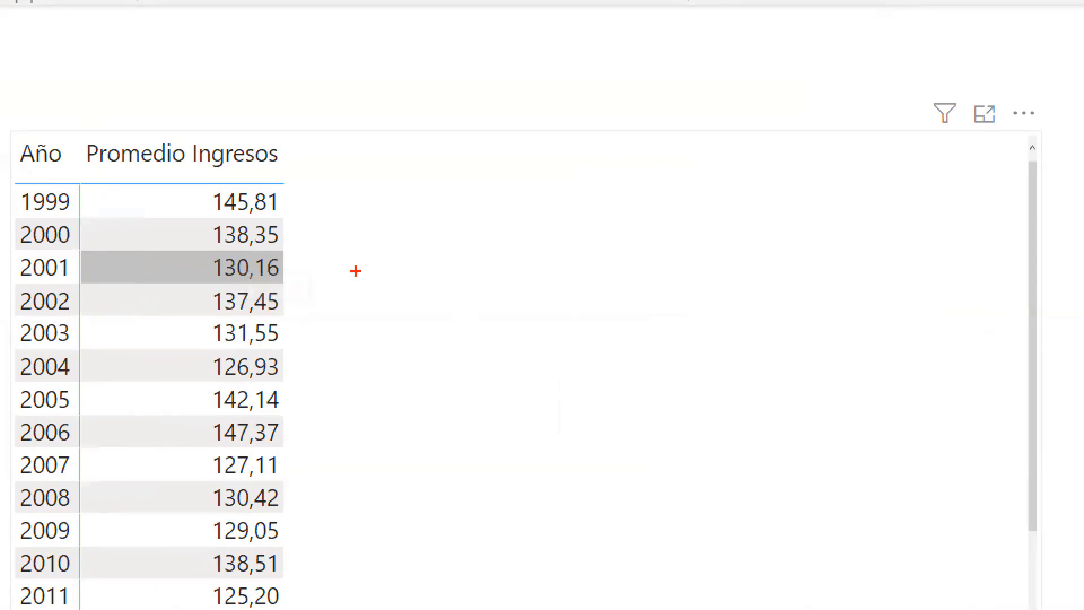
pyautogui.moveTo(389, 257); pyautogui.dragTo(290, 264)
pyautogui.moveTo(375, 292)
pyautogui.mouseDown()
pyautogui.moveTo(411, 257)
pyautogui.moveTo(389, 253)
pyautogui.mouseUp()
pyautogui.moveTo(314, 254)
pyautogui.mouseDown()
pyautogui.moveTo(386, 277)
pyautogui.moveTo(355, 259)
pyautogui.moveTo(366, 271)
pyautogui.moveTo(331, 270)
pyautogui.mouseUp()
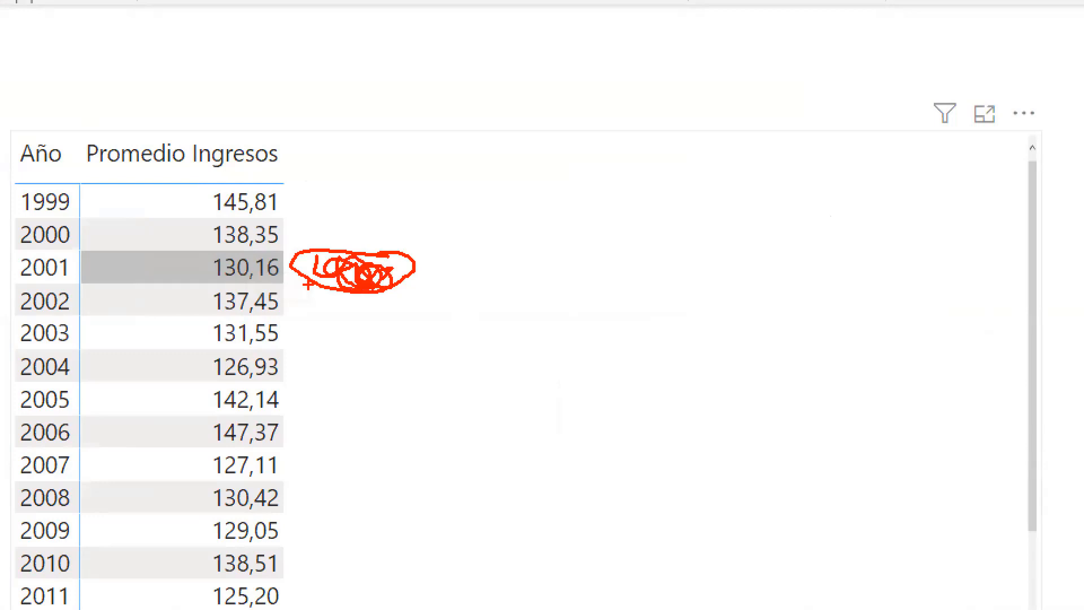
pyautogui.moveTo(212, 261)
pyautogui.mouseDown()
pyautogui.moveTo(192, 243)
pyautogui.moveTo(158, 253)
pyautogui.moveTo(204, 234)
pyautogui.mouseUp()
pyautogui.click(178, 223)
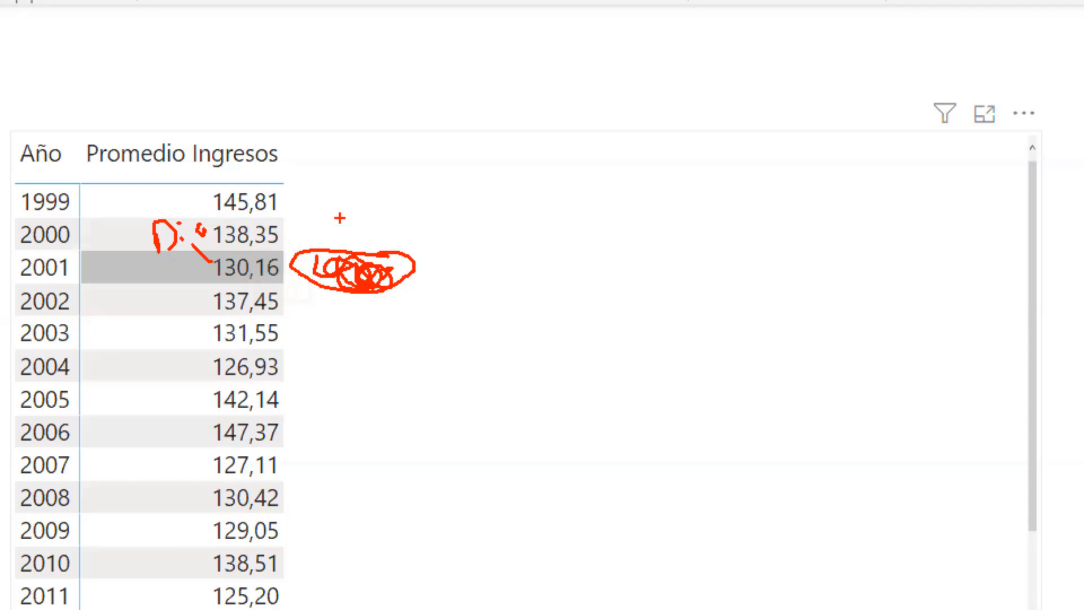
pyautogui.moveTo(326, 231)
pyautogui.mouseDown()
pyautogui.moveTo(329, 201)
pyautogui.moveTo(350, 244)
pyautogui.moveTo(386, 224)
pyautogui.moveTo(391, 246)
pyautogui.mouseUp()
pyautogui.moveTo(418, 219); pyautogui.dragTo(428, 232)
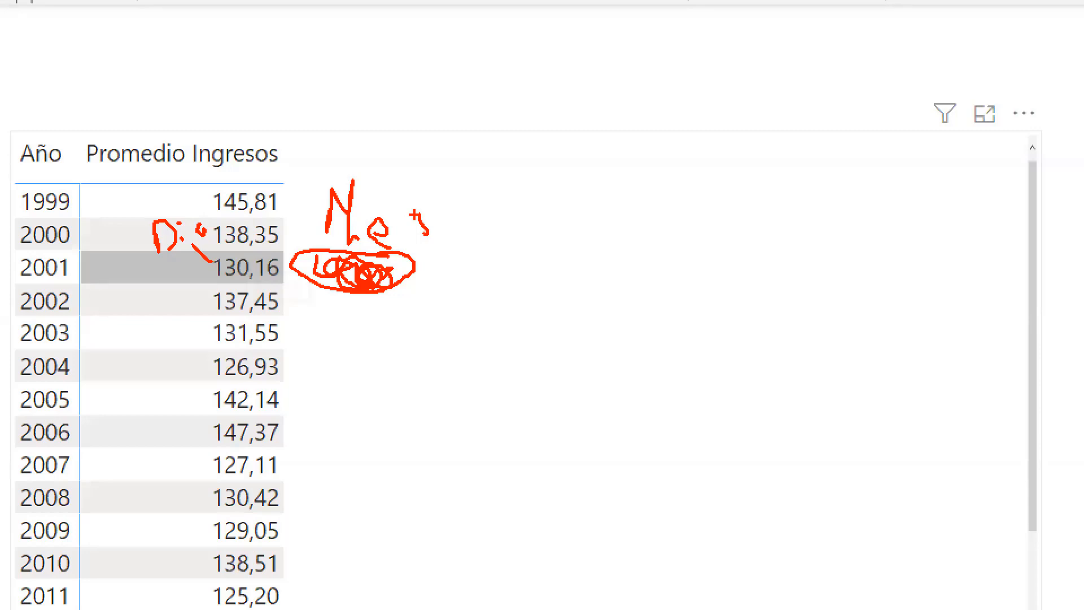
pyautogui.press('Escape')
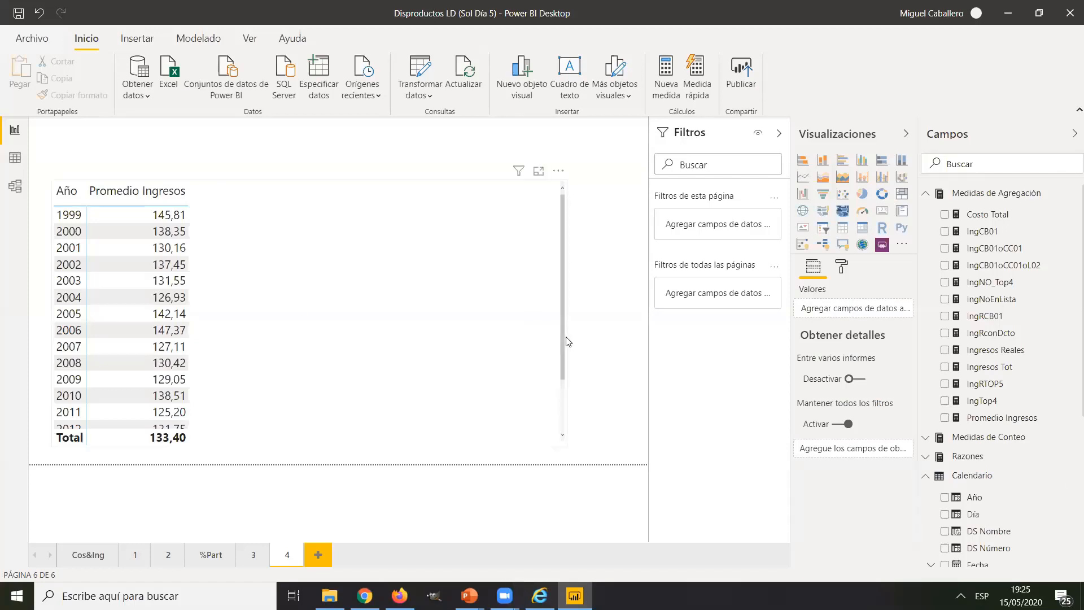
# Narrow the Año matrix slightly by moving its right edge inward
pyautogui.click(569, 321)
pyautogui.moveTo(566, 313); pyautogui.dragTo(527, 314)
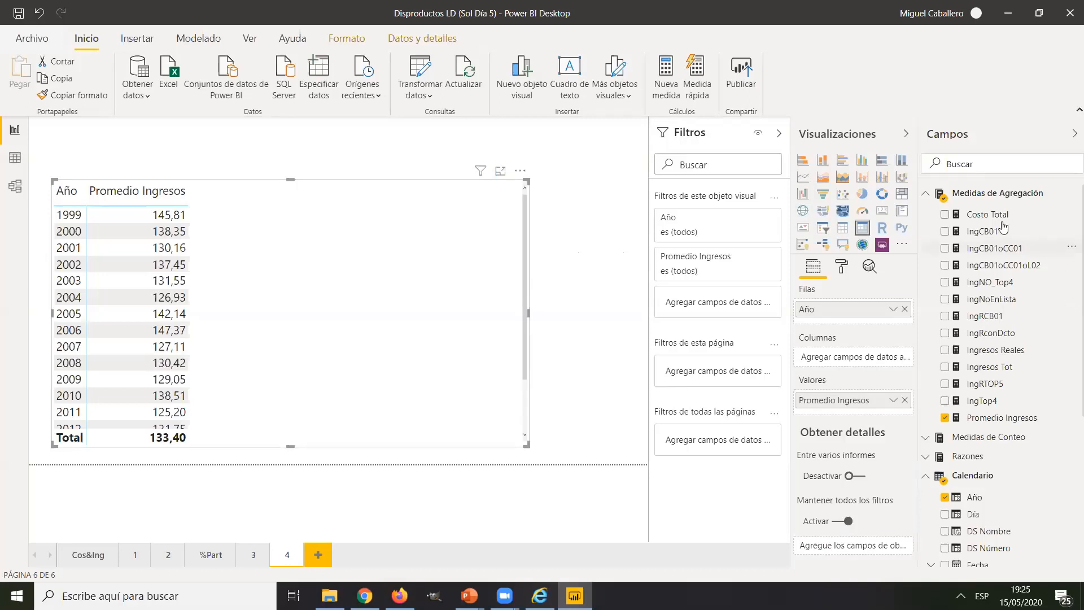
# Create a new measure named PrIngMensual in the Medidas de Agregación table and begin a second formula line
pyautogui.click(981, 196)
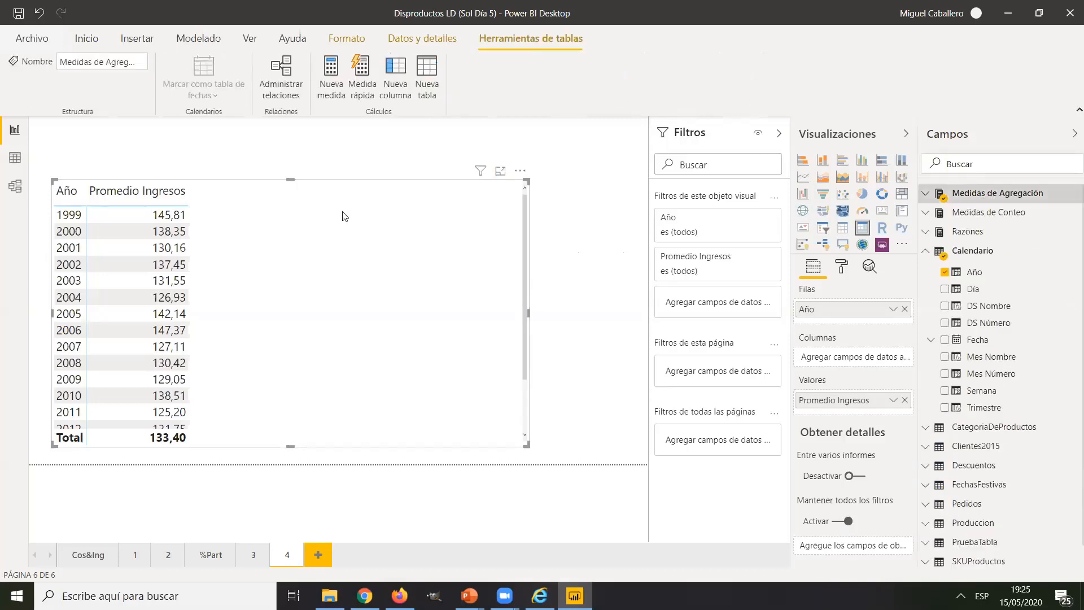
pyautogui.click(203, 39)
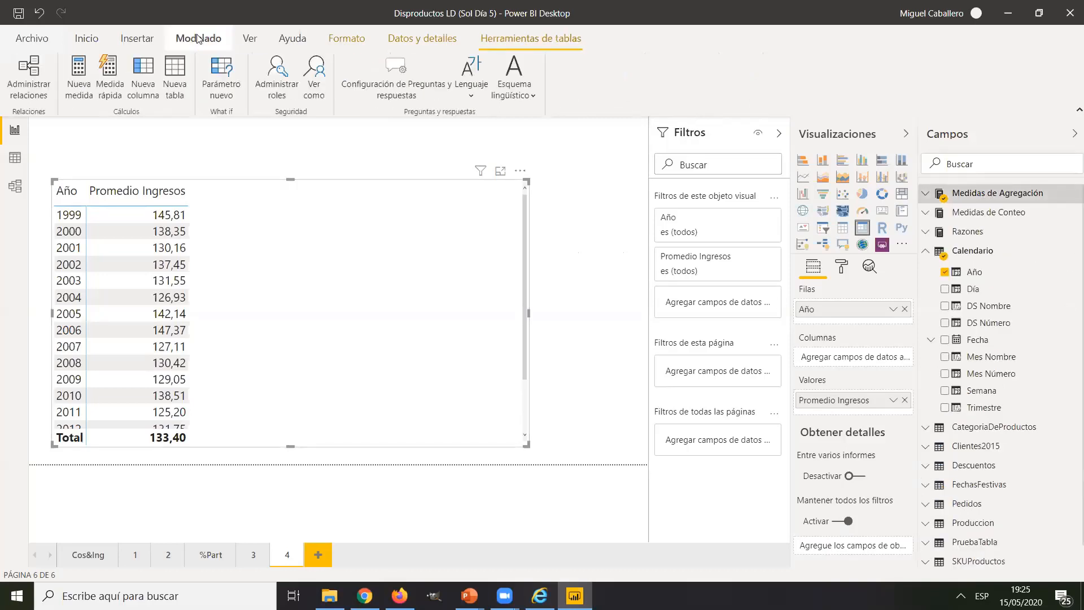
pyautogui.click(89, 75)
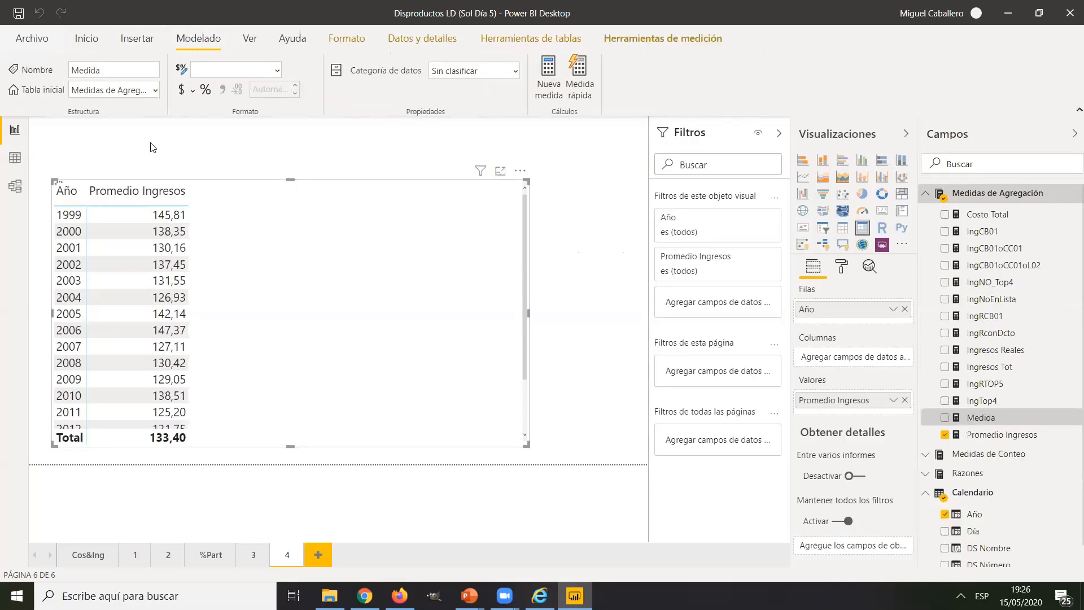
pyautogui.doubleClick(130, 133)
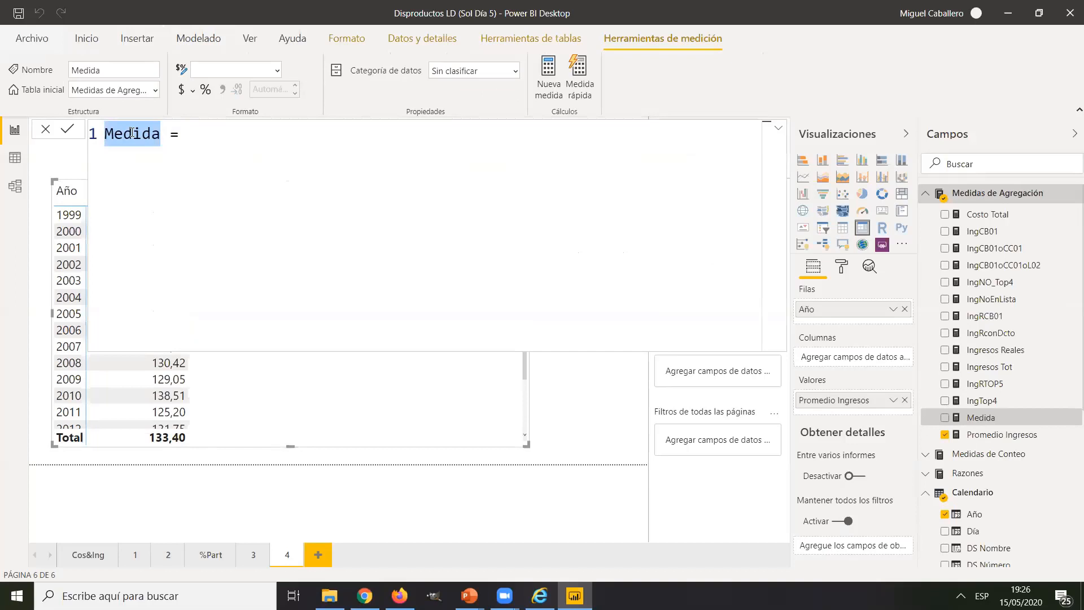
pyautogui.write('PrIng')
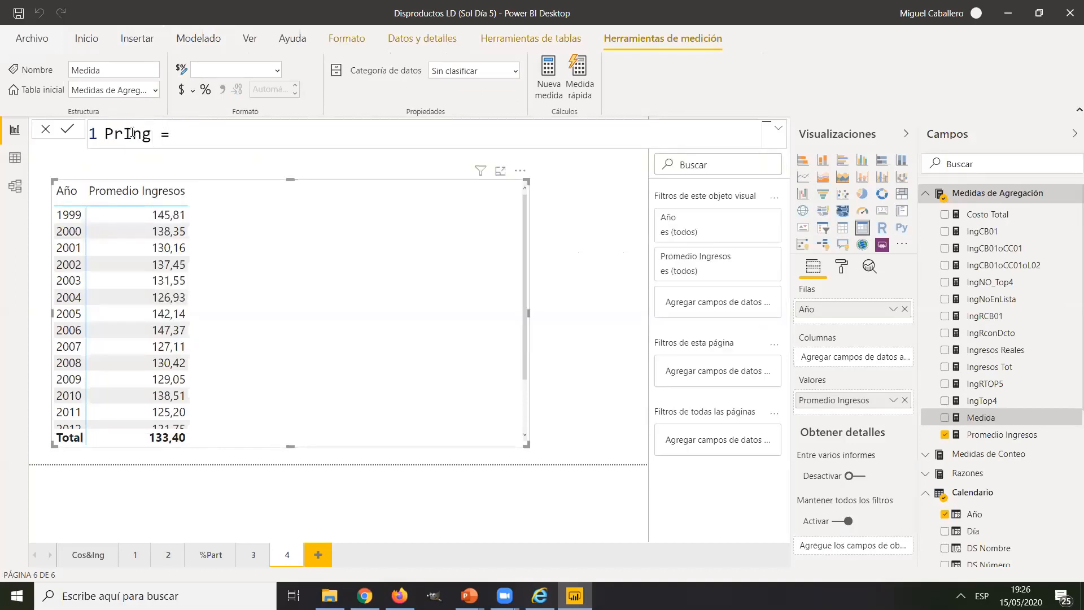
pyautogui.write('Mensual')
pyautogui.hotkey('shift', 'Return')
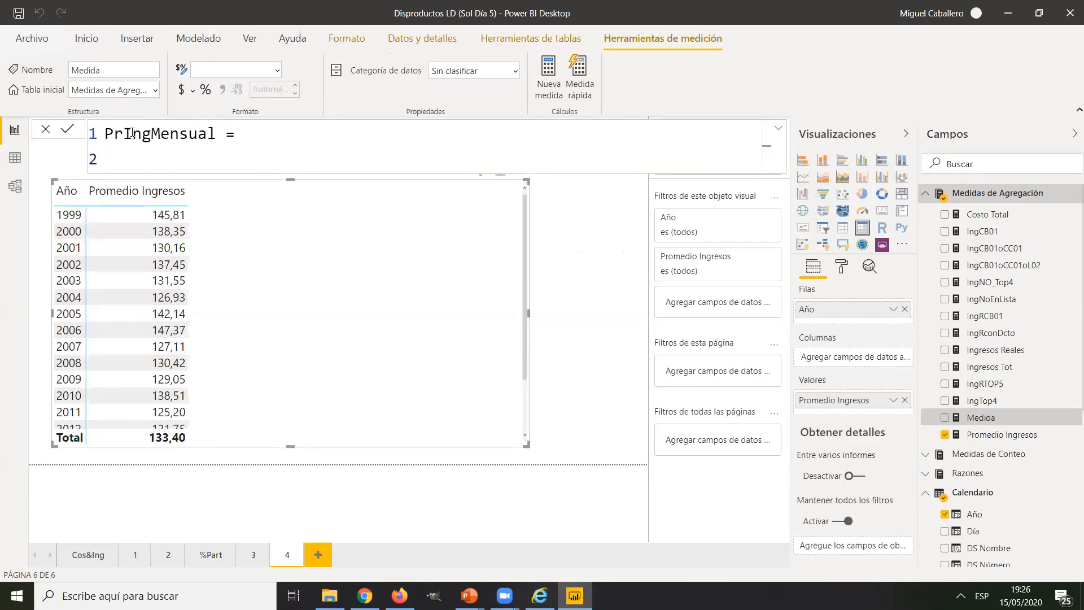
# Start the PrIngMensual formula with AVERAGEX, using the Pedidos table as its first argument
pyautogui.write('AVE')
pyautogui.press('Down')
pyautogui.press('Down')
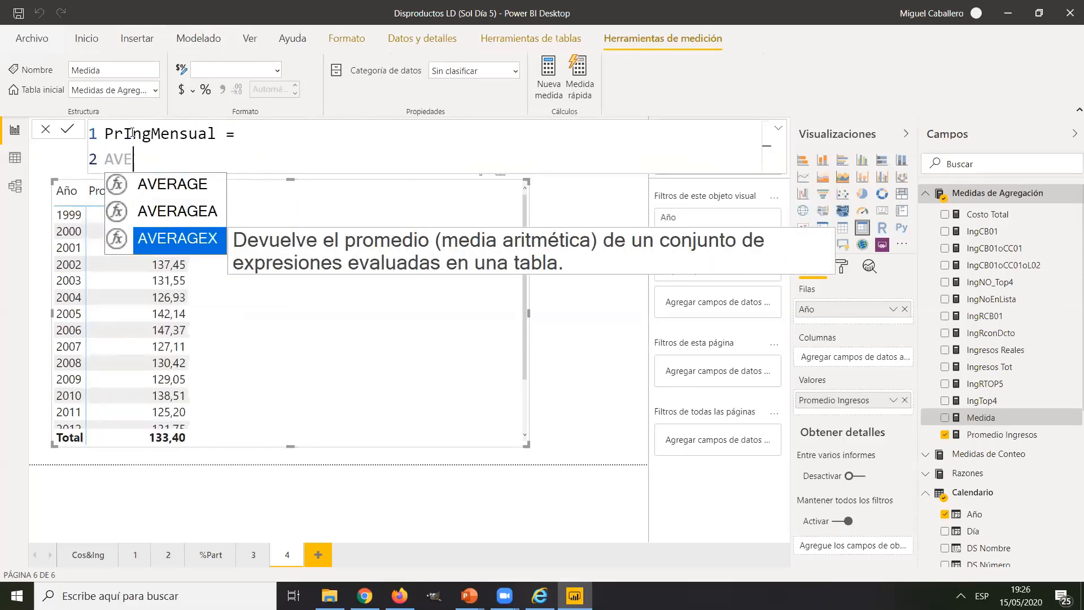
pyautogui.press('Tab')
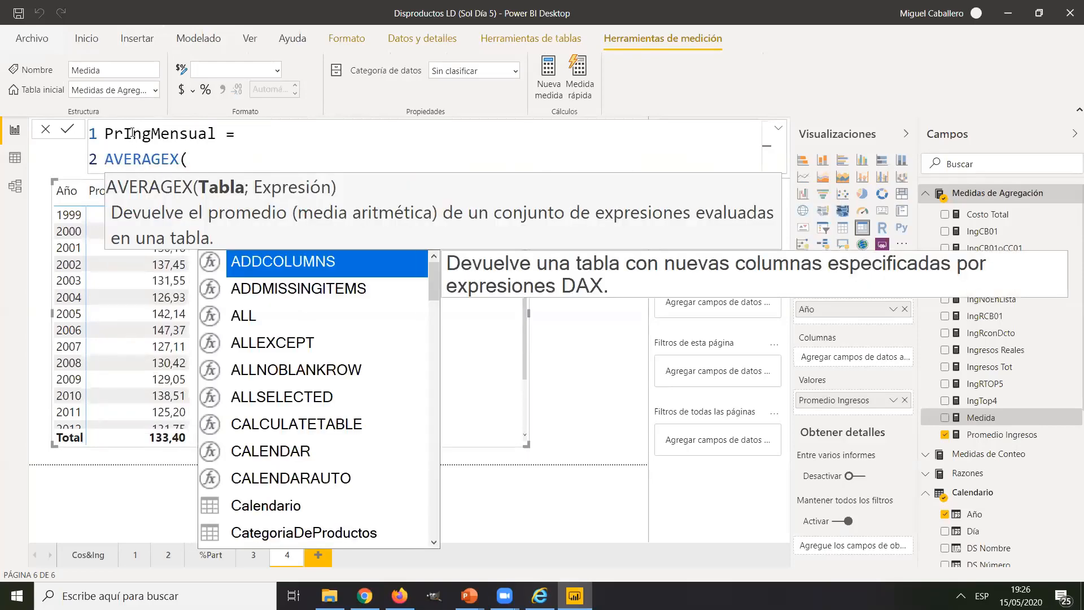
pyautogui.write('PEI')
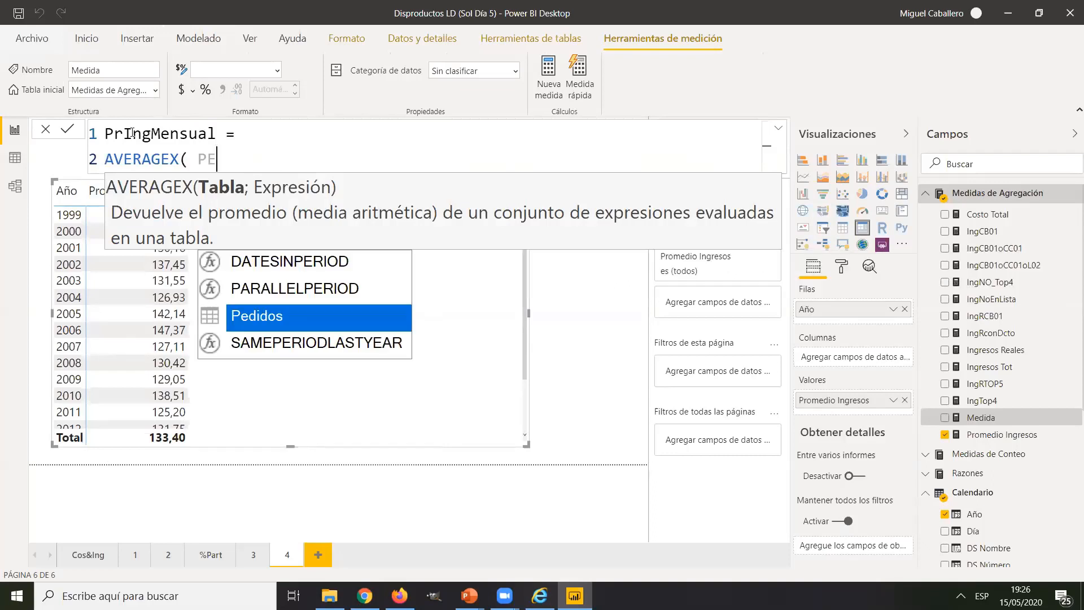
pyautogui.press('BackSpace')
pyautogui.press('BackSpace')
pyautogui.write('ED')
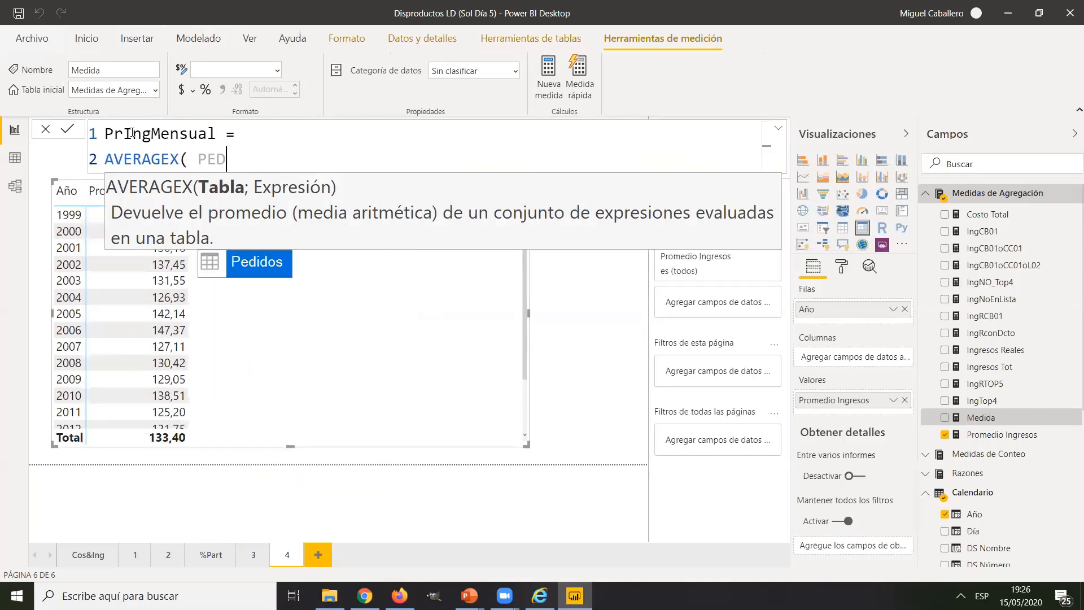
pyautogui.press('Tab')
pyautogui.write(';')
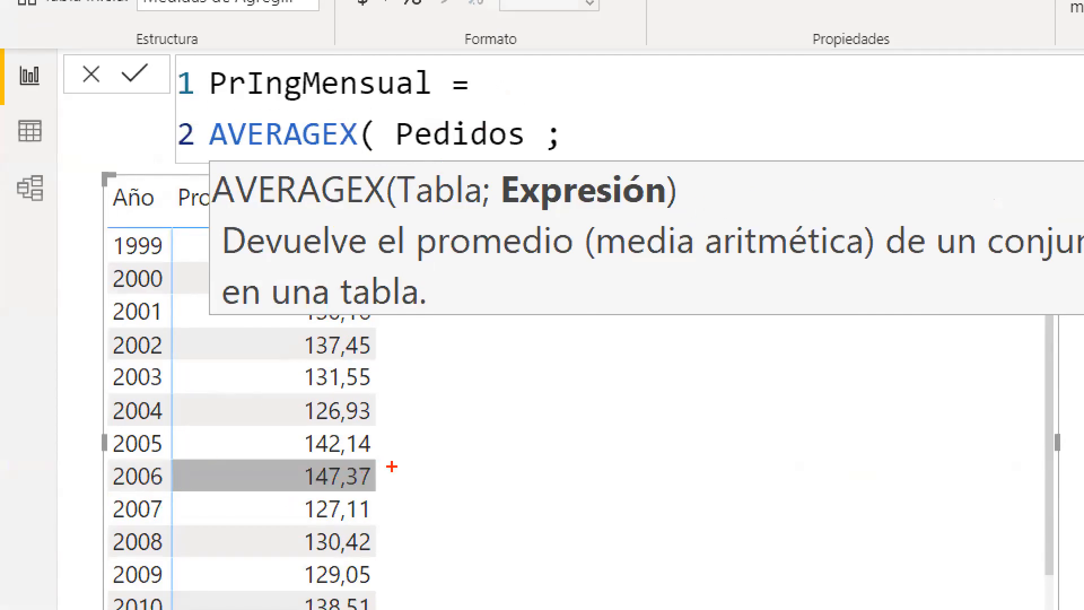
pyautogui.moveTo(392, 466)
pyautogui.mouseDown()
pyautogui.moveTo(324, 447)
pyautogui.moveTo(316, 490)
pyautogui.moveTo(384, 463)
pyautogui.moveTo(333, 452)
pyautogui.mouseUp()
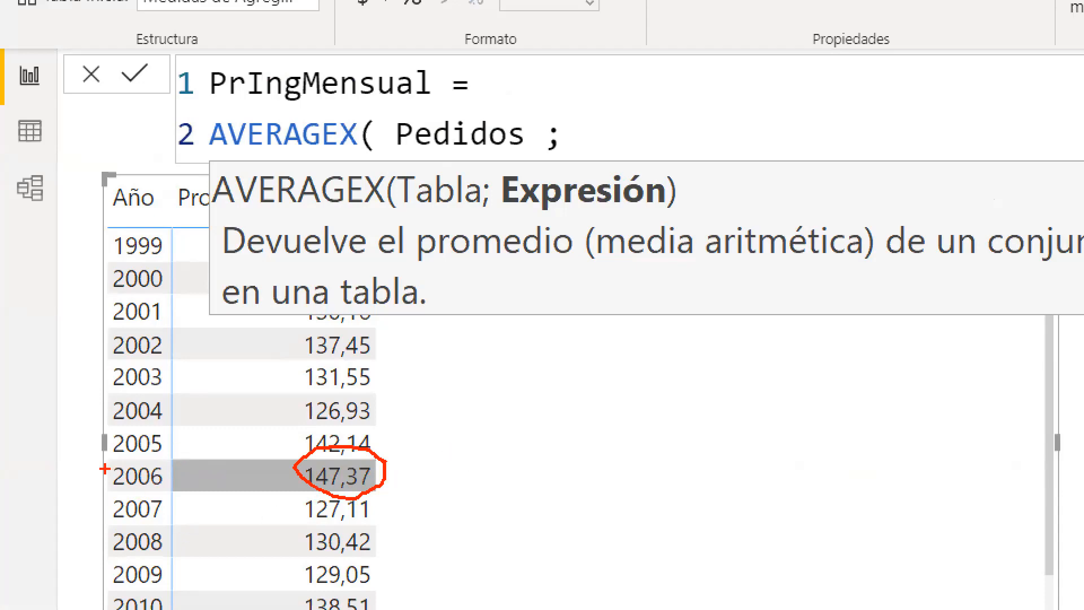
pyautogui.moveTo(119, 462)
pyautogui.mouseDown()
pyautogui.moveTo(108, 460)
pyautogui.moveTo(126, 498)
pyautogui.moveTo(115, 452)
pyautogui.mouseUp()
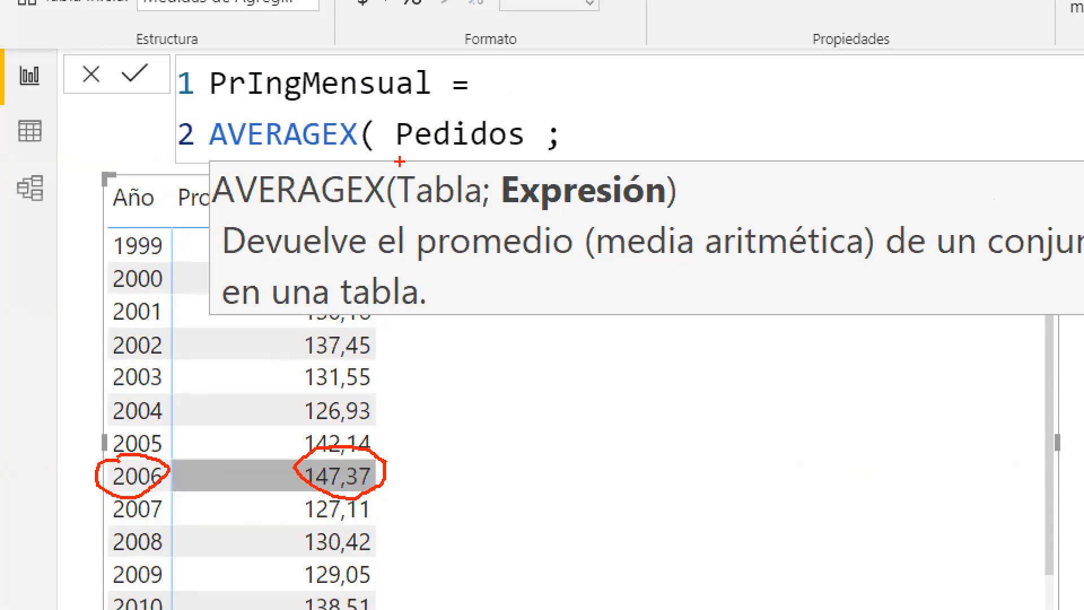
pyautogui.moveTo(414, 148); pyautogui.dragTo(522, 158)
pyautogui.moveTo(505, 120)
pyautogui.mouseDown()
pyautogui.moveTo(421, 101)
pyautogui.moveTo(471, 183)
pyautogui.moveTo(474, 107)
pyautogui.moveTo(457, 133)
pyautogui.mouseUp()
pyautogui.moveTo(529, 112)
pyautogui.mouseDown()
pyautogui.moveTo(587, 92)
pyautogui.moveTo(584, 113)
pyautogui.mouseUp()
pyautogui.moveTo(606, 89); pyautogui.dragTo(592, 130)
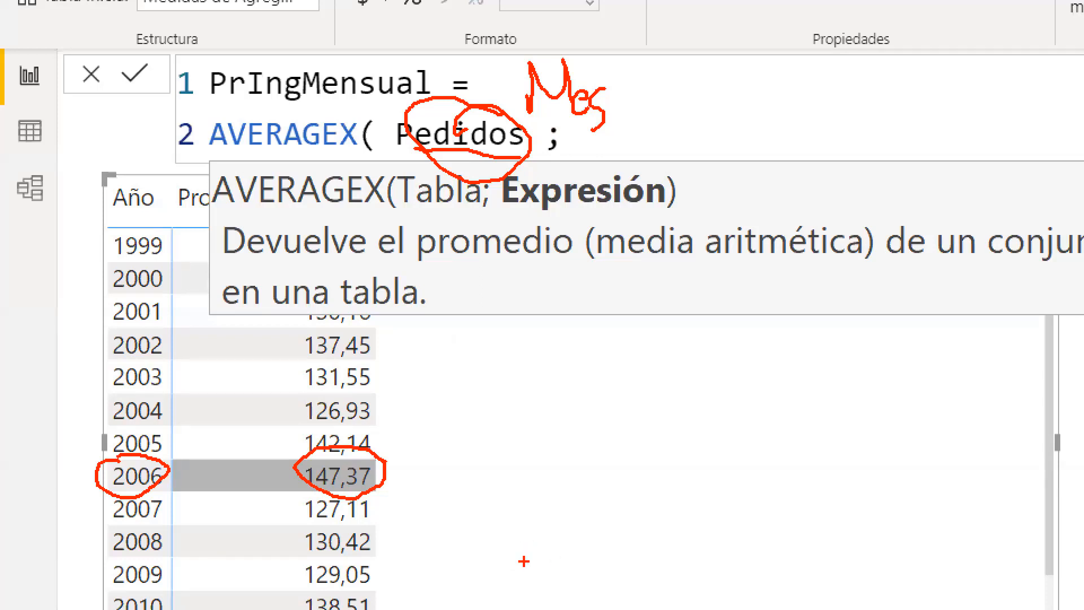
pyautogui.press('Escape')
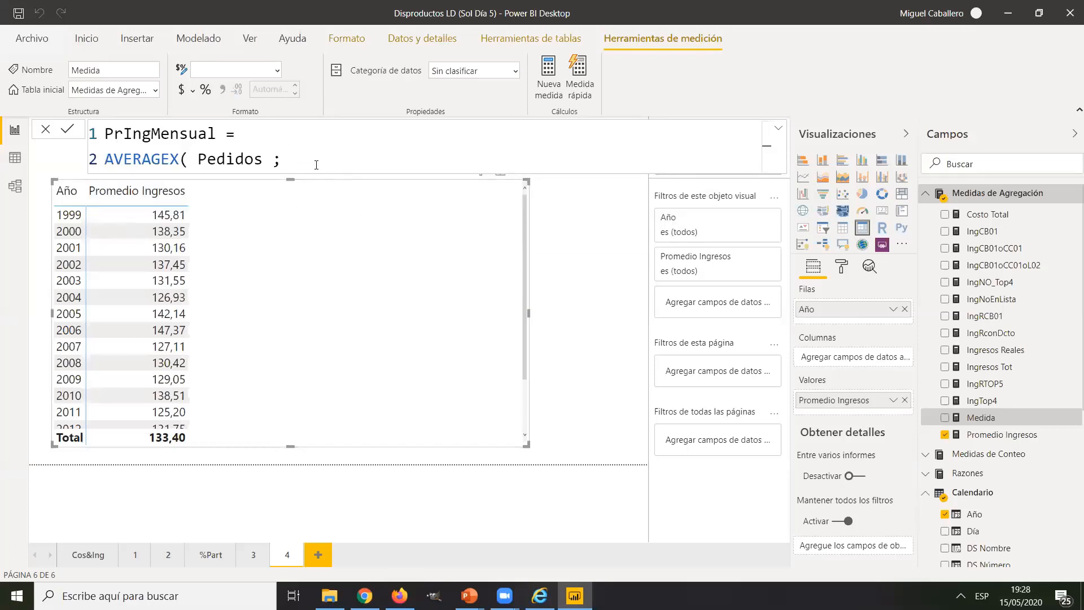
# Replace AVERAGEX's Pedidos argument with a SUMMARIZE function that takes the Pedidos table as its first argument
pyautogui.scroll(1, 322, 156)
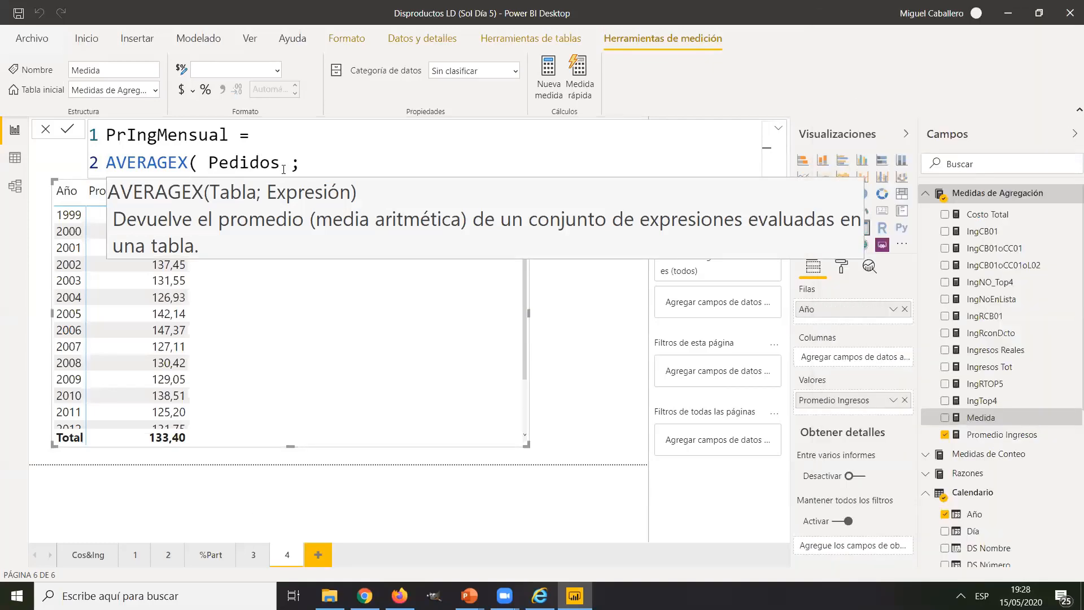
pyautogui.click(281, 167)
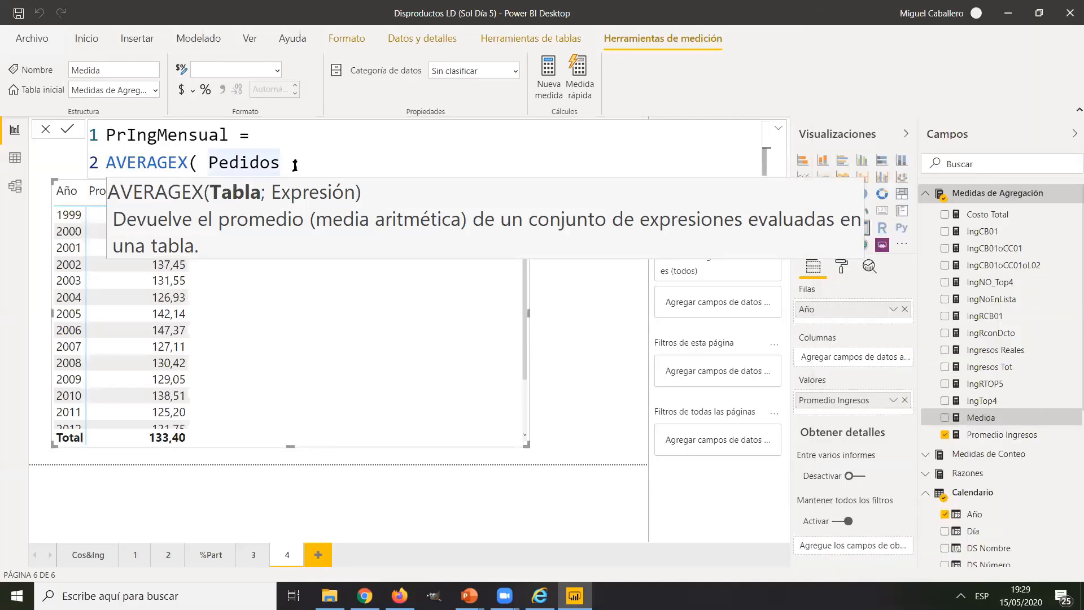
pyautogui.hotkey('shift', 'Left')
pyautogui.hotkey('shift', 'Left')
pyautogui.hotkey('shift', 'Left')
pyautogui.hotkey('shift', 'Left')
pyautogui.hotkey('shift', 'Left')
pyautogui.hotkey('shift', 'Left')
pyautogui.hotkey('shift', 'Left')
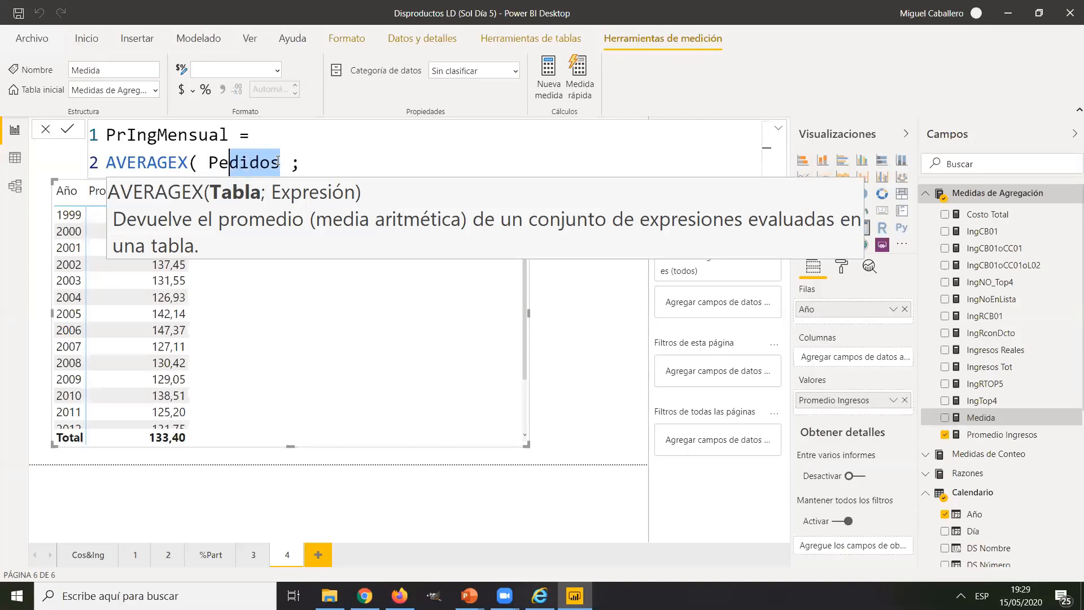
pyautogui.write('SUMMA')
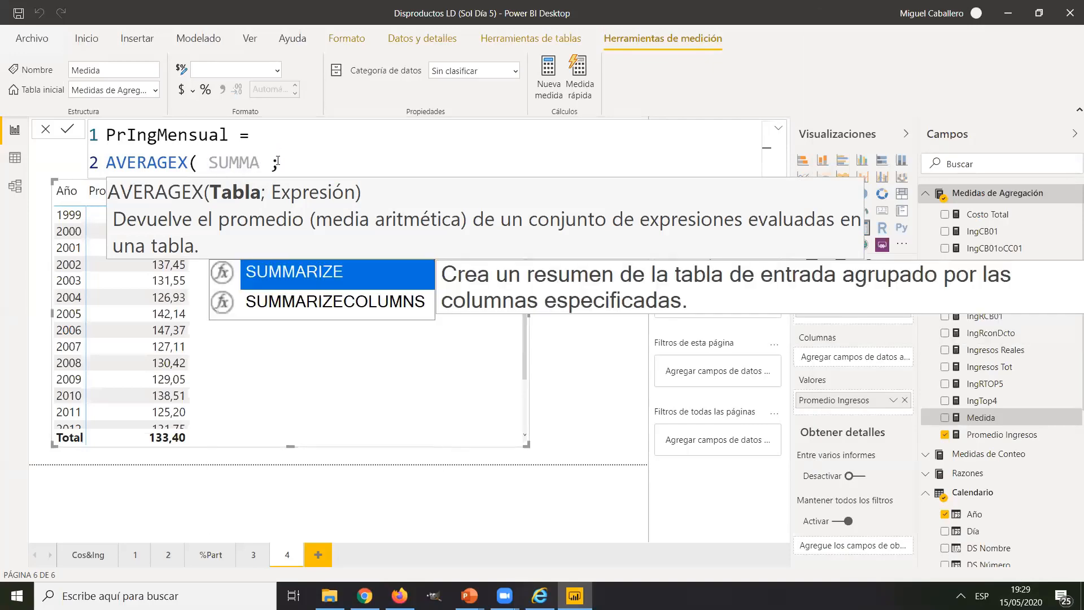
pyautogui.press('Tab')
pyautogui.write('PED')
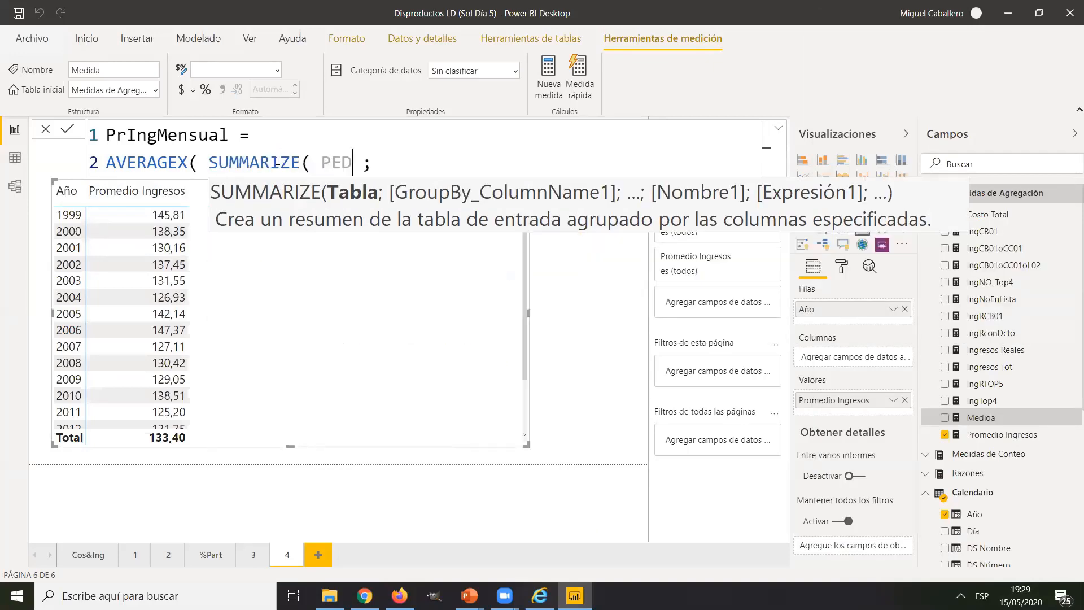
pyautogui.press('Tab')
pyautogui.write(';')
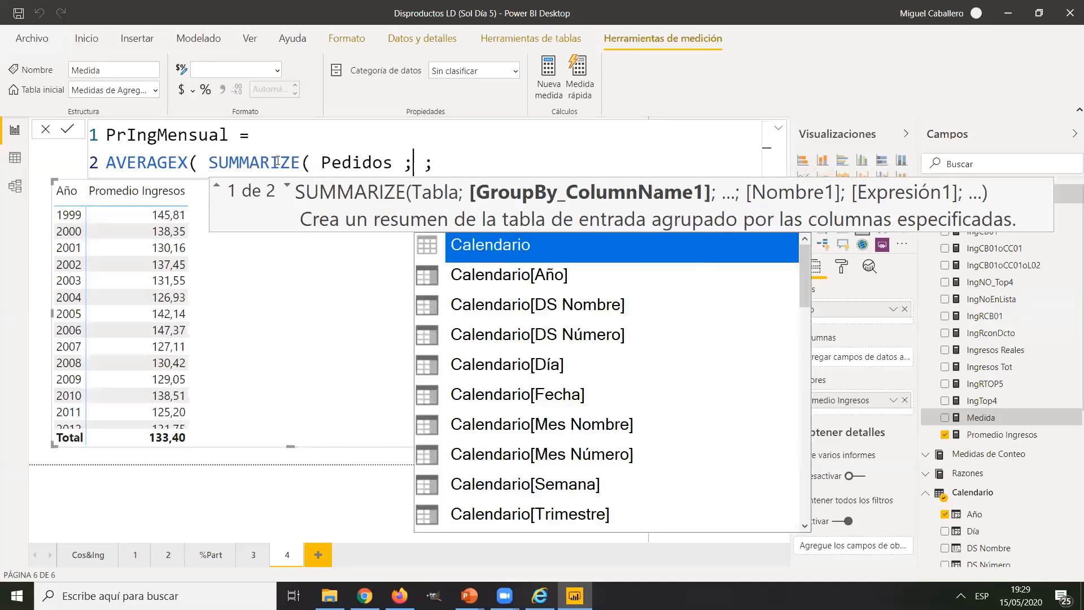
# Group the SUMMARIZE by Calendario[Mes Nombre] on its own indented line, ending it with a semicolon
pyautogui.hotkey('shift', 'Return')
pyautogui.hotkey('shift', 'Return')
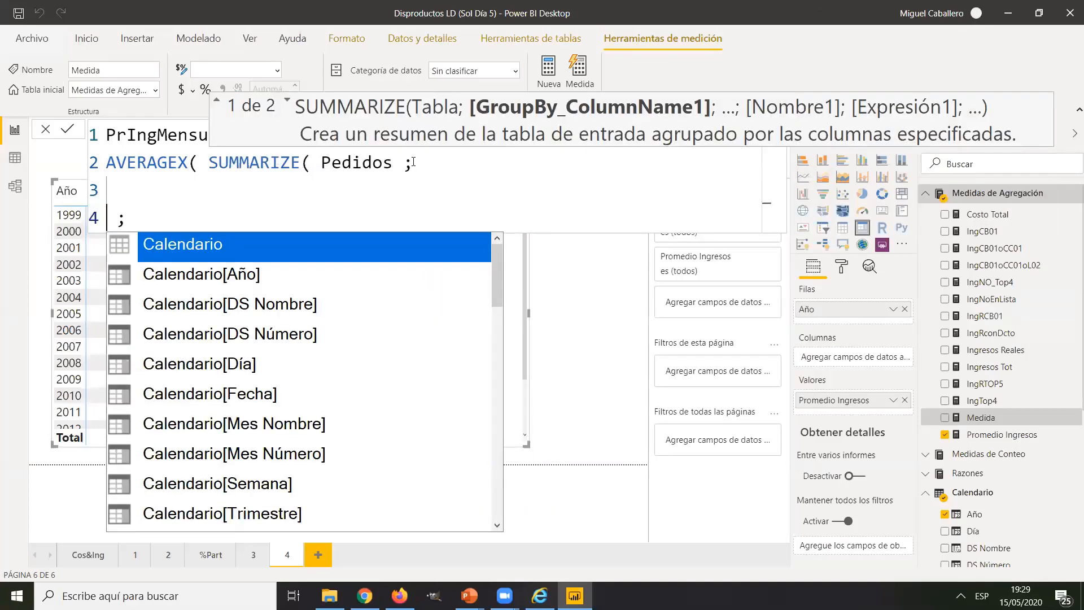
pyautogui.click(414, 162)
pyautogui.hotkey('shift', 'Return')
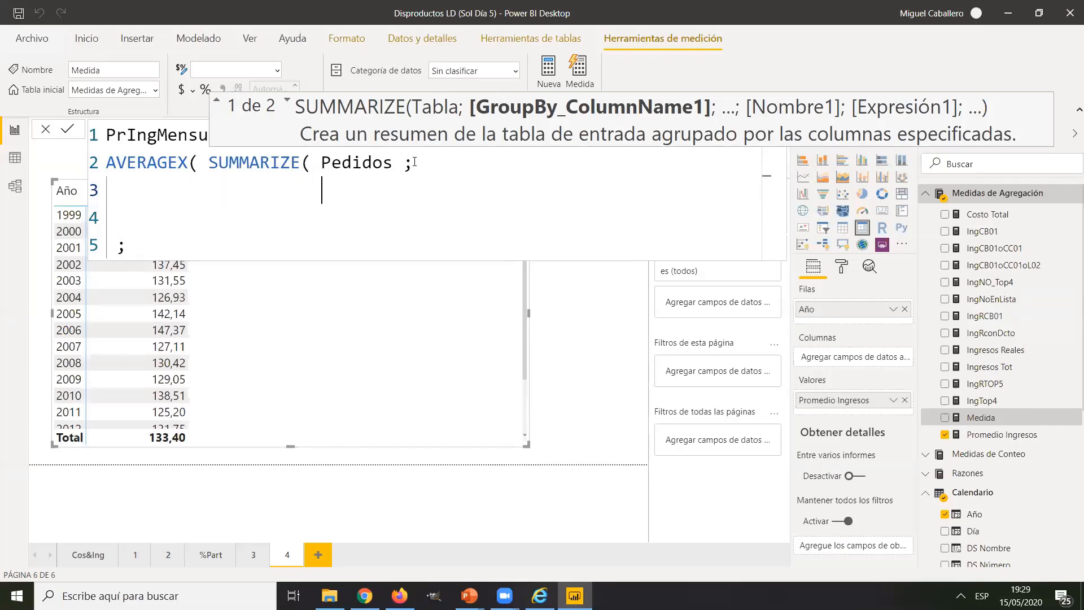
pyautogui.write('CA')
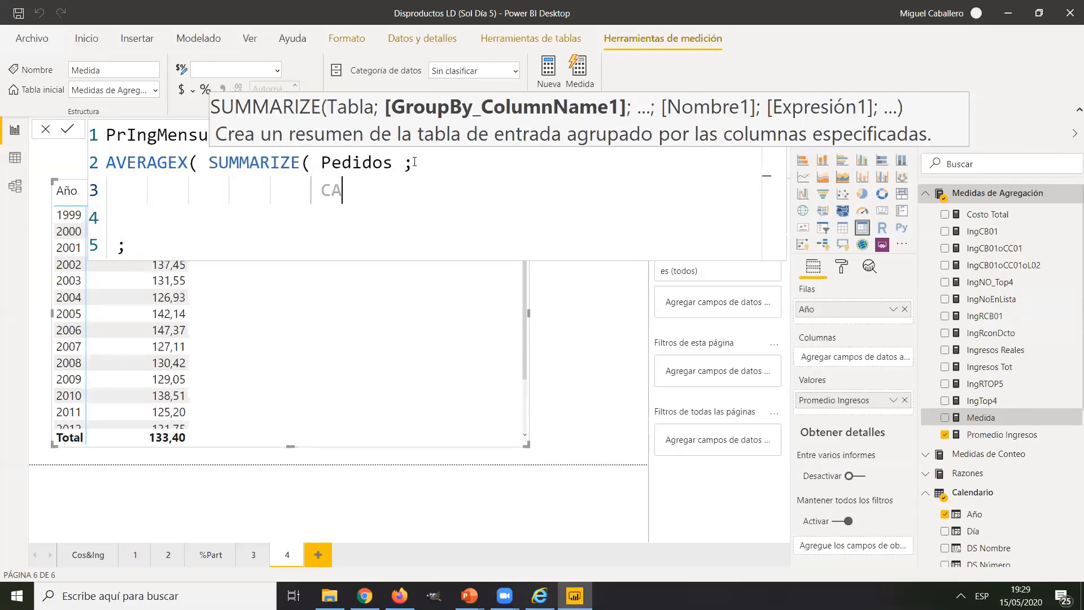
pyautogui.write('LEN')
pyautogui.press('Tab')
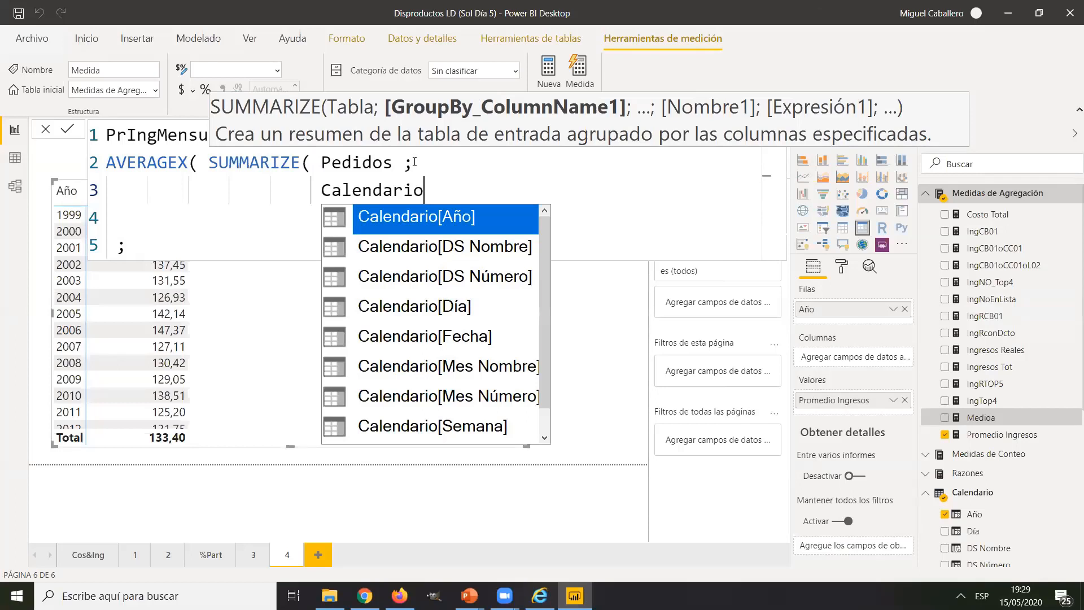
pyautogui.write('[MES')
pyautogui.press('Tab')
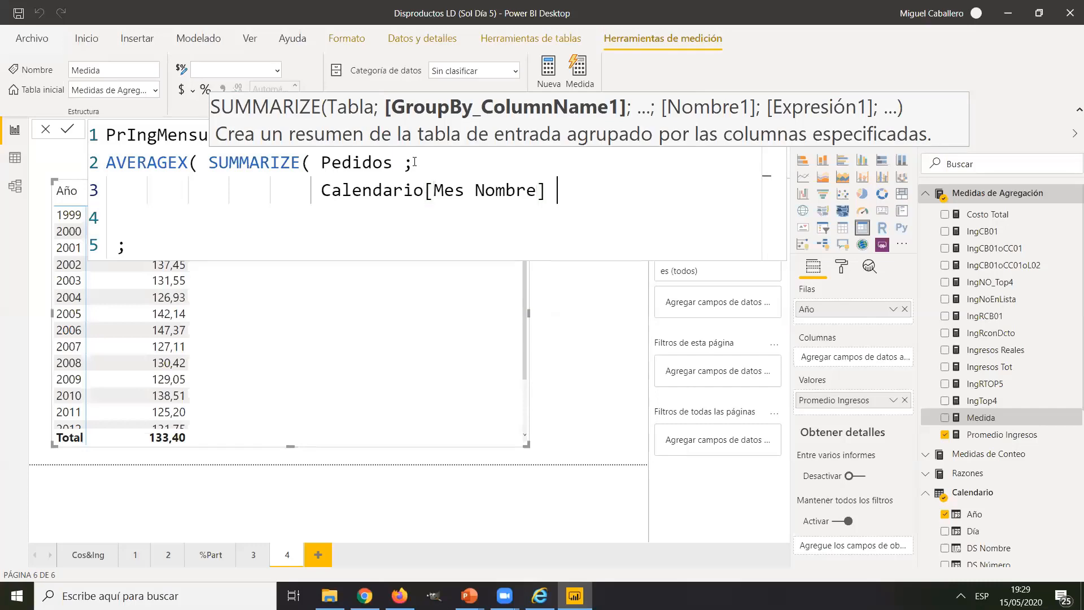
pyautogui.write(';')
pyautogui.hotkey('shift', 'Return')
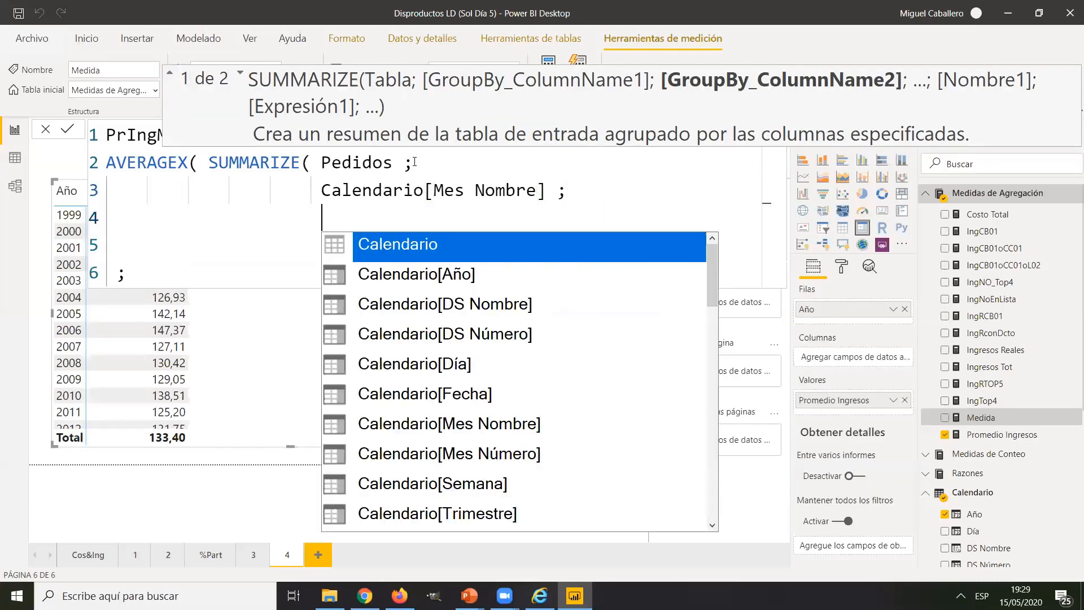
pyautogui.write('""')
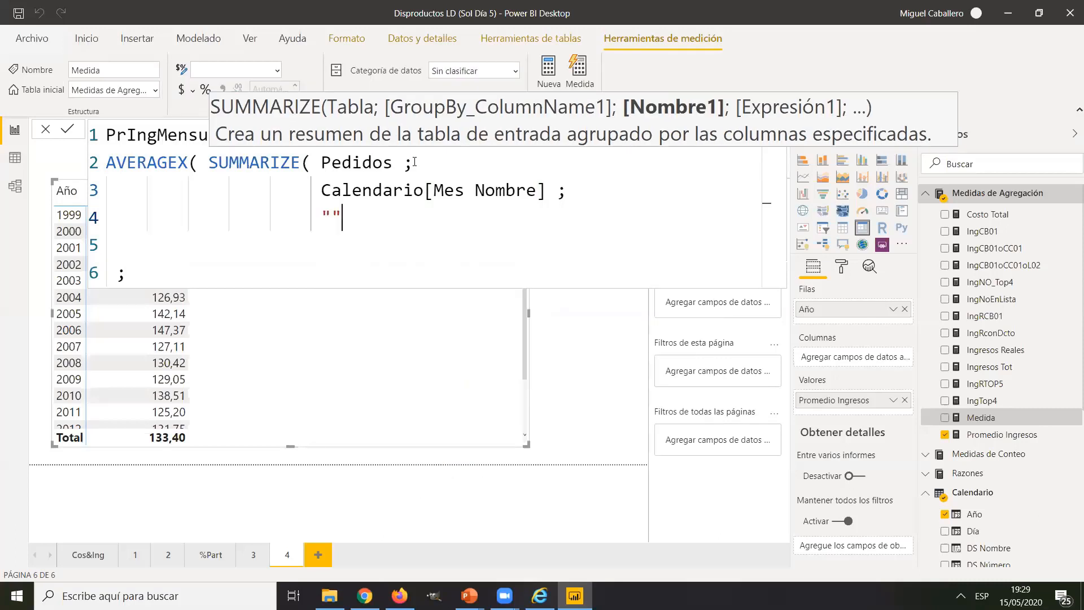
pyautogui.press('Left')
pyautogui.write('@iNG')
pyautogui.press('BackSpace')
pyautogui.press('BackSpace')
pyautogui.press('BackSpace')
pyautogui.write('Ingresos')
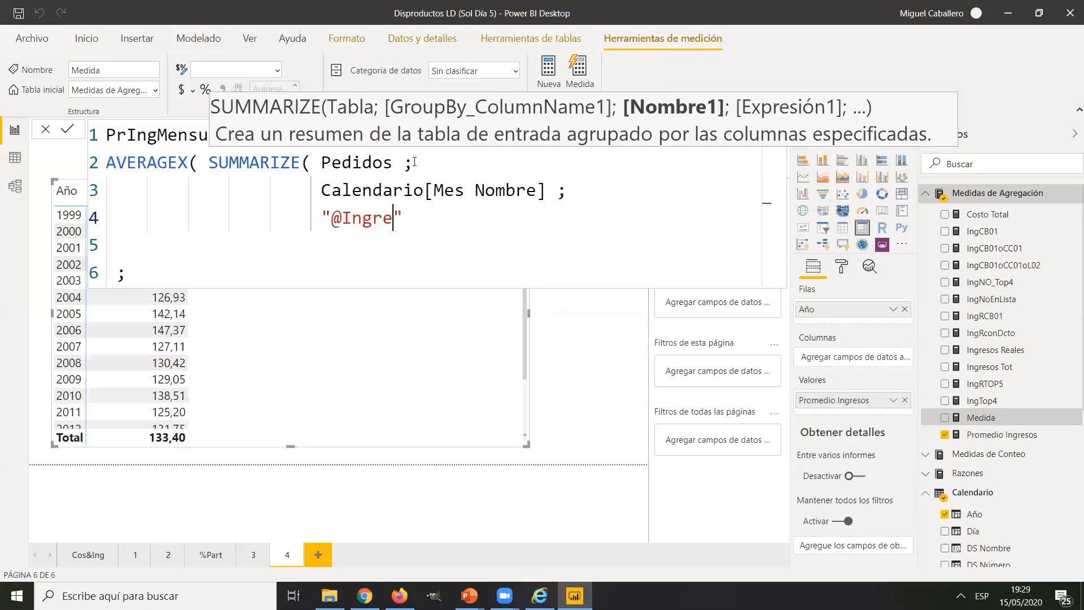
pyautogui.press('Right')
pyautogui.write(';')
pyautogui.hotkey('shift', 'Return')
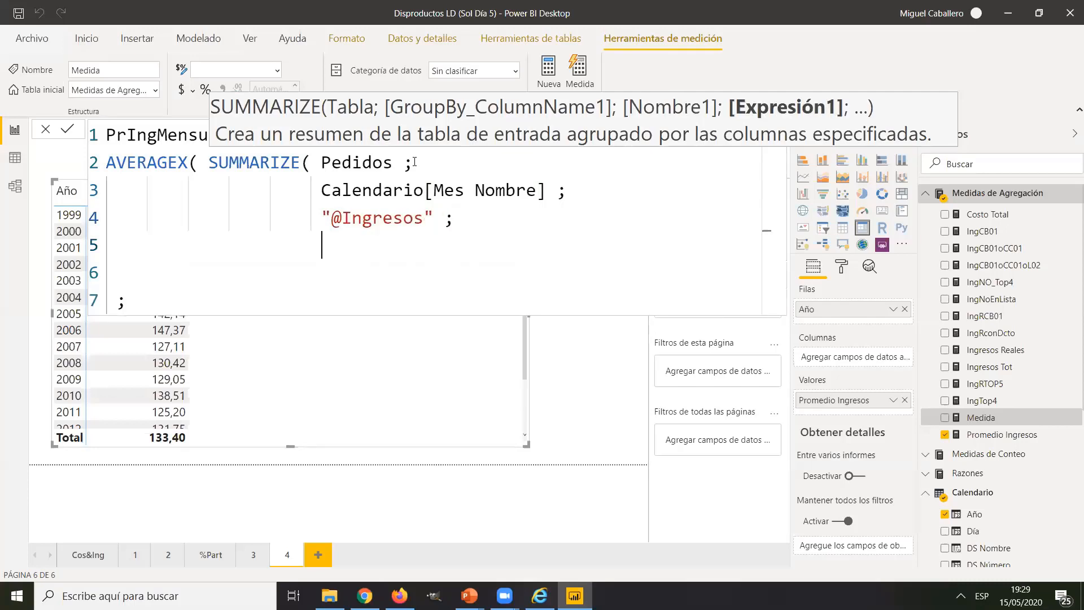
pyautogui.write('SUM( Pedidos')
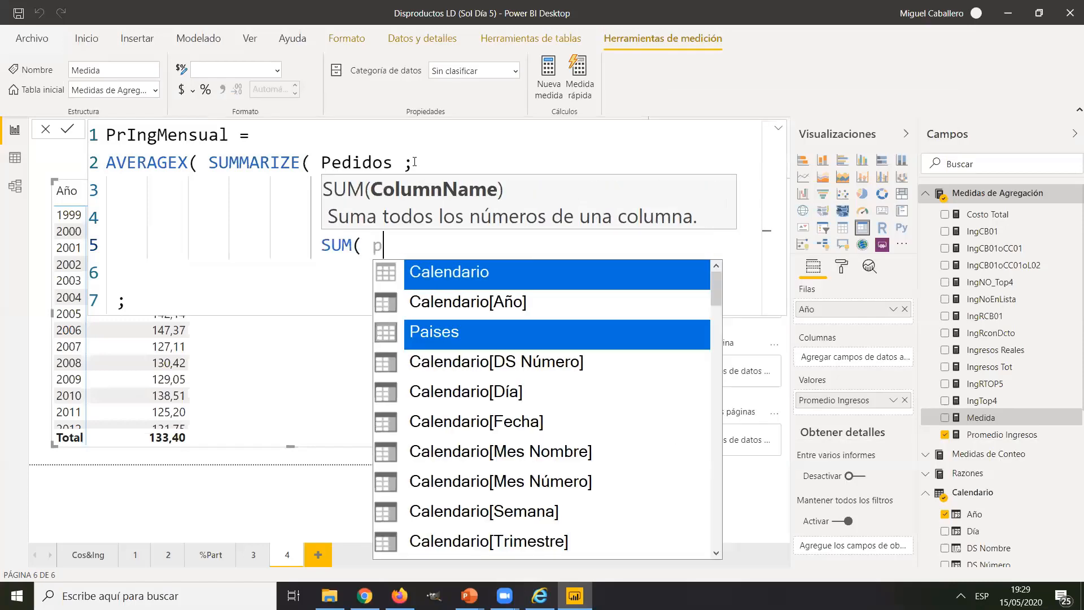
pyautogui.write('[Ingresos]')
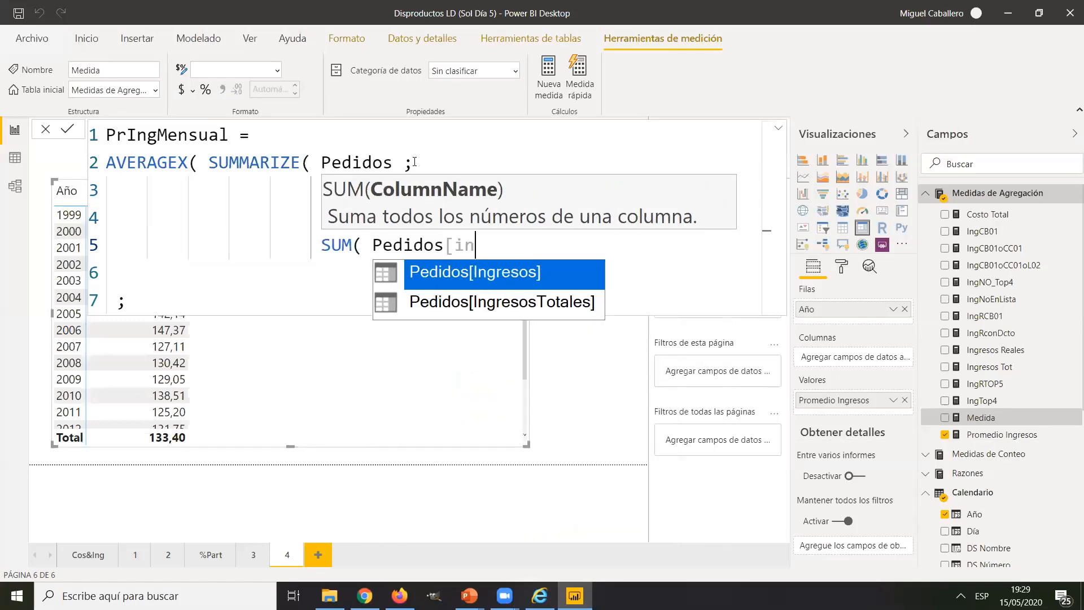
pyautogui.write(' )')
pyautogui.hotkey('shift', 'Return')
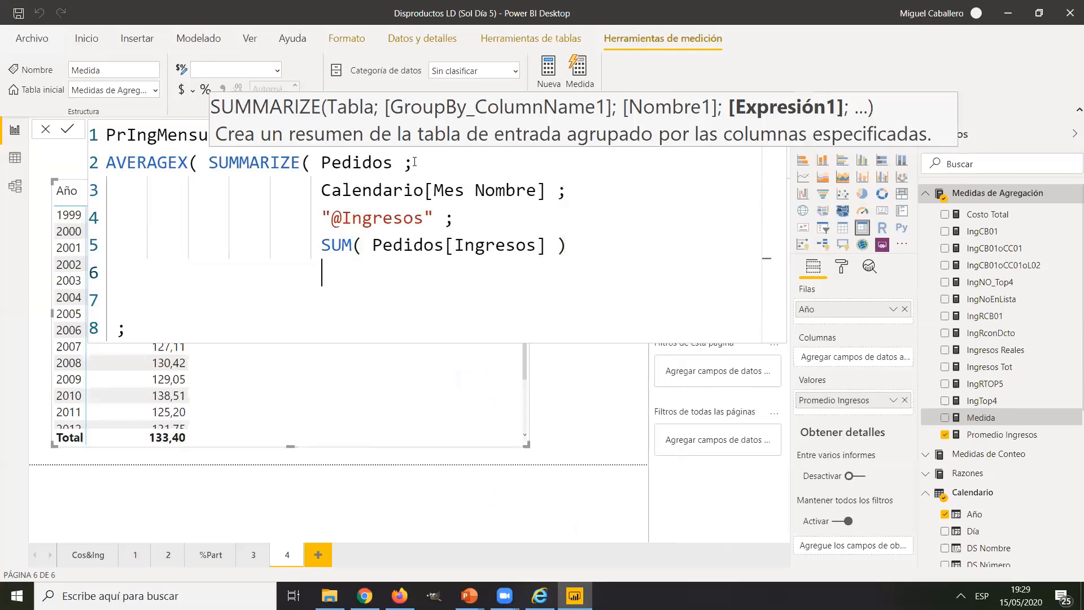
pyautogui.write(')')
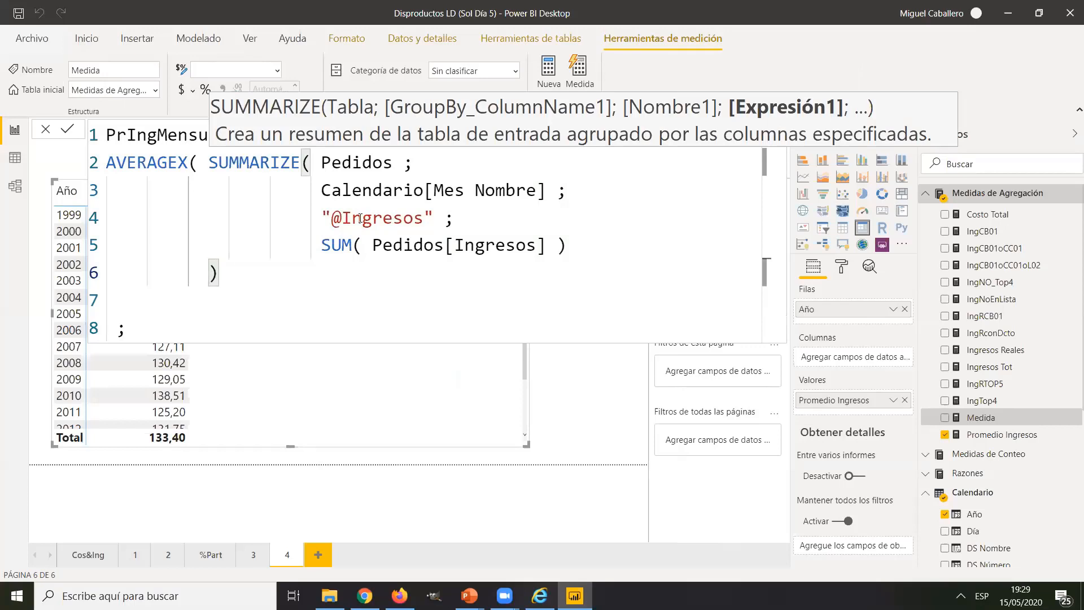
# Remove the leftover semicolon and blank lines, and place a semicolon right after SUMMARIZE's closing parenthesis
pyautogui.click(153, 332)
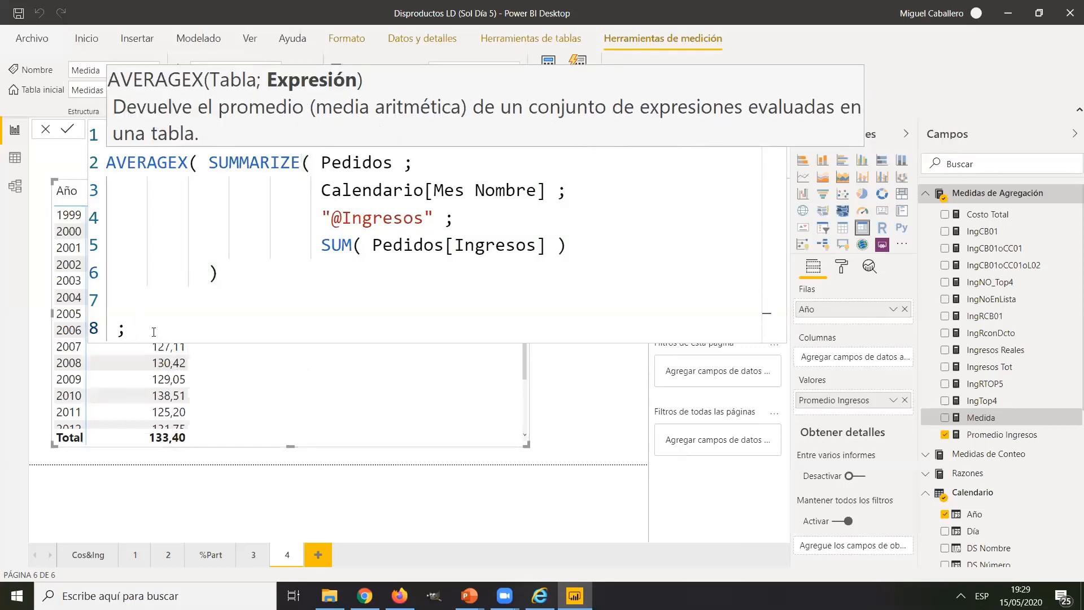
pyautogui.press('BackSpace')
pyautogui.press('BackSpace')
pyautogui.press('BackSpace')
pyautogui.press('BackSpace')
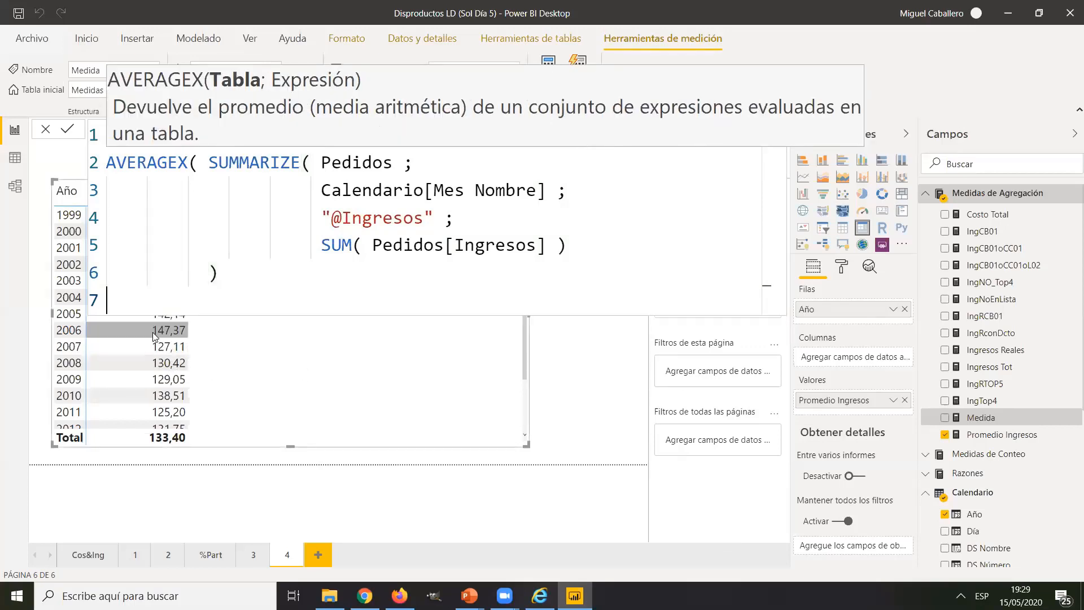
pyautogui.write(';')
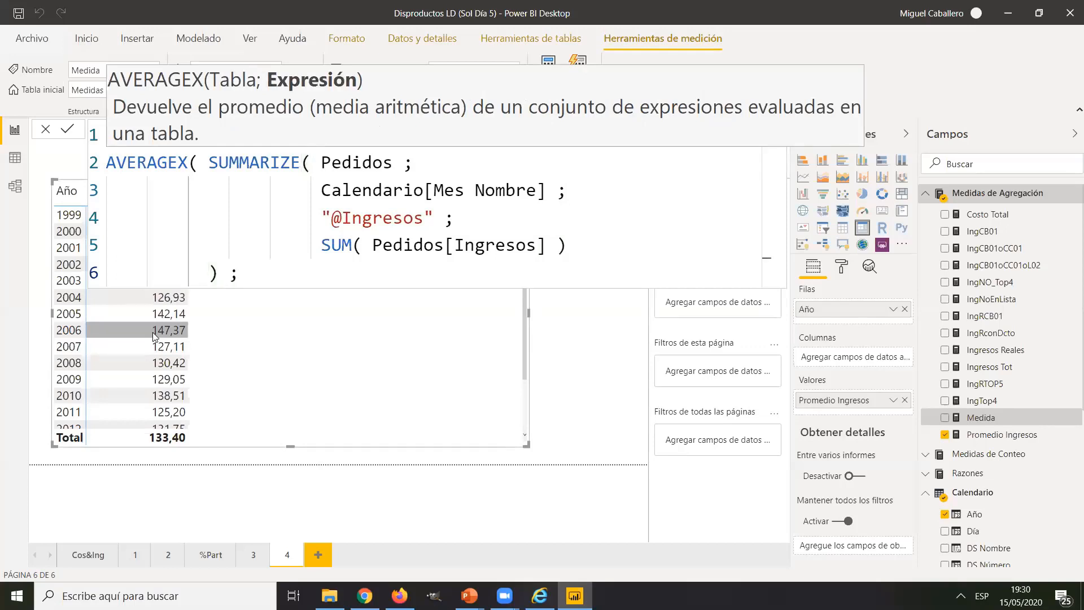
pyautogui.press('Return')
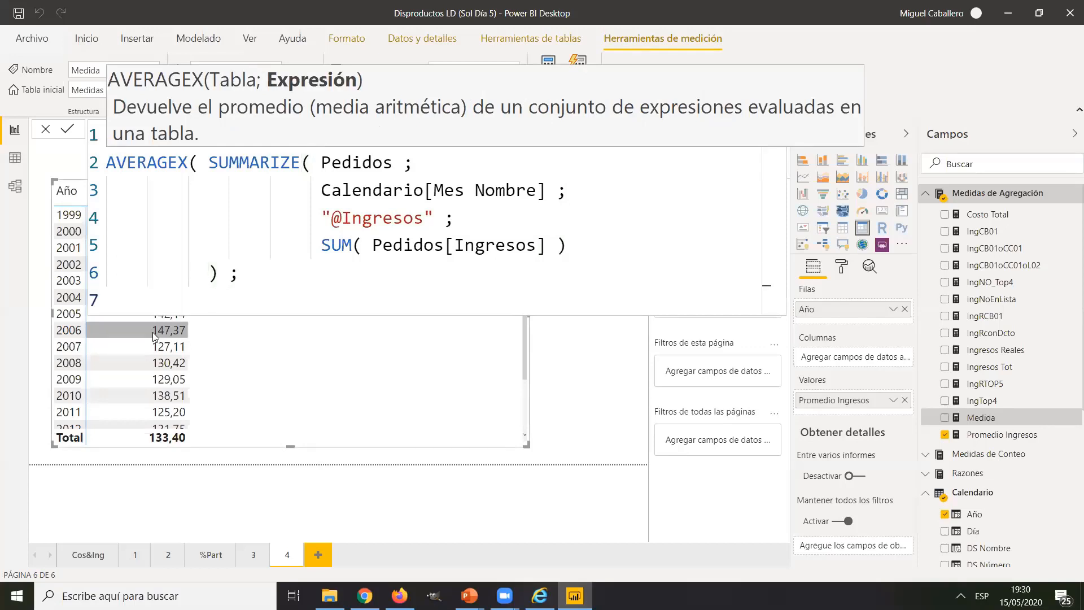
pyautogui.write('[')
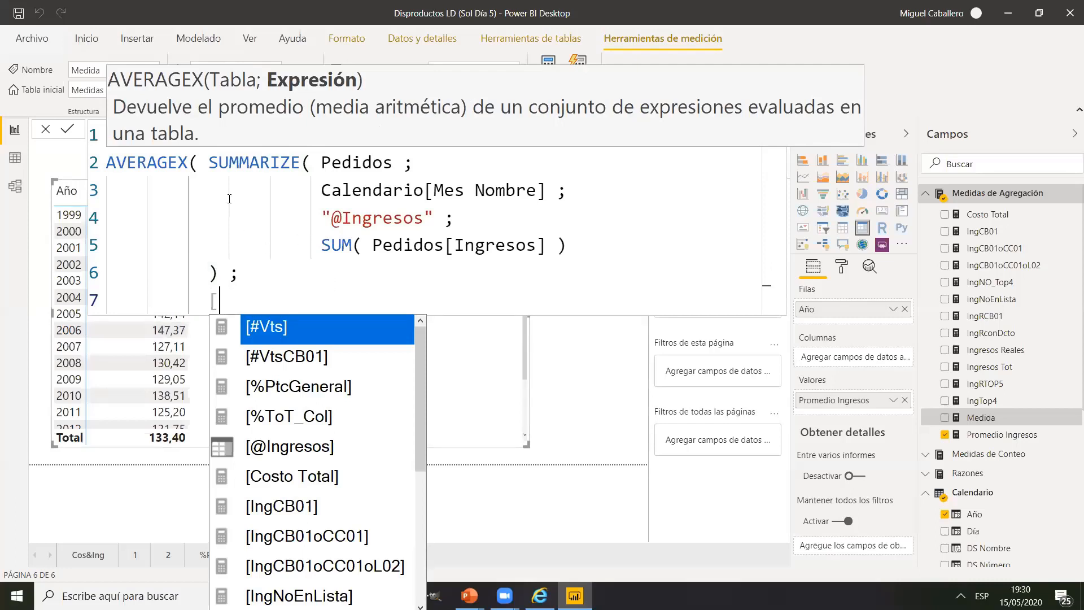
pyautogui.press('Down')
pyautogui.press('Down')
pyautogui.press('Down')
pyautogui.press('Down')
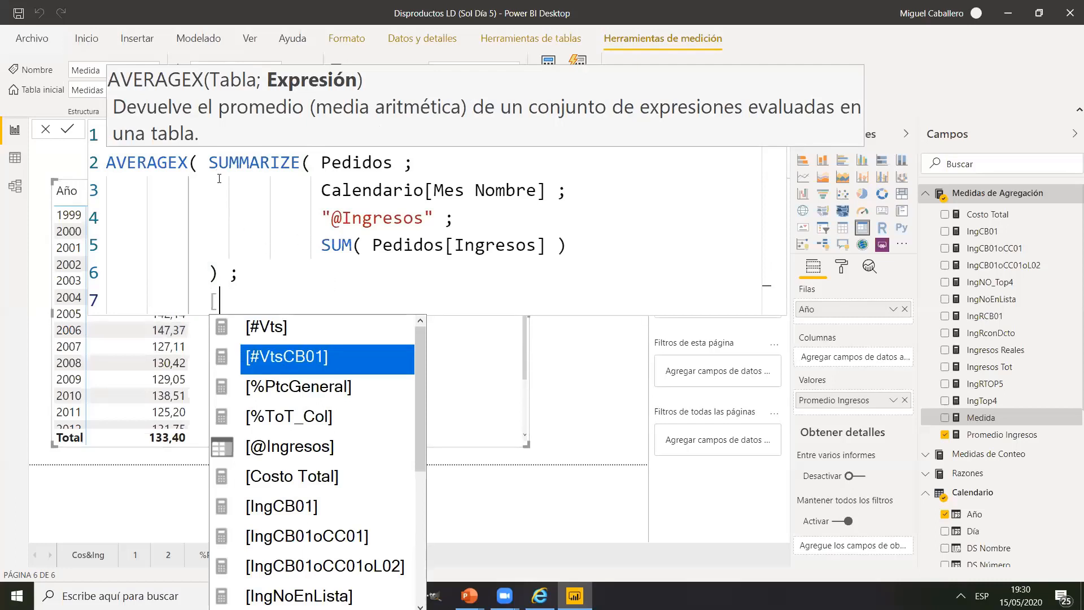
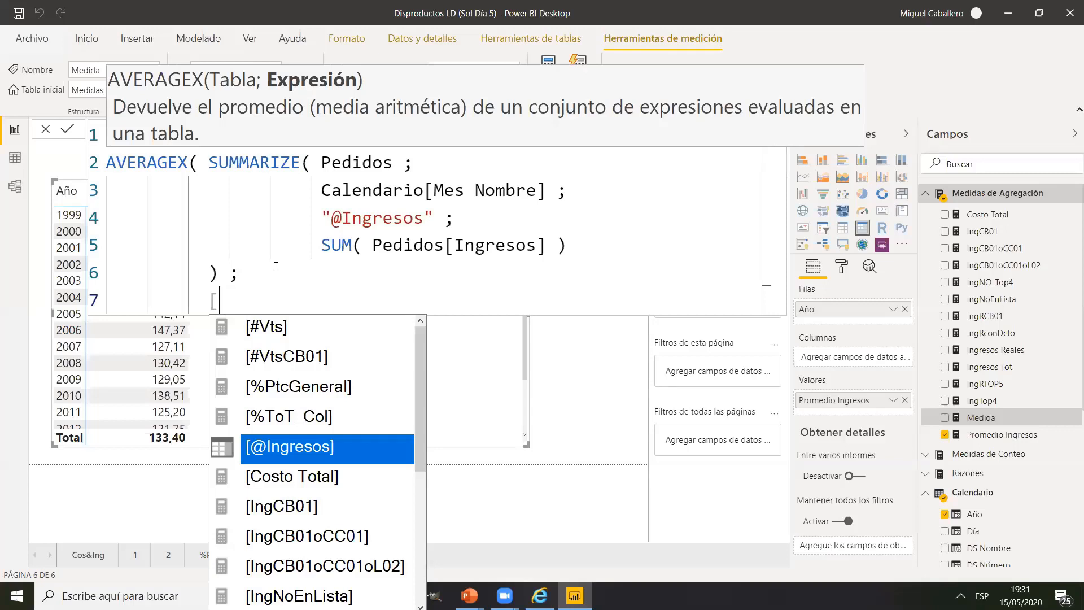
pyautogui.press('Tab')
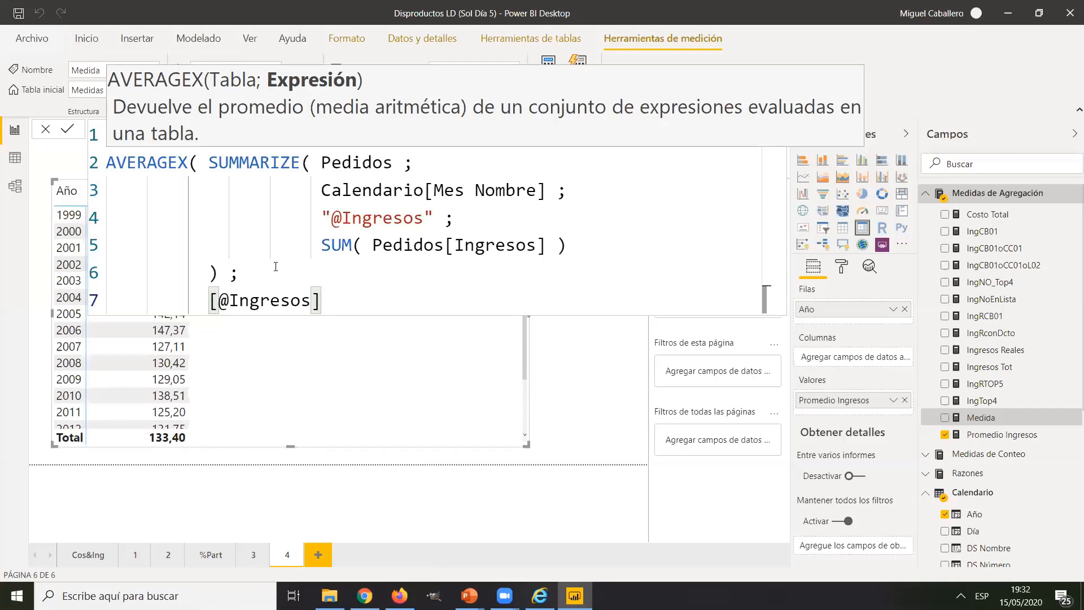
pyautogui.hotkey('shift', 'Return')
pyautogui.write(')')
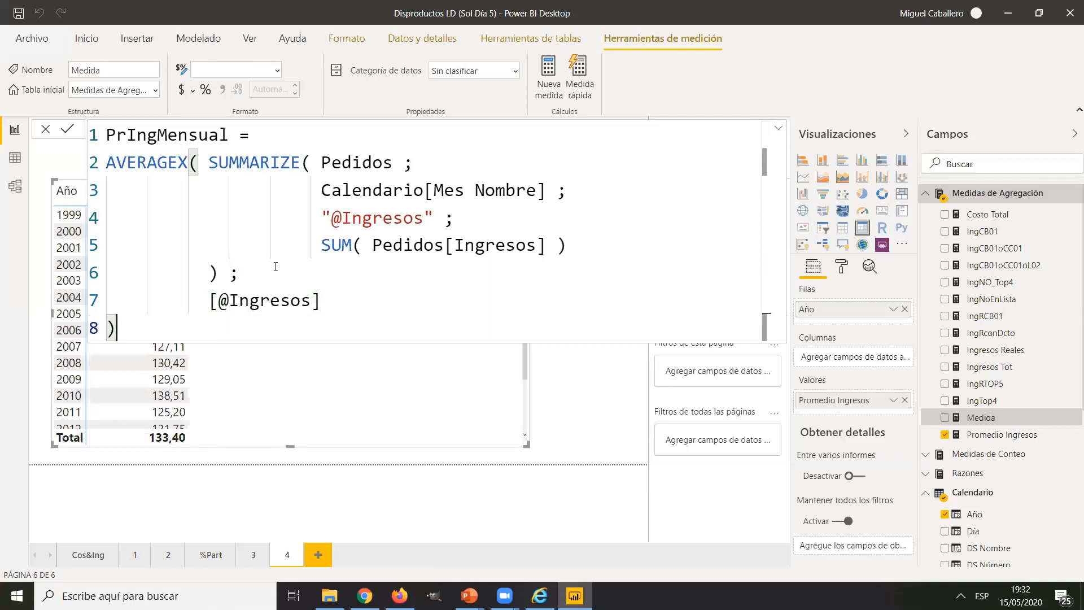
pyautogui.press('Return')
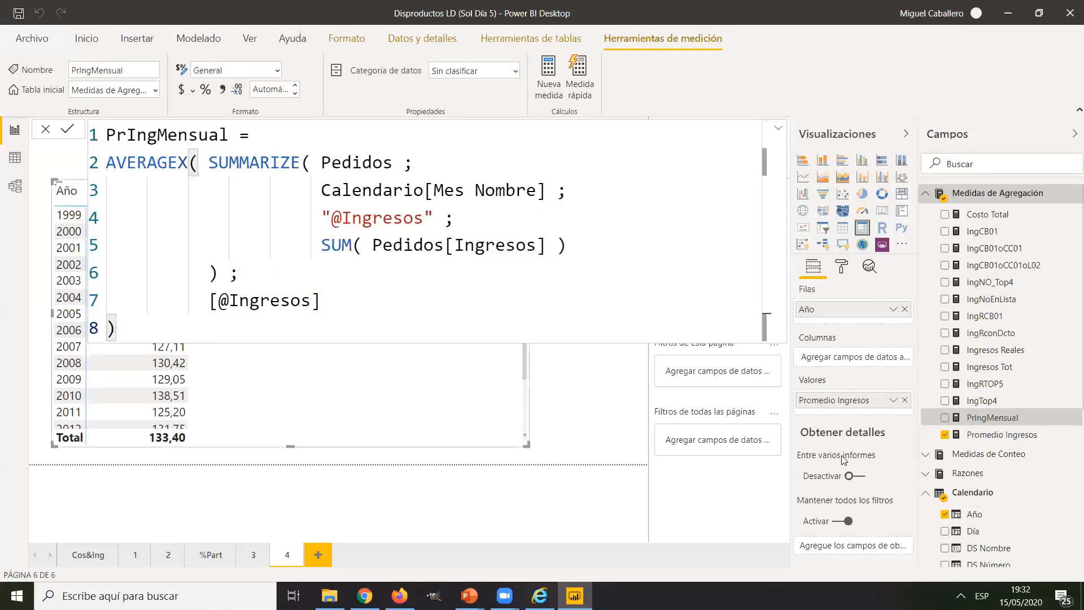
# Add the PrIngMensual measure to the values of the Año matrix and deselect the visual
pyautogui.moveTo(1001, 420); pyautogui.dragTo(329, 385)
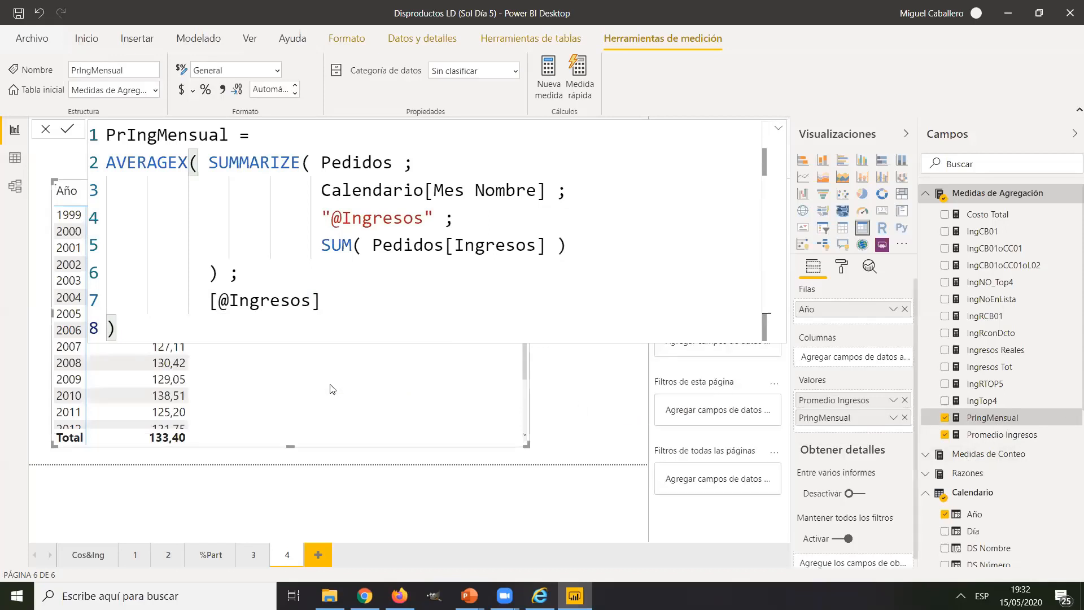
pyautogui.click(591, 404)
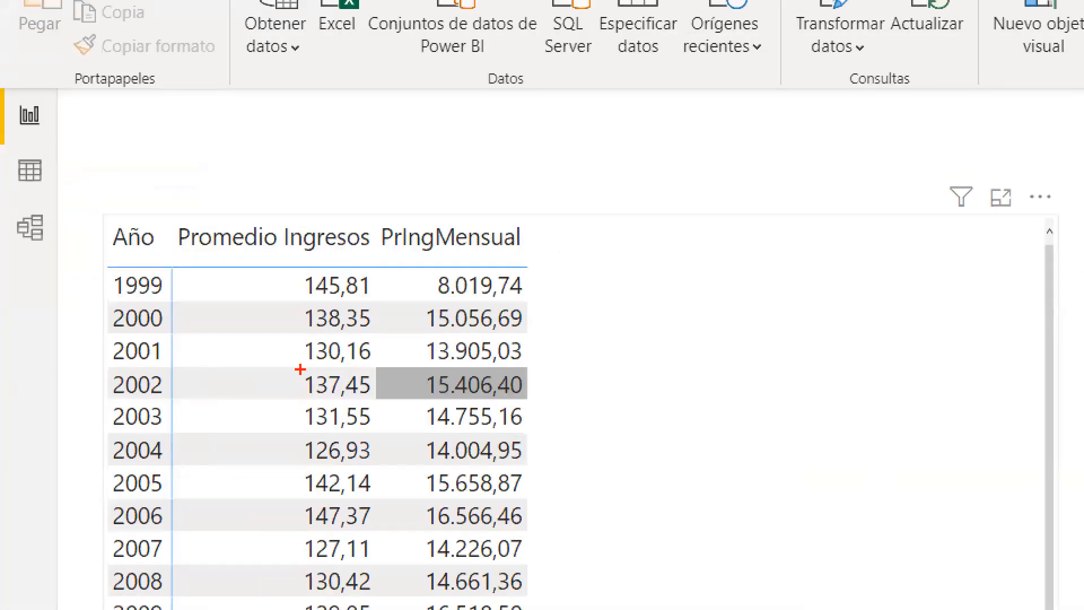
pyautogui.moveTo(361, 310)
pyautogui.mouseDown()
pyautogui.moveTo(345, 345)
pyautogui.moveTo(353, 337)
pyautogui.mouseUp()
pyautogui.moveTo(562, 307)
pyautogui.mouseDown()
pyautogui.moveTo(491, 287)
pyautogui.moveTo(575, 317)
pyautogui.moveTo(103, 573)
pyautogui.mouseUp()
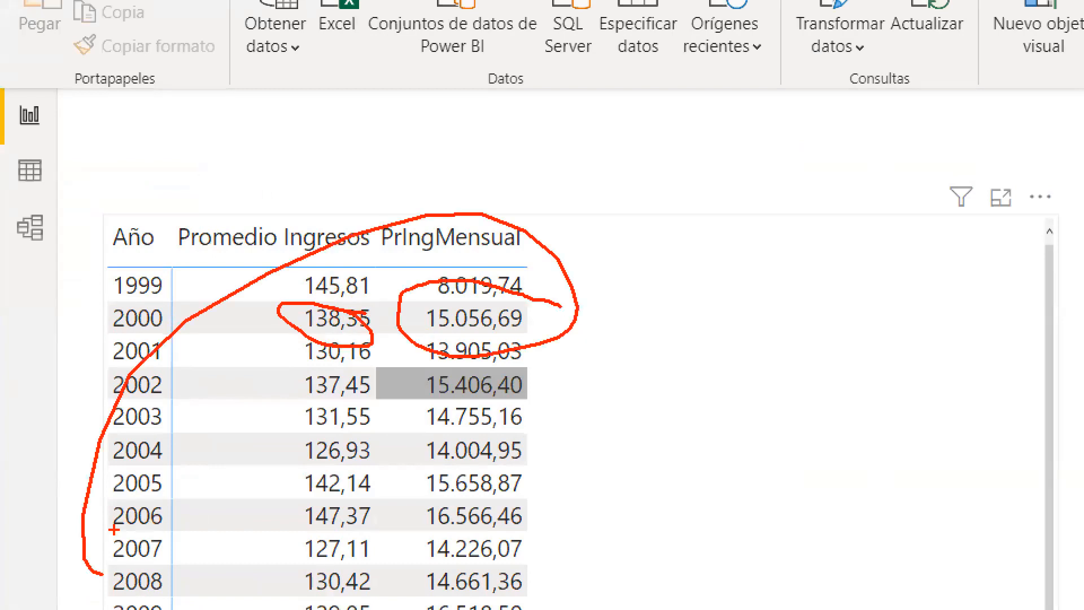
pyautogui.press('Escape')
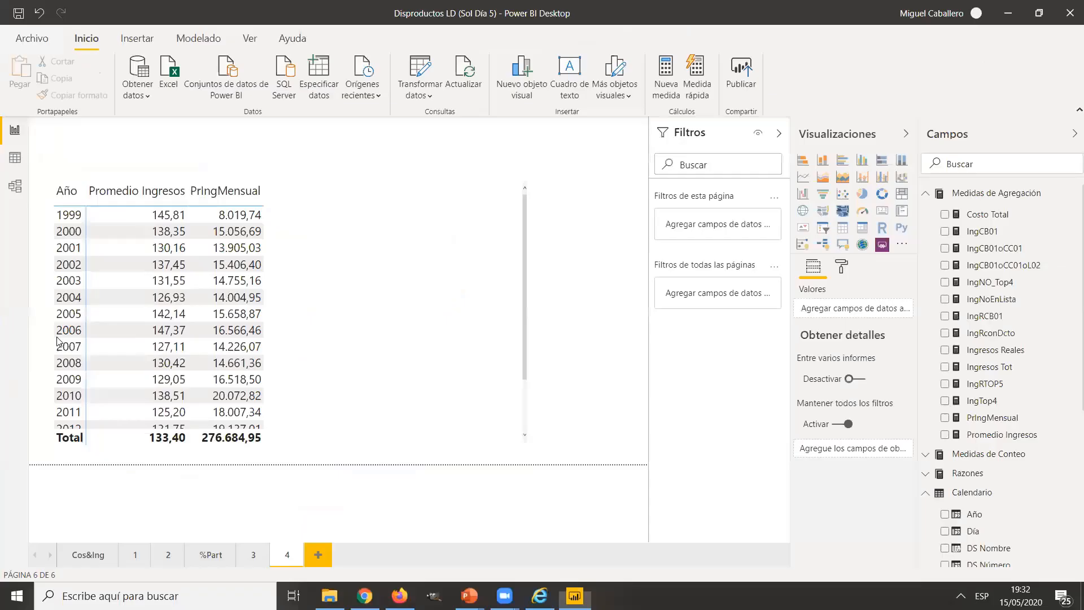
# Review the formulas of the Promedio Ingresos and PrIngMensual measures
pyautogui.click(1001, 436)
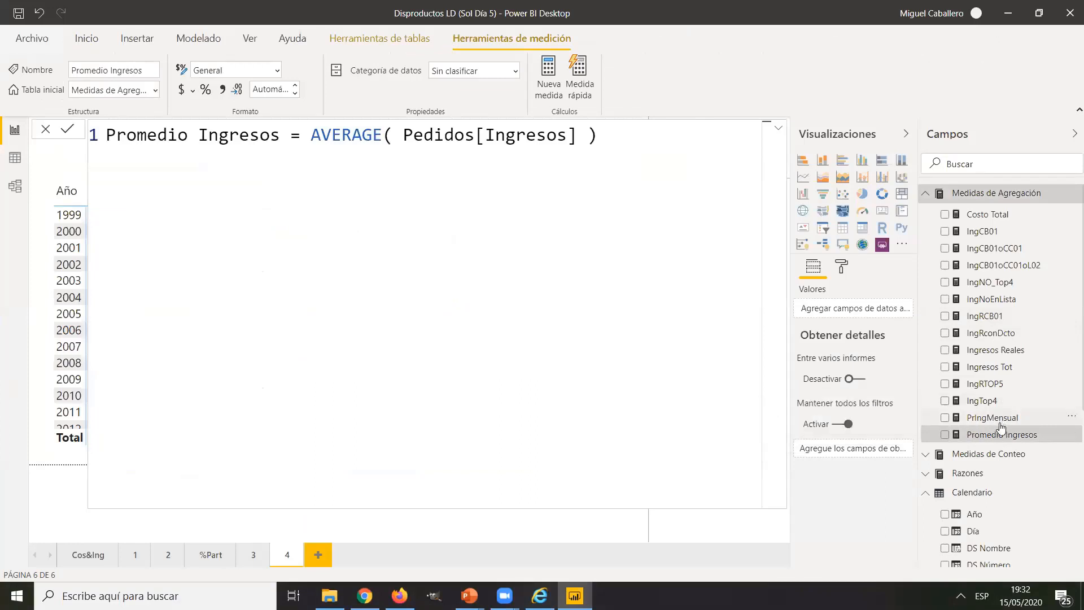
pyautogui.click(1003, 420)
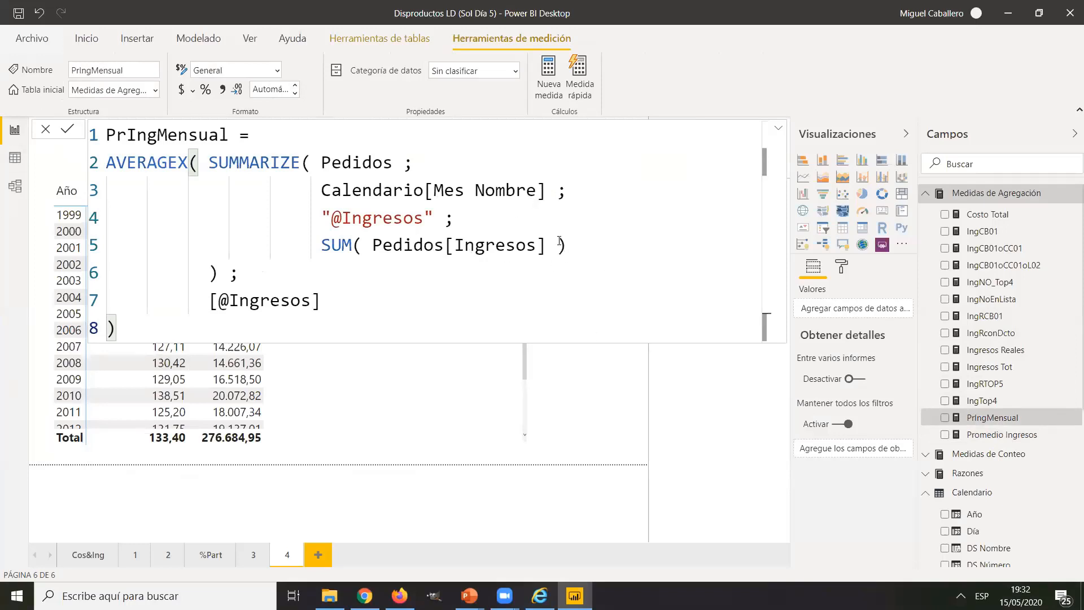
pyautogui.moveTo(565, 244); pyautogui.dragTo(74, 218)
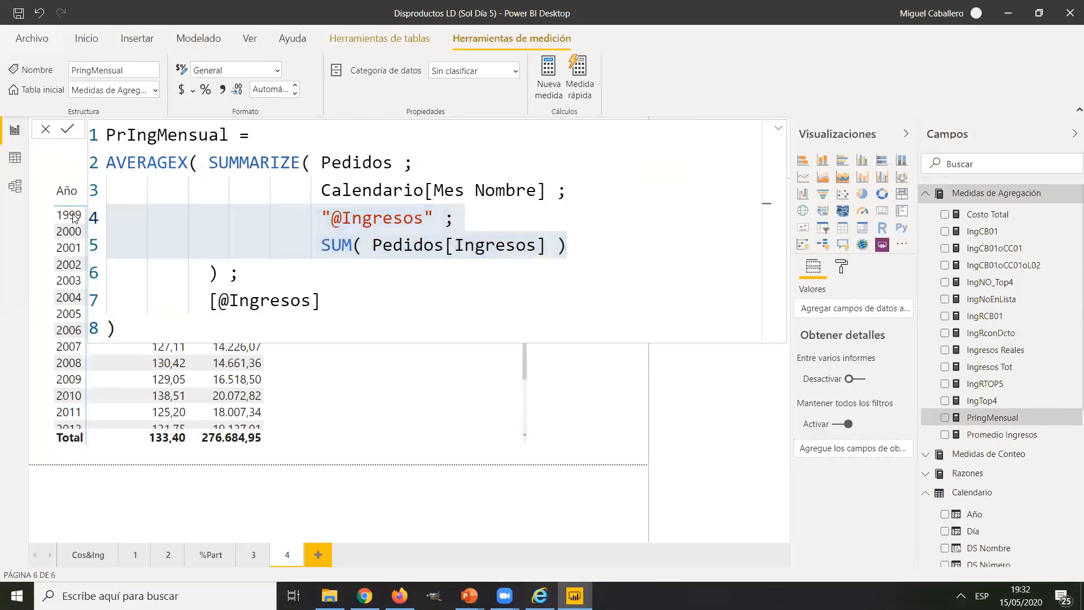
pyautogui.click(177, 327)
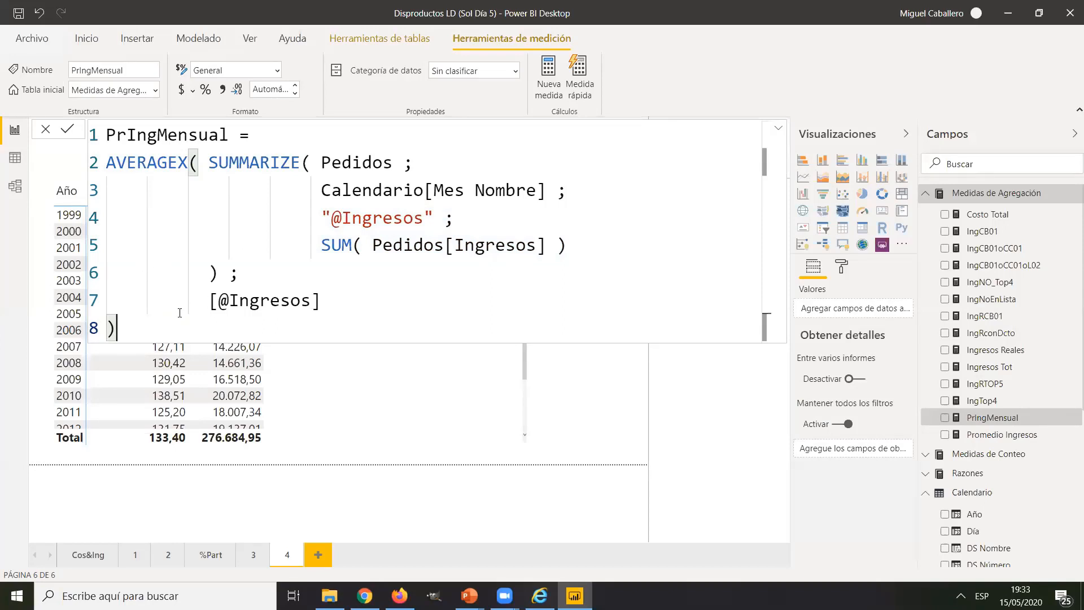
pyautogui.moveTo(169, 329); pyautogui.dragTo(110, 169)
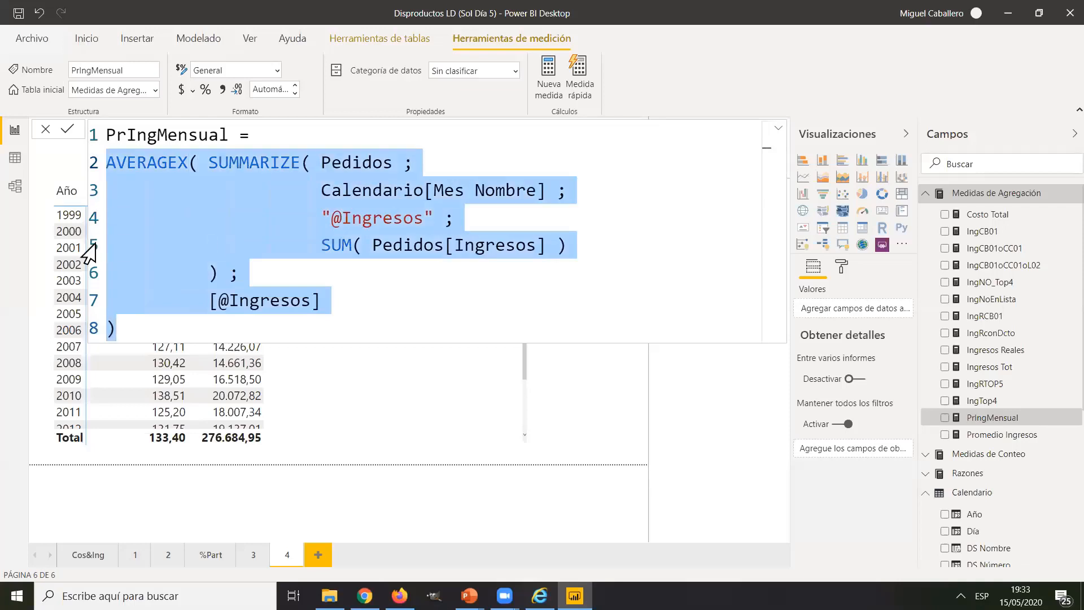
pyautogui.click(147, 328)
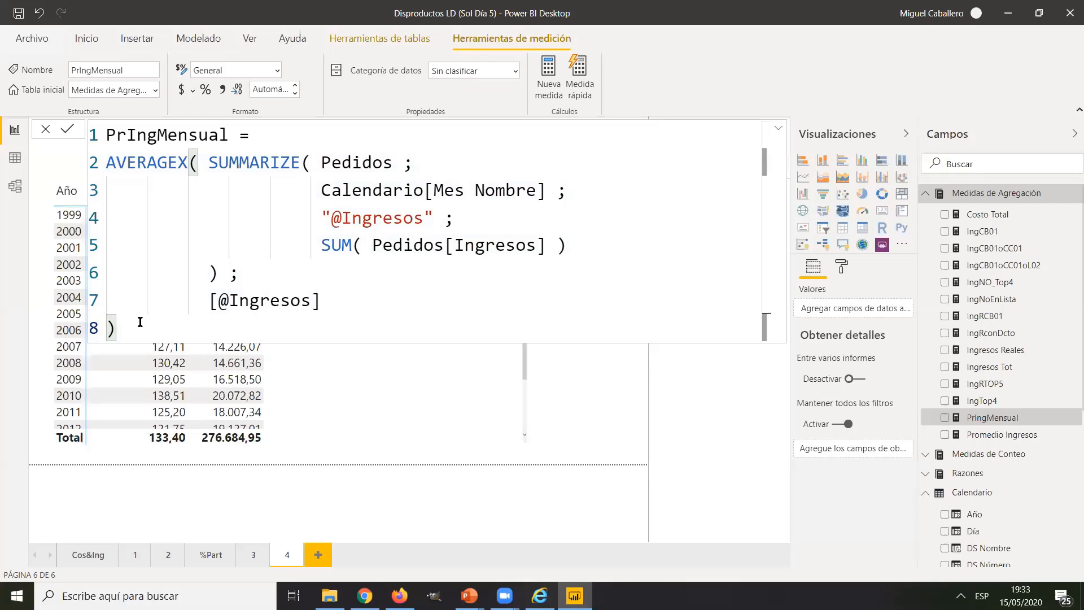
pyautogui.moveTo(153, 327); pyautogui.dragTo(95, 180)
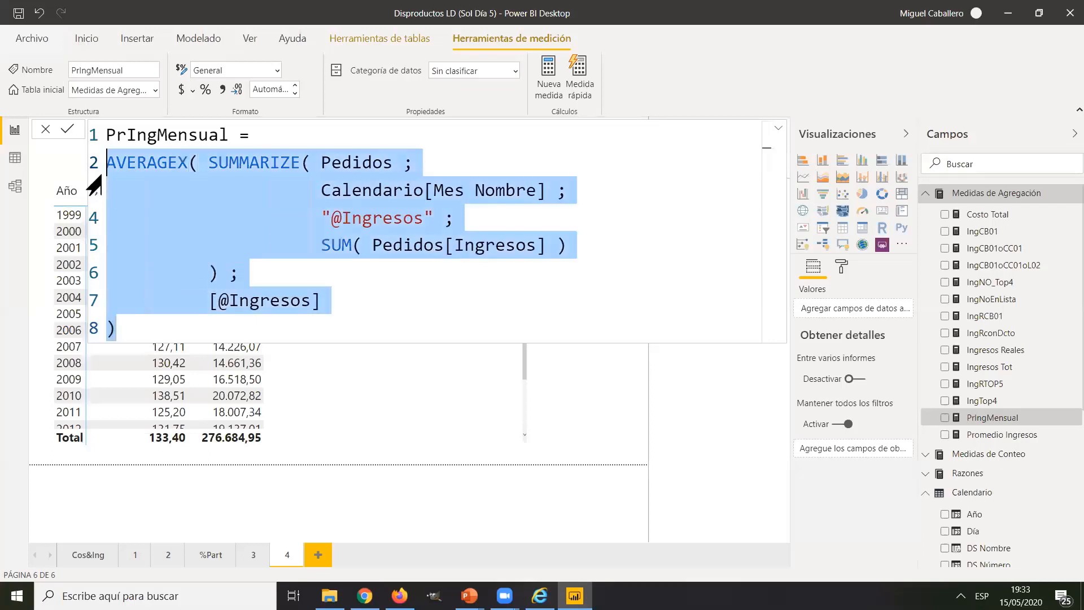
pyautogui.click(174, 334)
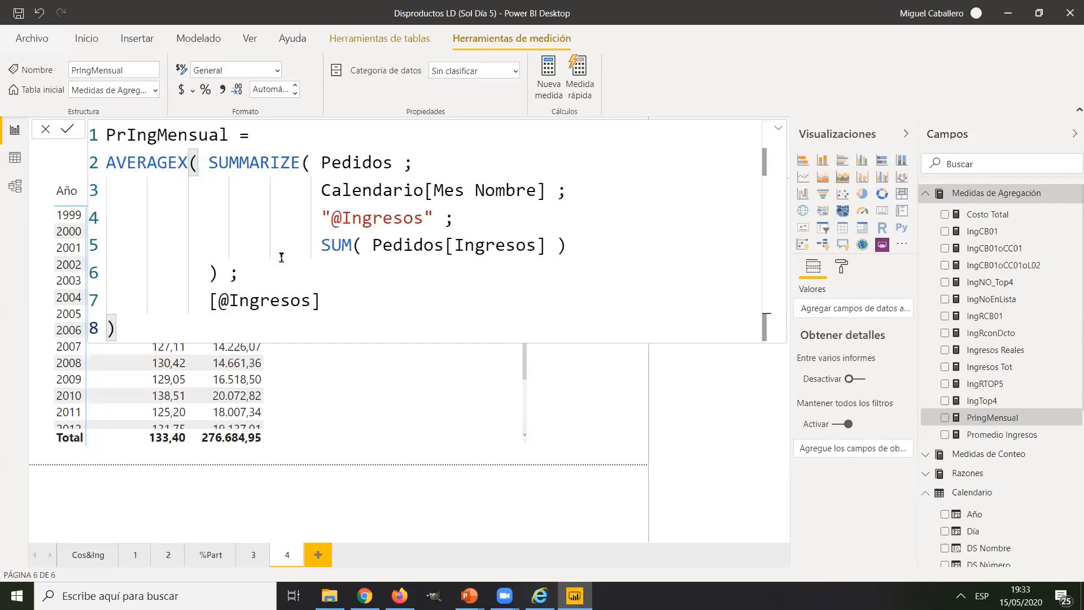
pyautogui.click(612, 432)
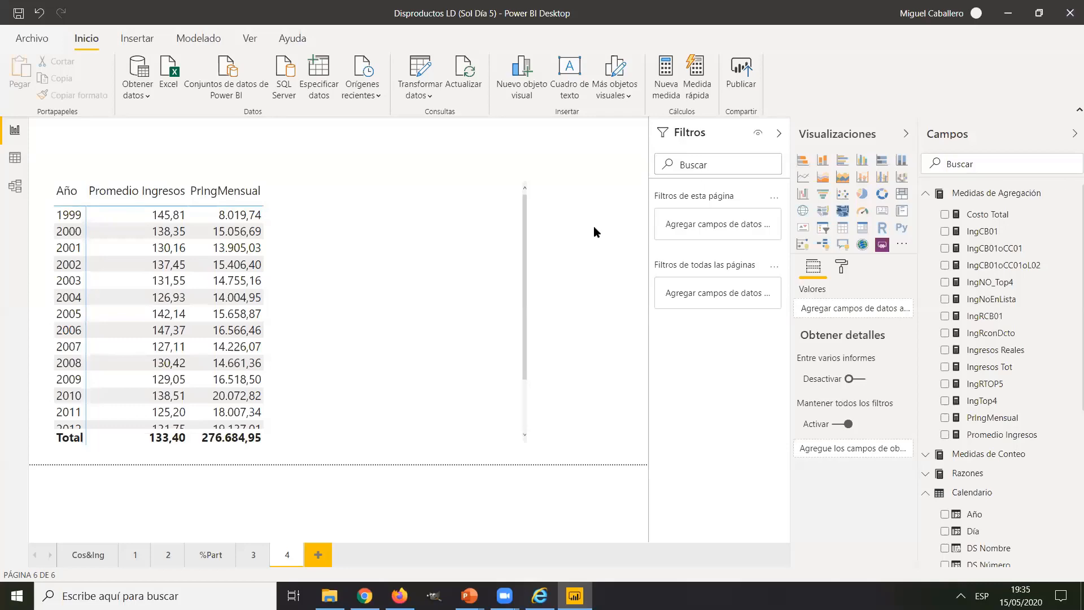
# Switch to the data view, collapse the Medidas de Agregación, Paises and Pedidos field lists, and open the SKUProductos table
pyautogui.click(14, 158)
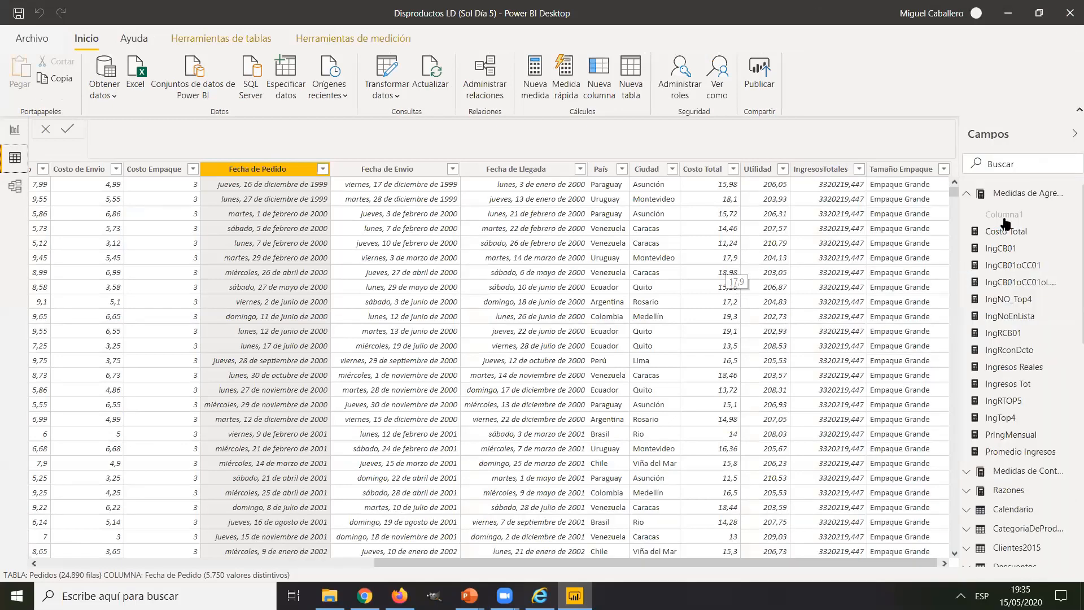
pyautogui.click(964, 202)
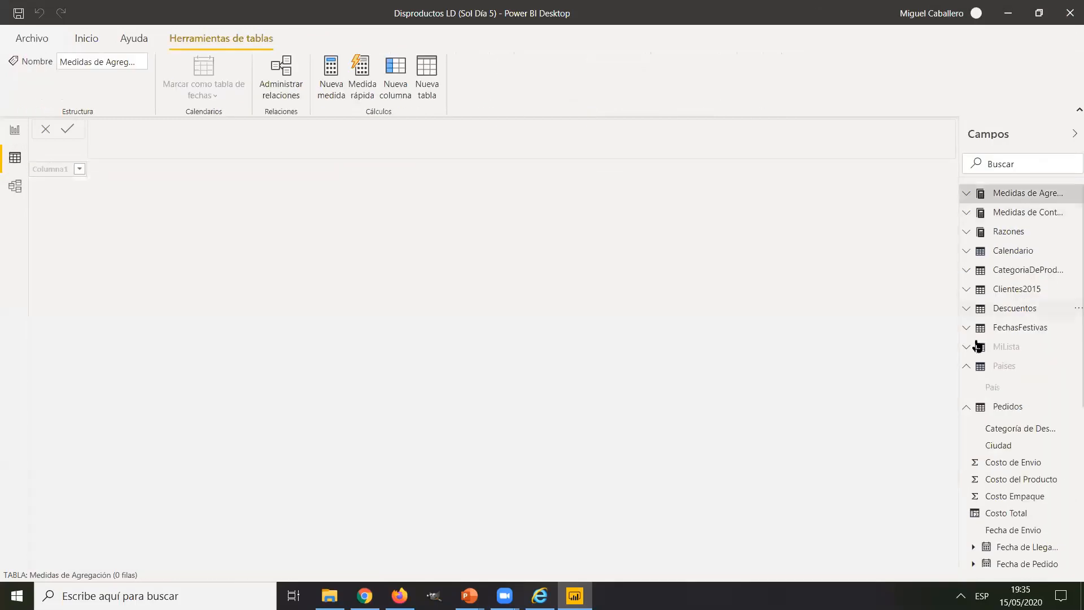
pyautogui.click(966, 367)
pyautogui.click(967, 388)
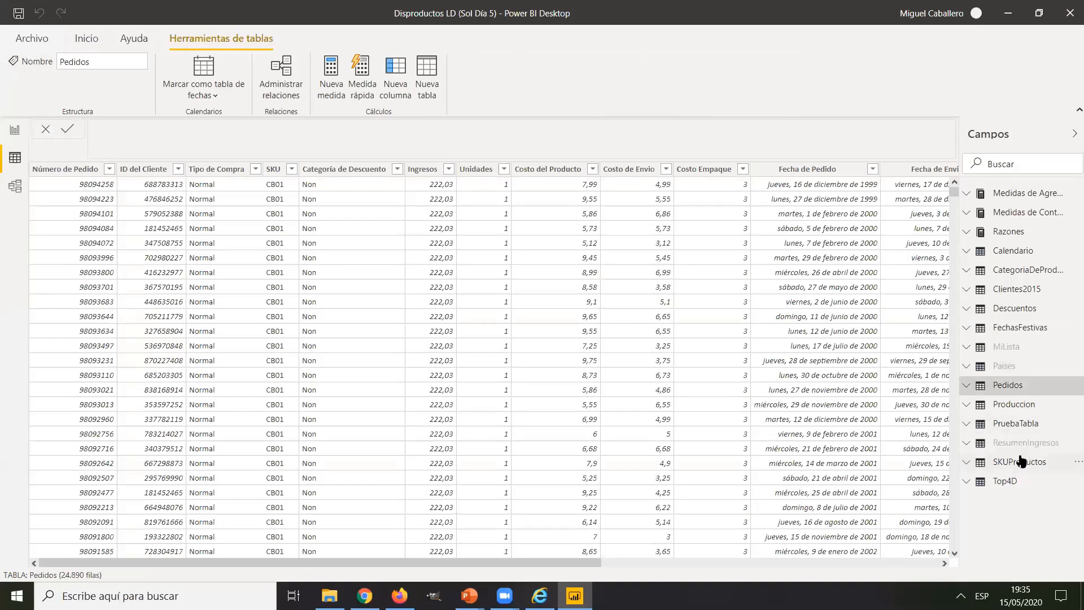
pyautogui.click(1020, 461)
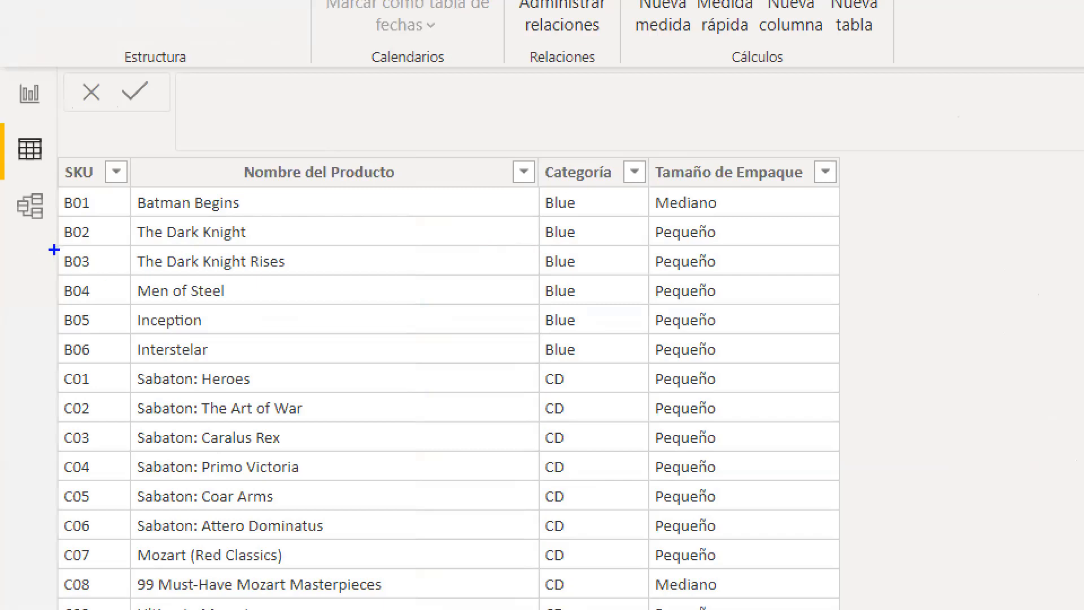
pyautogui.moveTo(54, 250)
pyautogui.mouseDown()
pyautogui.moveTo(133, 297)
pyautogui.moveTo(907, 298)
pyautogui.moveTo(886, 278)
pyautogui.moveTo(846, 275)
pyautogui.moveTo(1081, 277)
pyautogui.mouseUp()
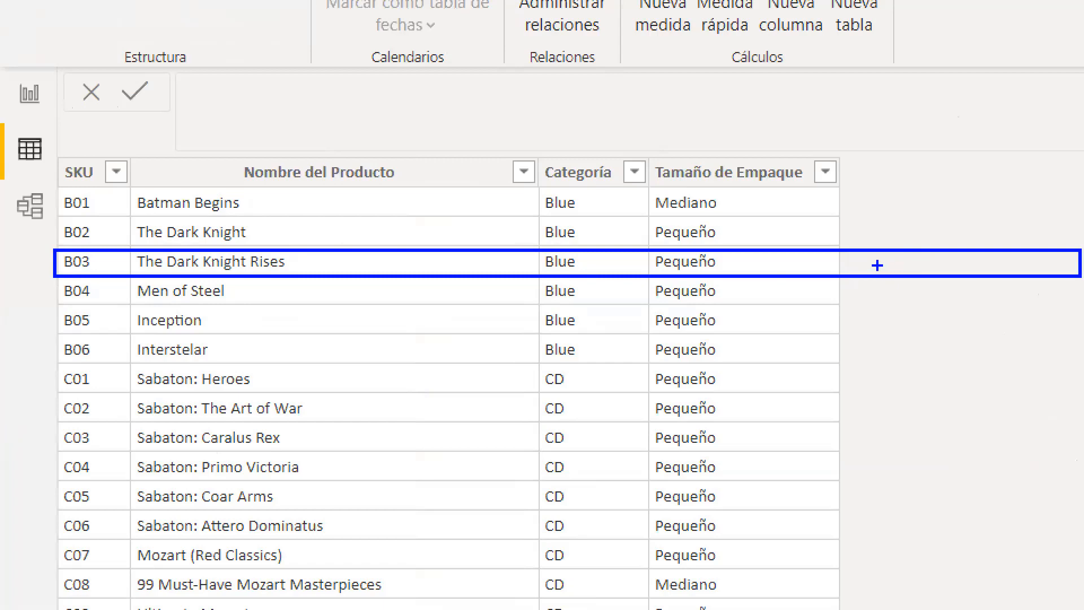
pyautogui.moveTo(878, 266); pyautogui.dragTo(901, 267)
pyautogui.moveTo(79, 283)
pyautogui.mouseDown()
pyautogui.moveTo(94, 279)
pyautogui.moveTo(46, 239)
pyautogui.moveTo(60, 291)
pyautogui.mouseUp()
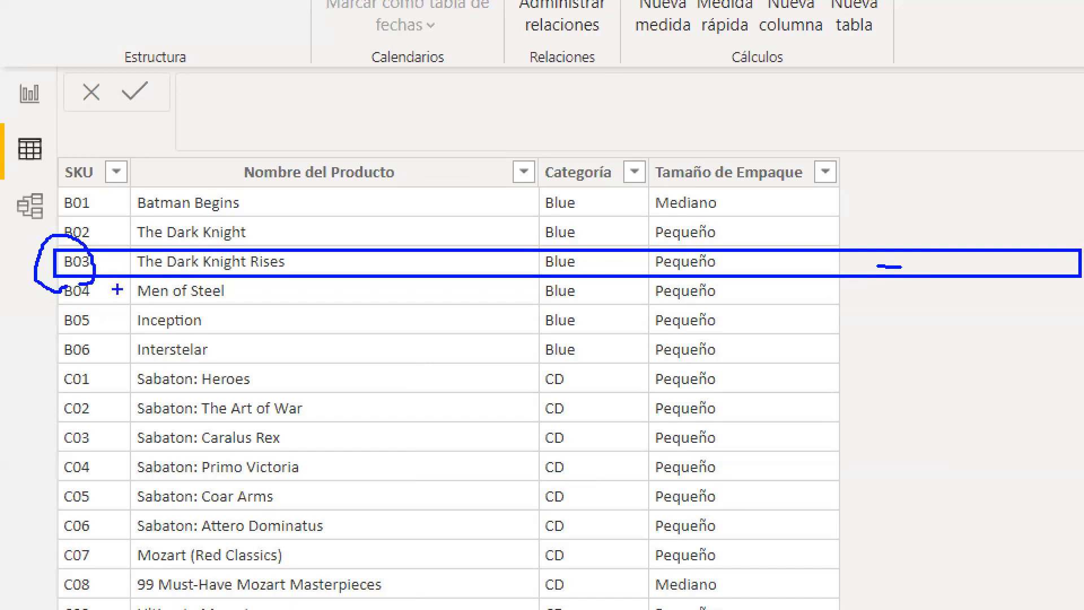
pyautogui.moveTo(889, 263)
pyautogui.mouseDown()
pyautogui.moveTo(906, 248)
pyautogui.moveTo(920, 252)
pyautogui.moveTo(937, 280)
pyautogui.mouseUp()
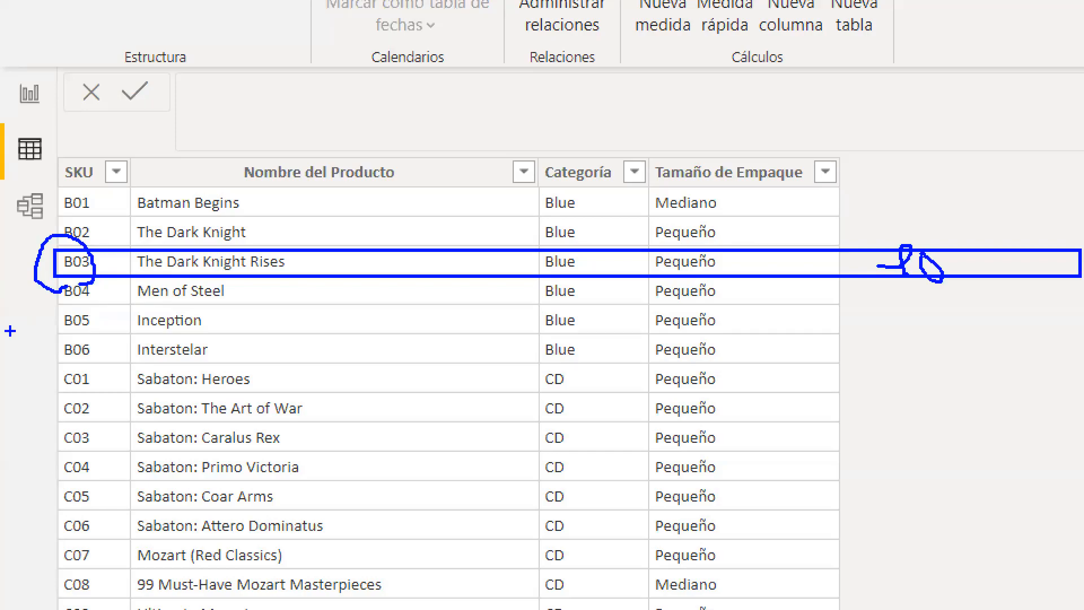
pyautogui.press('Escape')
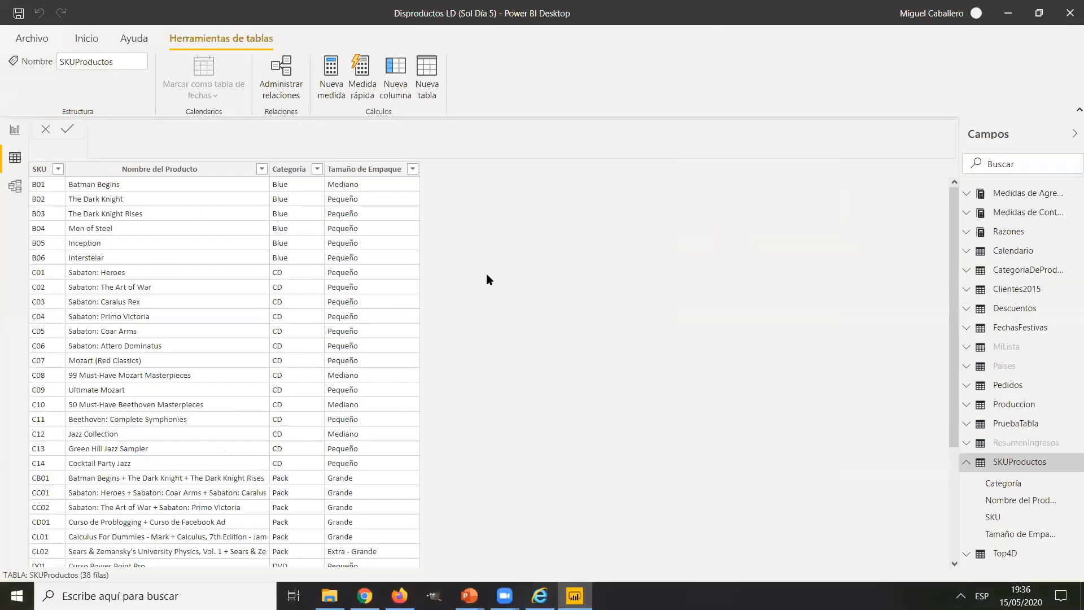
# Add a calculated column to SKUProductos with the formula SUM( Pedidos[Ingresos] ) and commit it
pyautogui.click(398, 88)
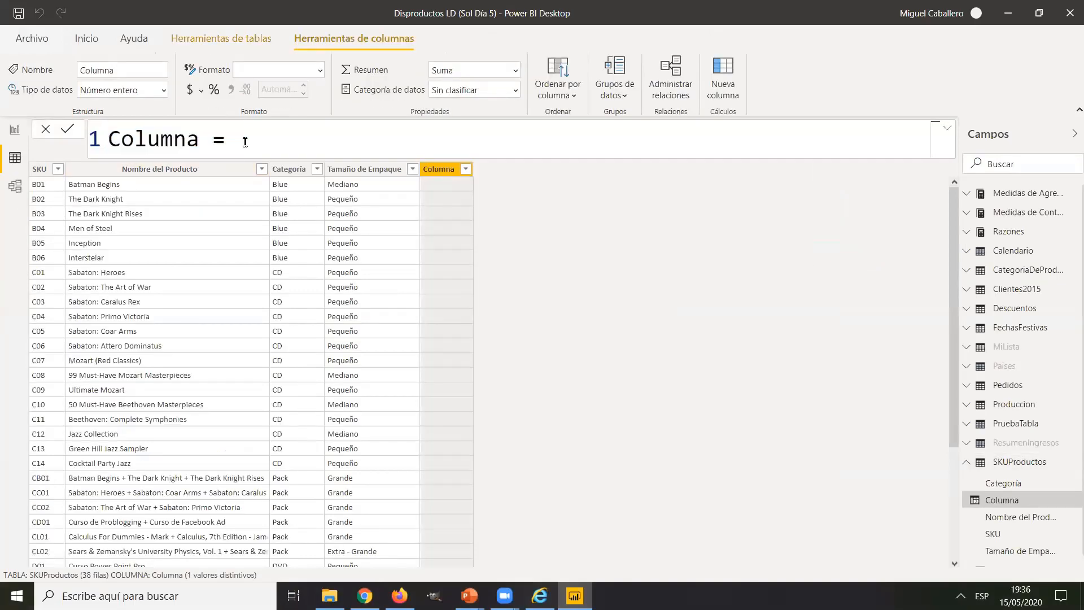
pyautogui.write('SUM( pe')
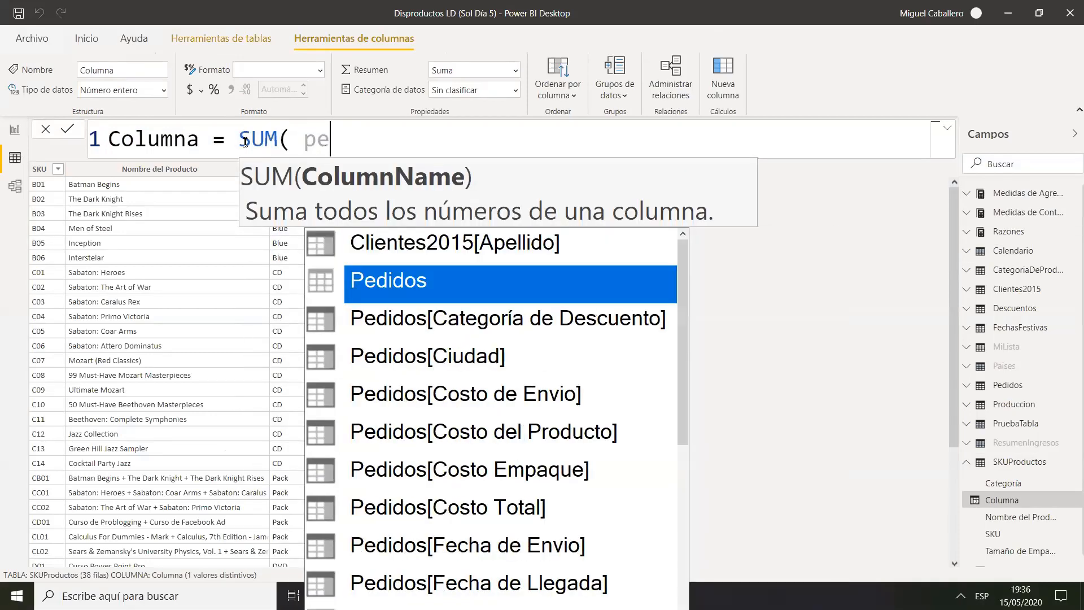
pyautogui.press('Tab')
pyautogui.write('[in')
pyautogui.press('Tab')
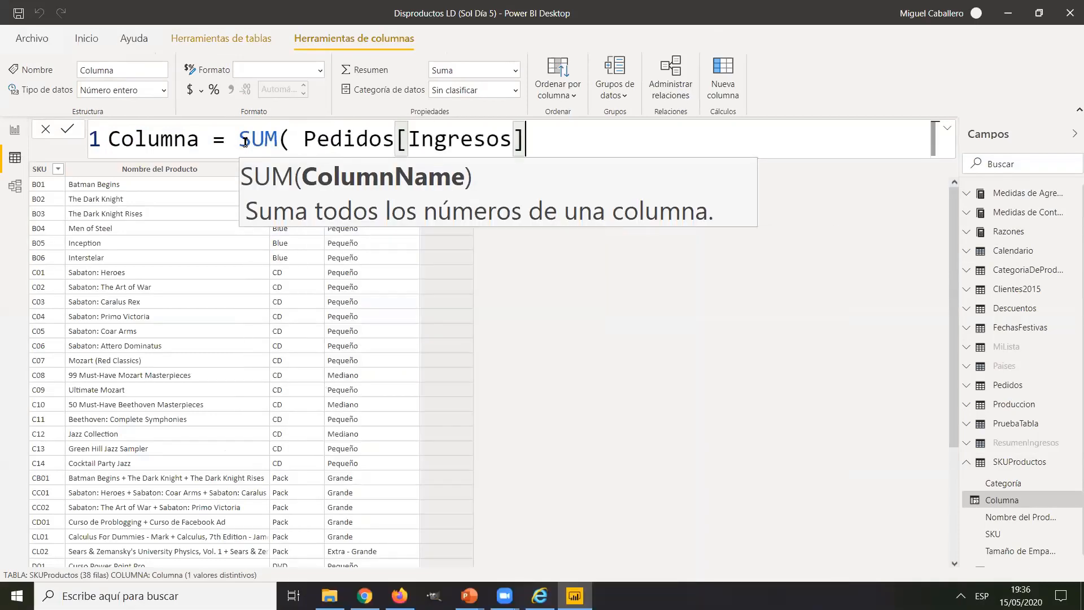
pyautogui.write(')')
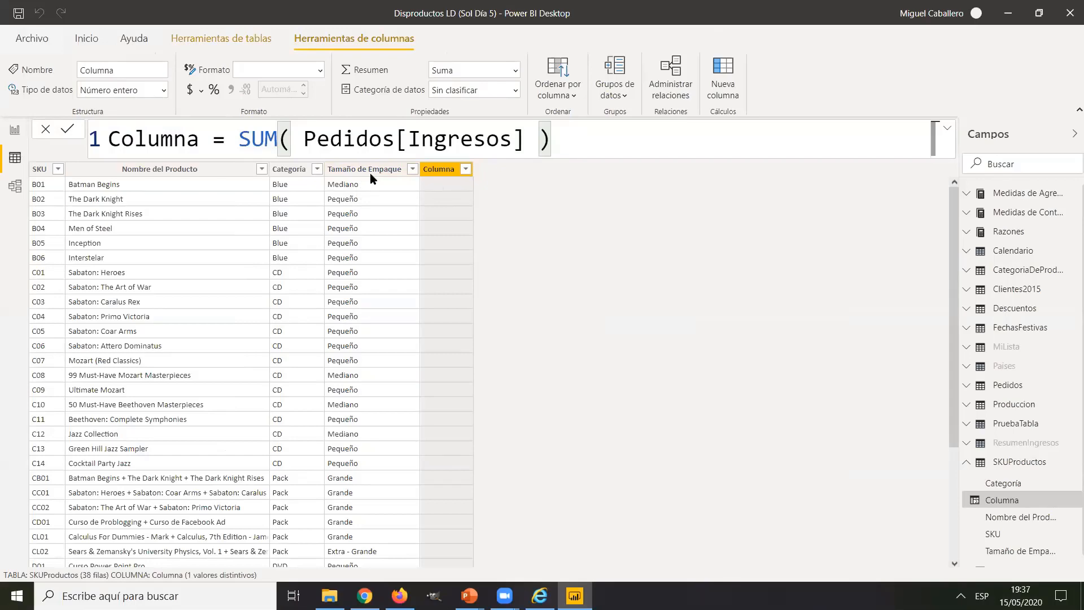
pyautogui.press('Return')
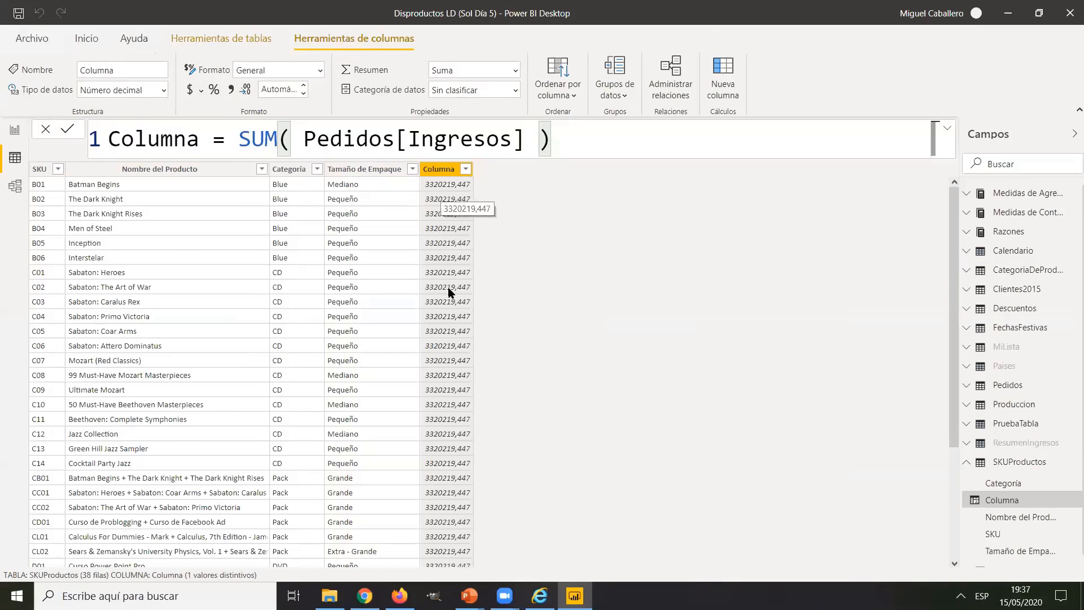
# Rename the new SUM column in SKUProductos as TotalTdsPrdcts
pyautogui.doubleClick(162, 142)
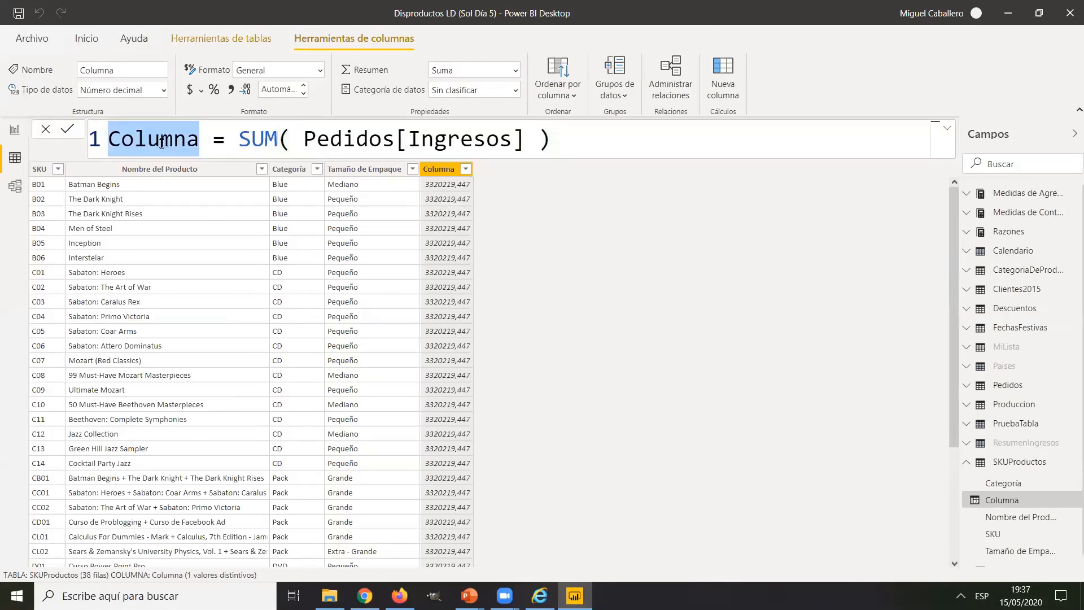
pyautogui.write('Total')
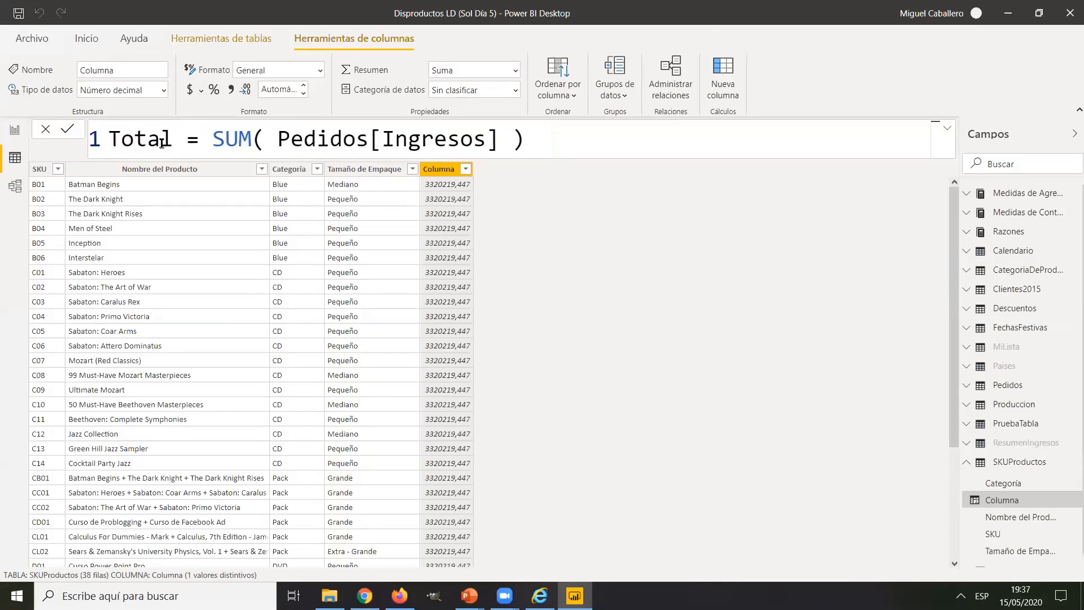
pyautogui.write('TdsPr')
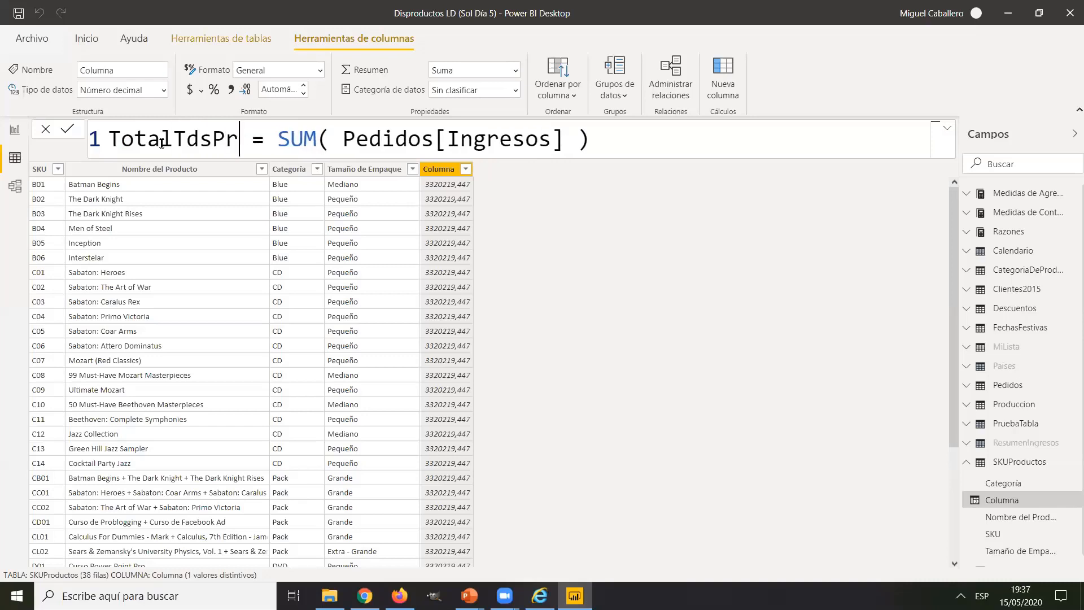
pyautogui.write('dcts')
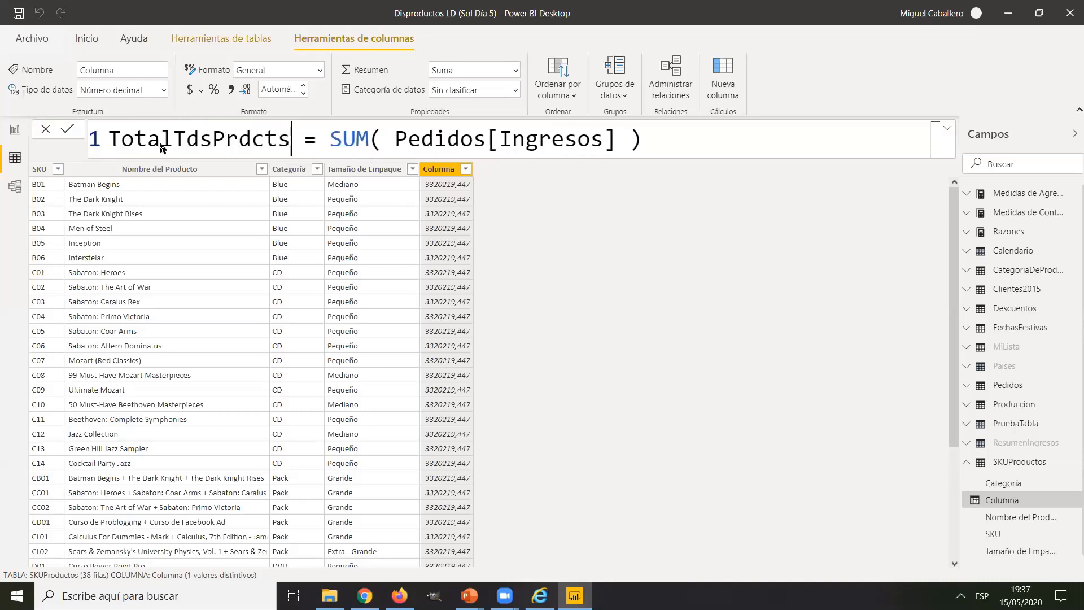
pyautogui.press('Return')
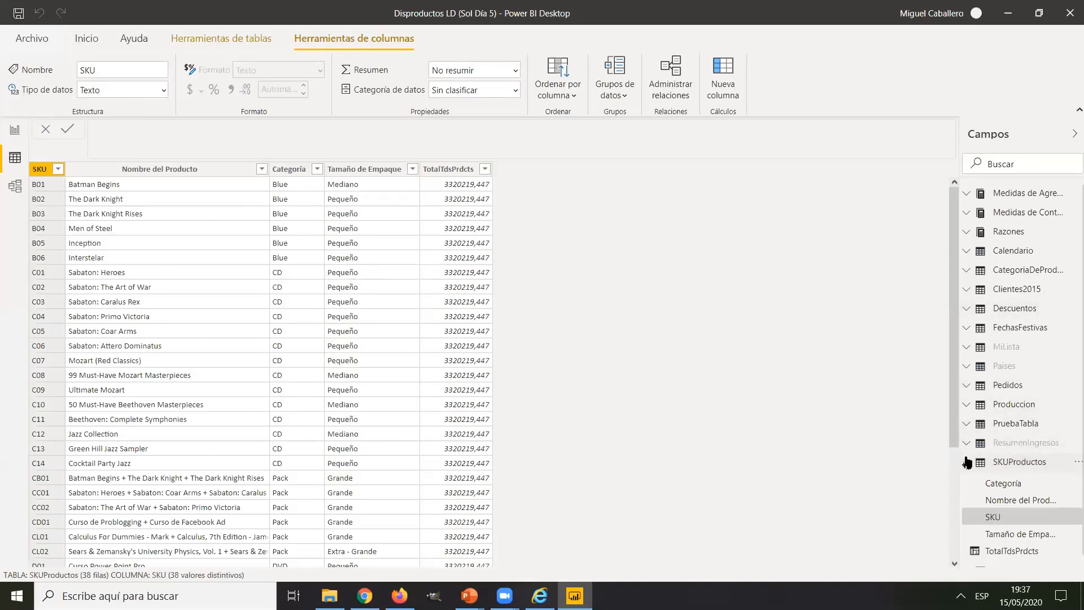
# Look at the rows of the Pedidos table, then return to SKUProductos with its field list collapsed
pyautogui.click(1009, 393)
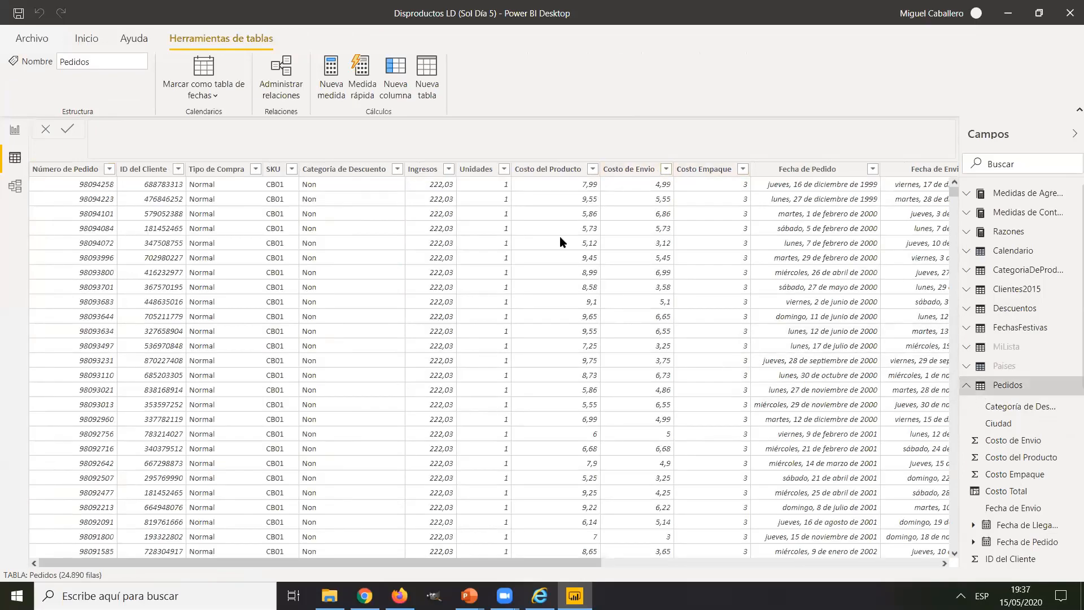
pyautogui.click(1003, 384)
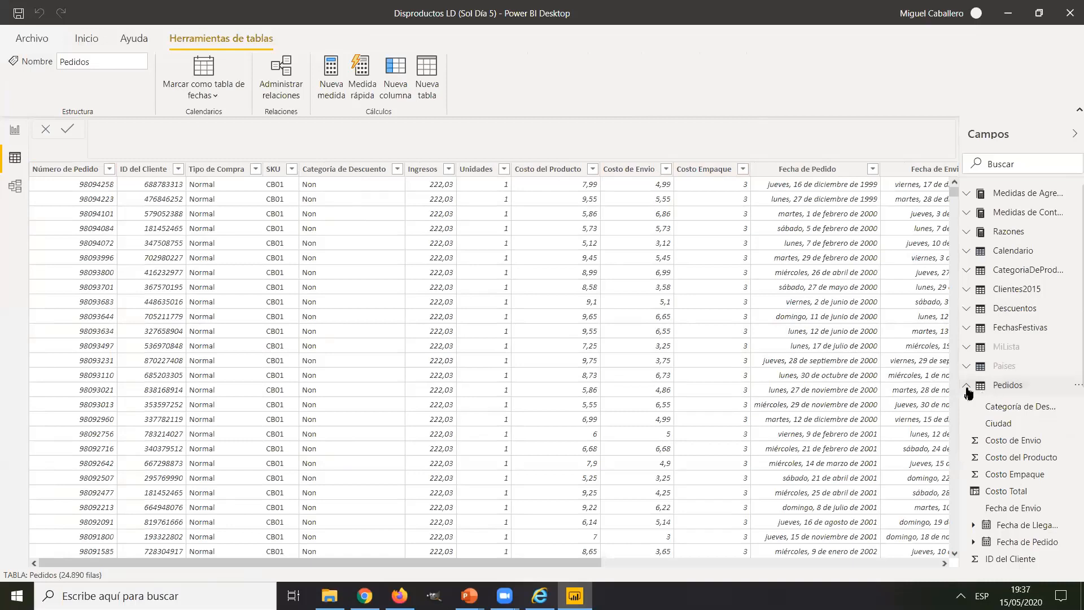
pyautogui.click(1003, 462)
pyautogui.click(1002, 468)
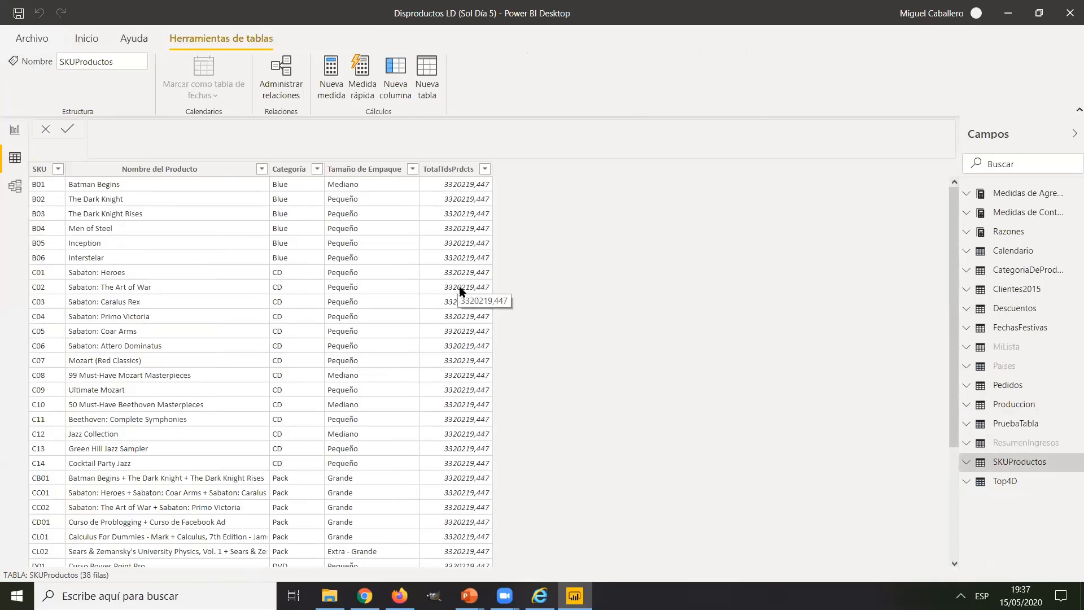
# Add a second calculated column to SKUProductos and name it TotalxPrdt in its formula
pyautogui.click(395, 72)
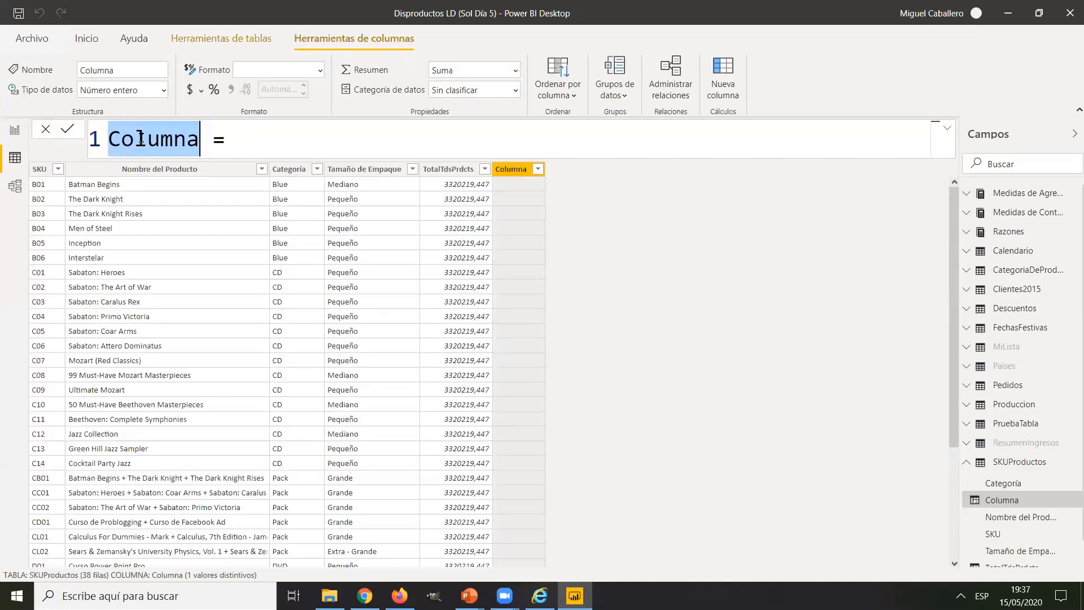
pyautogui.write('TotalxPrd')
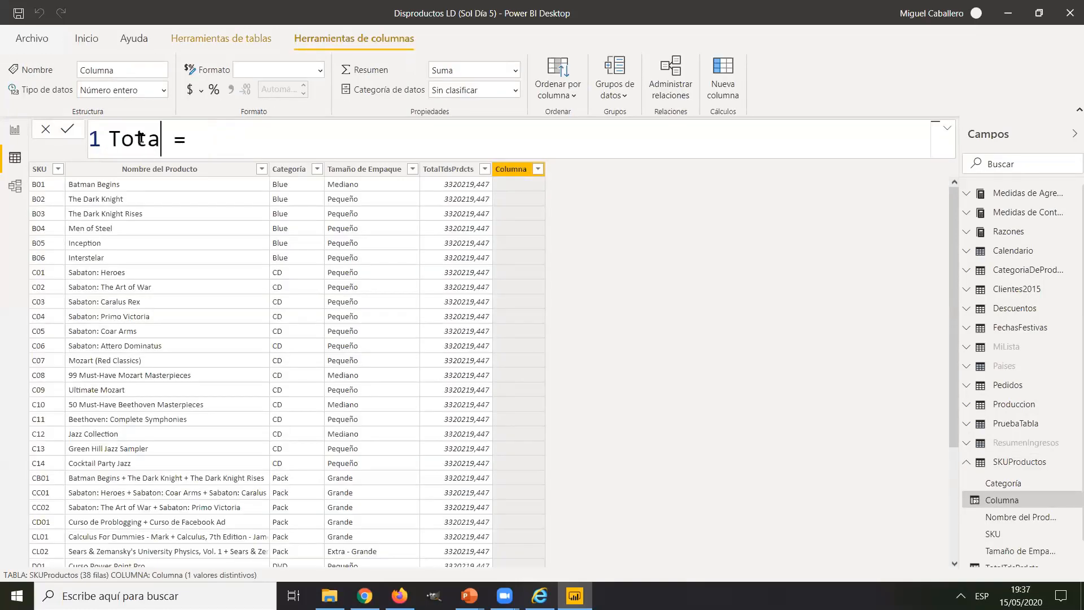
pyautogui.write('t')
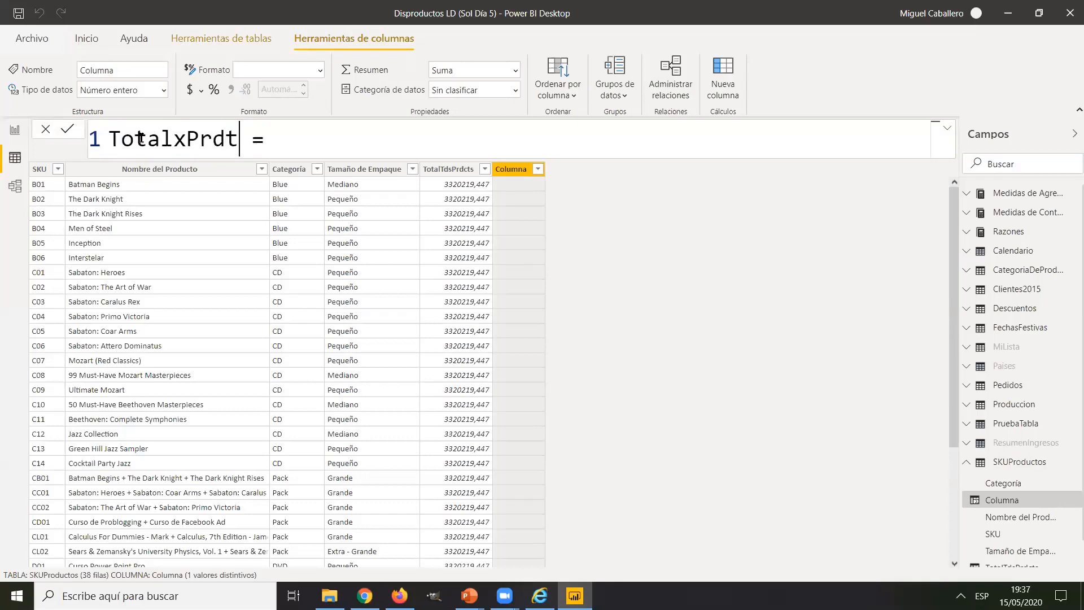
pyautogui.click(332, 148)
# Begin the TotalxPrdt formula on a new line with SUMX, using RELATEDTABLE( Pedidos ) as its table argument
pyautogui.hotkey('shift', 'Return')
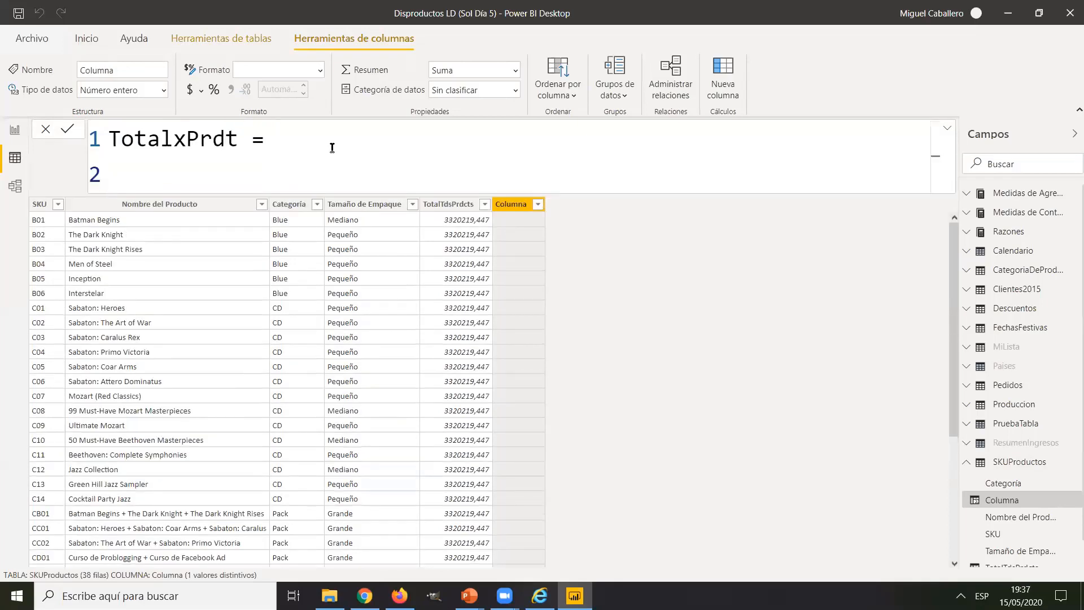
pyautogui.write('SUMX(')
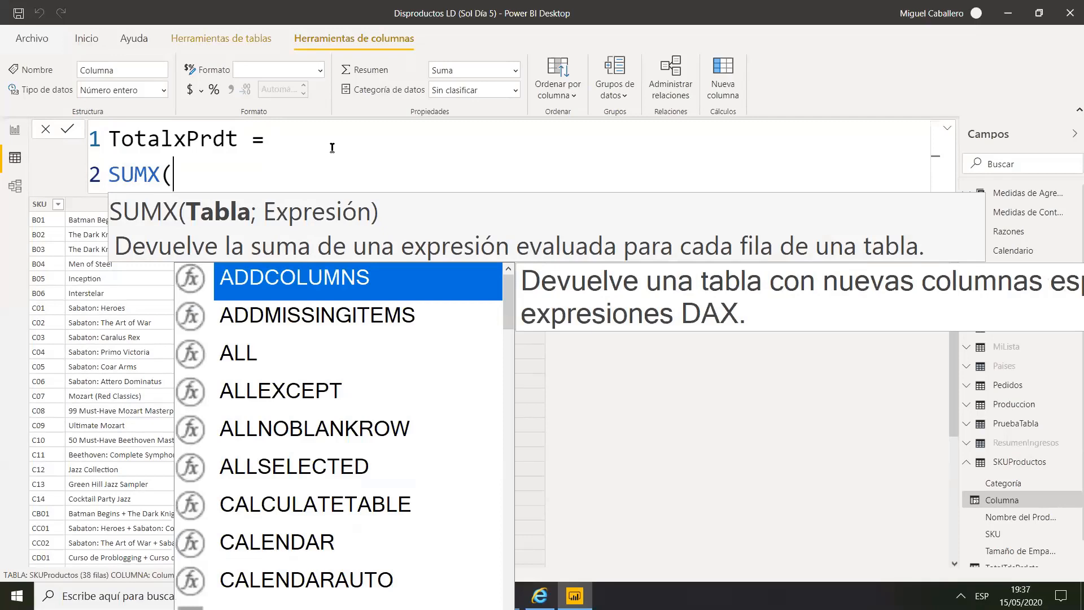
pyautogui.write(' PED')
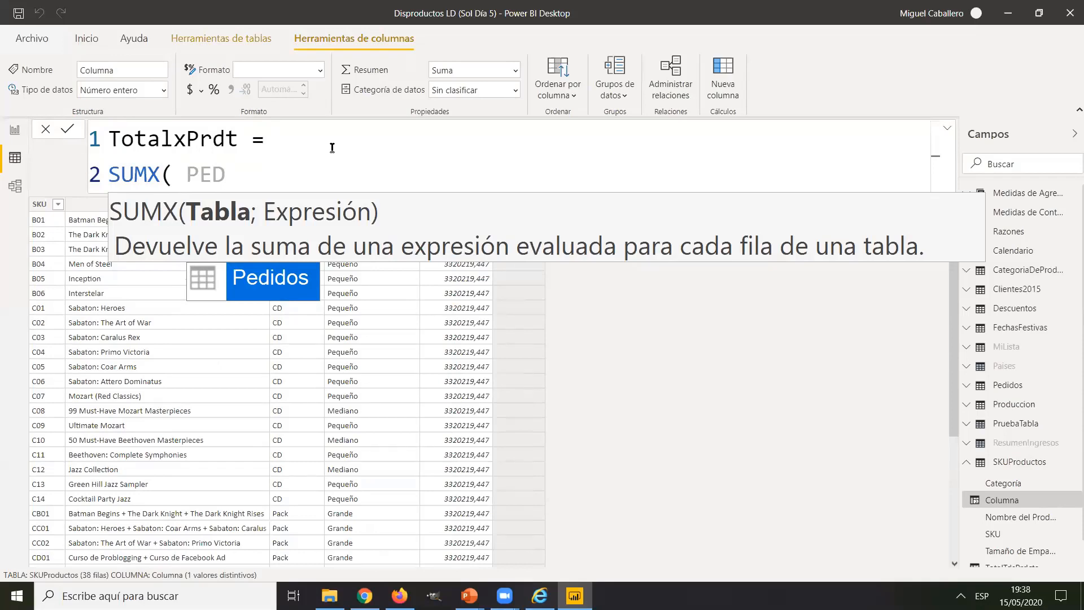
pyautogui.press('BackSpace')
pyautogui.press('BackSpace')
pyautogui.press('BackSpace')
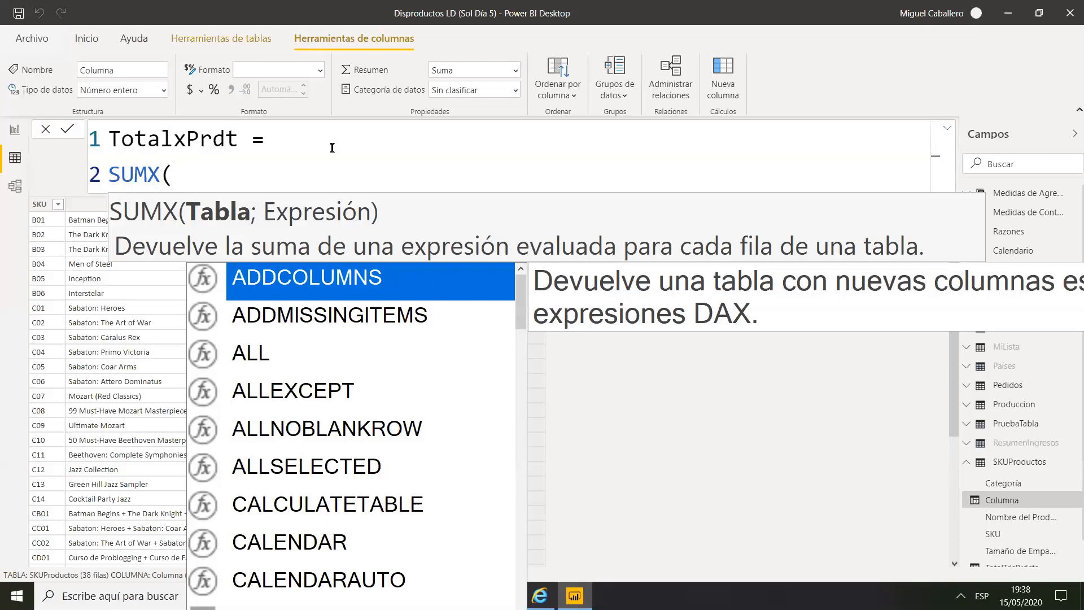
pyautogui.write('RELA')
pyautogui.press('Tab')
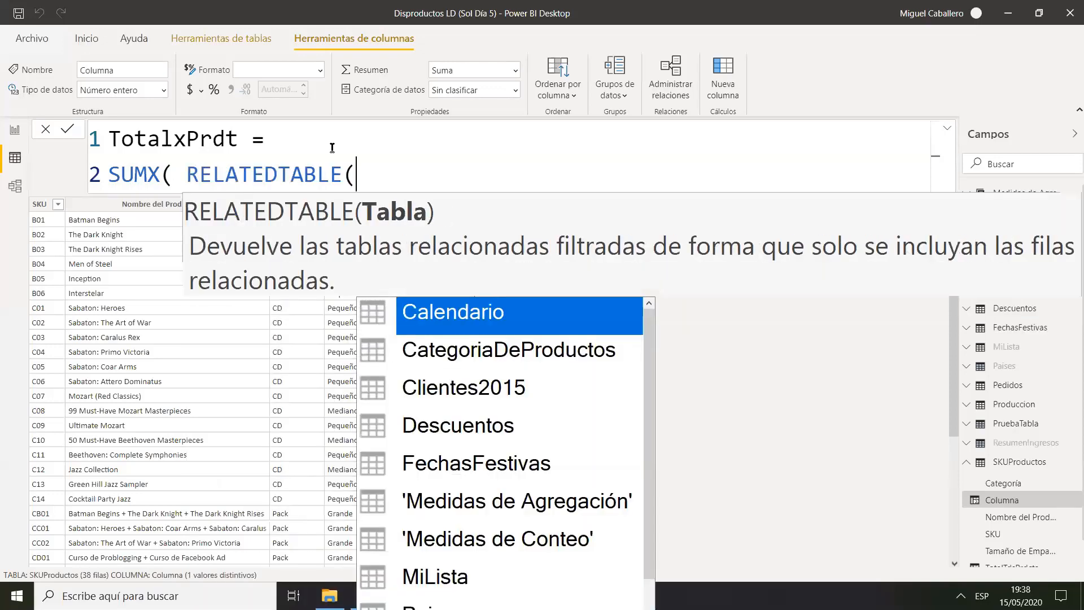
pyautogui.write('PED')
pyautogui.press('Tab')
pyautogui.write(')')
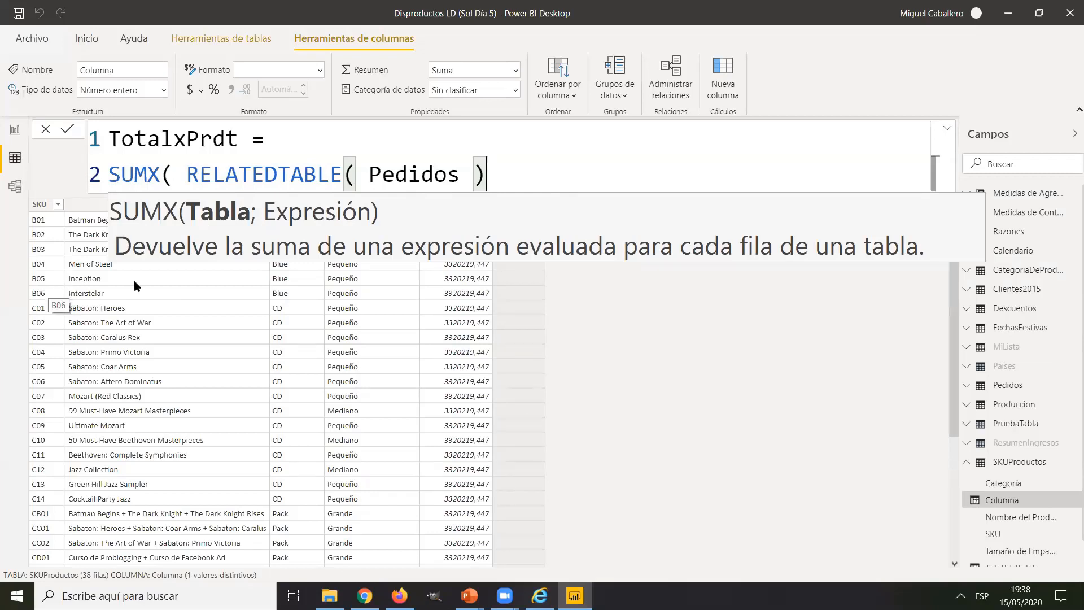
pyautogui.moveTo(188, 175); pyautogui.dragTo(292, 175)
pyautogui.moveTo(412, 175); pyautogui.dragTo(499, 171)
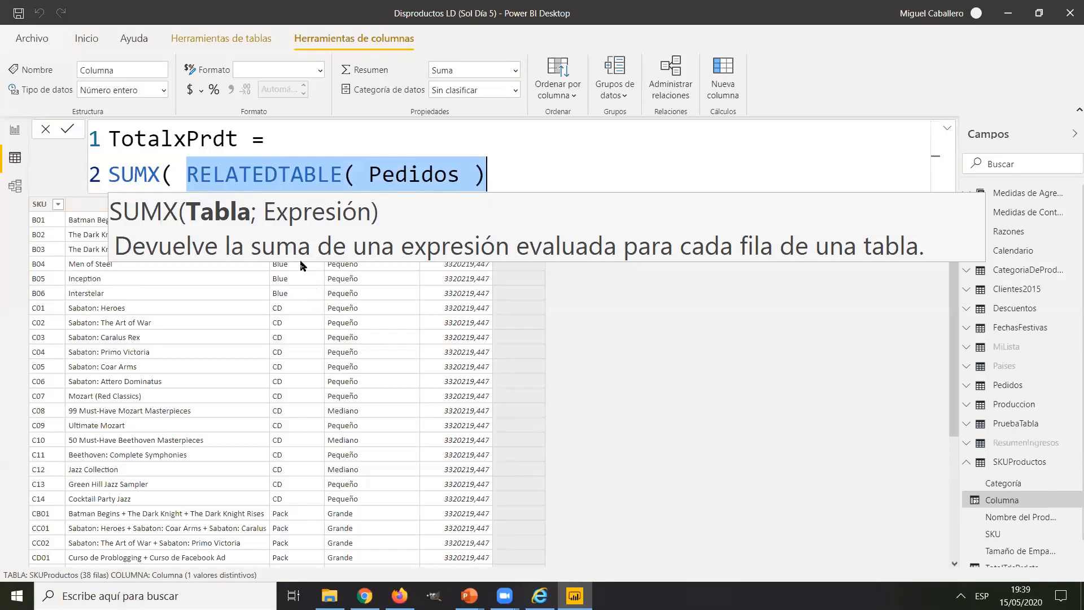
pyautogui.click(502, 172)
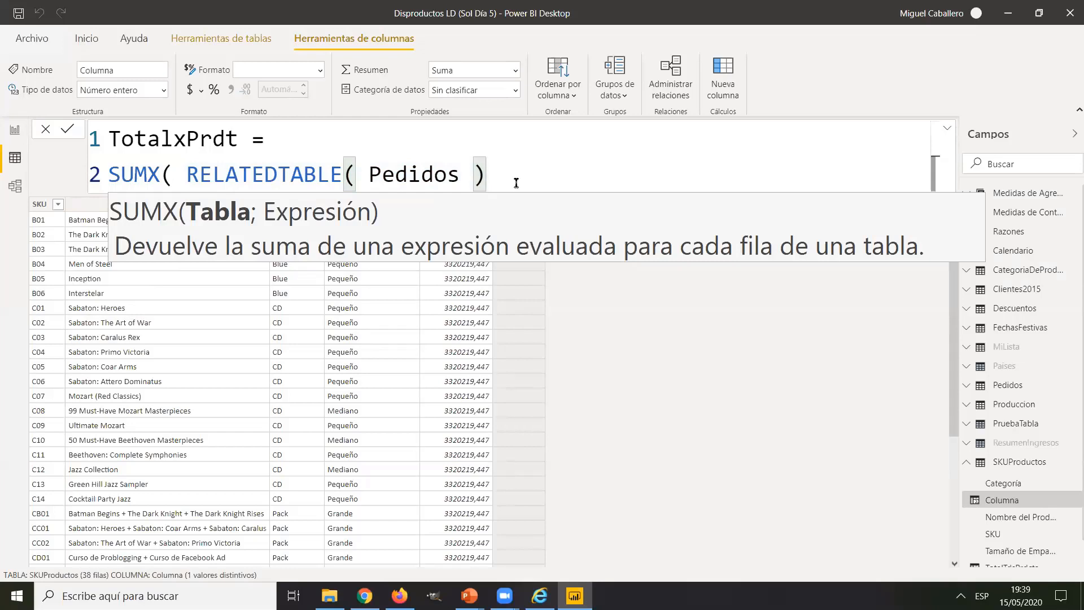
pyautogui.moveTo(487, 175); pyautogui.dragTo(188, 176)
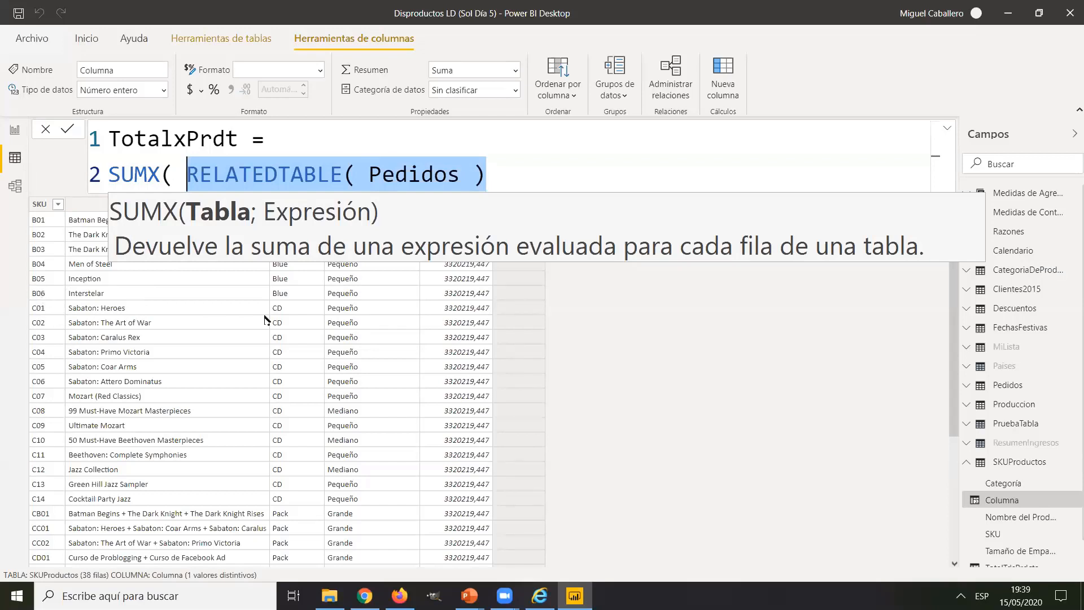
# Add Pedidos[Ingresos] as the SUMX expression on its own line and close the function on the following line
pyautogui.click(512, 177)
pyautogui.write(';')
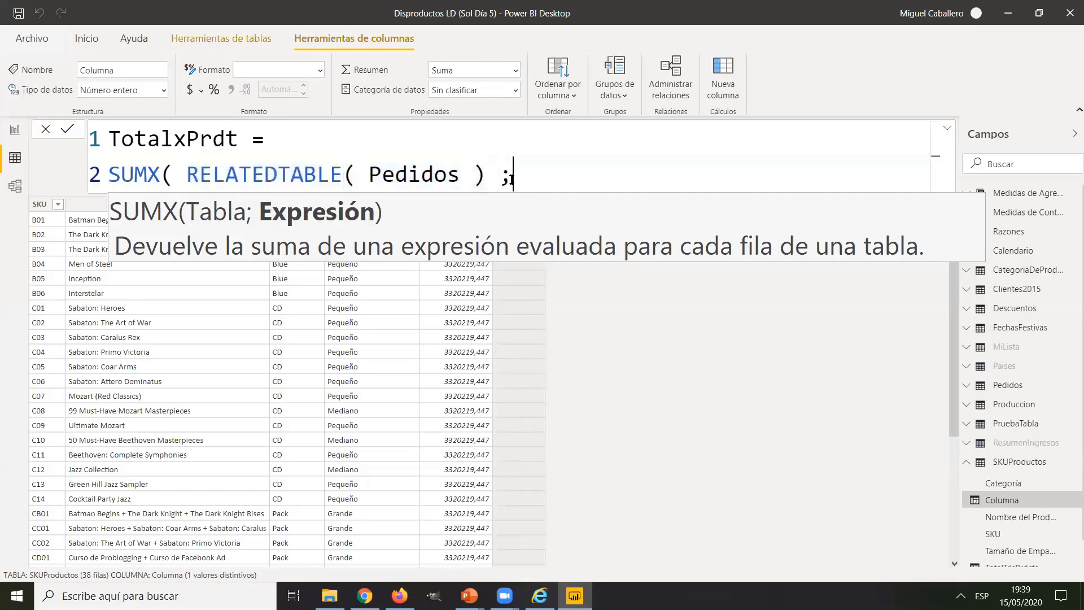
pyautogui.press('Return')
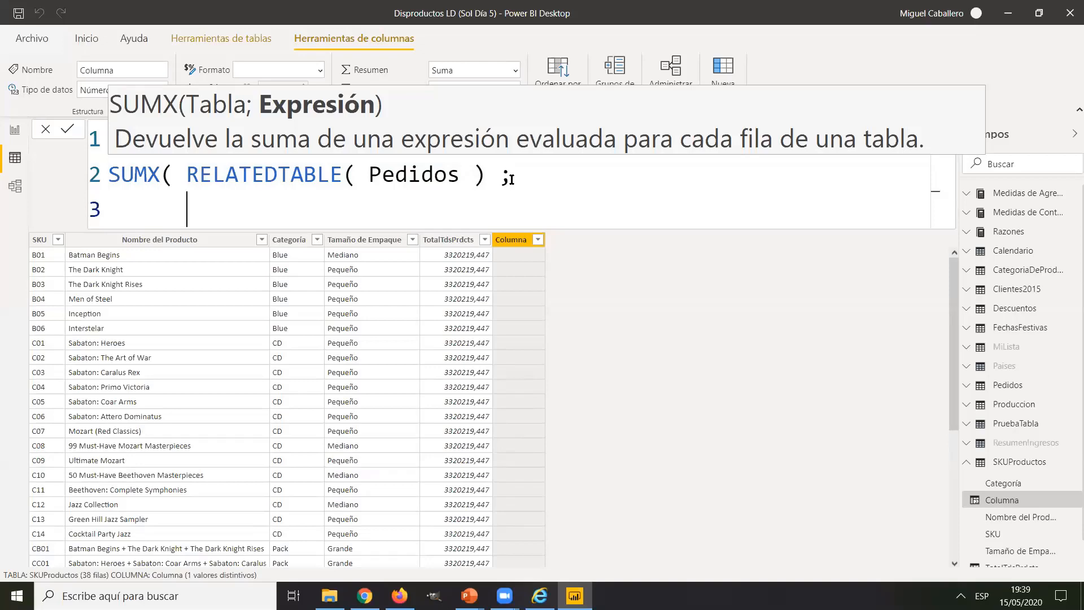
pyautogui.write('Pedidos[IN')
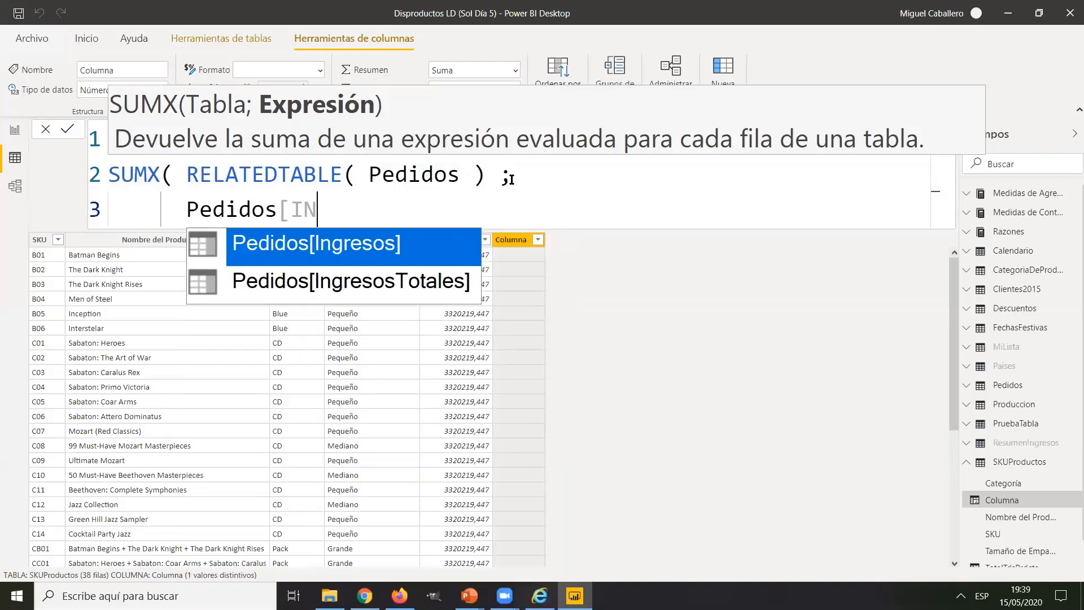
pyautogui.press('Tab')
pyautogui.hotkey('shift', 'Return')
pyautogui.write(')')
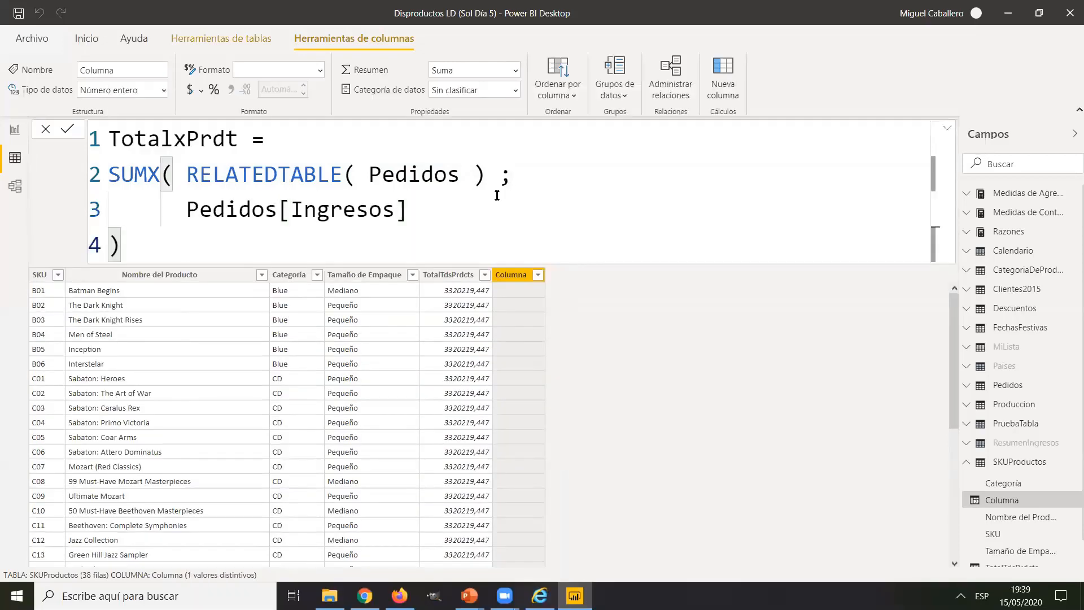
# Commit the TotalxPrdt formula and select the resulting column in SKUProductos
pyautogui.moveTo(197, 177); pyautogui.dragTo(486, 176)
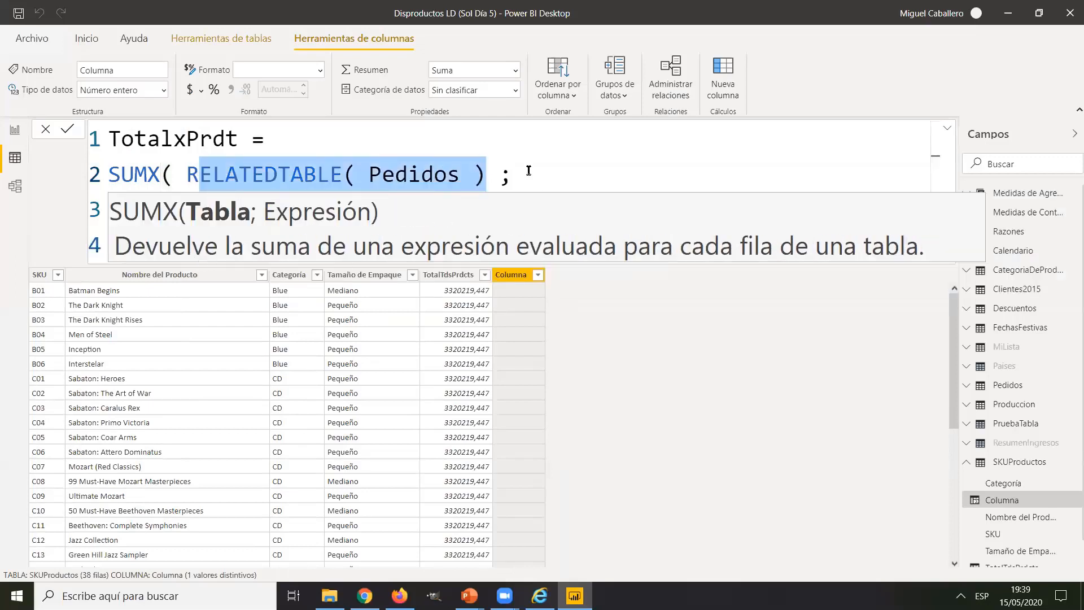
pyautogui.click(529, 170)
pyautogui.click(286, 137)
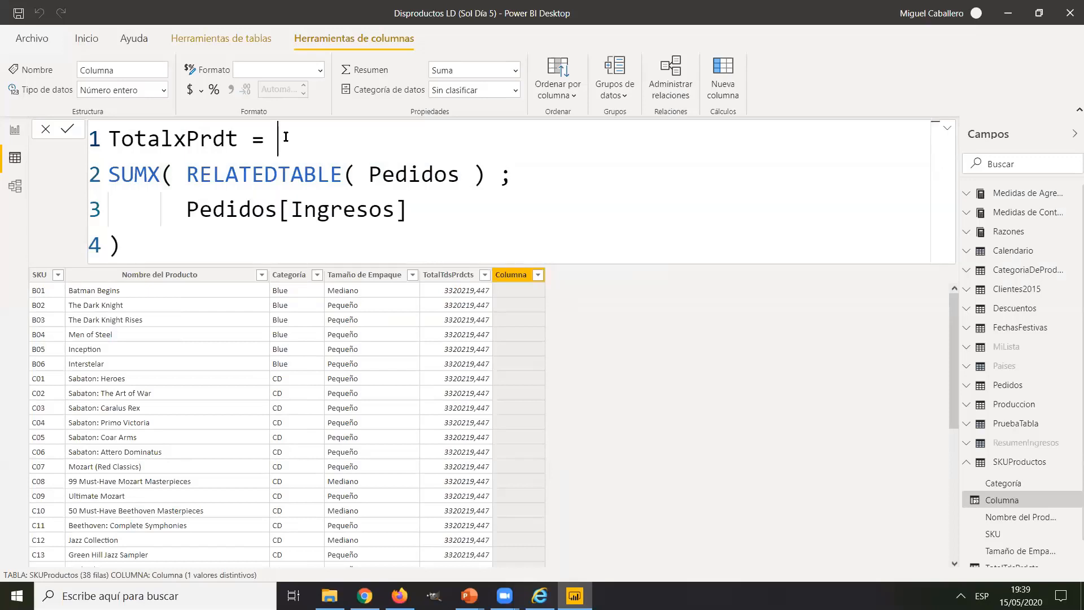
pyautogui.click(262, 243)
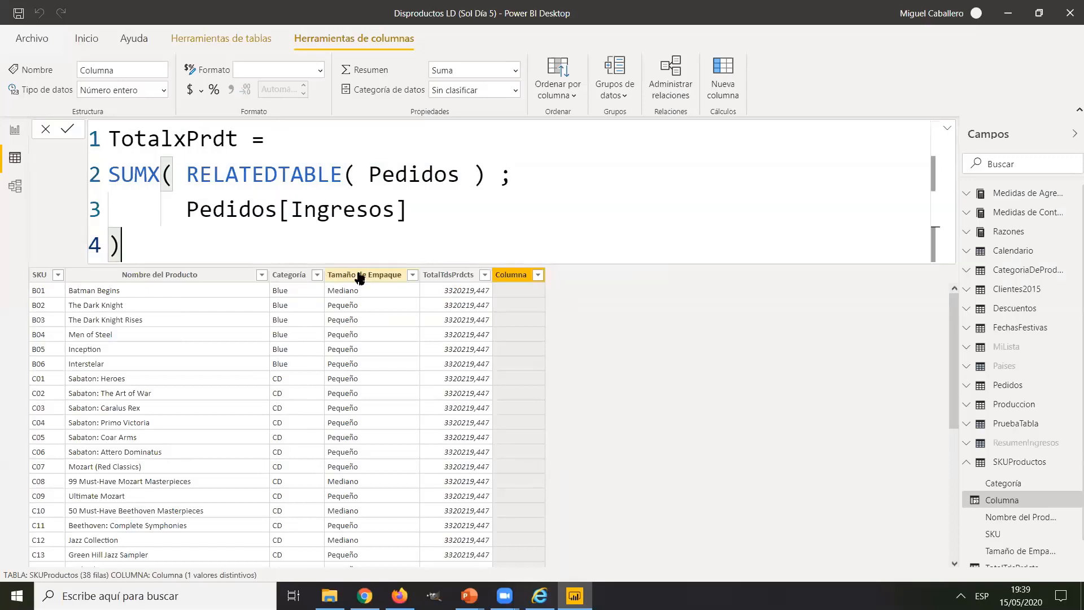
pyautogui.press('Return')
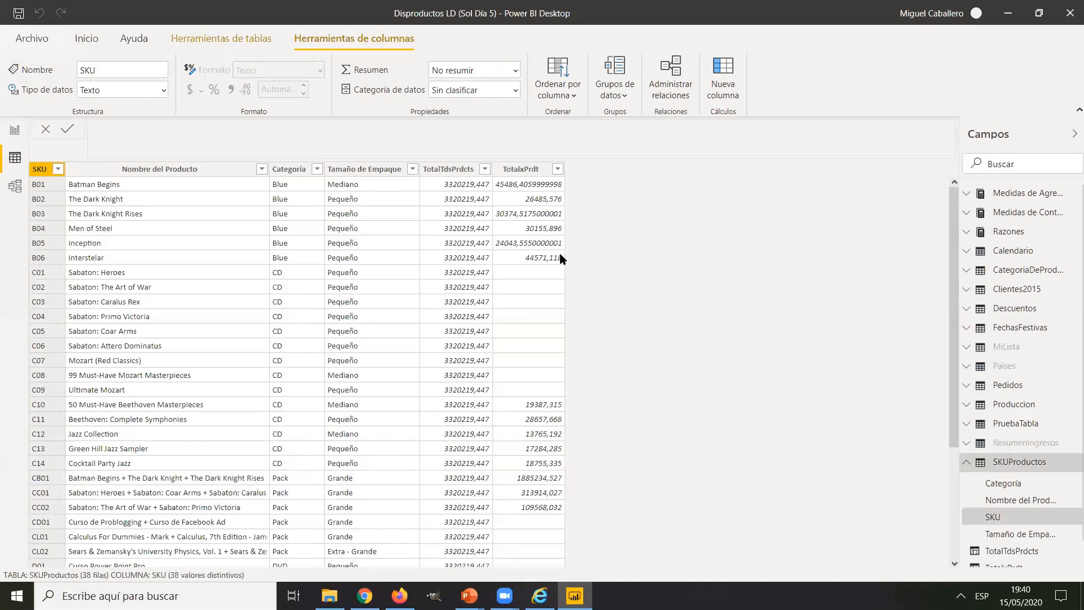
pyautogui.click(540, 271)
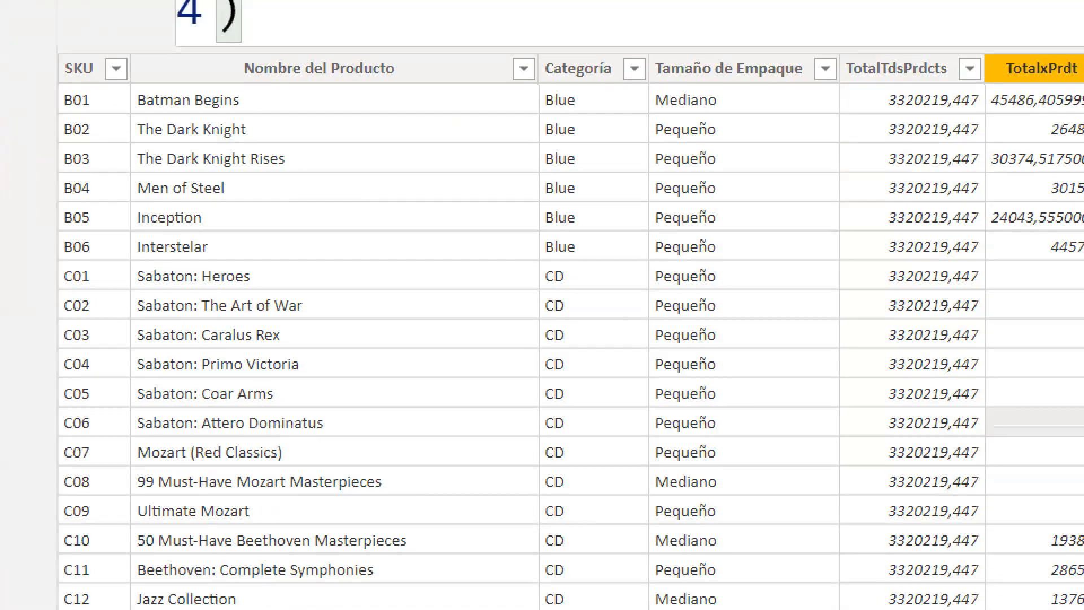
pyautogui.moveTo(85, 397); pyautogui.dragTo(52, 418)
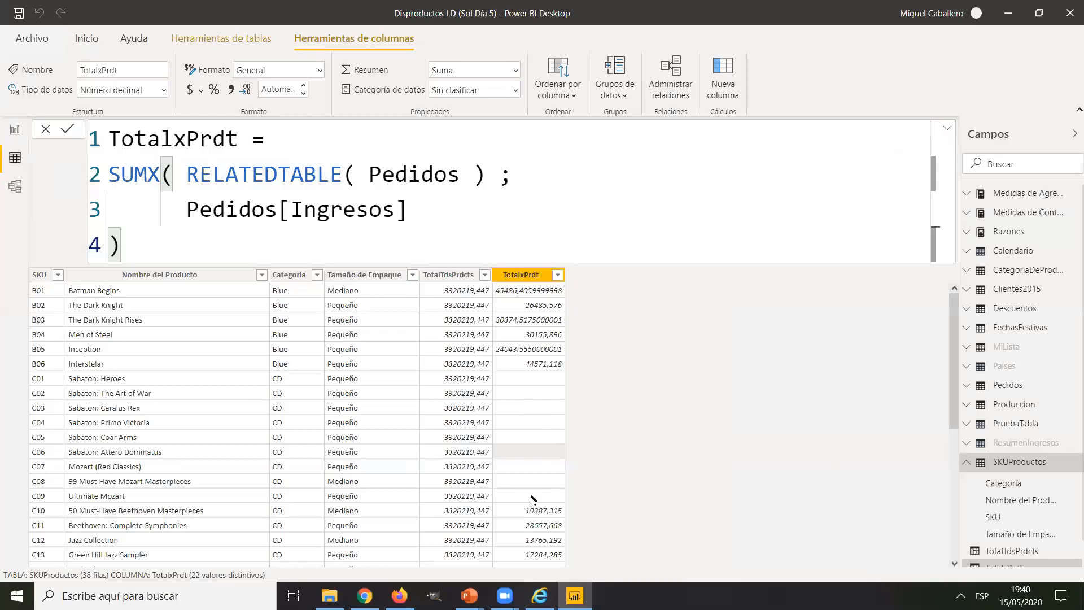
# Add a third calculated column to SKUProductos, keeping its default formula name Columna
pyautogui.click(720, 78)
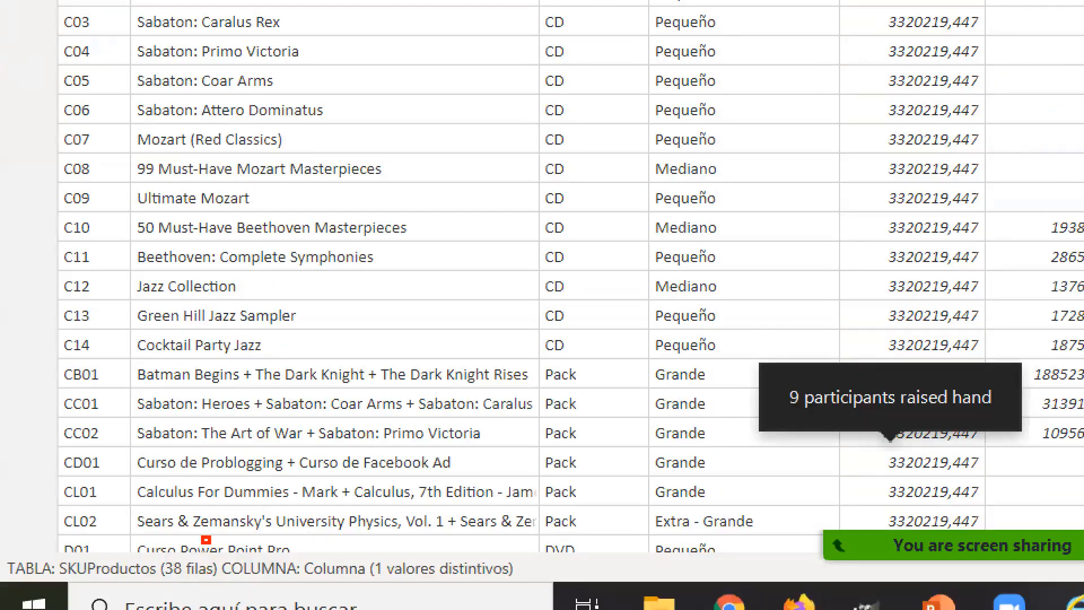
pyautogui.moveTo(211, 542); pyautogui.dragTo(134, 593)
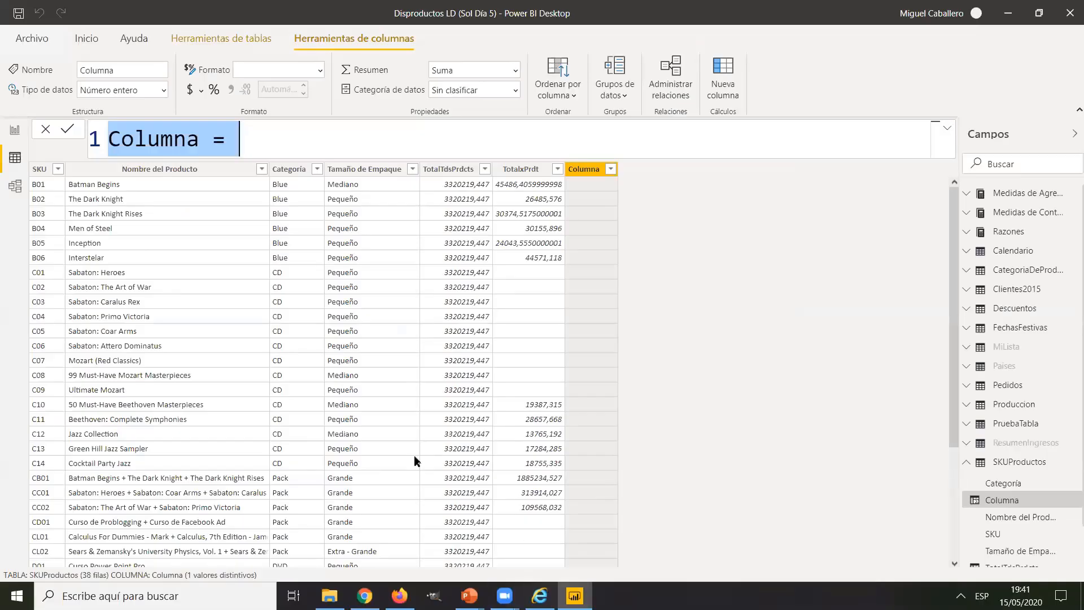
pyautogui.click(254, 128)
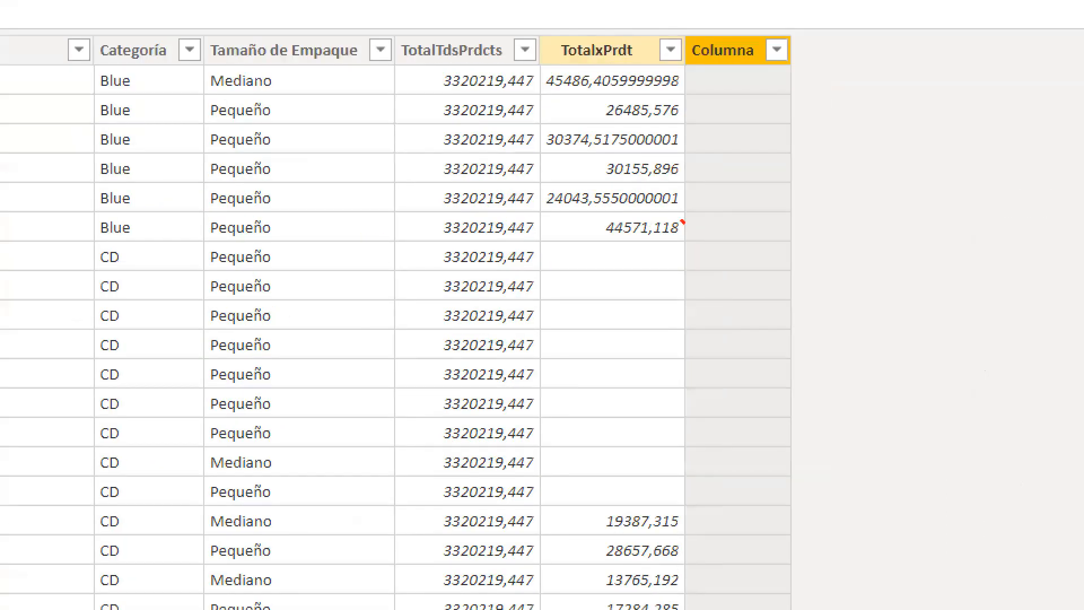
pyautogui.moveTo(717, 273)
pyautogui.mouseDown()
pyautogui.moveTo(732, 307)
pyautogui.moveTo(708, 271)
pyautogui.mouseUp()
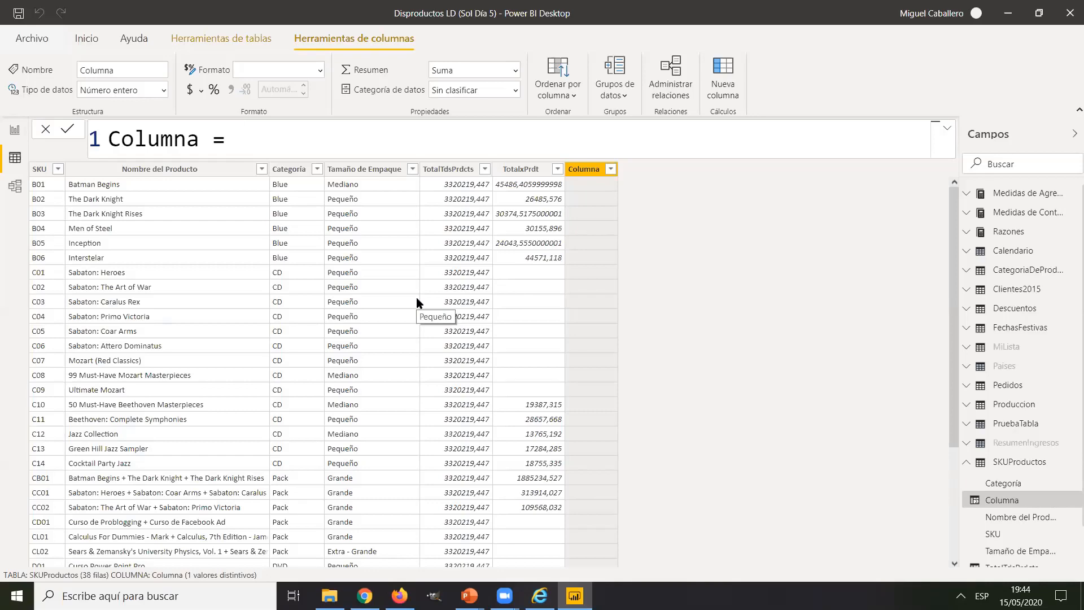
# Declare a variable named IngActual on a new line of the Columna formula
pyautogui.hotkey('shift', 'Return')
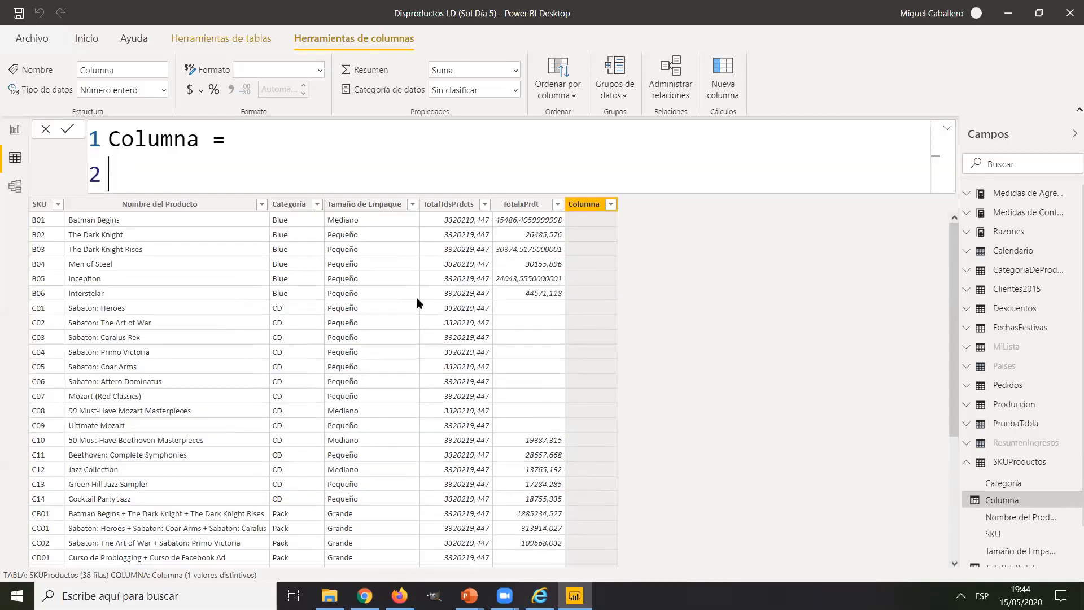
pyautogui.write('VAR')
pyautogui.write('ING')
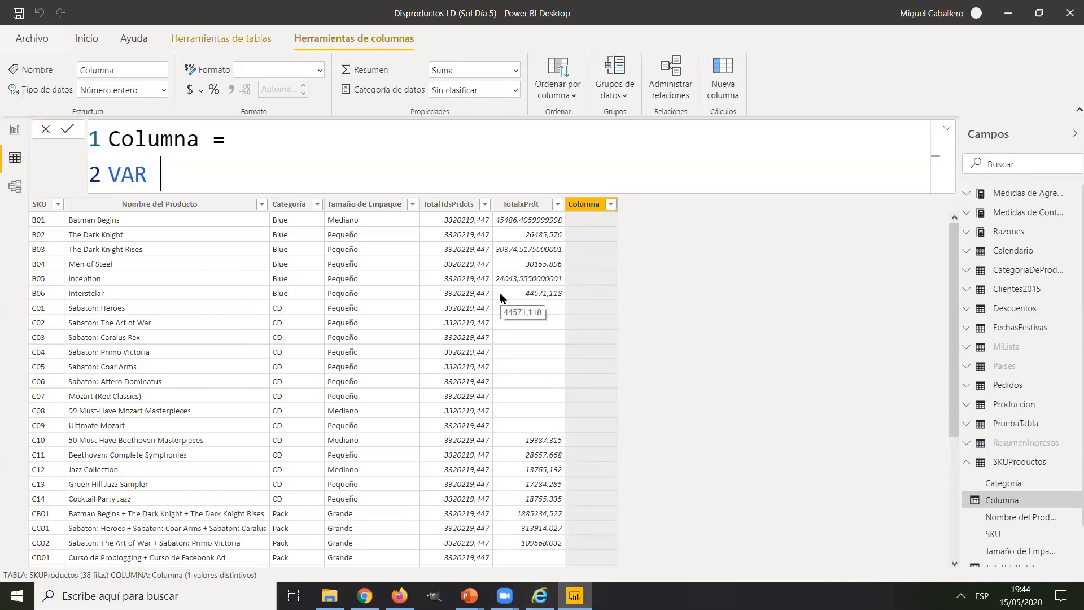
pyautogui.press('BackSpace')
pyautogui.press('BackSpace')
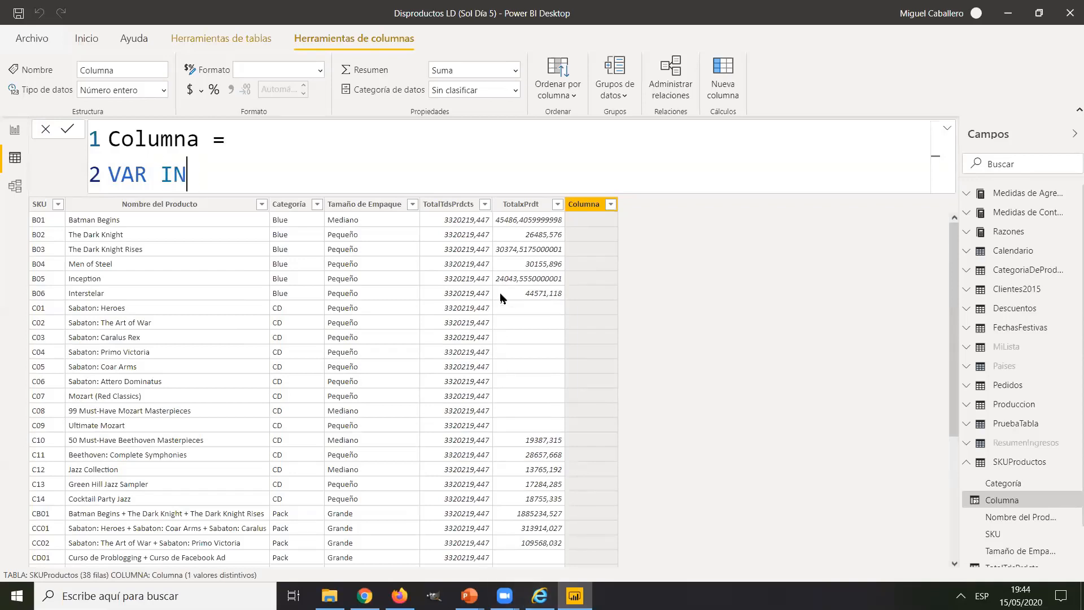
pyautogui.write('ngActa')
pyautogui.write('ual = ')
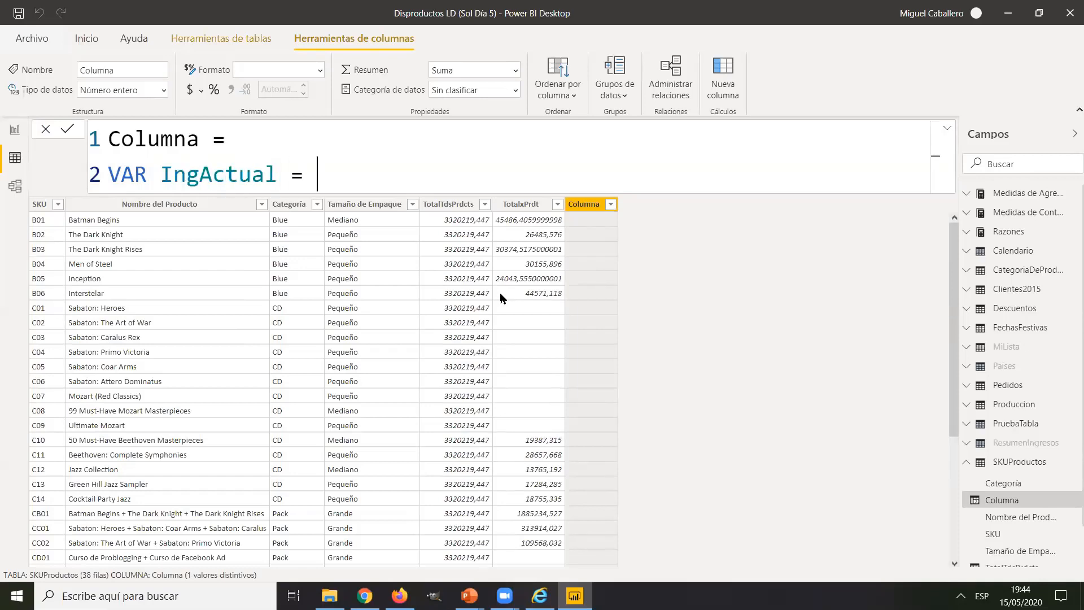
# Assign SKUProductos[TotalxPrdt] to the IngActual variable and start a third formula line
pyautogui.write('sku')
pyautogui.press('Tab')
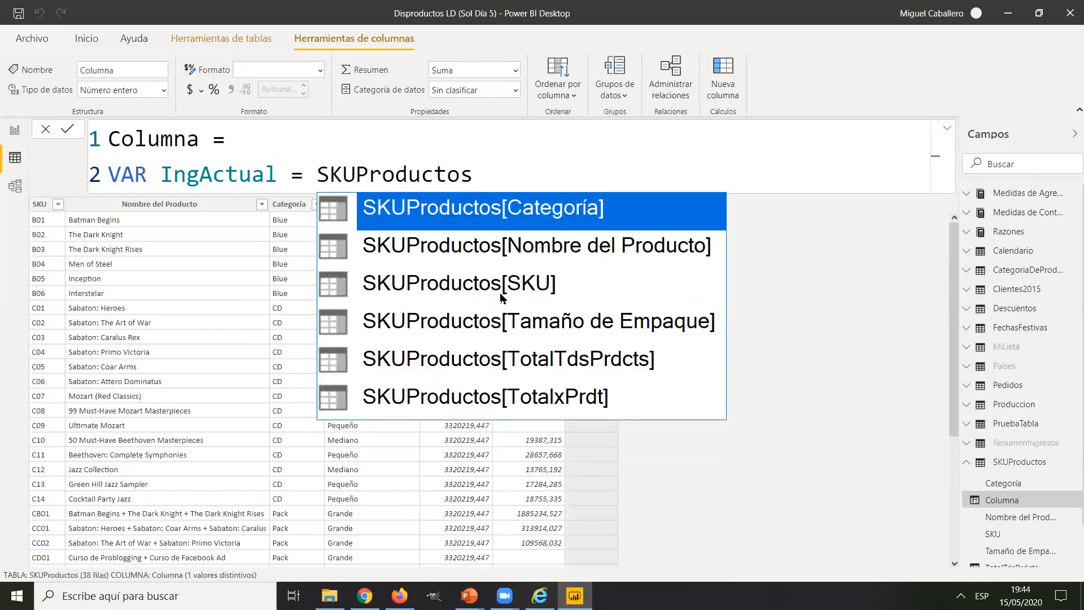
pyautogui.write('[')
pyautogui.press('Down')
pyautogui.press('Down')
pyautogui.press('Down')
pyautogui.press('Down')
pyautogui.press('Down')
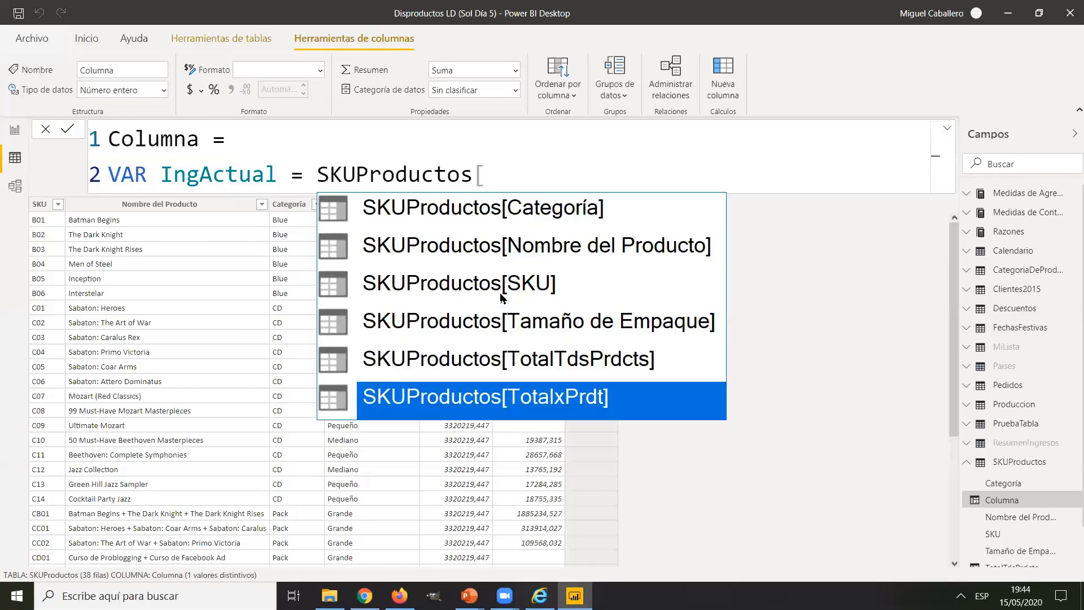
pyautogui.press('Tab')
pyautogui.hotkey('shift', 'Return')
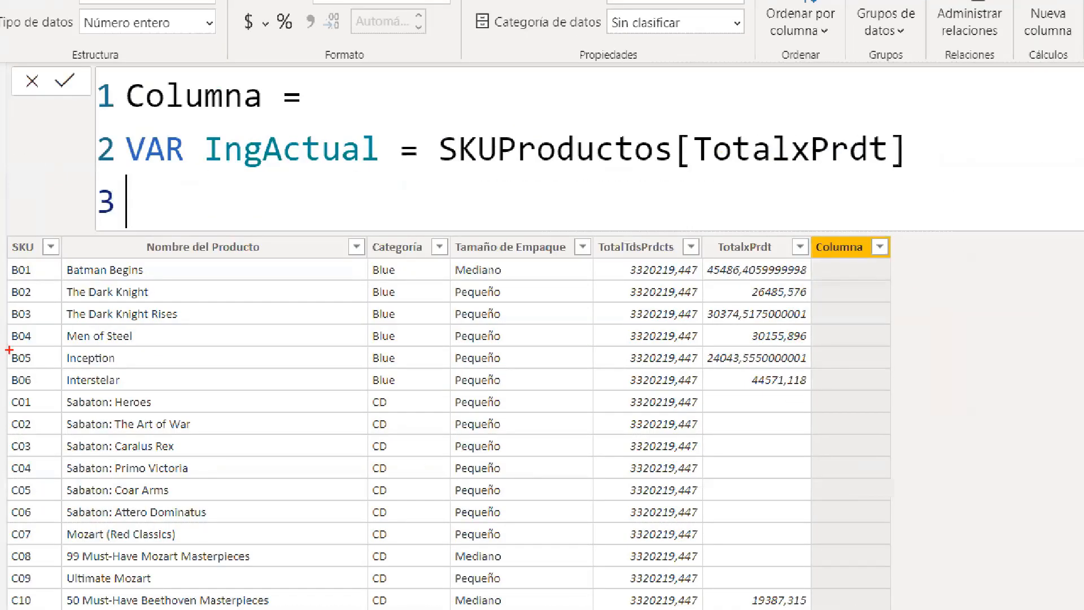
pyautogui.moveTo(9, 349); pyautogui.dragTo(29, 372)
pyautogui.moveTo(6, 346); pyautogui.dragTo(74, 388)
pyautogui.moveTo(12, 348); pyautogui.dragTo(191, 384)
pyautogui.moveTo(6, 344)
pyautogui.mouseDown()
pyautogui.moveTo(898, 322)
pyautogui.moveTo(895, 371)
pyautogui.mouseUp()
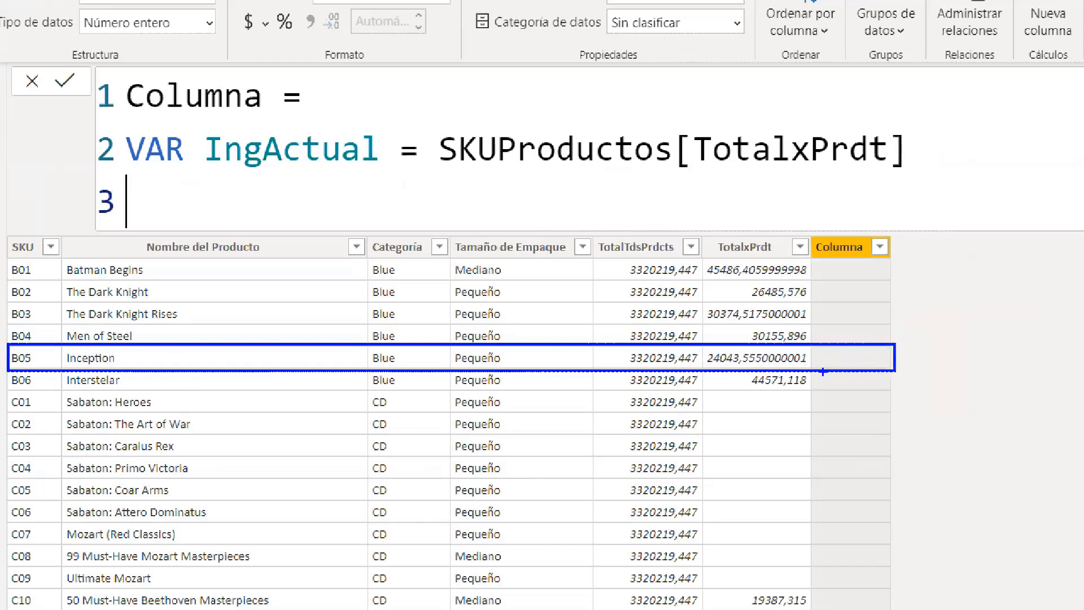
pyautogui.moveTo(207, 168); pyautogui.dragTo(347, 162)
pyautogui.moveTo(459, 168); pyautogui.dragTo(844, 174)
pyautogui.moveTo(692, 349); pyautogui.dragTo(644, 341)
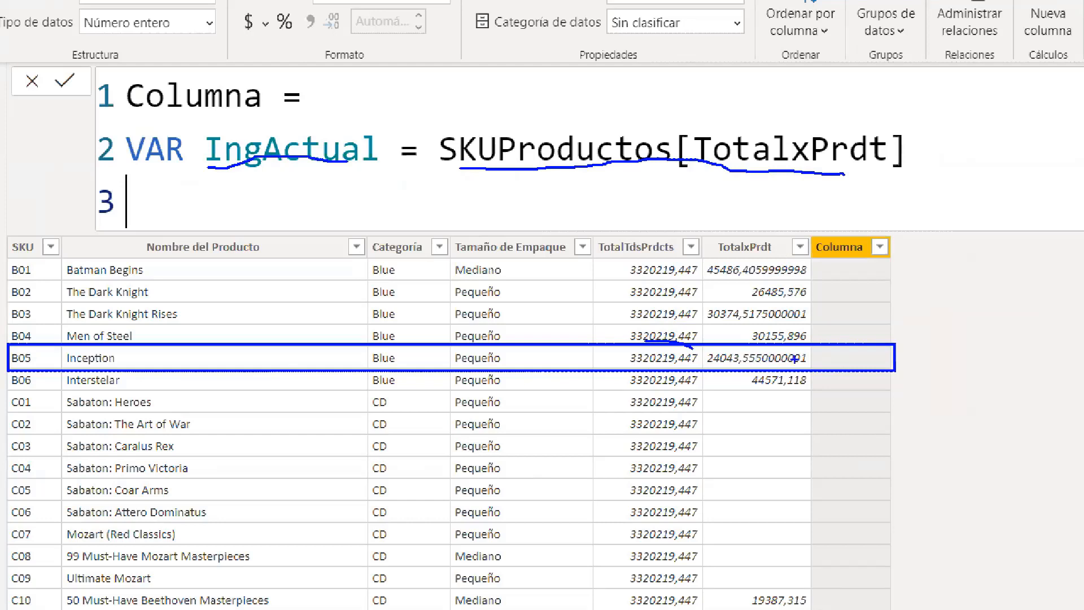
pyautogui.moveTo(802, 362)
pyautogui.mouseDown()
pyautogui.moveTo(784, 346)
pyautogui.moveTo(697, 361)
pyautogui.moveTo(783, 372)
pyautogui.moveTo(808, 356)
pyautogui.mouseUp()
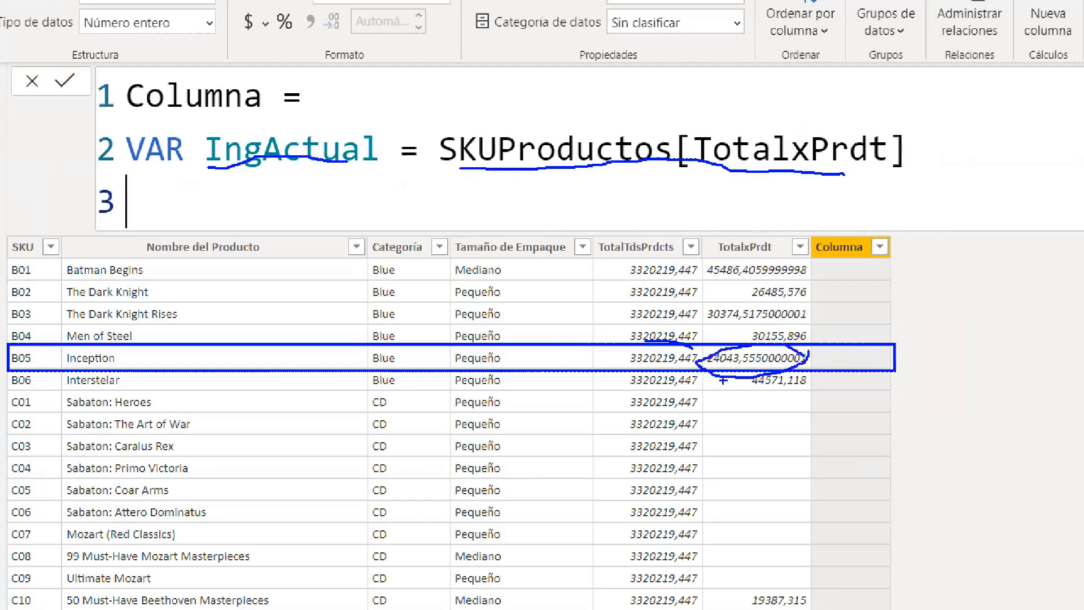
pyautogui.moveTo(727, 354)
pyautogui.mouseDown()
pyautogui.moveTo(685, 351)
pyautogui.moveTo(310, 218)
pyautogui.moveTo(285, 169)
pyautogui.moveTo(314, 191)
pyautogui.mouseUp()
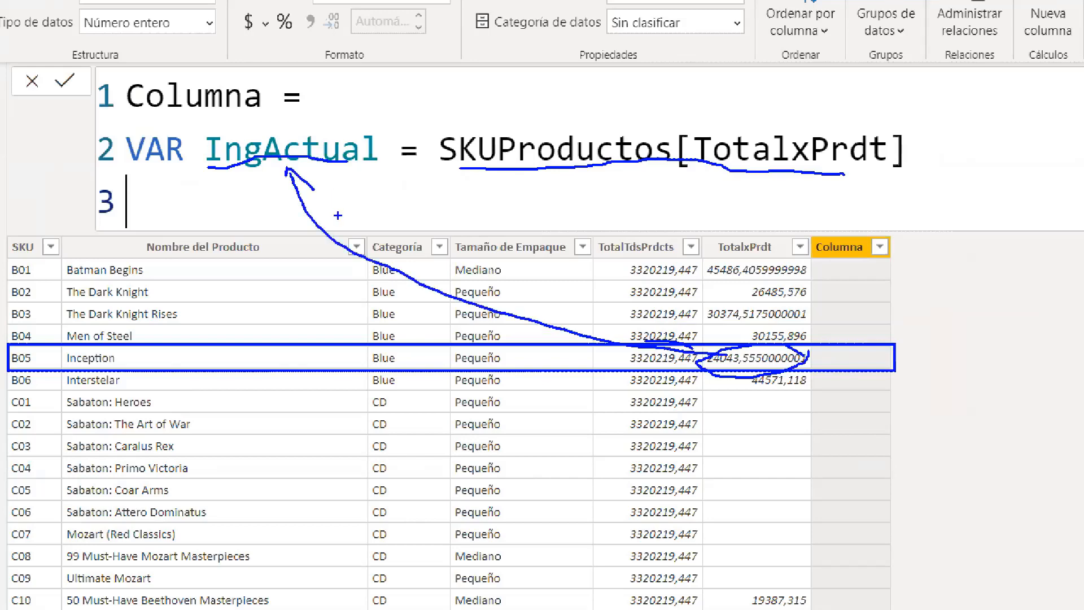
pyautogui.press('Escape')
pyautogui.click(668, 172)
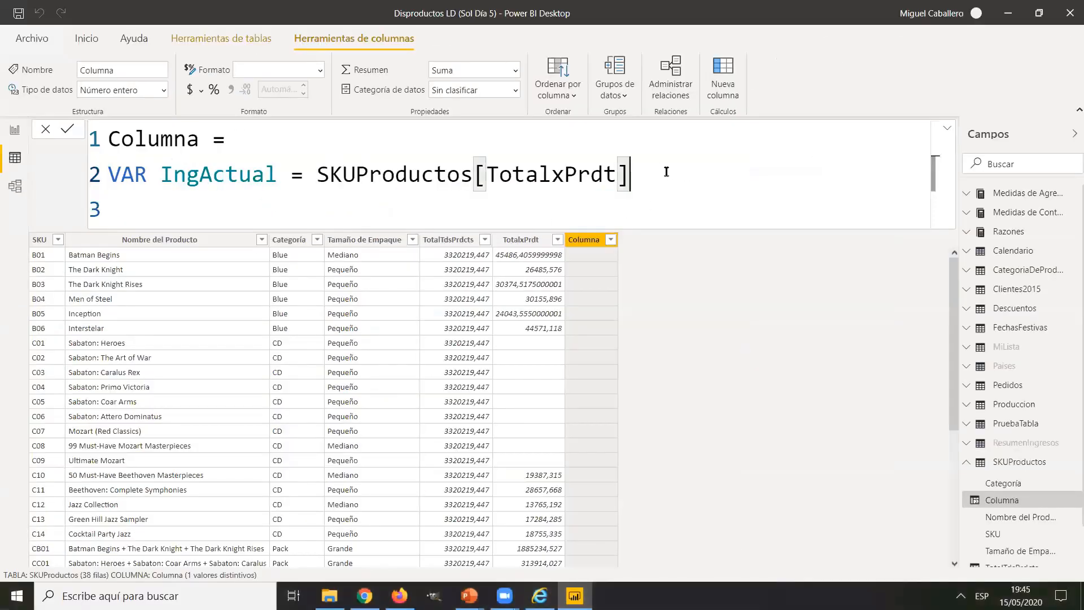
# Add a RETURN line after the IngActual variable and open a SUMX function indented on the line below it
pyautogui.press('Down')
pyautogui.write('RETURN')
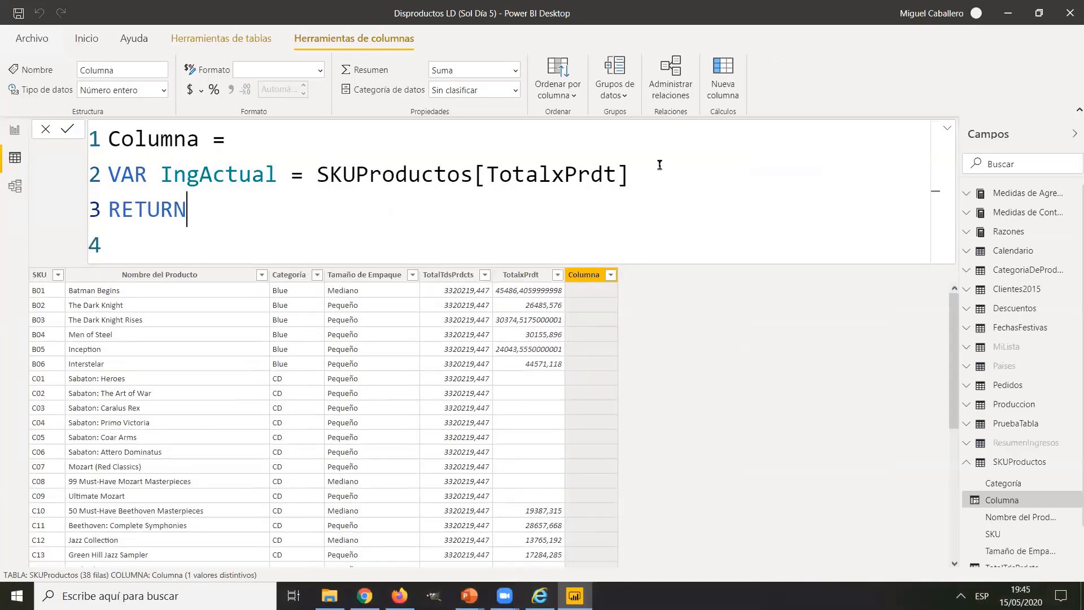
pyautogui.hotkey('shift', 'Return')
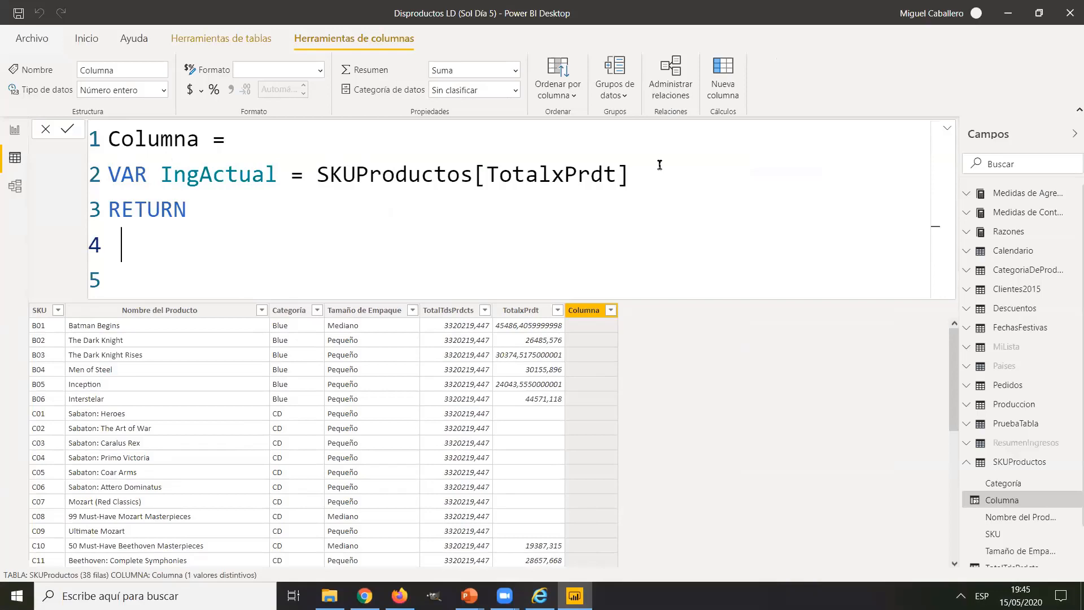
pyautogui.write('sumx')
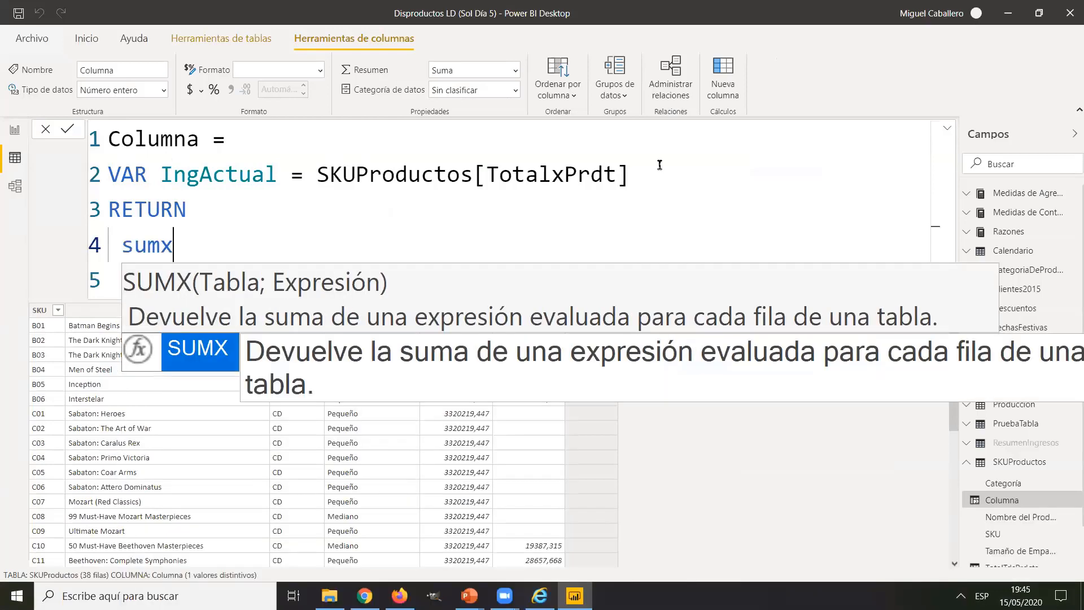
pyautogui.press('Tab')
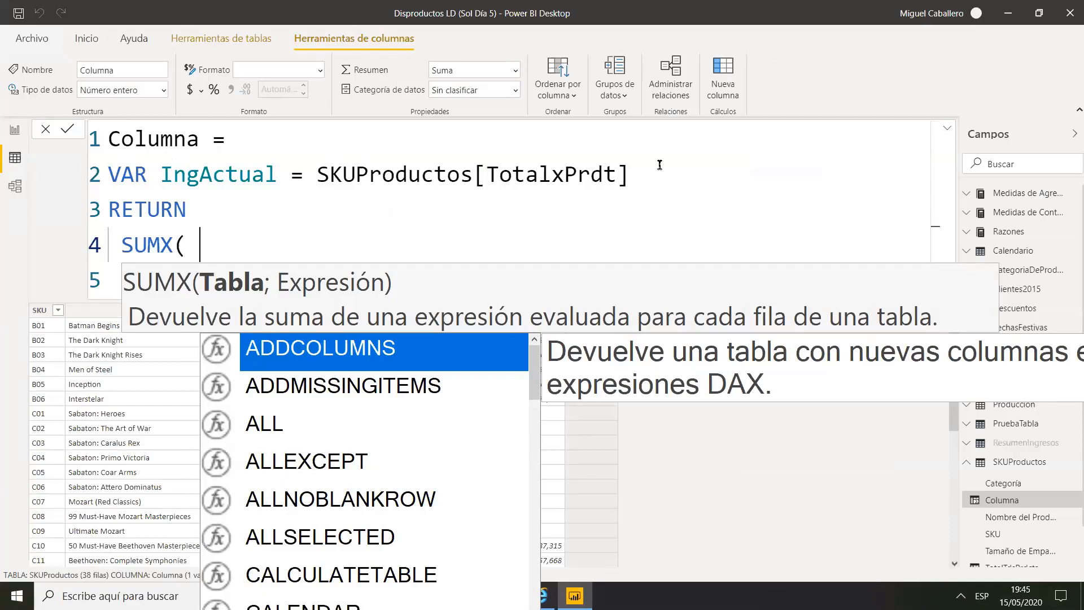
pyautogui.write('filer')
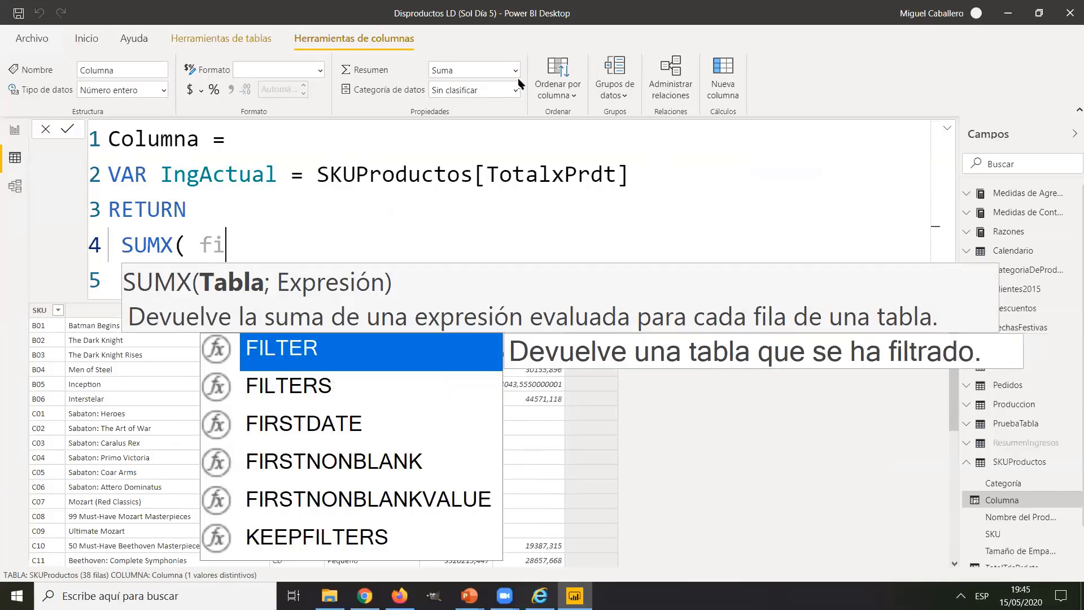
pyautogui.press('Tab')
pyautogui.press('BackSpace')
pyautogui.press('BackSpace')
pyautogui.press('BackSpace')
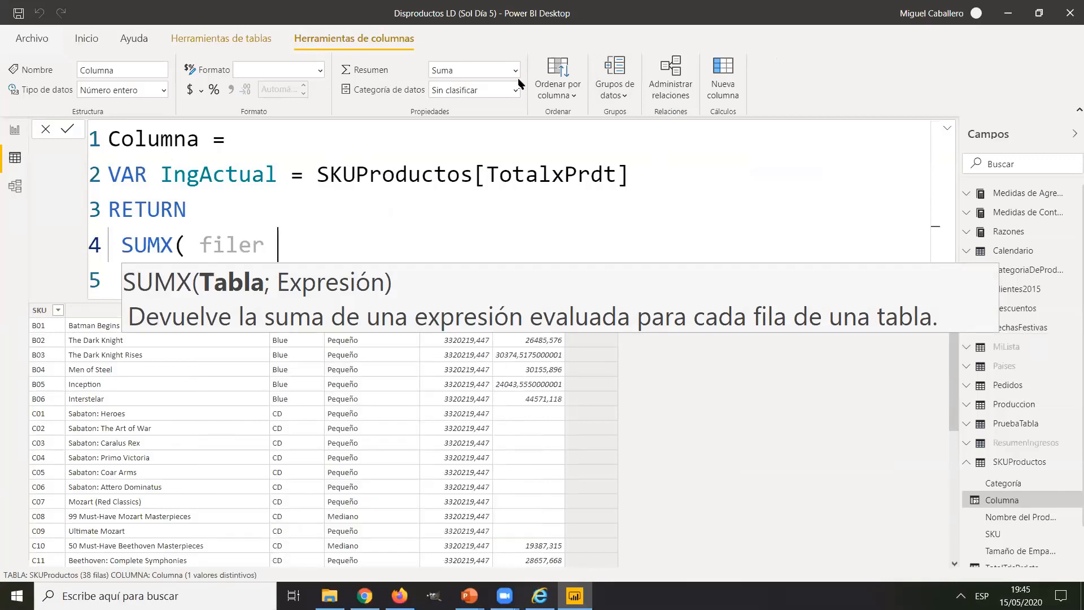
pyautogui.press('BackSpace')
pyautogui.press('BackSpace')
pyautogui.press('BackSpace')
pyautogui.press('BackSpace')
pyautogui.press('BackSpace')
pyautogui.press('BackSpace')
pyautogui.press('BackSpace')
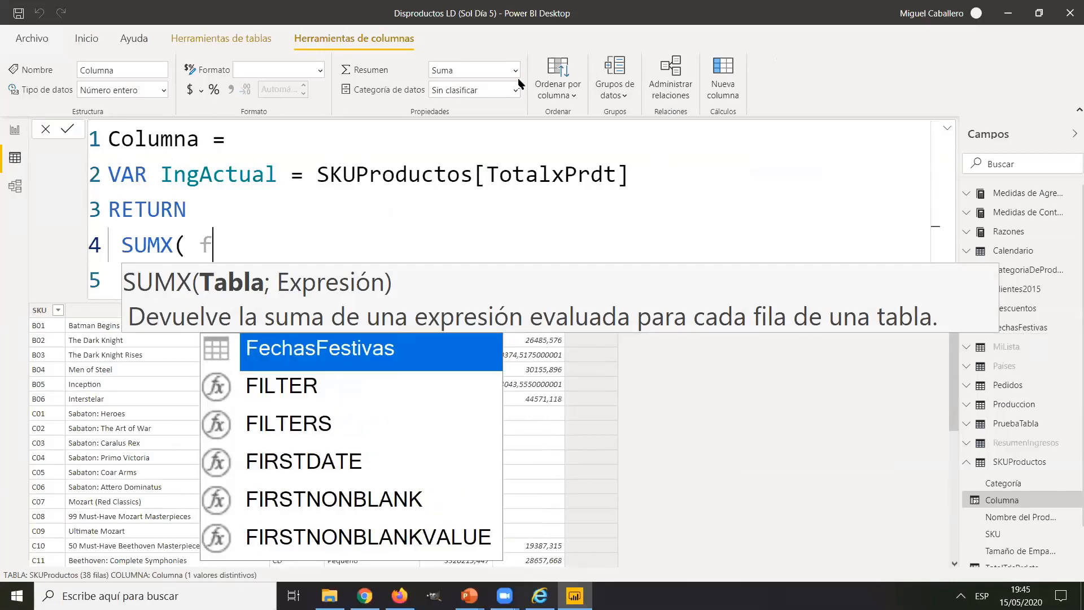
# Nest a FILTER function over the SKUProductos table as SUMX's table argument, ending with the argument separator
pyautogui.write('FIL')
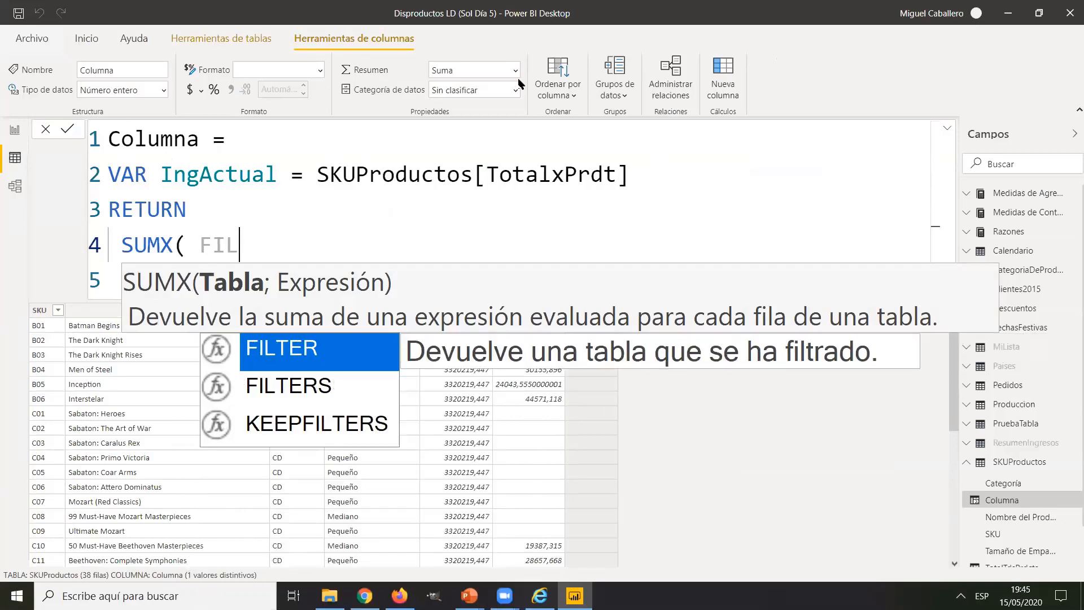
pyautogui.press('Tab')
pyautogui.write('SKU')
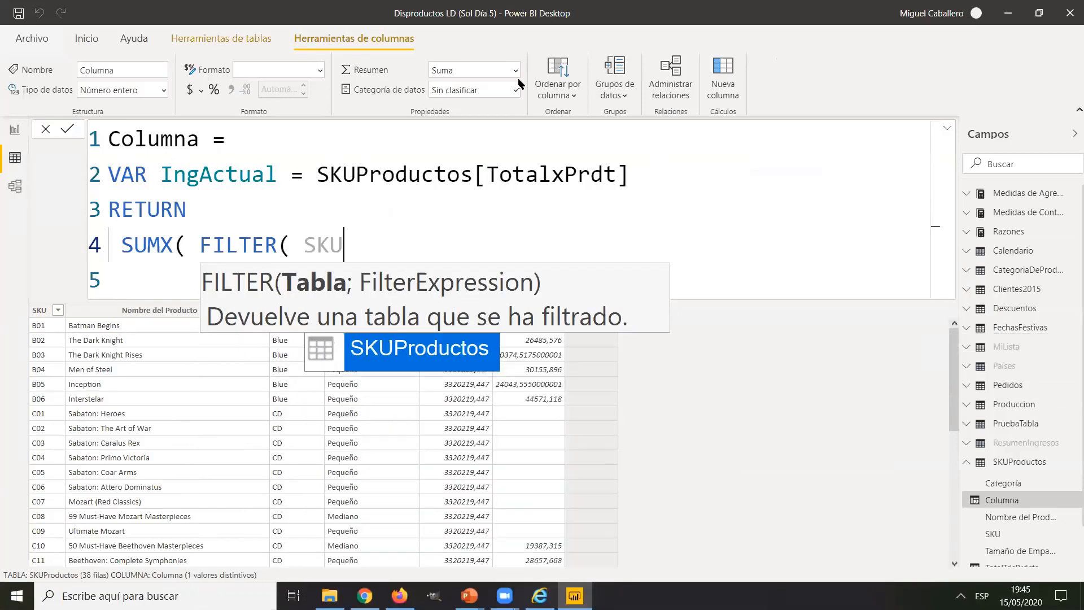
pyautogui.press('Tab')
pyautogui.write(';')
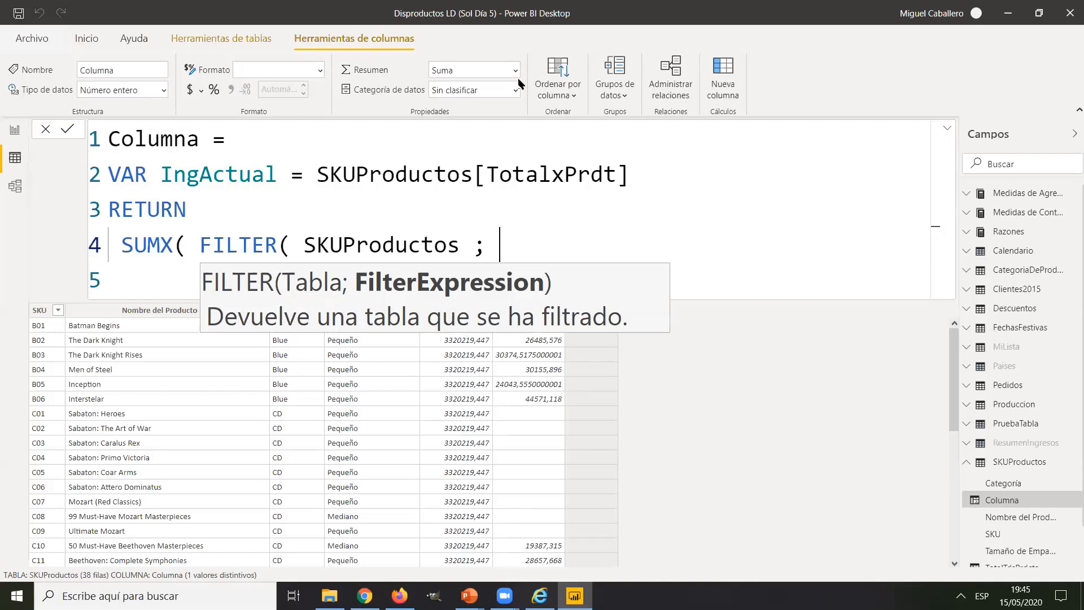
# Begin the FILTER condition on a new formula line with the SKUProductos[TotalxPrdt] column
pyautogui.hotkey('shift', 'Return')
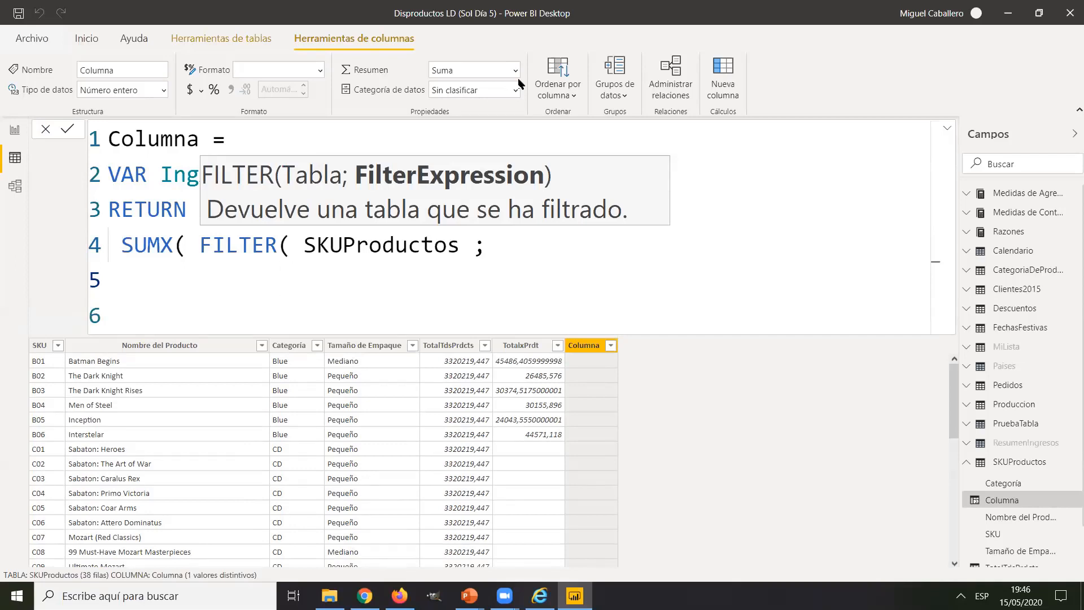
pyautogui.write('SKUProductos')
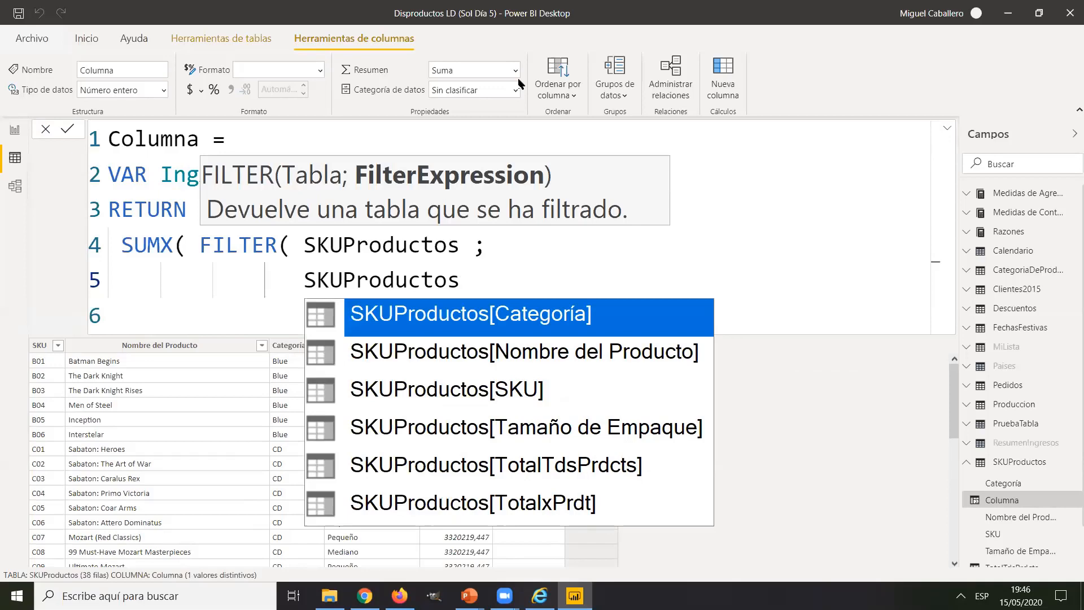
pyautogui.write('[IN')
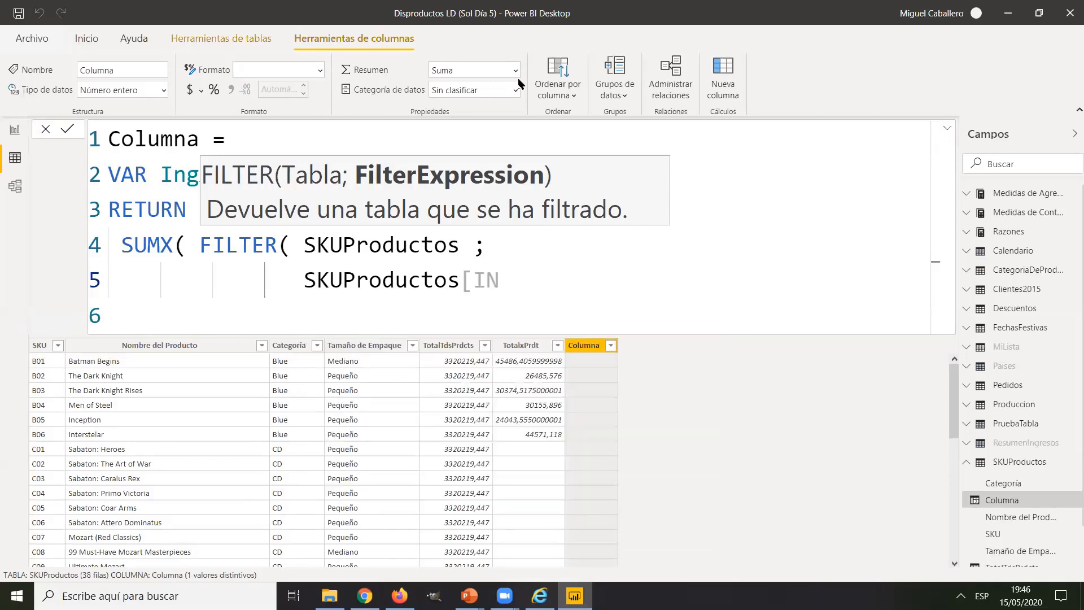
pyautogui.press('BackSpace')
pyautogui.press('BackSpace')
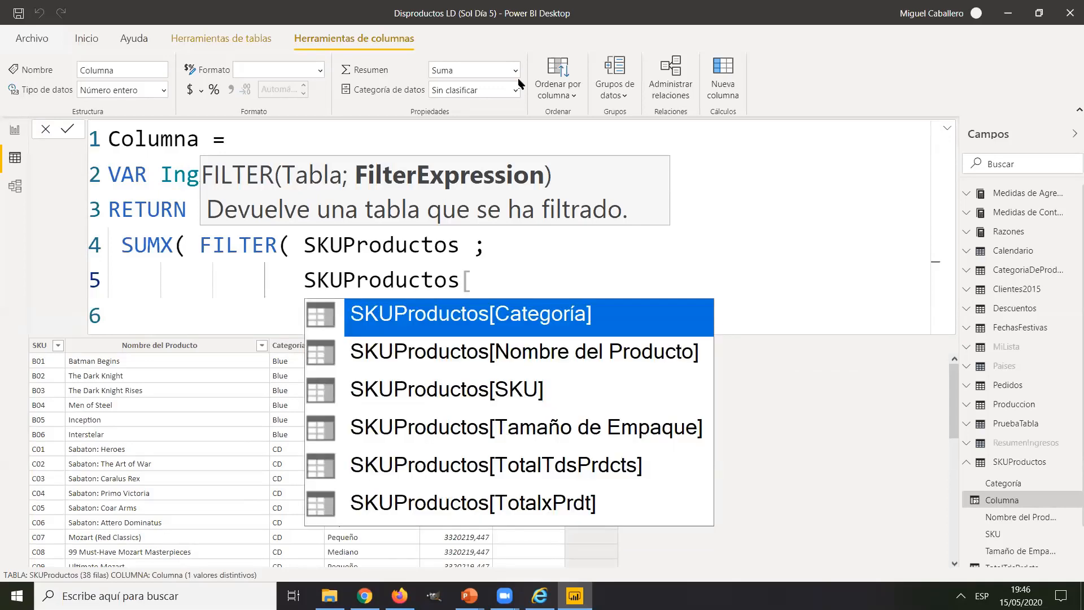
pyautogui.press('Down')
pyautogui.press('Down')
pyautogui.press('Down')
pyautogui.press('Down')
pyautogui.press('Down')
pyautogui.press('Tab')
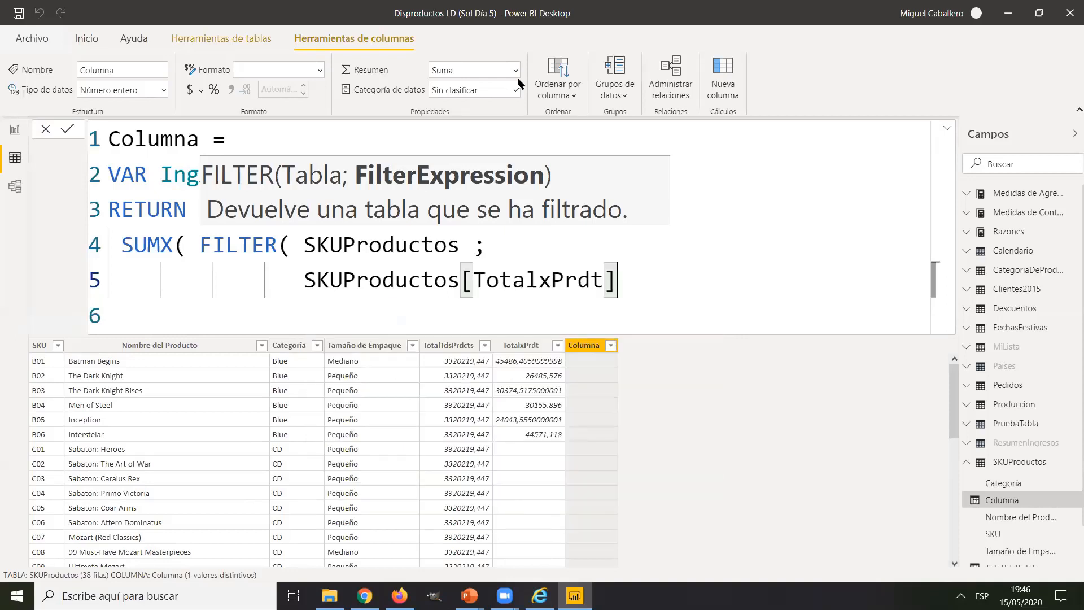
# Complete the FILTER condition with the comparison >= IngActual
pyautogui.write('>+')
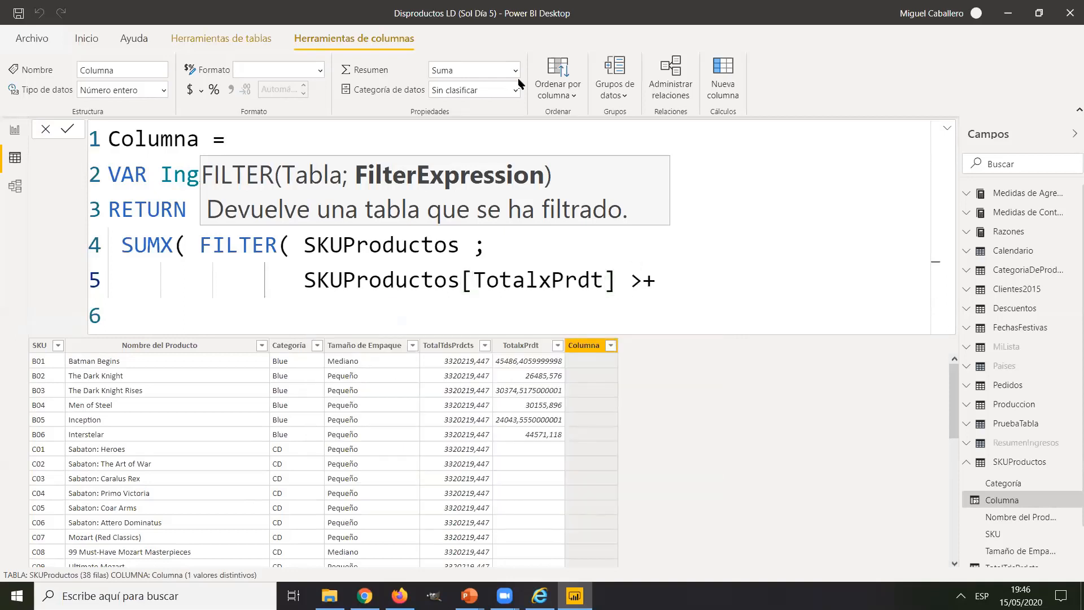
pyautogui.press('BackSpace')
pyautogui.write('= iNG')
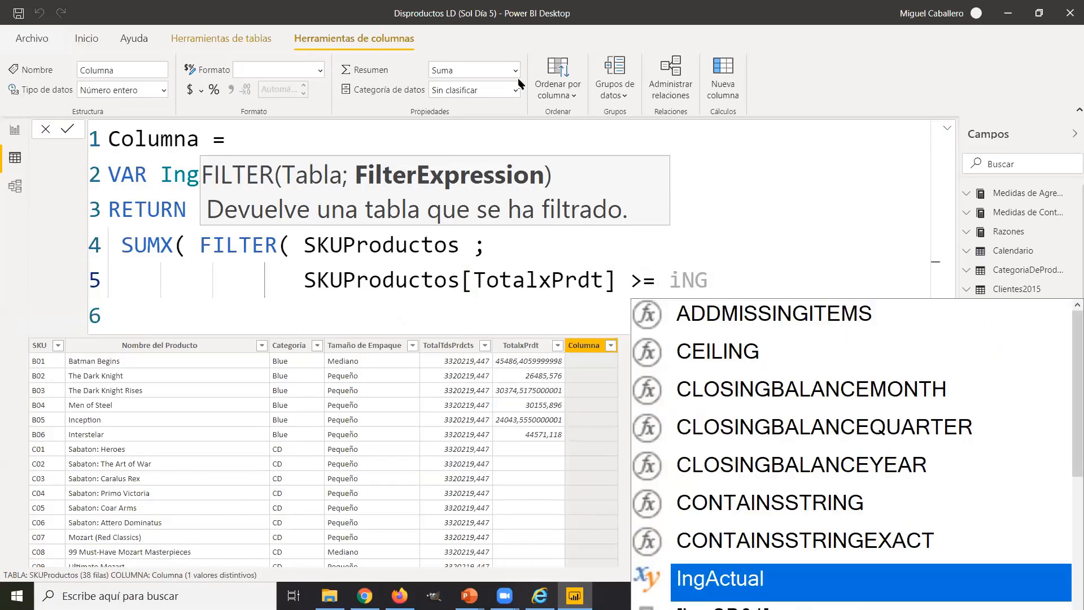
pyautogui.press('Tab')
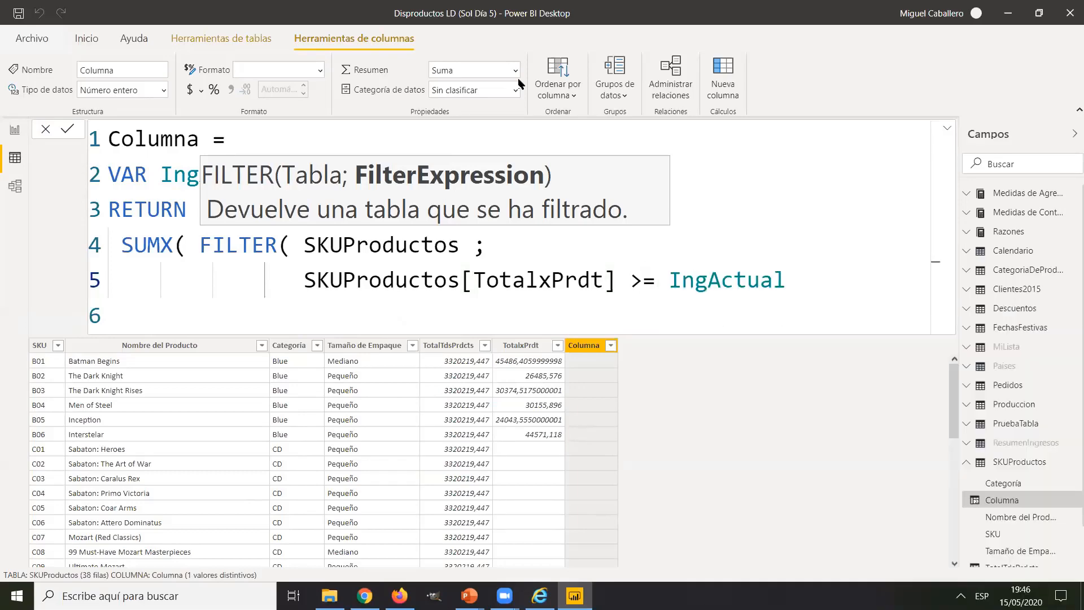
# Close FILTER on its own line with the argument separator and begin SUMX's expression with SKUProductos on the following line
pyautogui.press('Return')
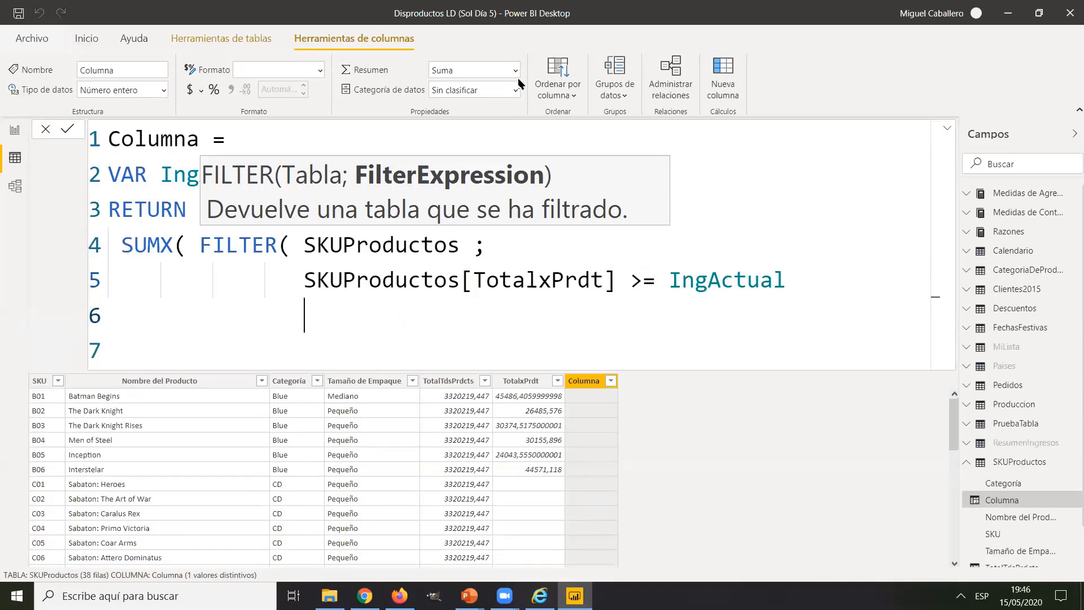
pyautogui.write(')')
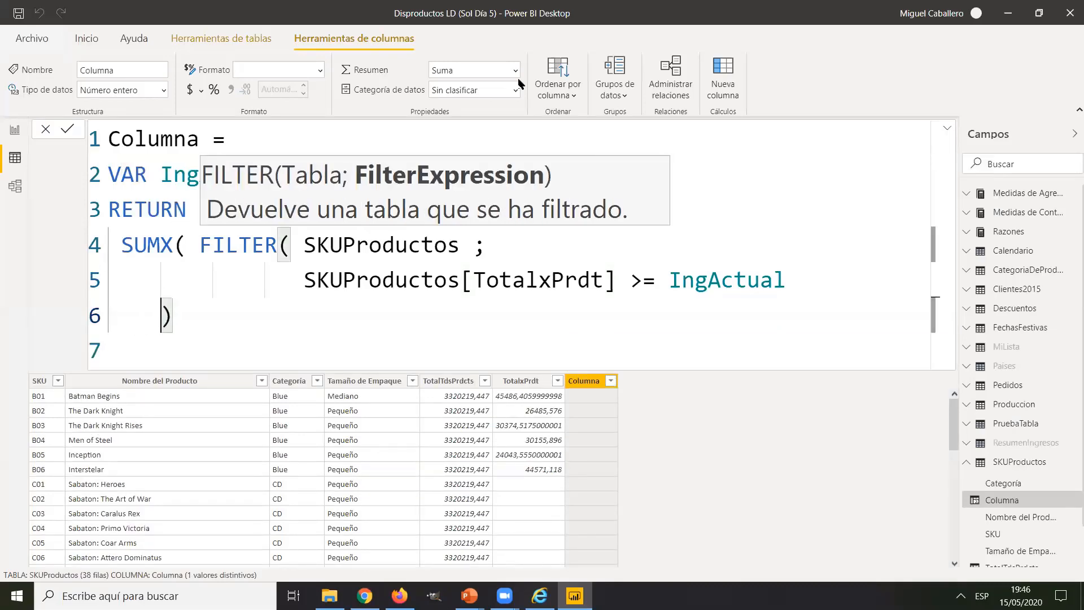
pyautogui.press('End')
pyautogui.write(';')
pyautogui.press('Return')
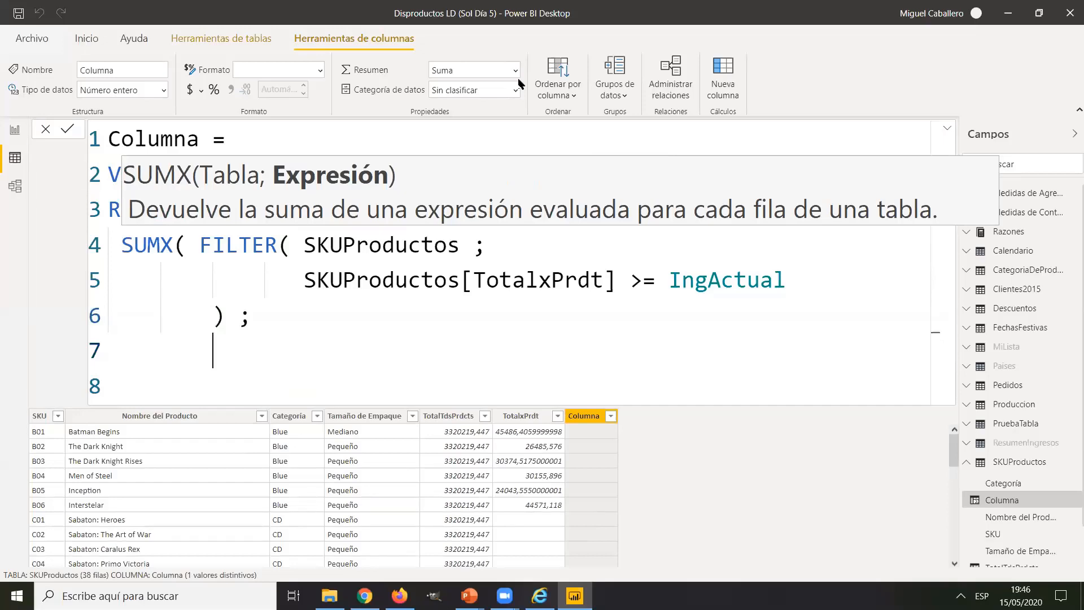
pyautogui.write('SKUProductos')
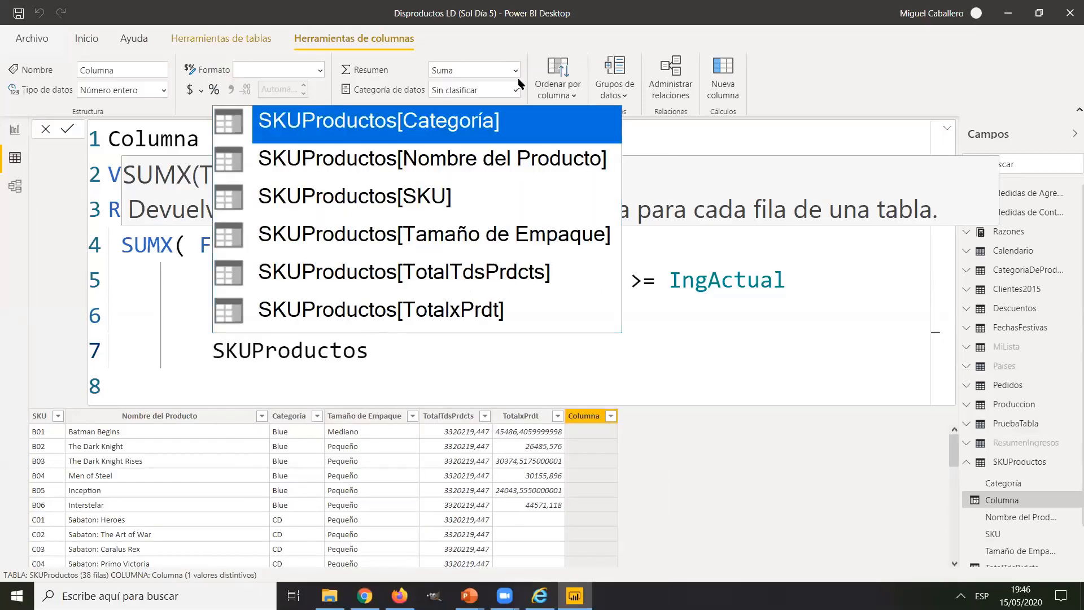
pyautogui.write('[ING')
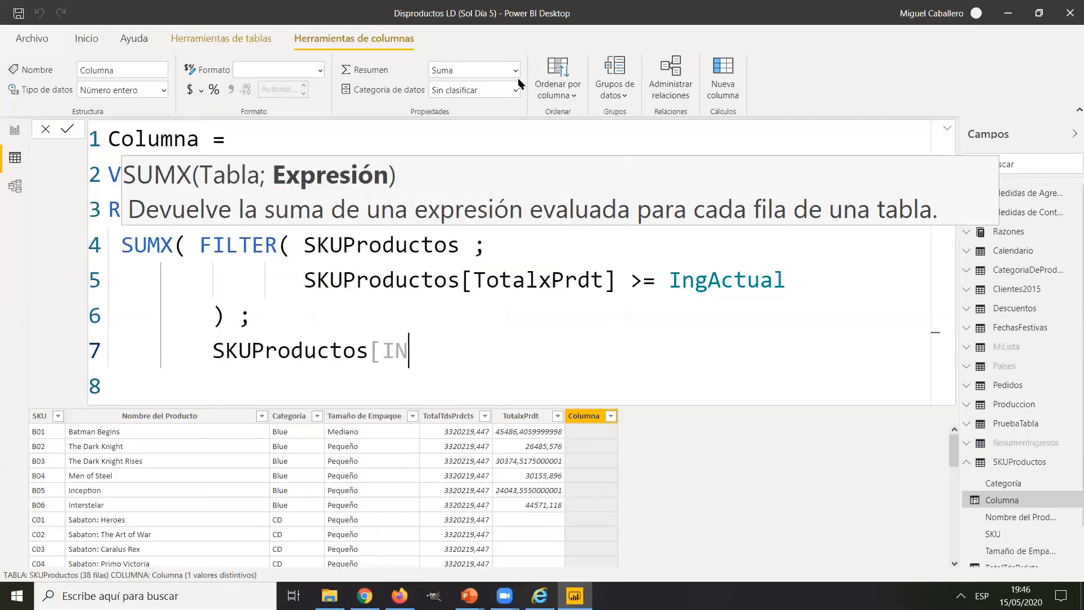
pyautogui.press('BackSpace')
pyautogui.press('BackSpace')
pyautogui.press('BackSpace')
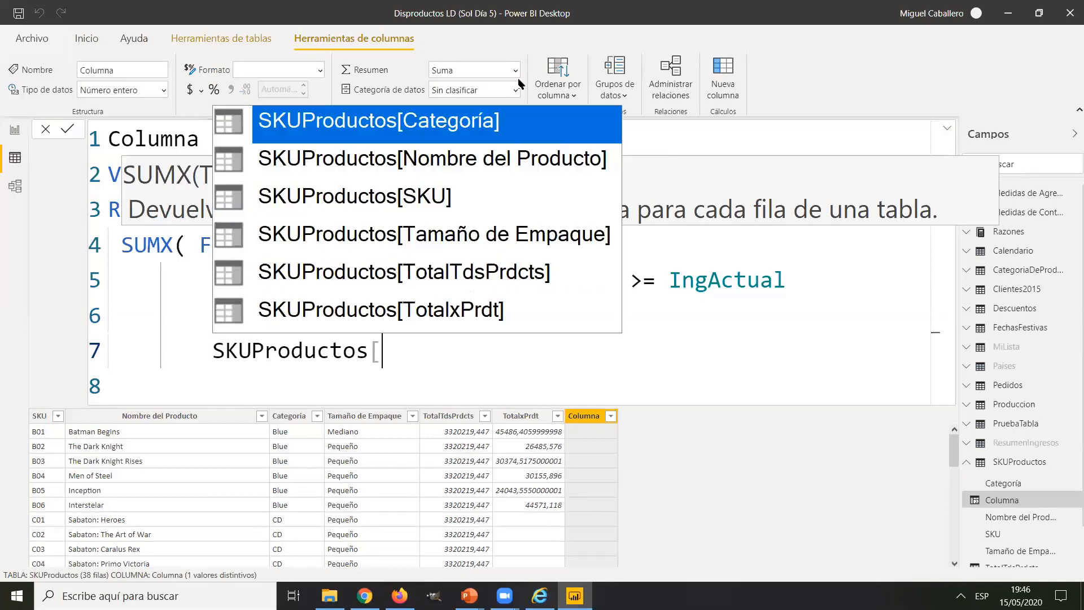
pyautogui.press('BackSpace')
# Complete SUMX's expression as SKUProductos[TotalxPrdt] and close the function with a parenthesis on its own line
pyautogui.press('Down')
pyautogui.press('Down')
pyautogui.press('Down')
pyautogui.press('Down')
pyautogui.press('Down')
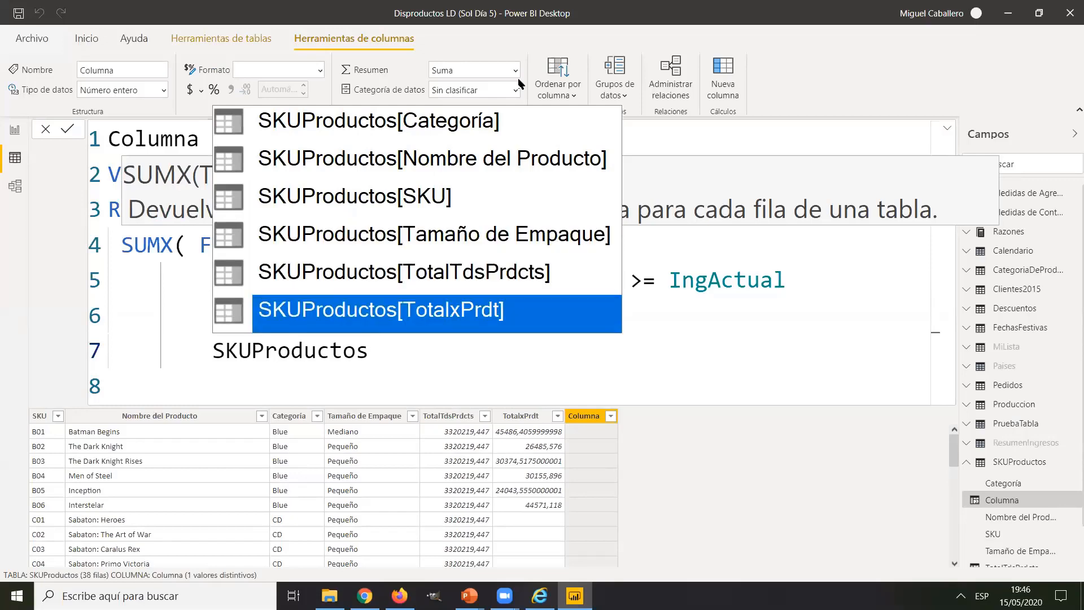
pyautogui.press('Tab')
pyautogui.hotkey('shift', 'Return')
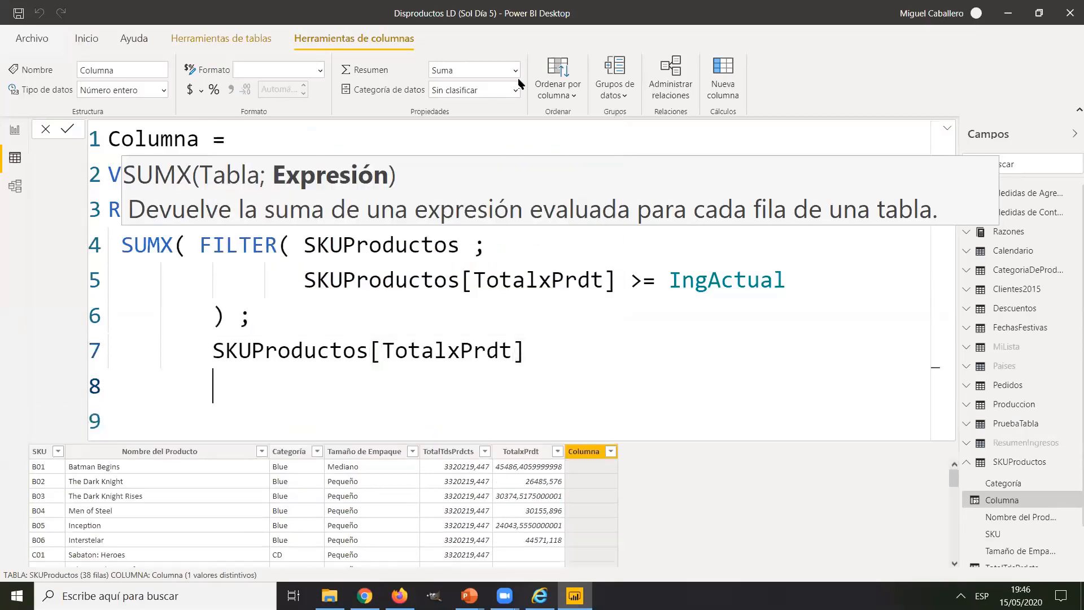
pyautogui.write(')')
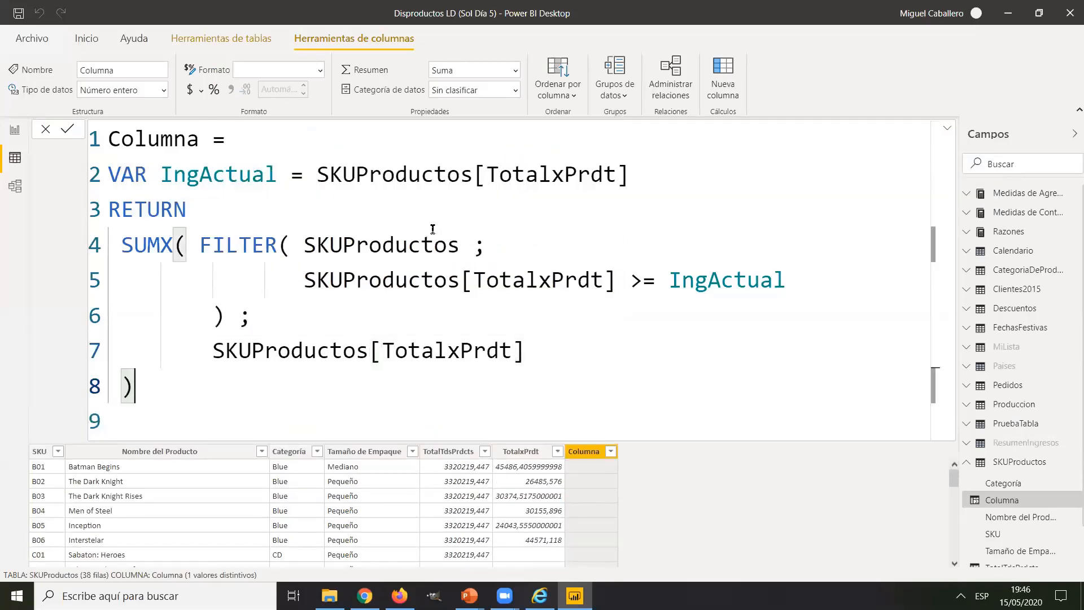
# Annotate the screen in blue, boxing the Inception row and underlining IngActual with a handwritten note above its assignment
pyautogui.scroll(-7, 429, 229)
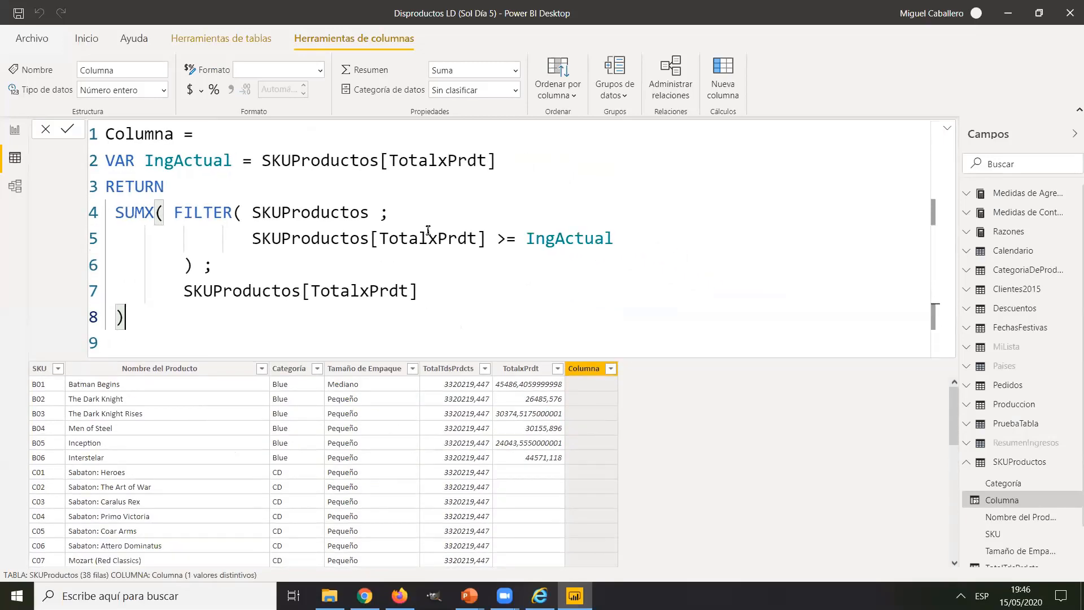
pyautogui.scroll(-1, 428, 230)
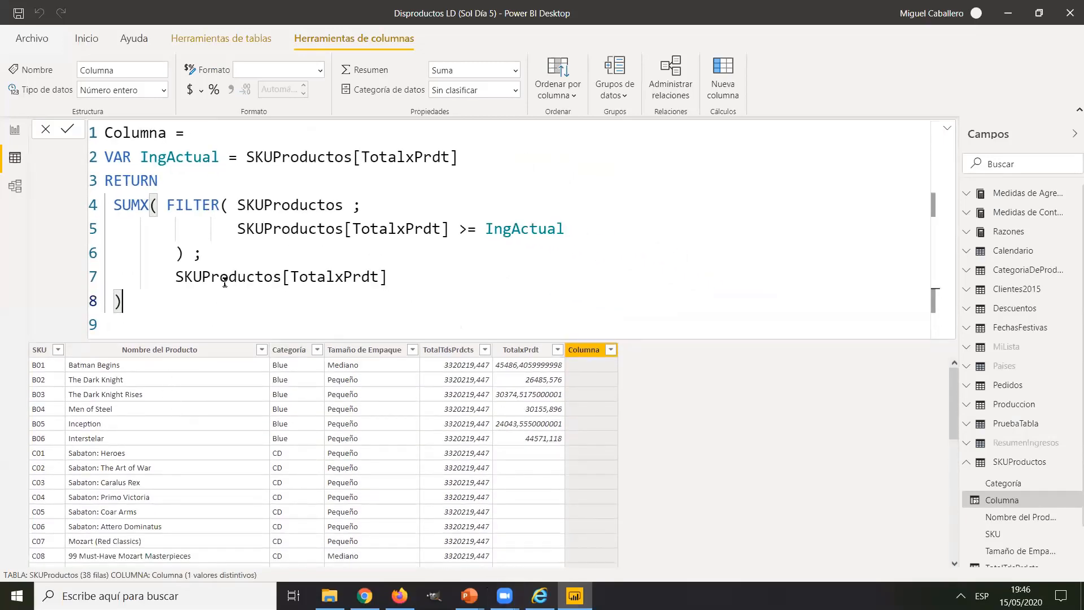
pyautogui.write('r')
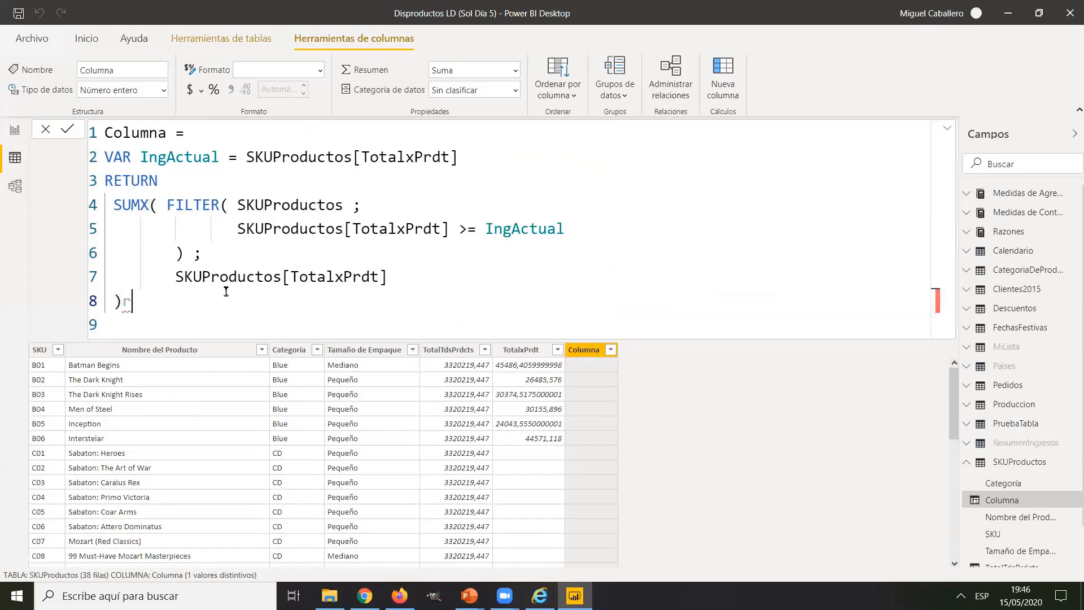
pyautogui.press('BackSpace')
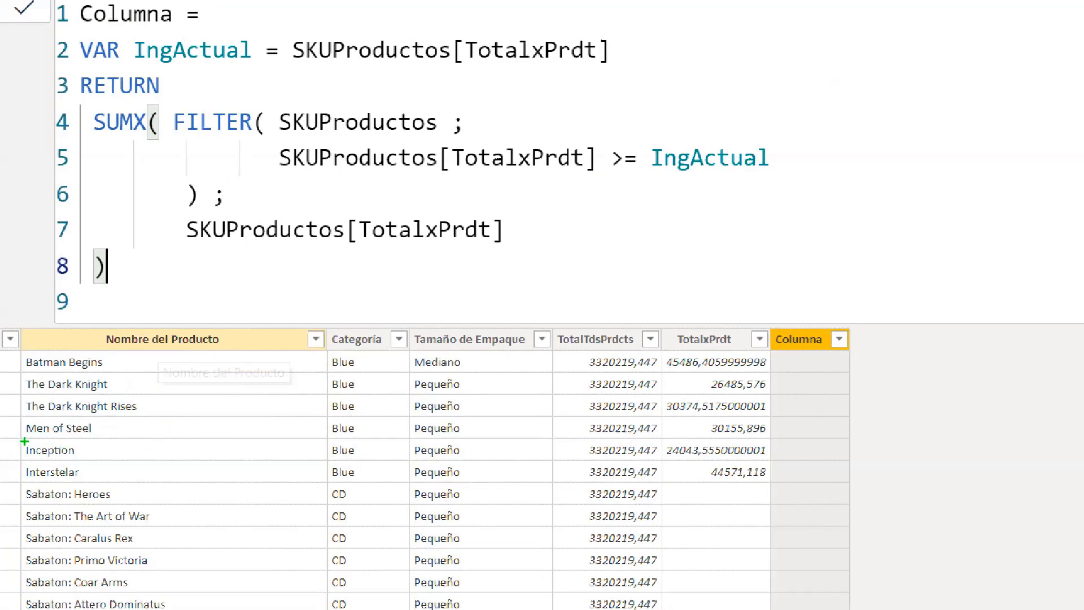
pyautogui.moveTo(24, 439)
pyautogui.mouseDown()
pyautogui.moveTo(28, 456)
pyautogui.moveTo(80, 466)
pyautogui.moveTo(872, 466)
pyautogui.moveTo(855, 459)
pyautogui.mouseUp()
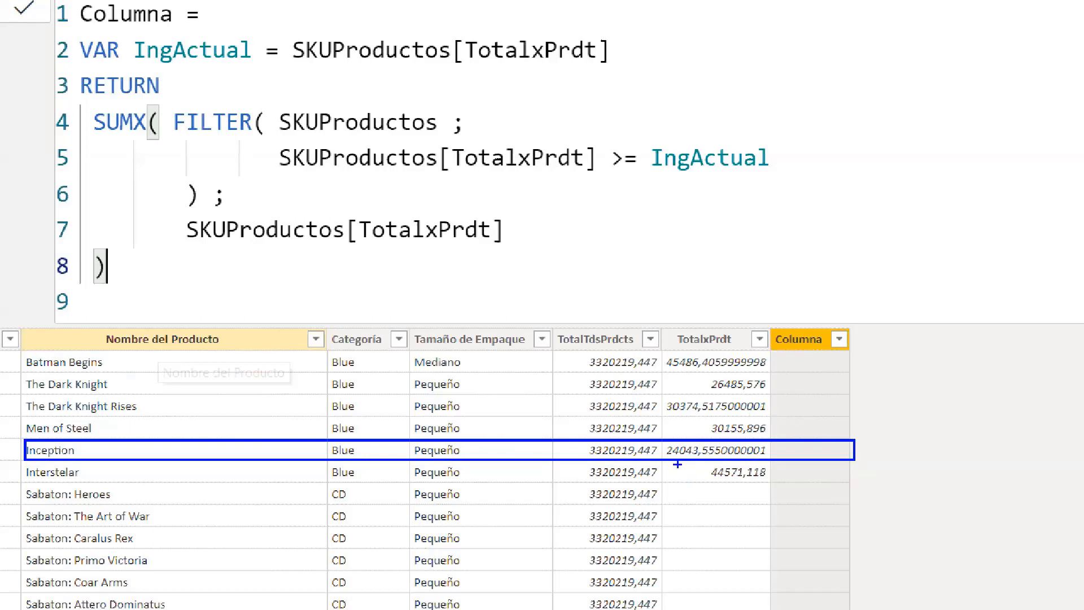
pyautogui.moveTo(152, 63); pyautogui.dragTo(236, 64)
pyautogui.moveTo(228, 19); pyautogui.dragTo(256, 30)
pyautogui.moveTo(263, 16)
pyautogui.mouseDown()
pyautogui.moveTo(267, 8)
pyautogui.moveTo(280, 22)
pyautogui.mouseUp()
pyautogui.moveTo(291, 29); pyautogui.dragTo(320, 28)
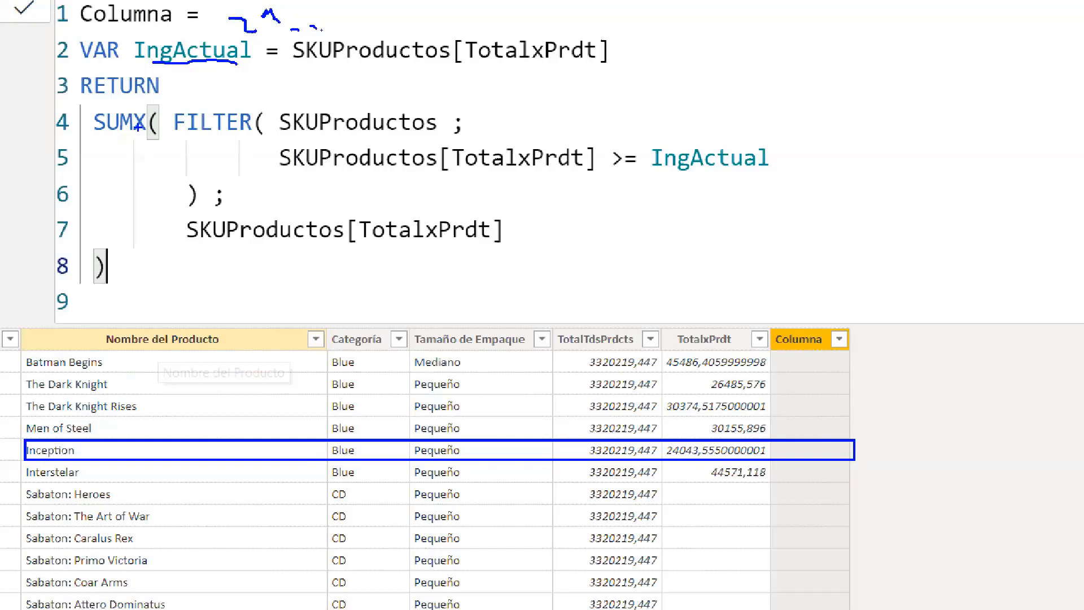
# Underline SUMX and the condition's SKUProductos[TotalxPrdt] in red, and box the Batman Begins row in green
pyautogui.press('r')
pyautogui.moveTo(104, 136); pyautogui.dragTo(134, 134)
pyautogui.moveTo(25, 352)
pyautogui.mouseDown()
pyautogui.moveTo(126, 380)
pyautogui.moveTo(842, 395)
pyautogui.moveTo(852, 373)
pyautogui.mouseUp()
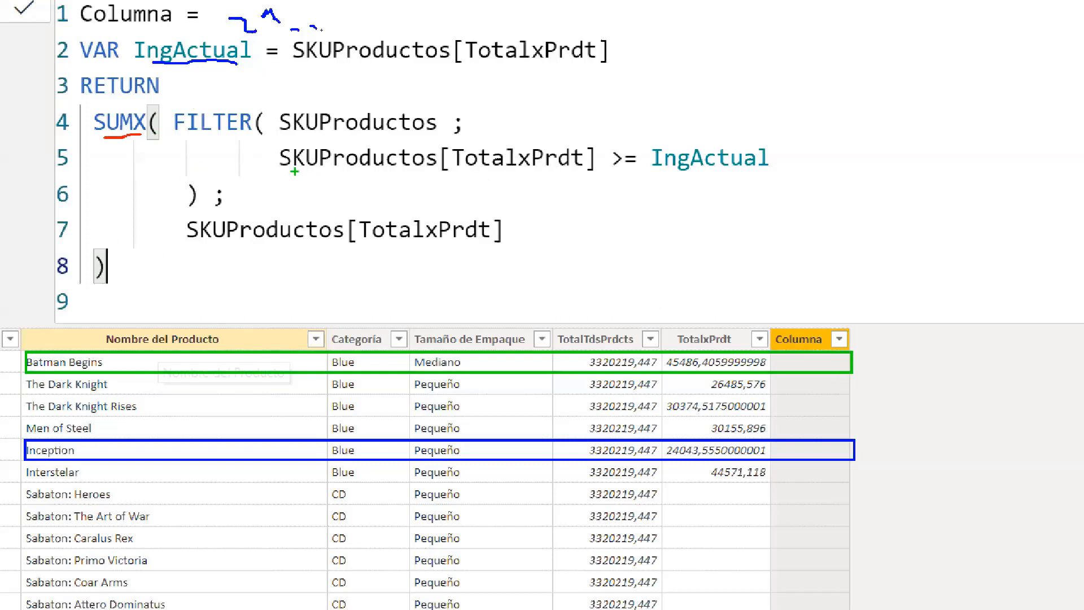
pyautogui.moveTo(289, 168); pyautogui.dragTo(582, 166)
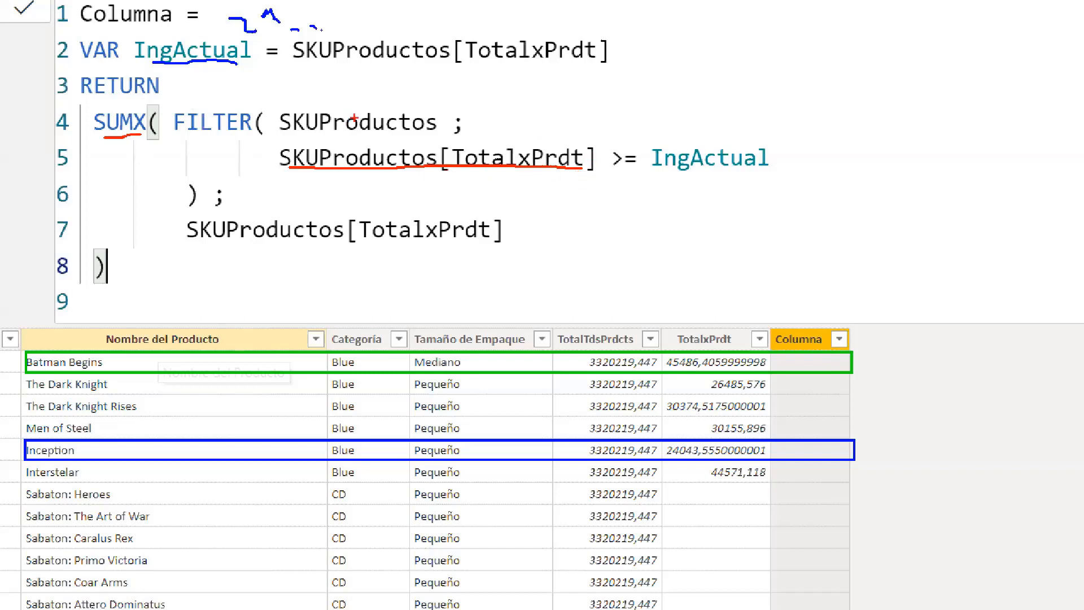
pyautogui.moveTo(501, 171)
pyautogui.mouseDown()
pyautogui.moveTo(643, 305)
pyautogui.moveTo(679, 360)
pyautogui.mouseUp()
pyautogui.hotkey('ctrl', 'z')
pyautogui.moveTo(511, 161)
pyautogui.mouseDown()
pyautogui.moveTo(705, 305)
pyautogui.moveTo(726, 370)
pyautogui.moveTo(675, 376)
pyautogui.moveTo(759, 357)
pyautogui.mouseUp()
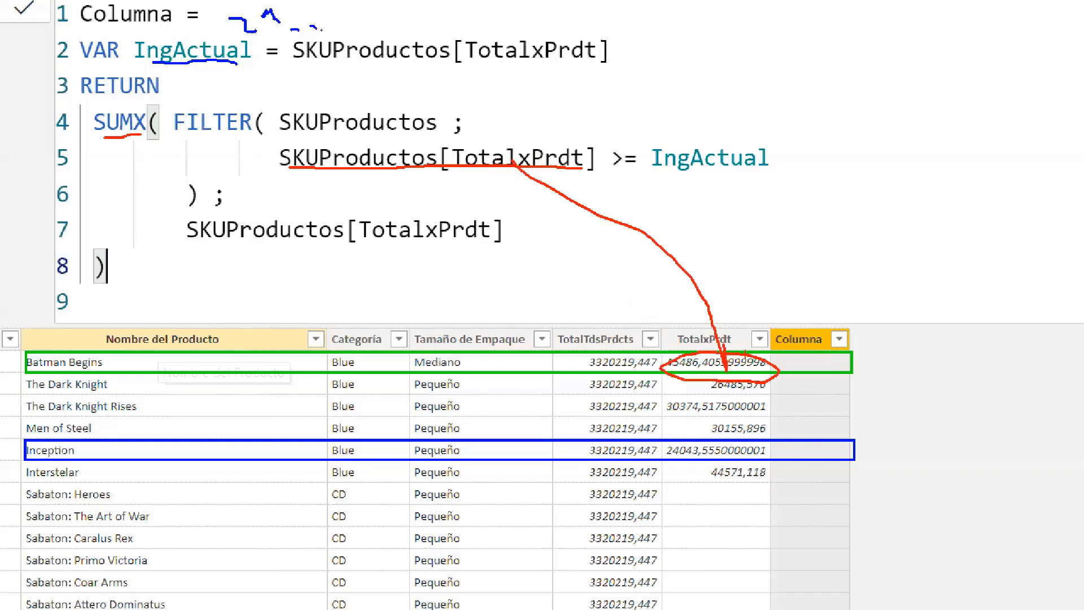
pyautogui.hotkey('ctrl', 'z')
pyautogui.hotkey('ctrl', 'z')
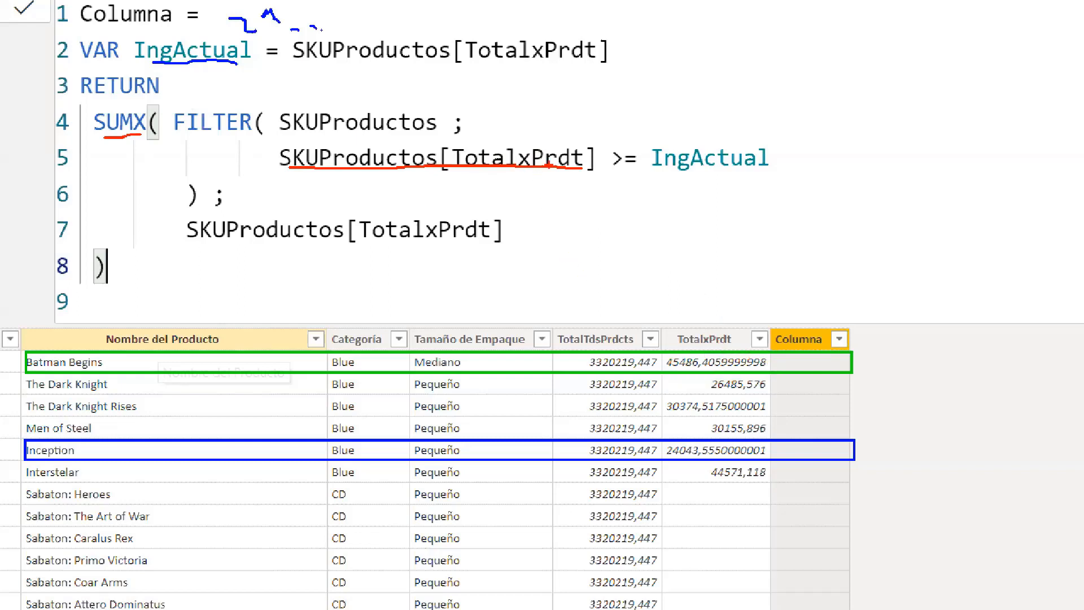
# Draw a red arrow from the condition's TotalxPrdt to the Batman Begins value, tick that row, and sweep a red loop around the formula
pyautogui.moveTo(551, 167)
pyautogui.mouseDown()
pyautogui.moveTo(687, 284)
pyautogui.moveTo(729, 358)
pyautogui.moveTo(726, 343)
pyautogui.mouseUp()
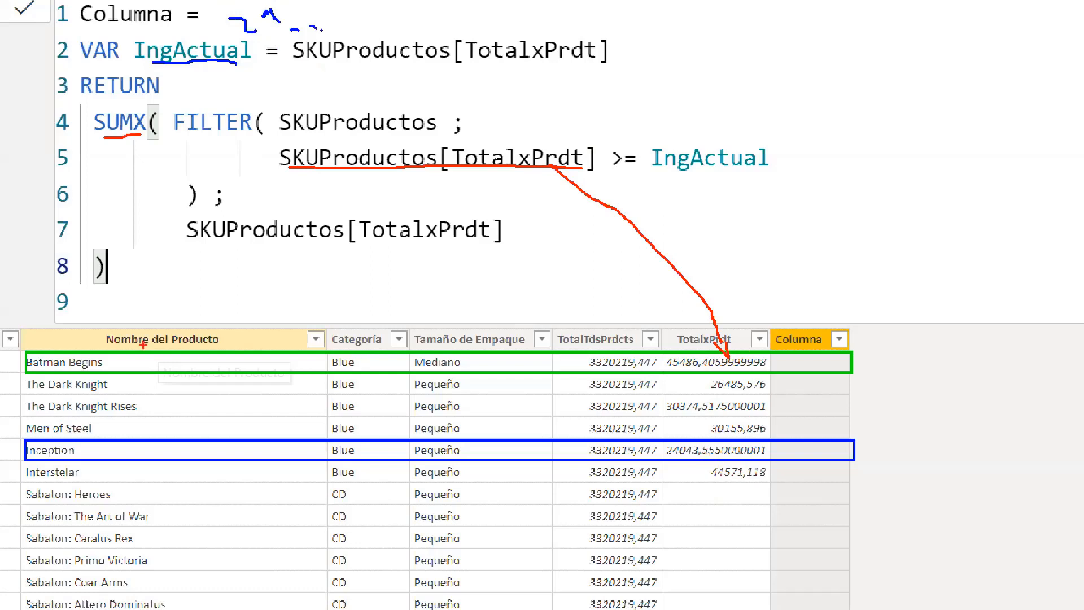
pyautogui.moveTo(870, 359); pyautogui.dragTo(898, 343)
pyautogui.moveTo(730, 114)
pyautogui.mouseDown()
pyautogui.moveTo(189, 1)
pyautogui.moveTo(694, 109)
pyautogui.mouseUp()
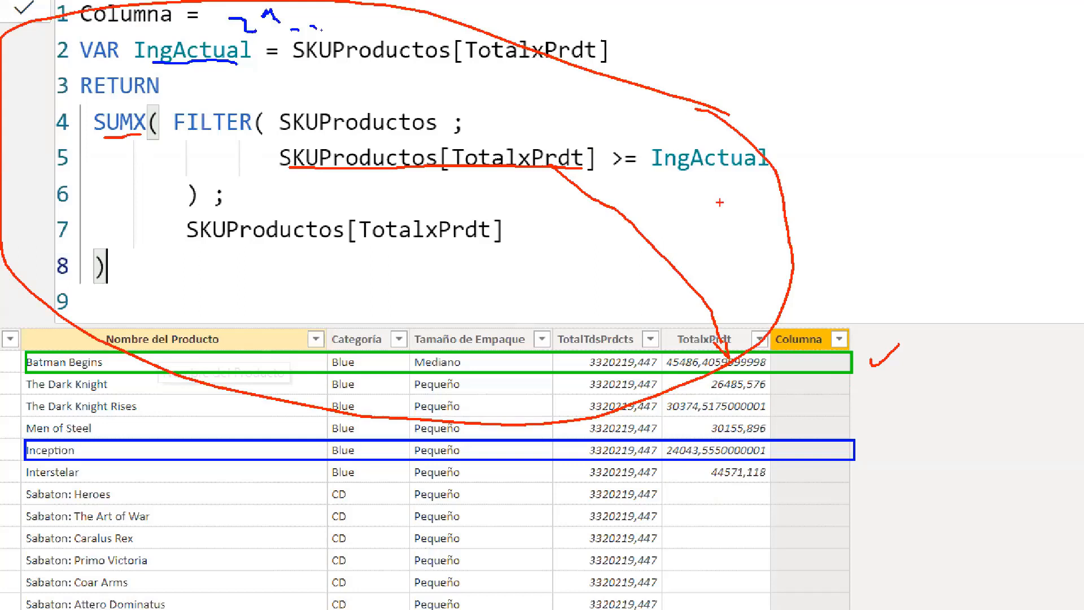
pyautogui.moveTo(770, 452)
pyautogui.mouseDown()
pyautogui.moveTo(743, 430)
pyautogui.moveTo(677, 474)
pyautogui.moveTo(763, 447)
pyautogui.mouseUp()
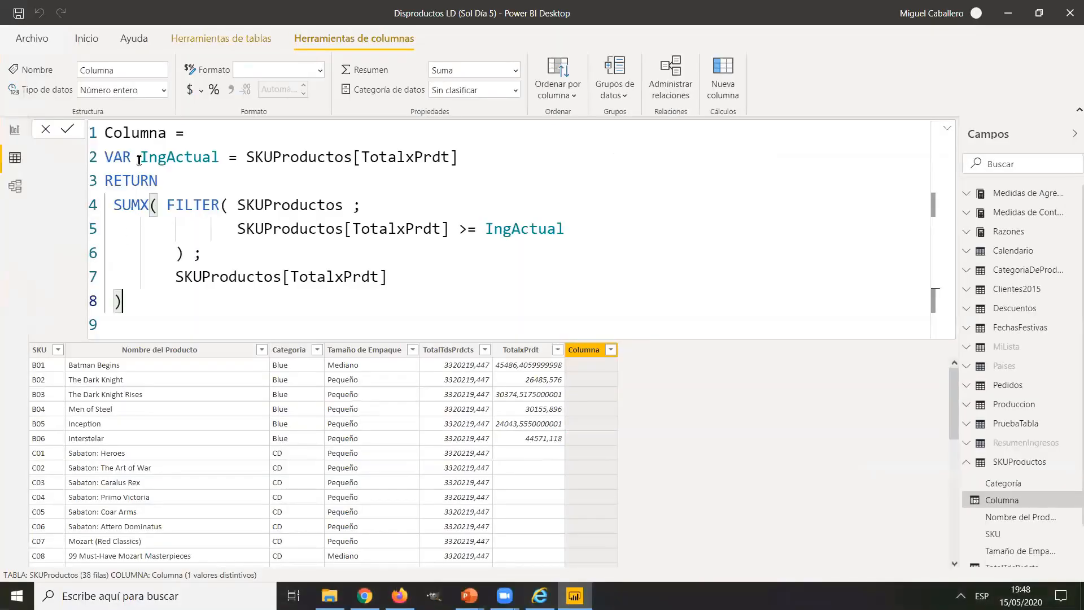
# Name the cumulative income column Incremento in its formula and commit it
pyautogui.doubleClick(126, 14)
pyautogui.write('Increment')
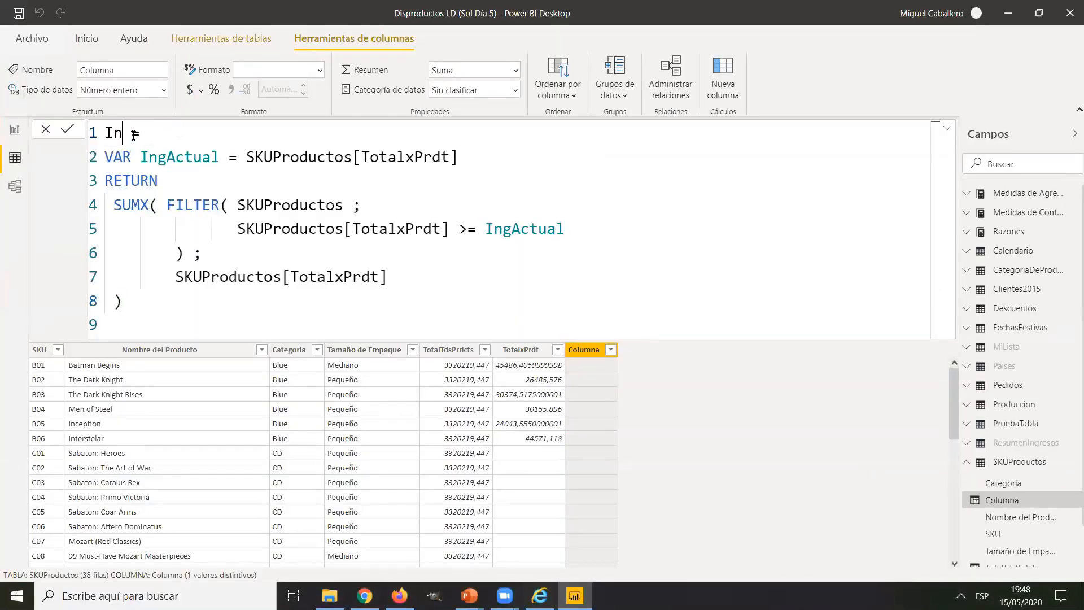
pyautogui.write('o')
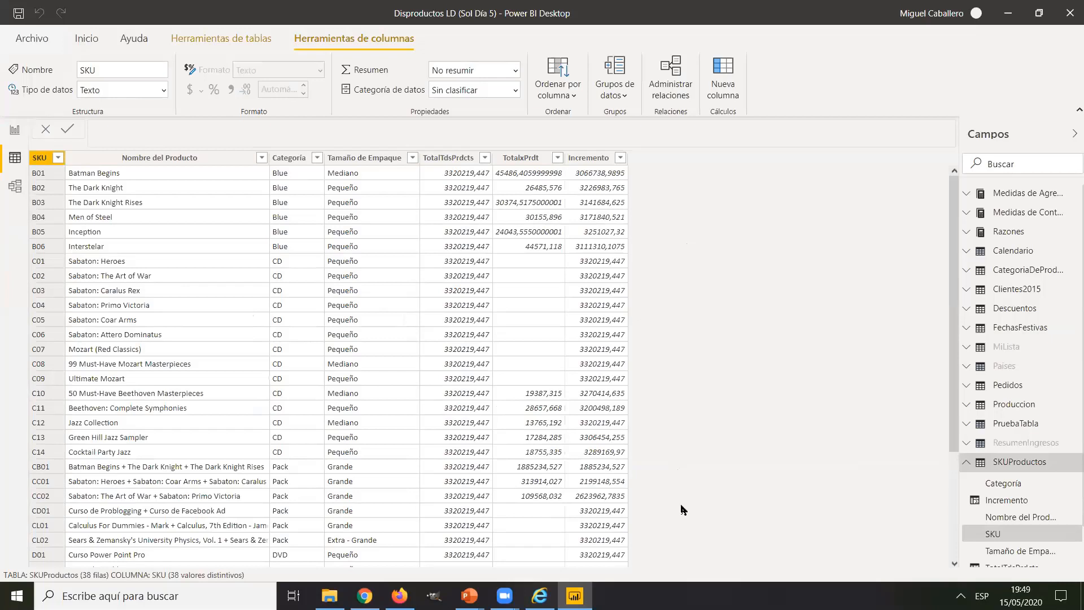
# Add a new calculated column to SKUProductos named PctInc and begin its expression on a second line
pyautogui.click(711, 80)
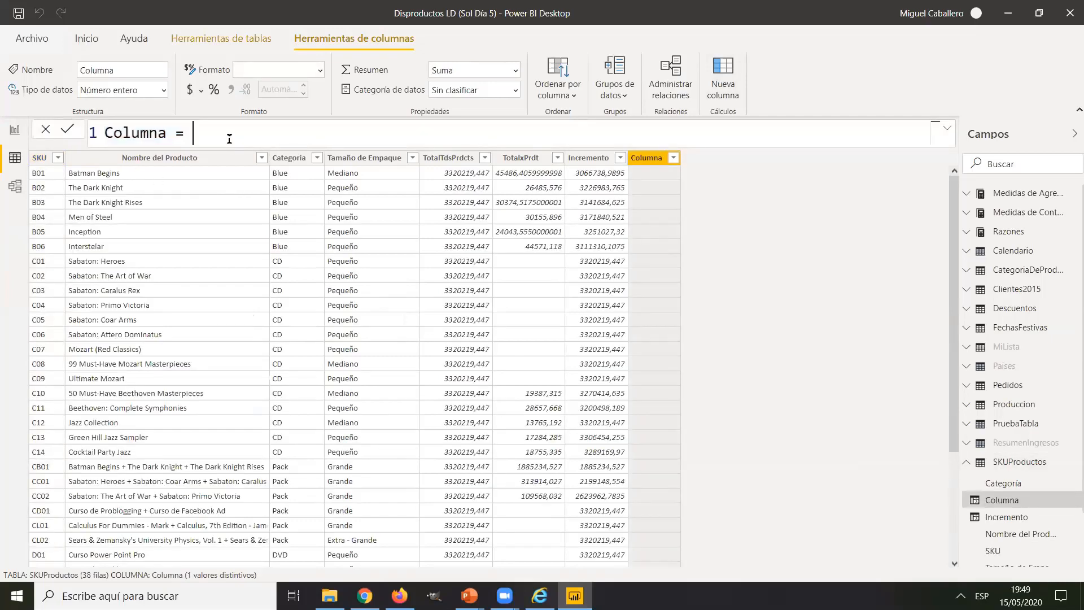
pyautogui.doubleClick(129, 133)
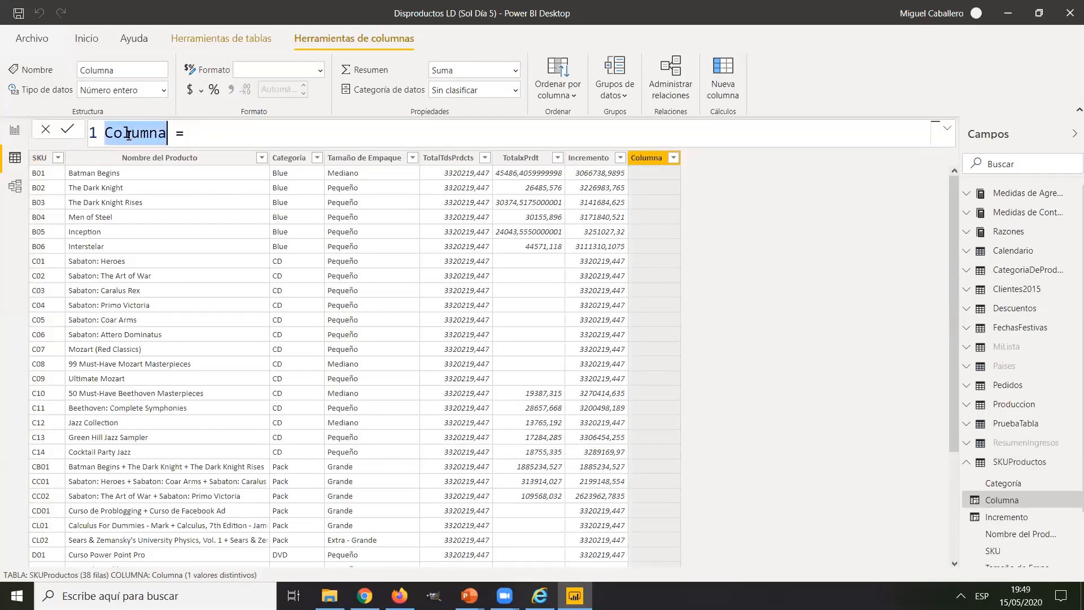
pyautogui.write('Oct')
pyautogui.press('BackSpace')
pyautogui.press('BackSpace')
pyautogui.press('BackSpace')
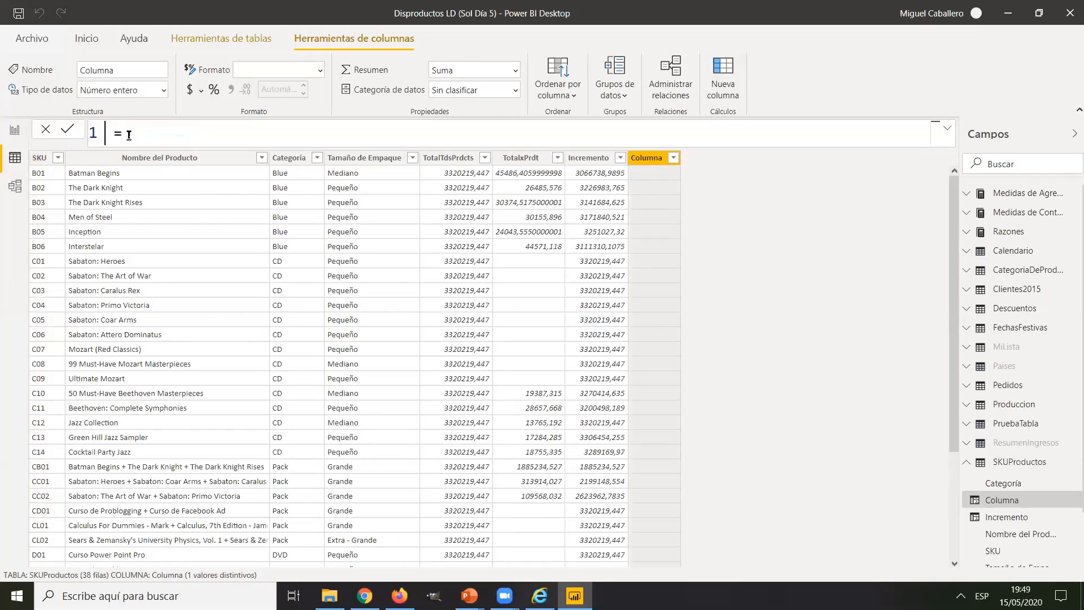
pyautogui.write('pct')
pyautogui.press('BackSpace')
pyautogui.press('BackSpace')
pyautogui.press('BackSpace')
pyautogui.write('PctInc')
pyautogui.click(188, 132)
pyautogui.hotkey('shift', 'Return')
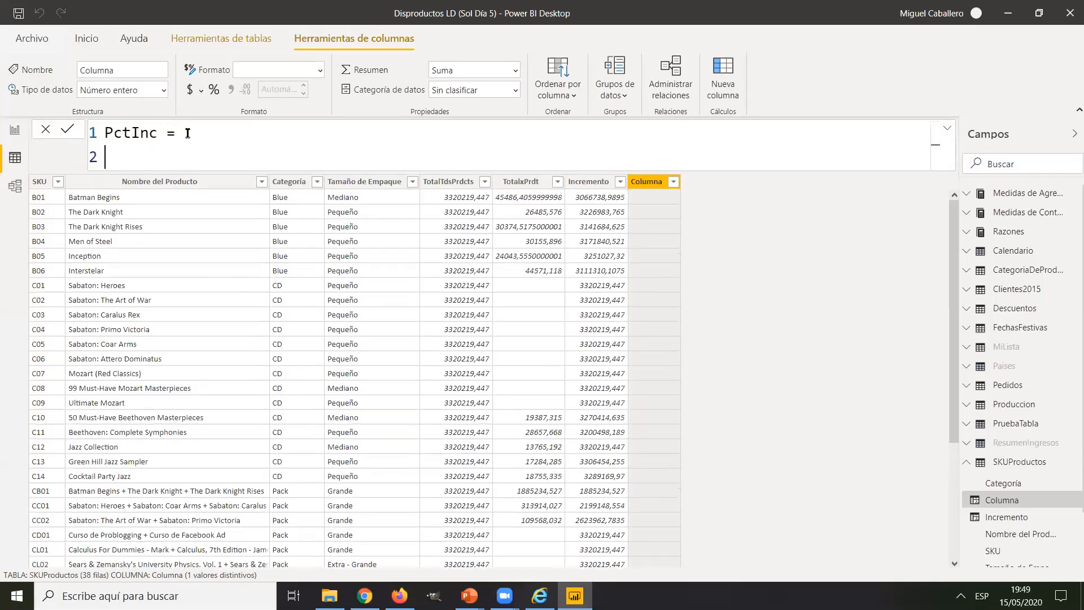
# Start a DIVIDE function with SKUProductos[Incremento] as the numerator
pyautogui.write('divi')
pyautogui.press('Tab')
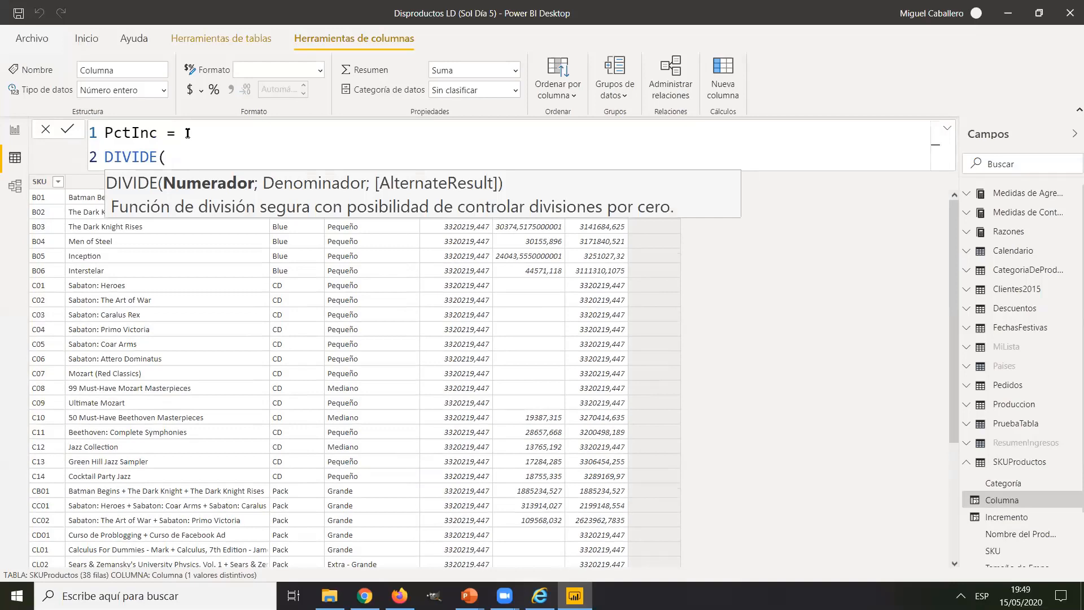
pyautogui.write('ku')
pyautogui.press('BackSpace')
pyautogui.press('BackSpace')
pyautogui.press('BackSpace')
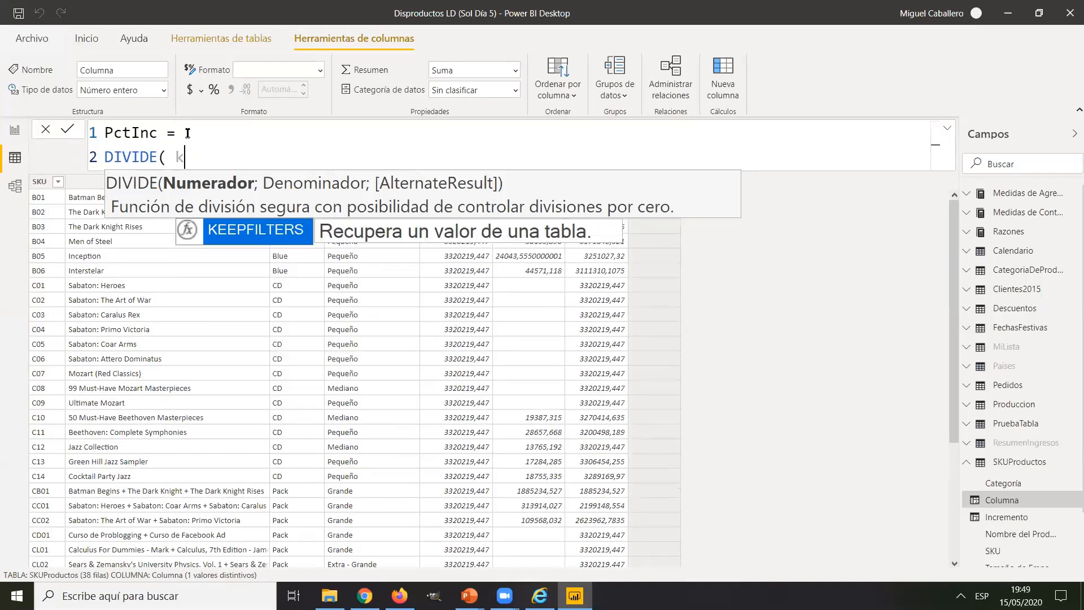
pyautogui.write('sku')
pyautogui.press('Tab')
pyautogui.write('[in')
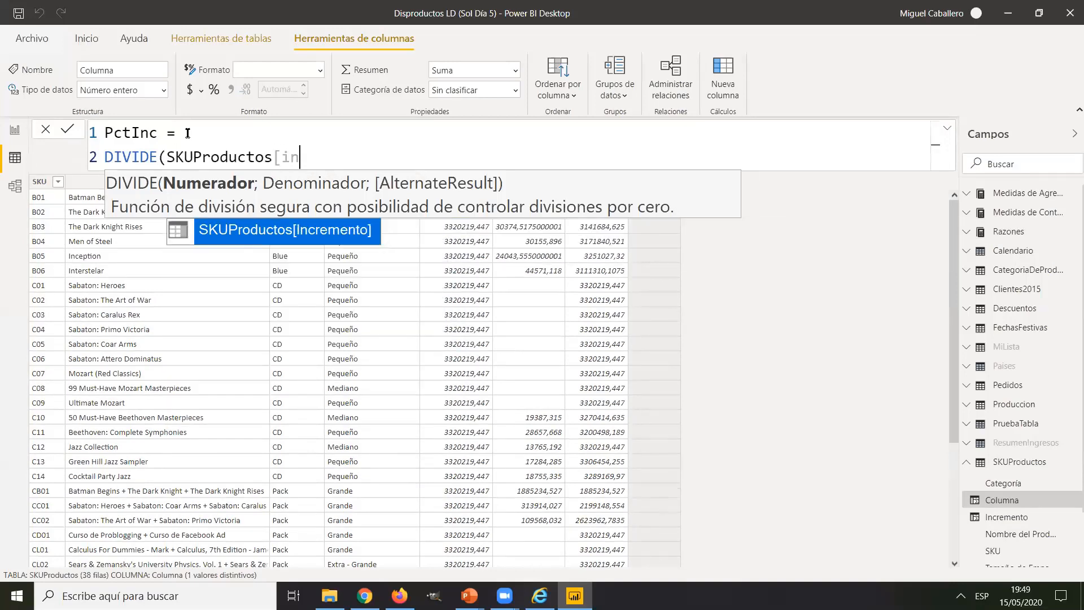
pyautogui.press('Tab')
# Set DIVIDE's denominator to SKUProductos[TotalTdsPrdcts], close the function and commit the PctInc column
pyautogui.write('; sku')
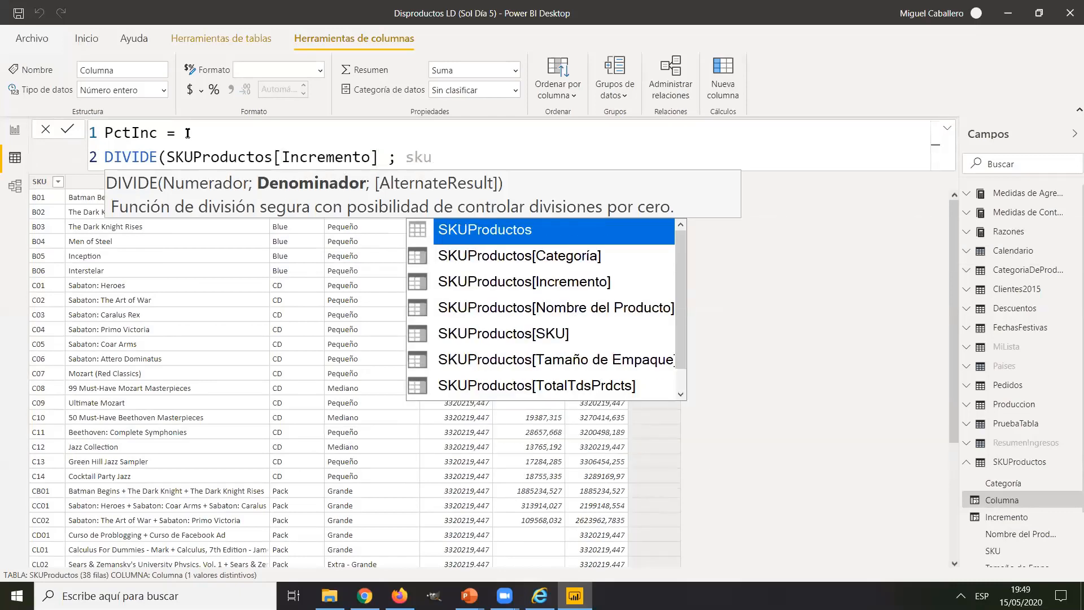
pyautogui.press('Tab')
pyautogui.write('[')
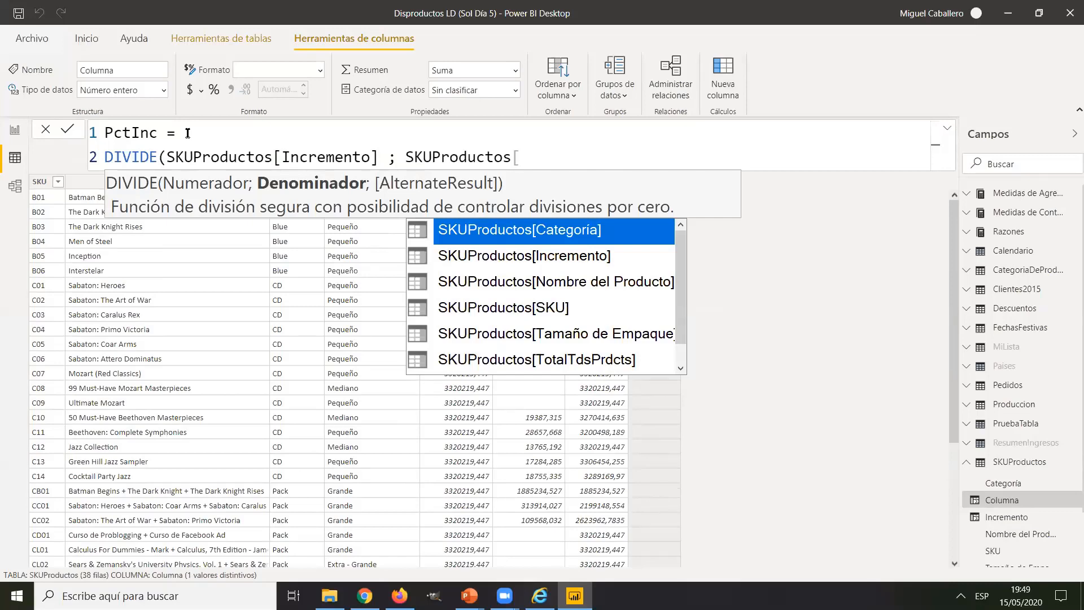
pyautogui.press('Escape')
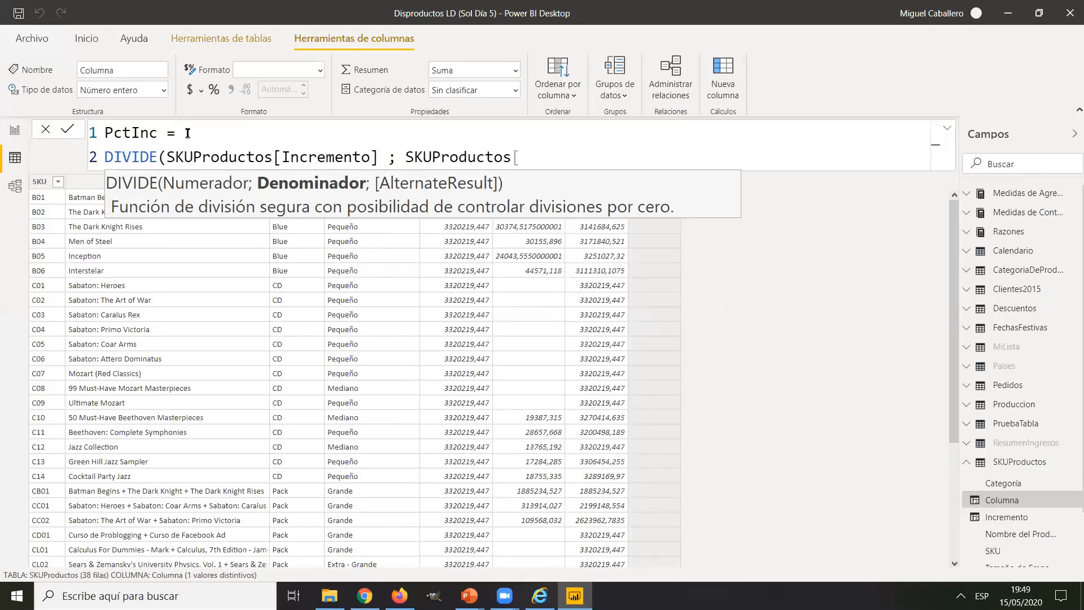
pyautogui.press('Down')
pyautogui.press('Down')
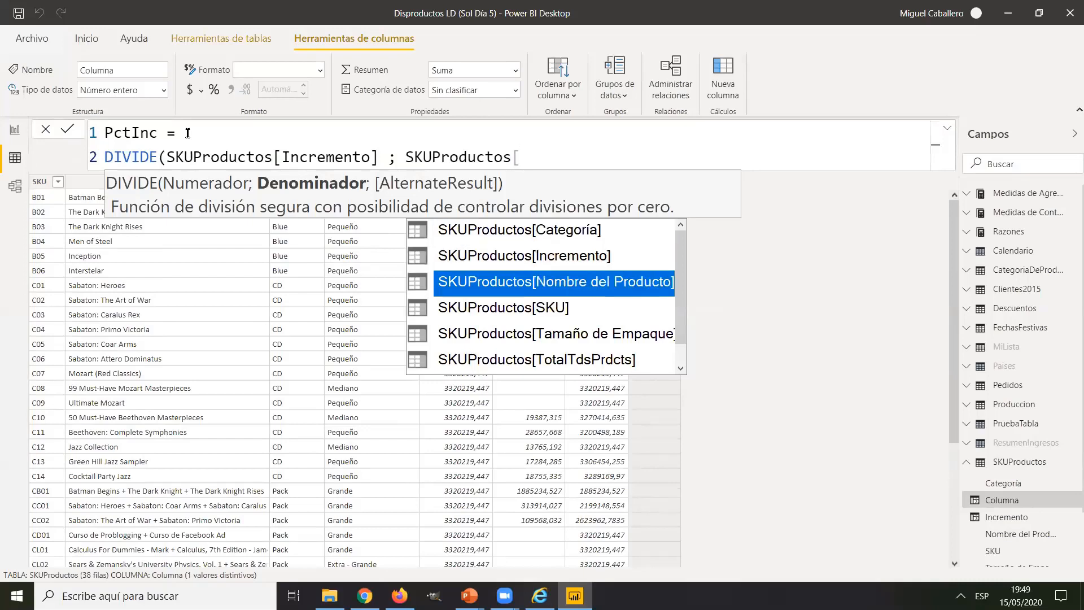
pyautogui.press('Down')
pyautogui.press('Down')
pyautogui.press('Down')
pyautogui.press('Down')
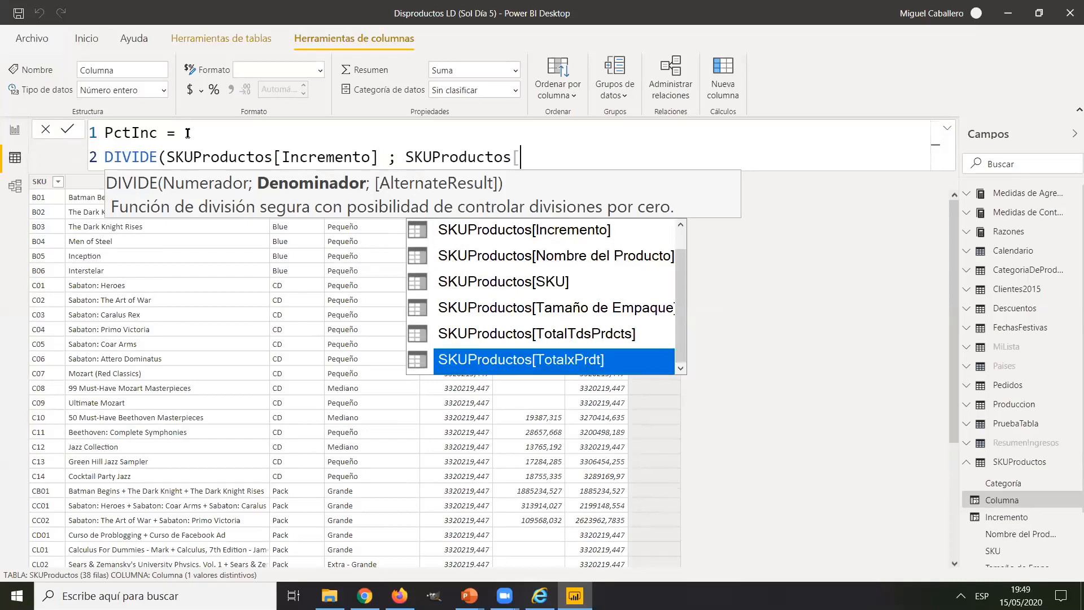
pyautogui.press('Up')
pyautogui.press('Tab')
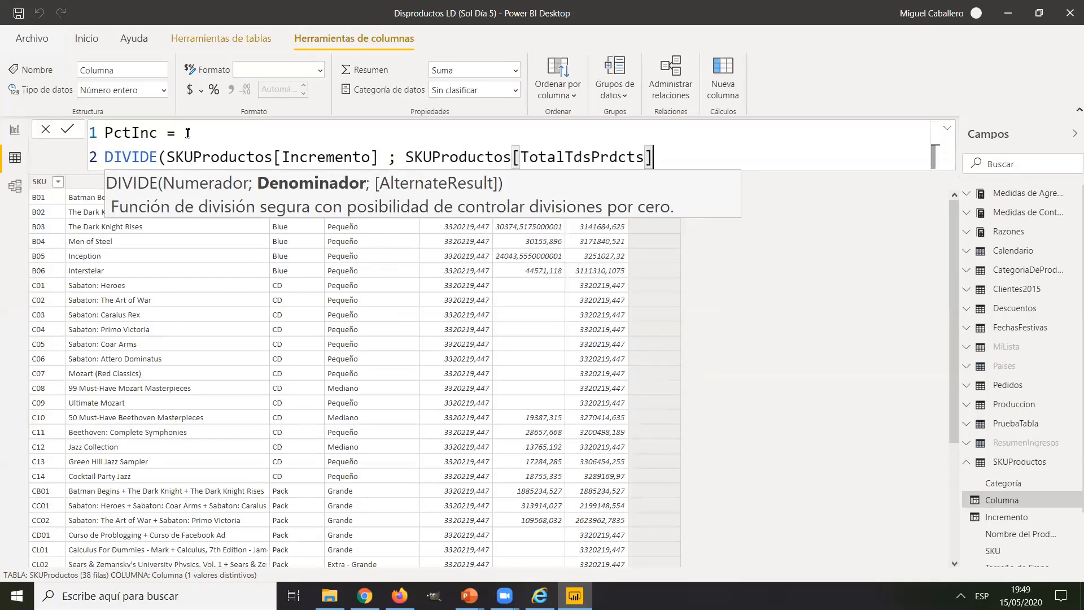
pyautogui.write(')')
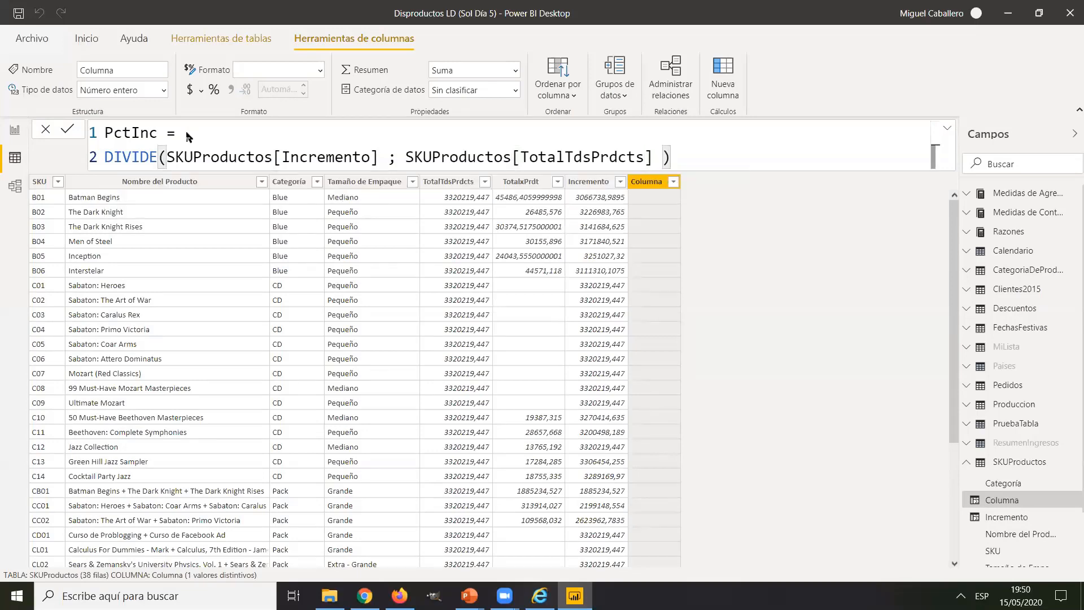
pyautogui.press('Return')
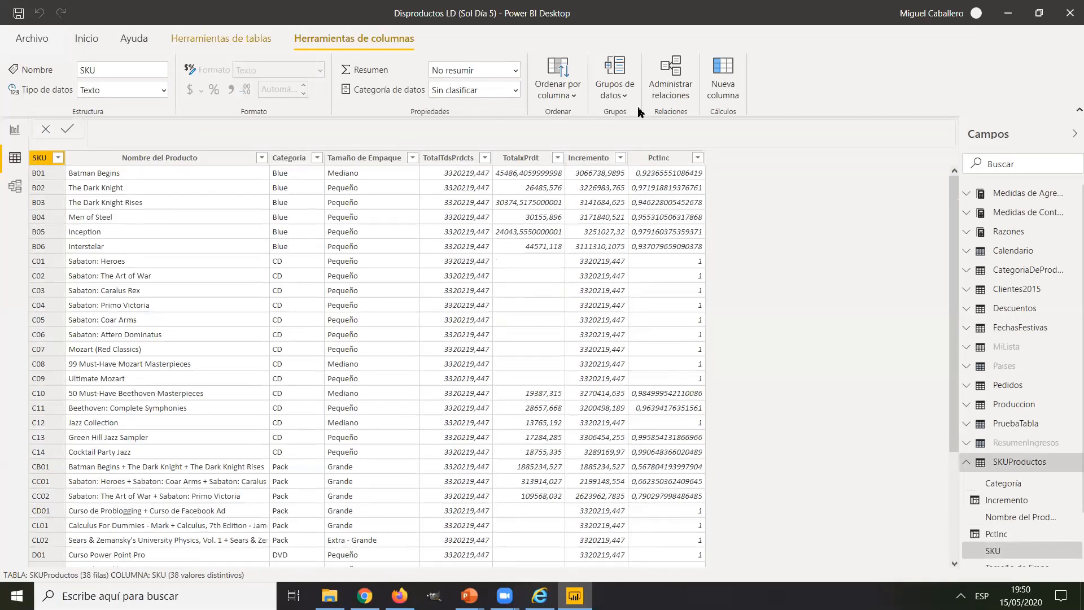
# Add a calculated column named ABC and begin its formula with SWITCH( TRUE() ; on the second line
pyautogui.click(729, 79)
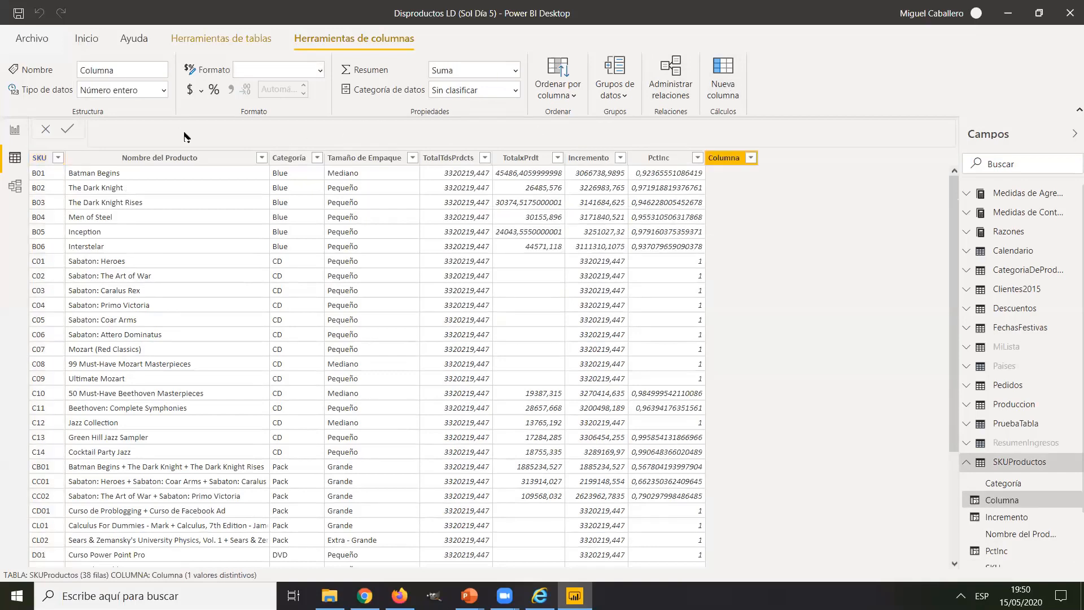
pyautogui.doubleClick(125, 132)
pyautogui.write('ABC =')
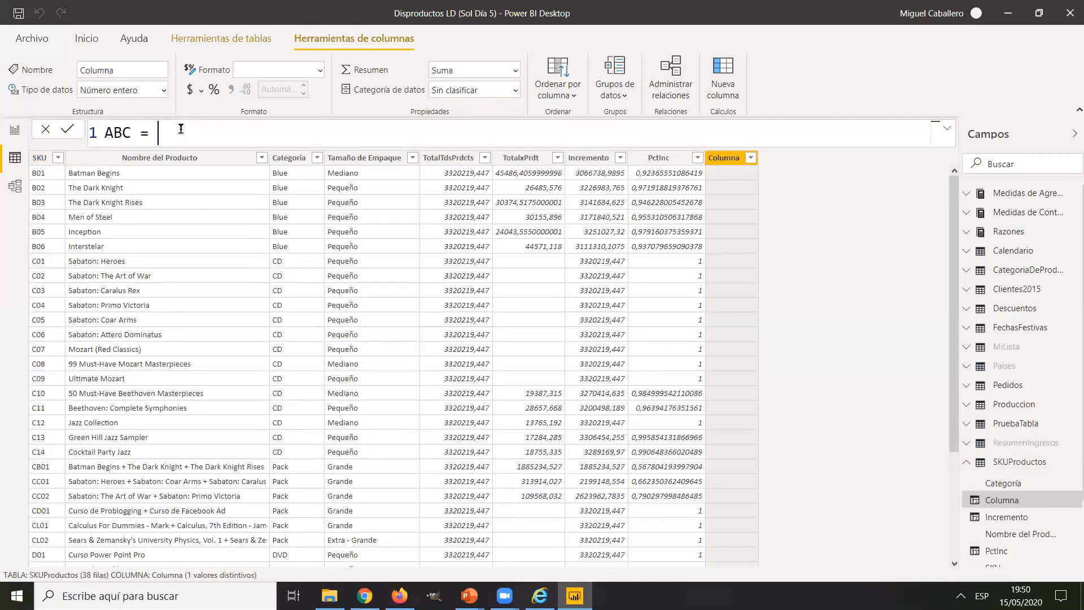
pyautogui.hotkey('shift', 'Return')
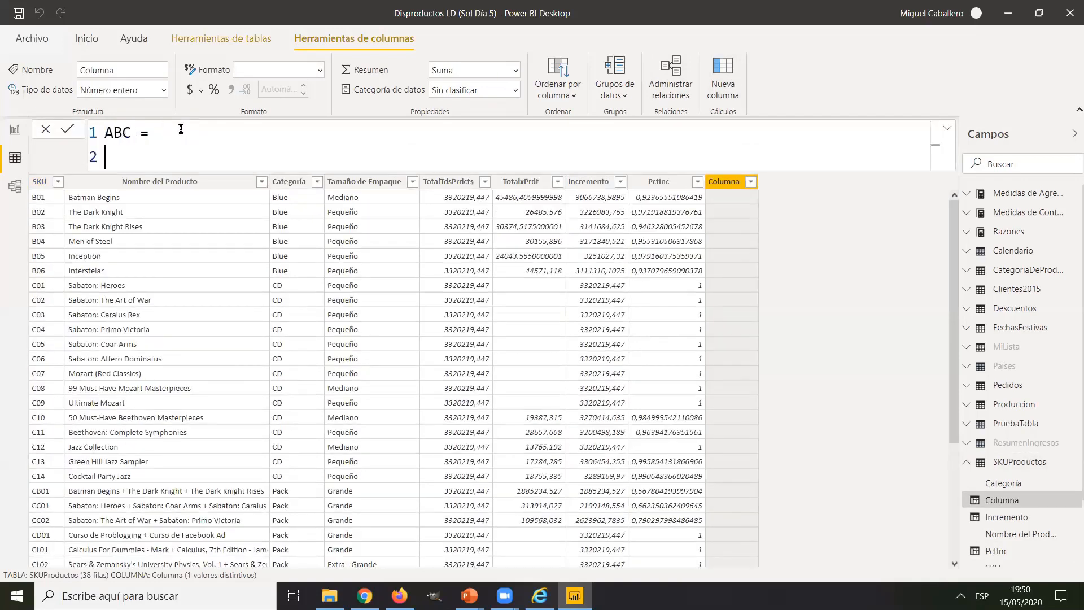
pyautogui.write('SWITCH(')
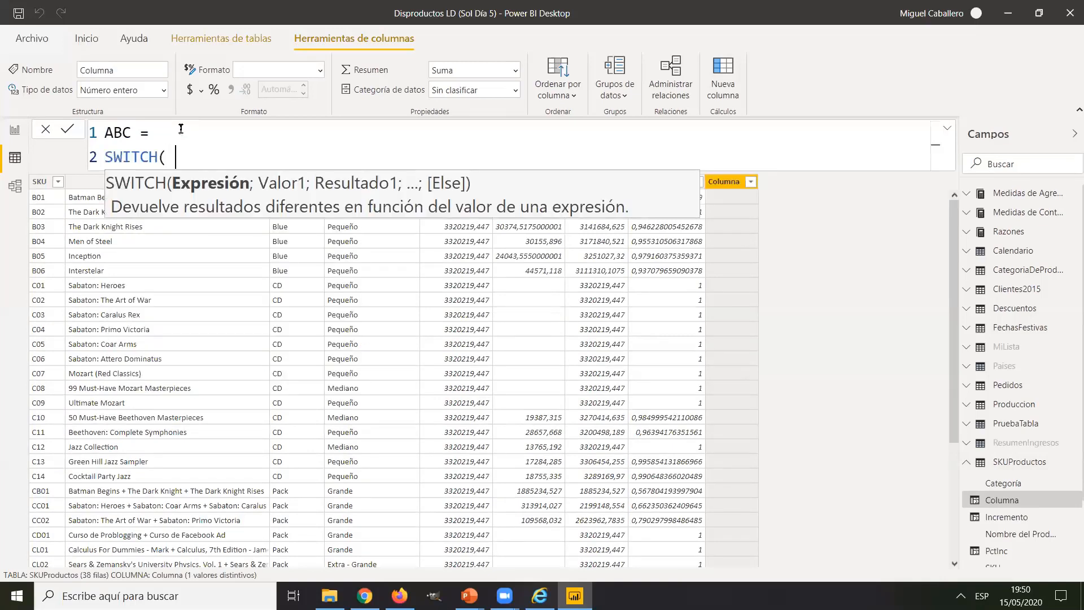
pyautogui.write(' TRUE() ;')
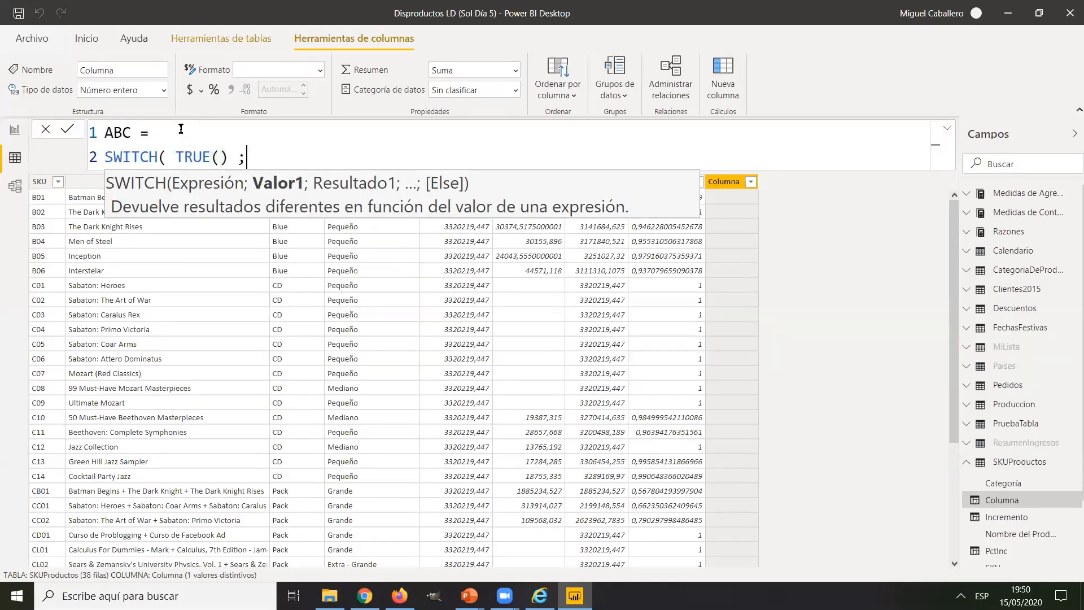
pyautogui.hotkey('shift', 'Return')
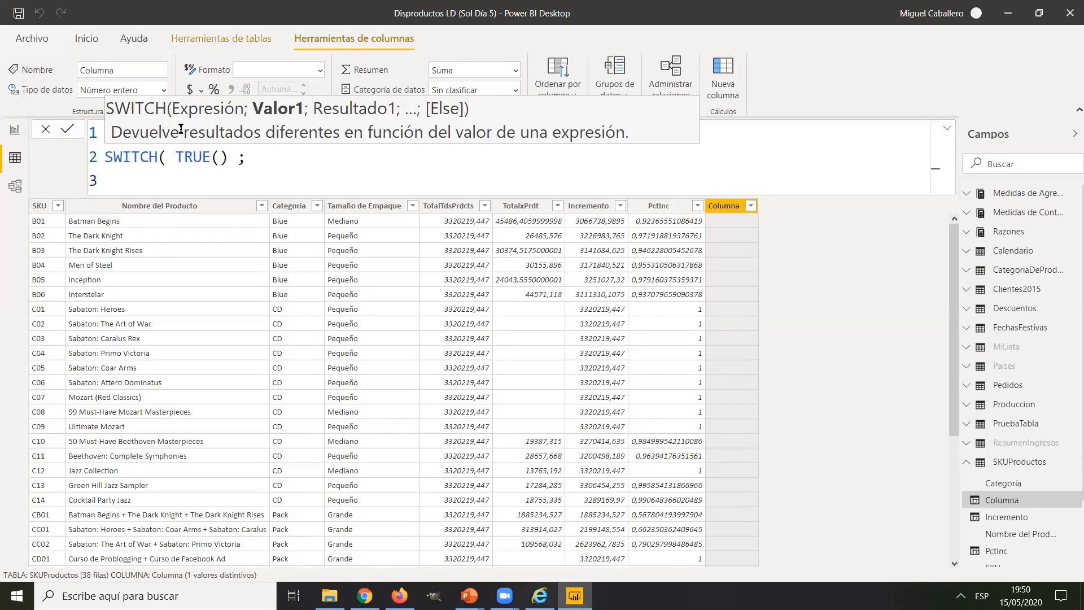
# Enter SWITCH's first condition as SKUProductos[PctInc] <= 0,7 with the result "A"
pyautogui.write('SKUProductos')
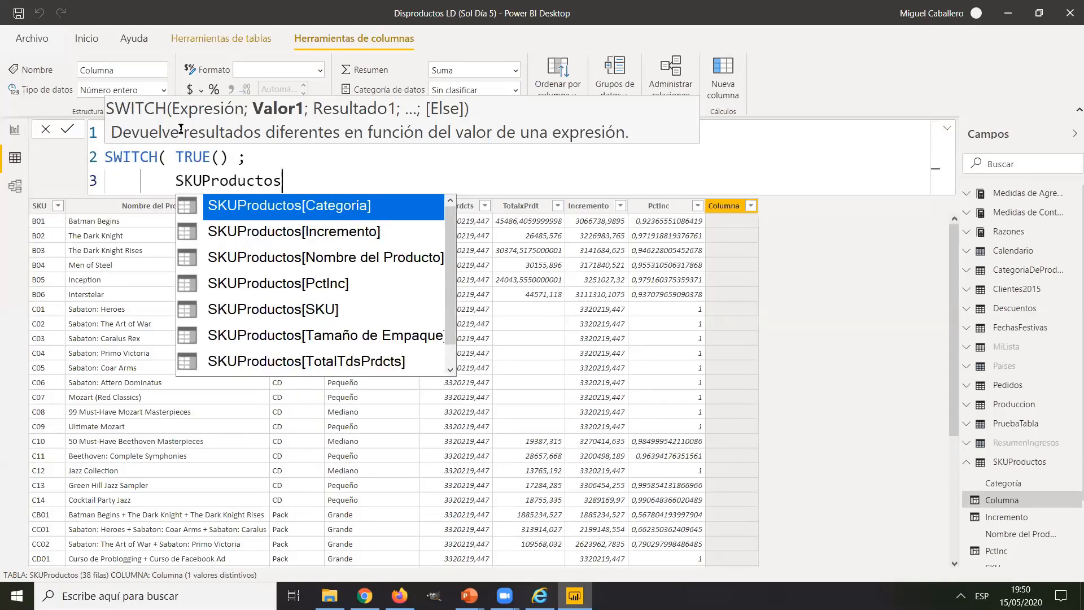
pyautogui.write('[PC')
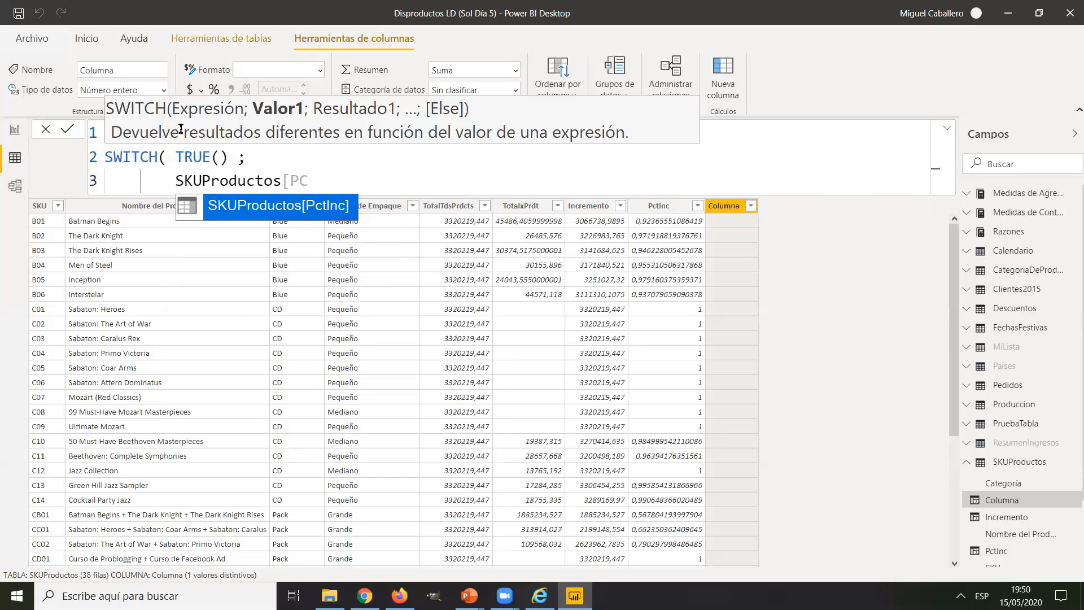
pyautogui.press('Tab')
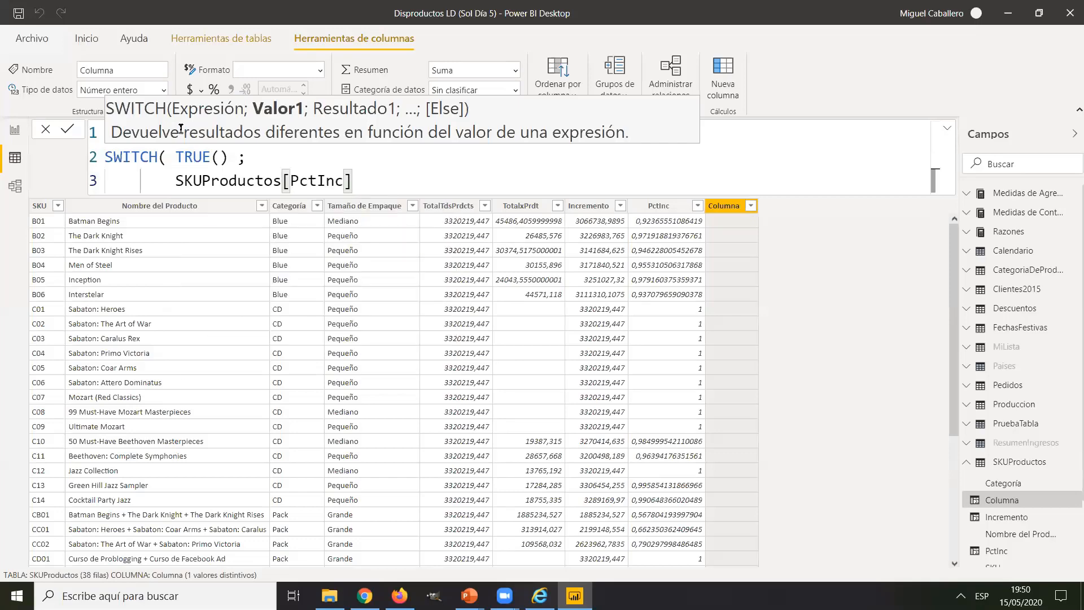
pyautogui.write('<')
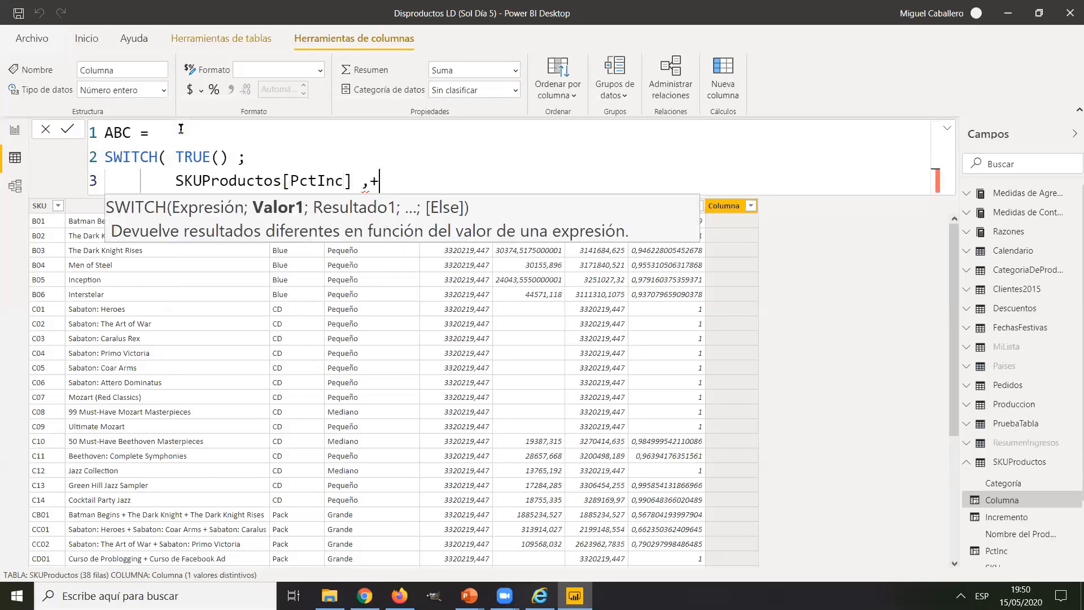
pyautogui.write('= 0,7')
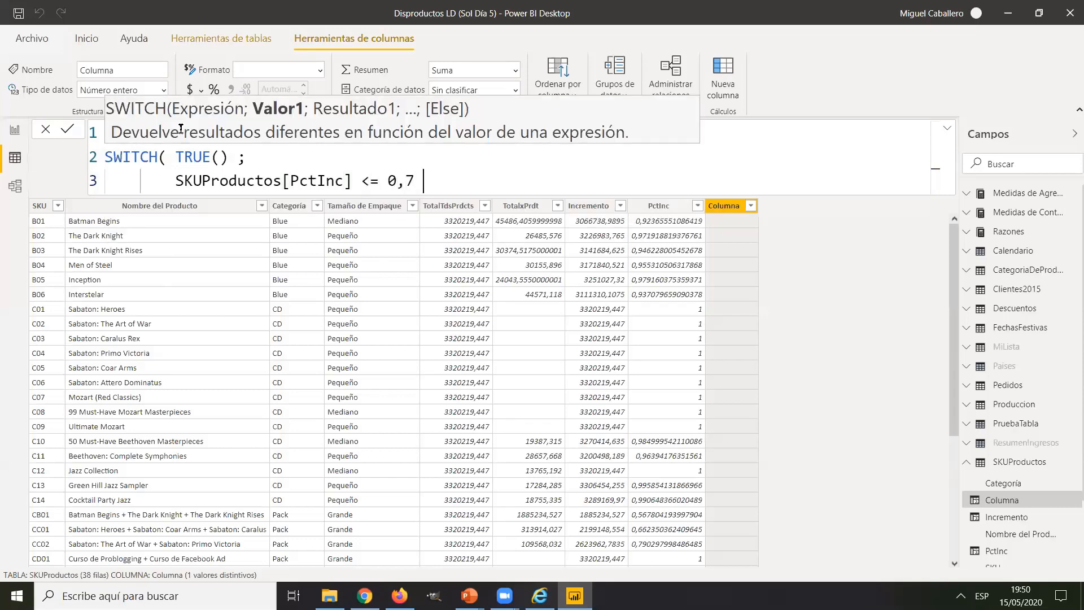
pyautogui.write(' ; "')
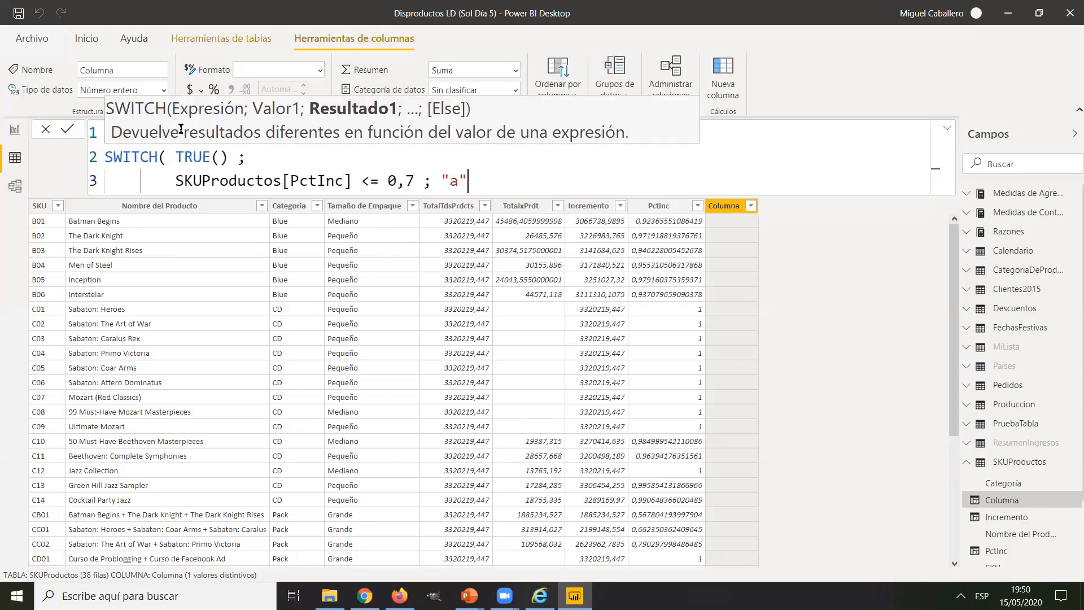
pyautogui.write('A" ;')
# Add SWITCH's second condition on a new line as SKUProductos[PctInc] <= 0,7 with the result "B"
pyautogui.hotkey('shift', 'Return')
pyautogui.write('skup')
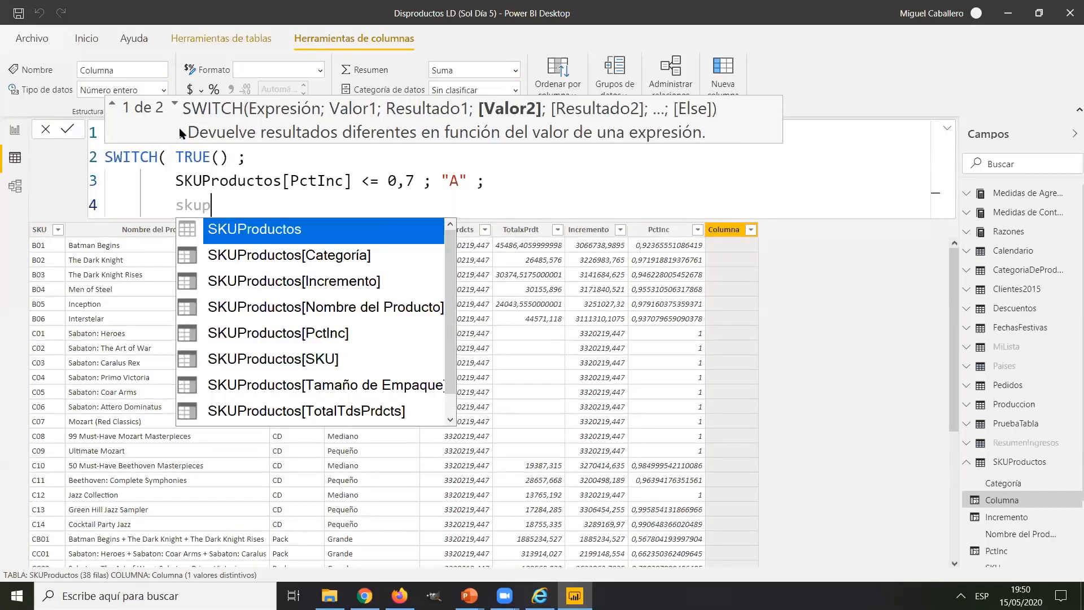
pyautogui.press('Tab')
pyautogui.write('[pc')
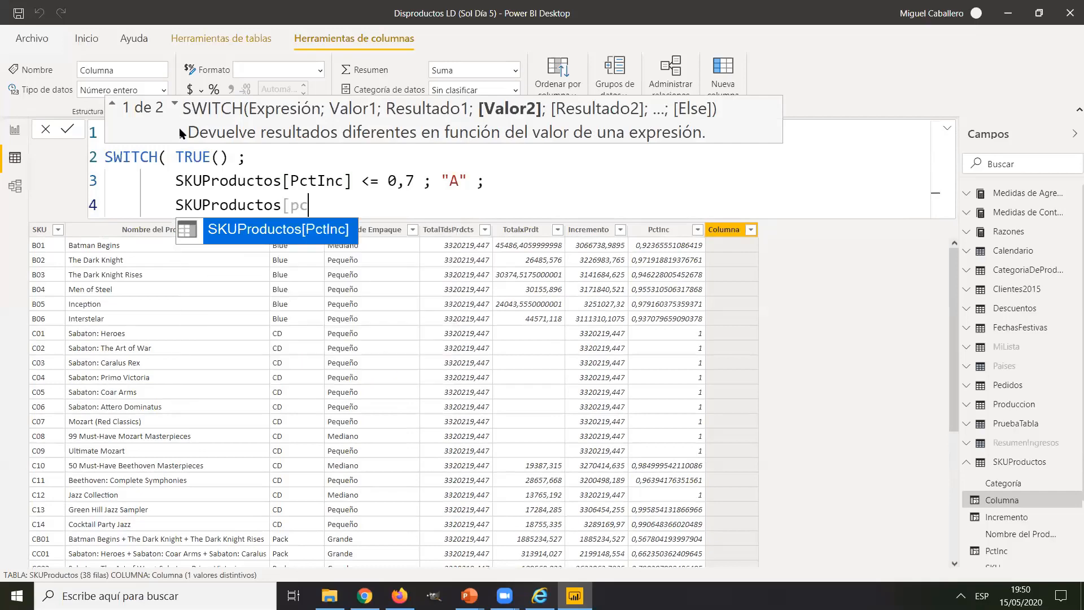
pyautogui.press('Tab')
pyautogui.write('<')
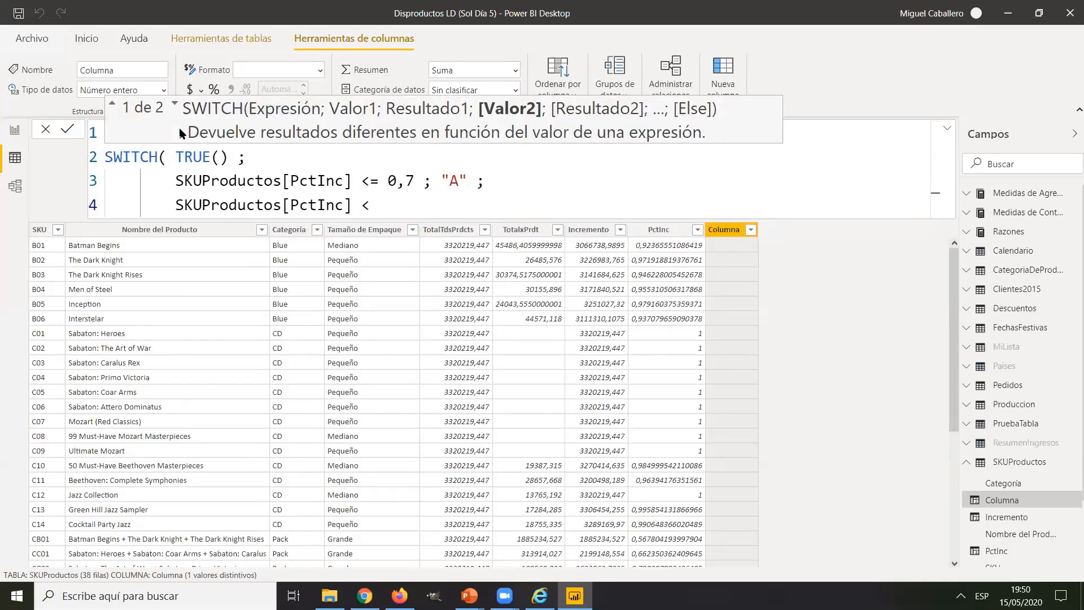
pyautogui.write('=07')
pyautogui.press('BackSpace')
pyautogui.press('BackSpace')
pyautogui.write(',7 ; "')
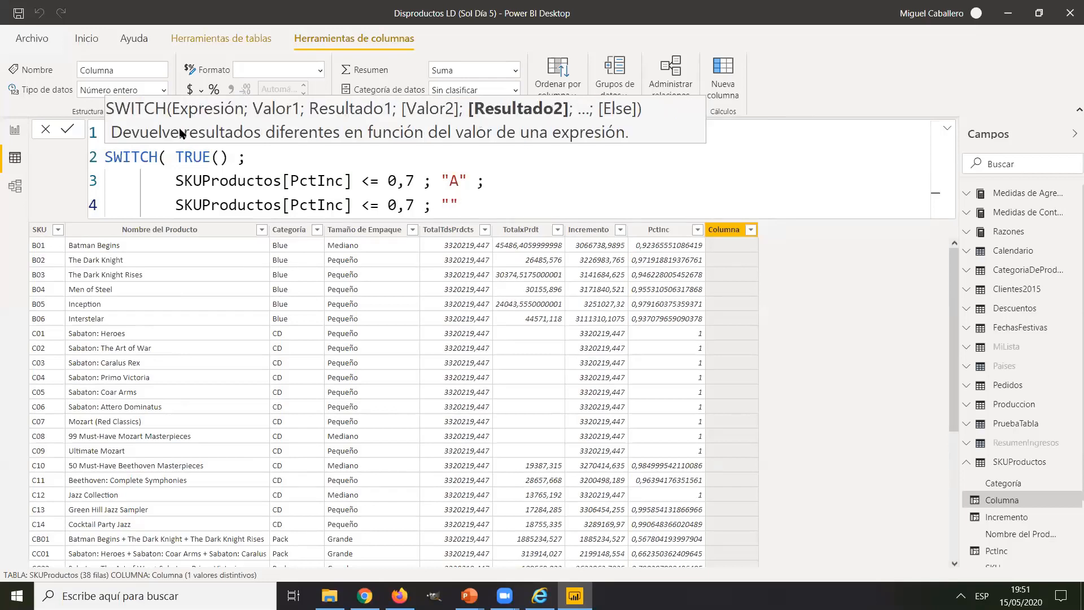
pyautogui.write('B" ;')
# Add "C" as SWITCH's default result, close the function and commit the ABC column
pyautogui.press('Return')
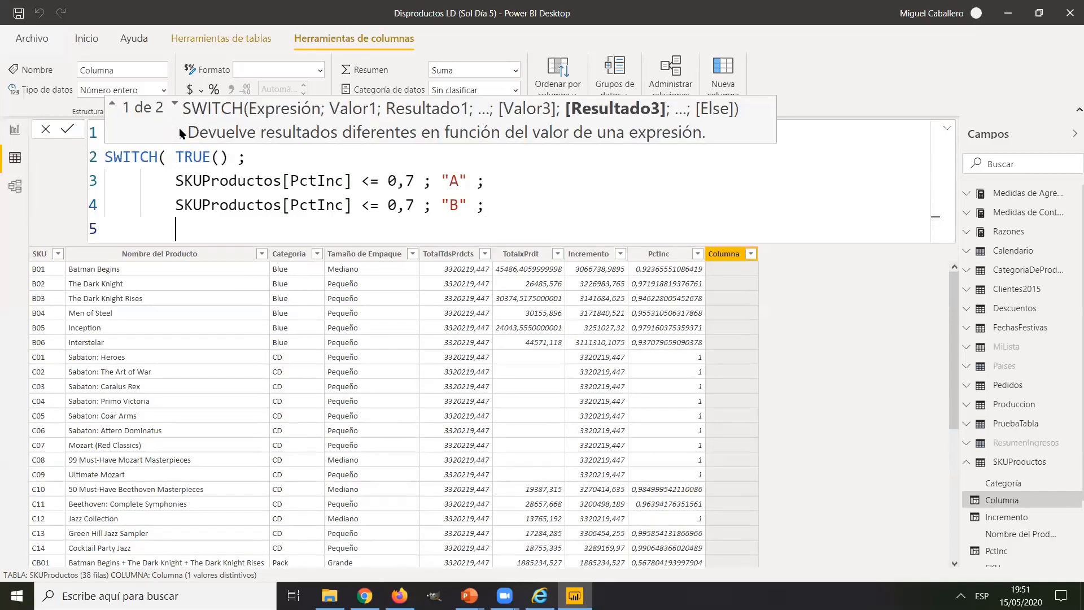
pyautogui.write('"C"')
pyautogui.press('Return')
pyautogui.write(')')
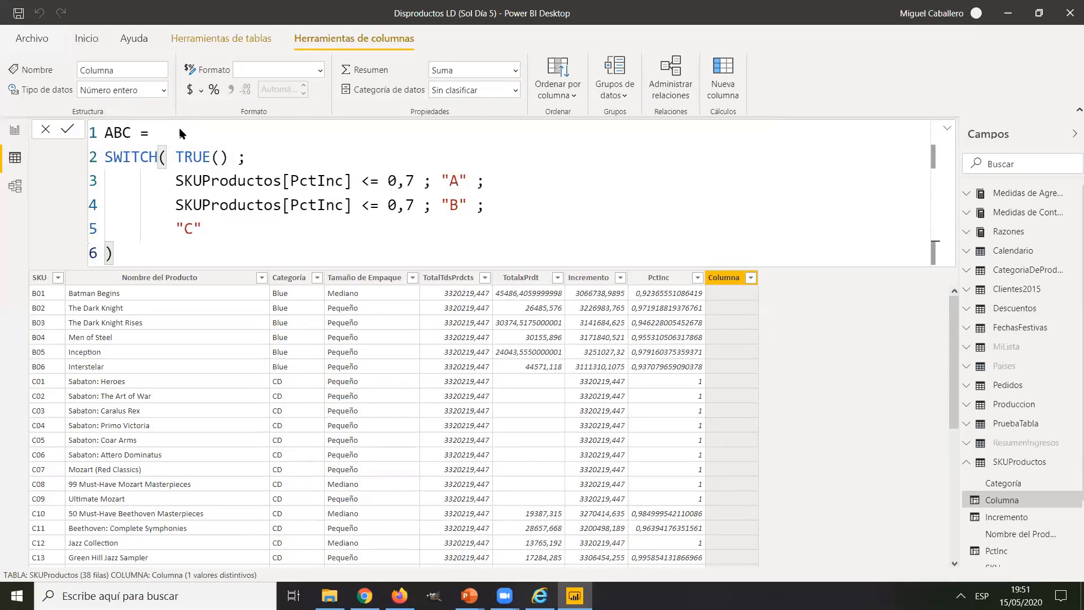
pyautogui.press('Return')
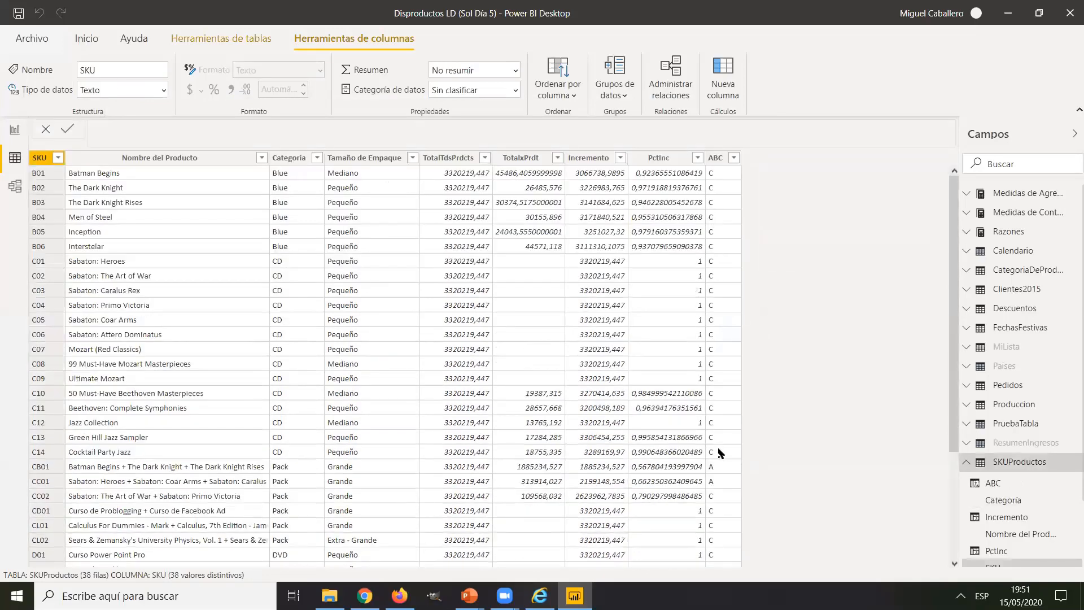
# Duplicate page 4 of the report
pyautogui.click(14, 130)
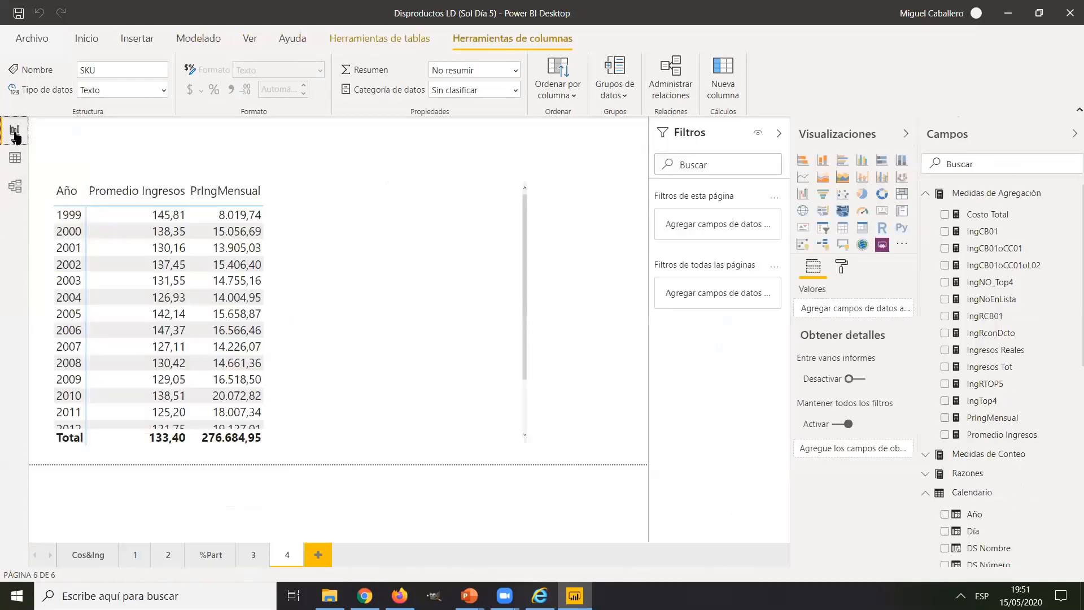
pyautogui.click(438, 418)
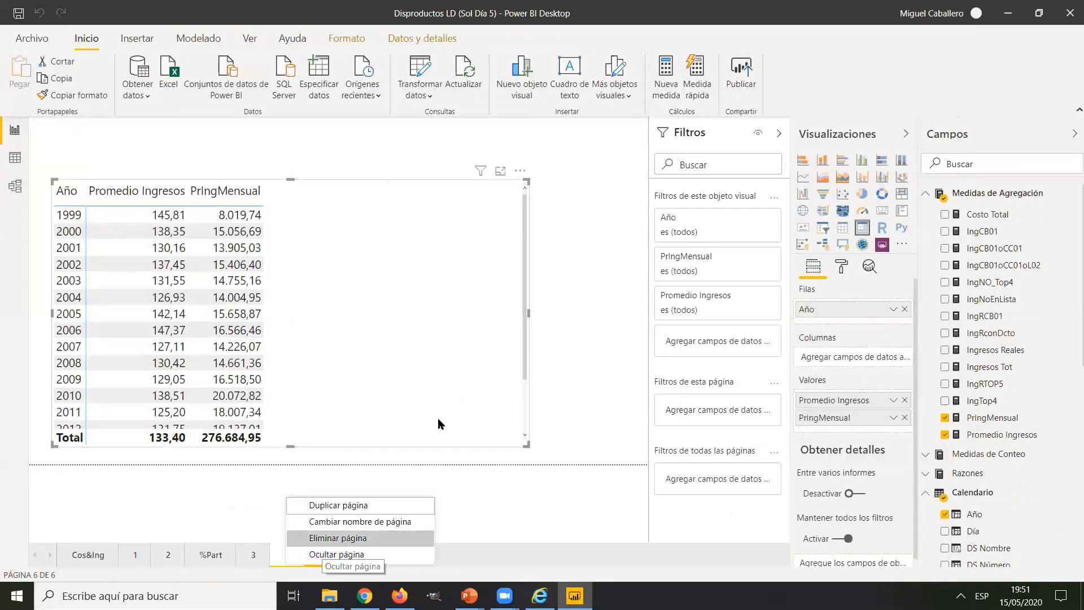
pyautogui.click(337, 506)
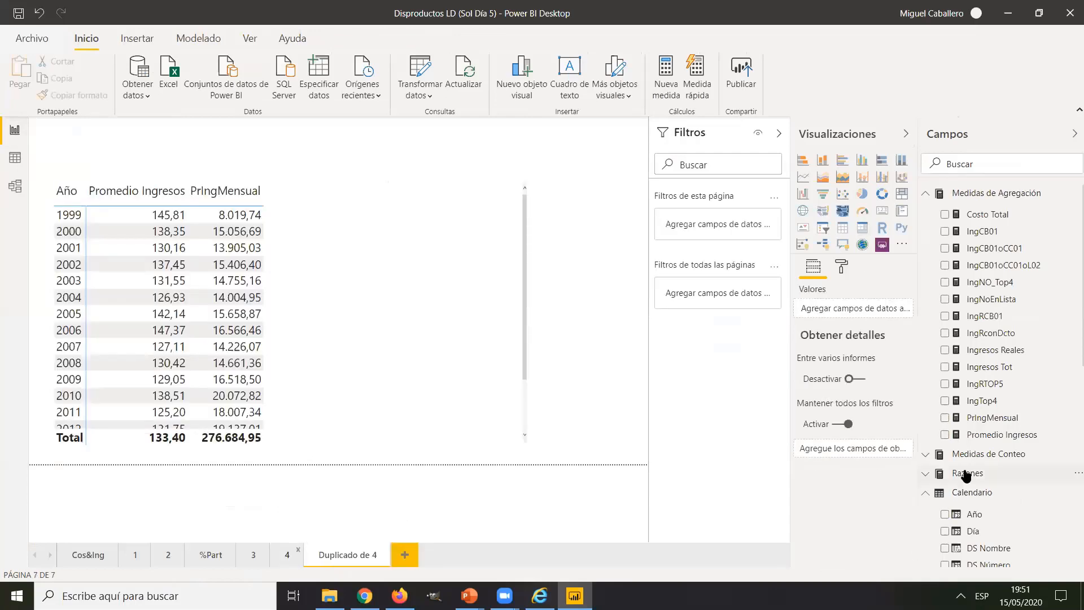
# Remove Promedio Ingresos and PrIngMensual from the values of the matrix on the duplicated page
pyautogui.click(927, 194)
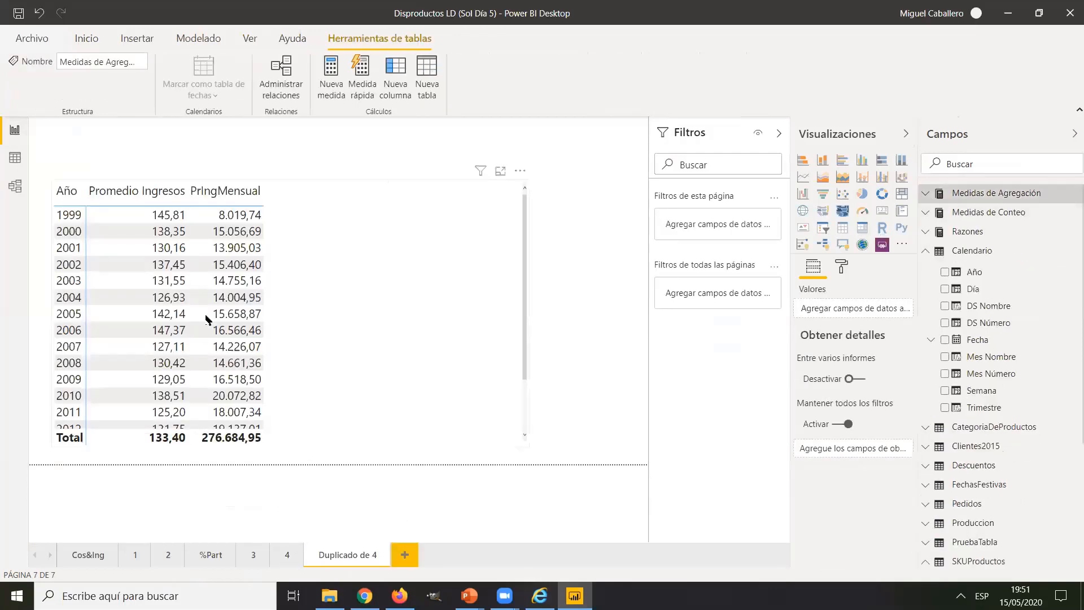
pyautogui.click(390, 293)
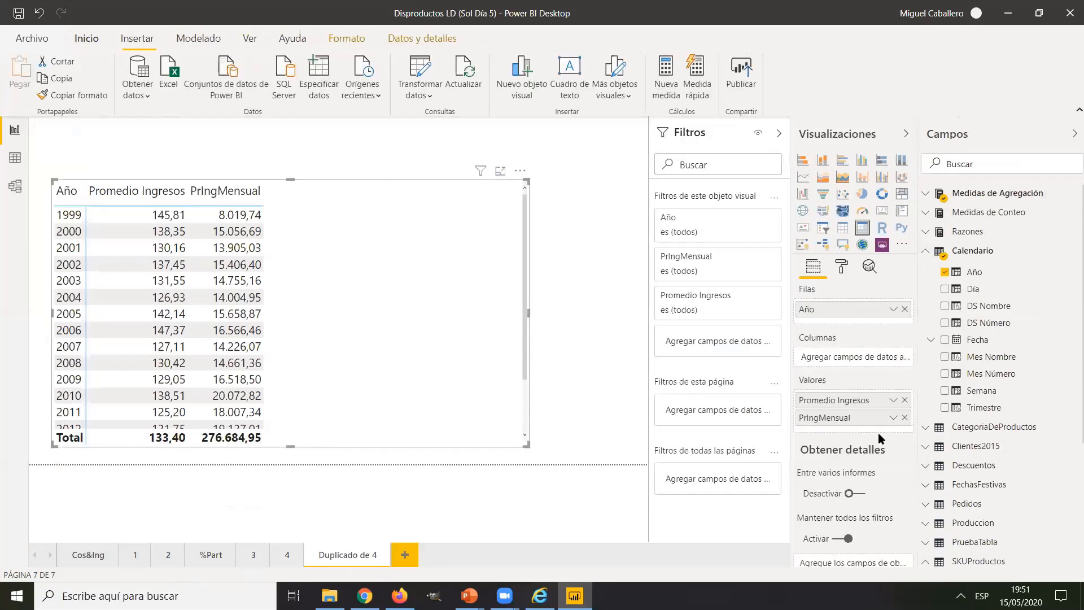
pyautogui.click(904, 399)
pyautogui.click(904, 400)
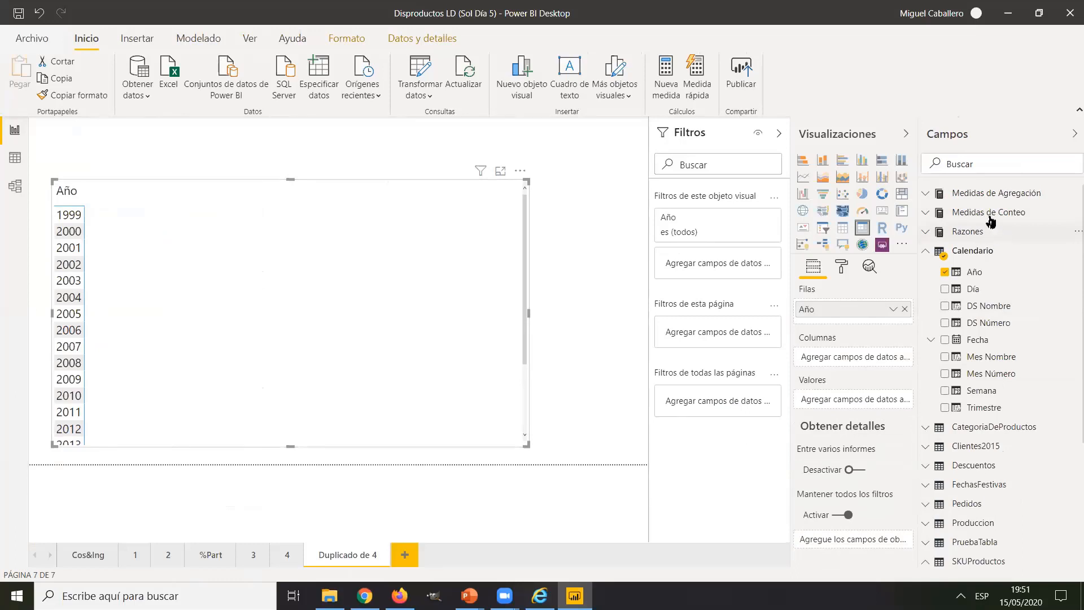
# Set the matrix's only value to the Ingresos Tot measure from Medidas de Agregación
pyautogui.click(987, 197)
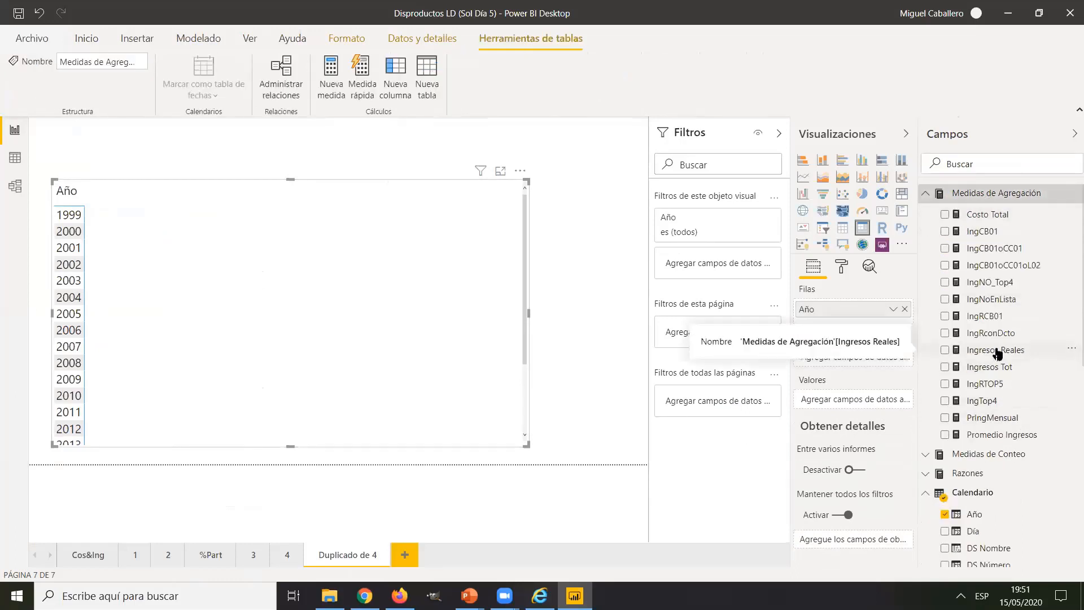
pyautogui.moveTo(996, 353); pyautogui.dragTo(859, 401)
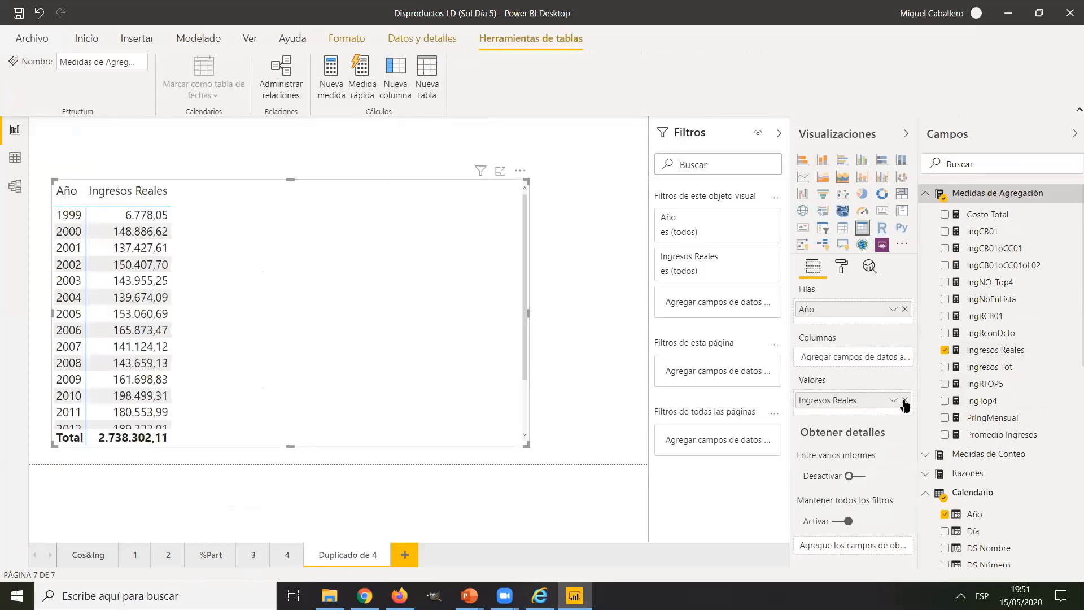
pyautogui.moveTo(999, 368); pyautogui.dragTo(869, 403)
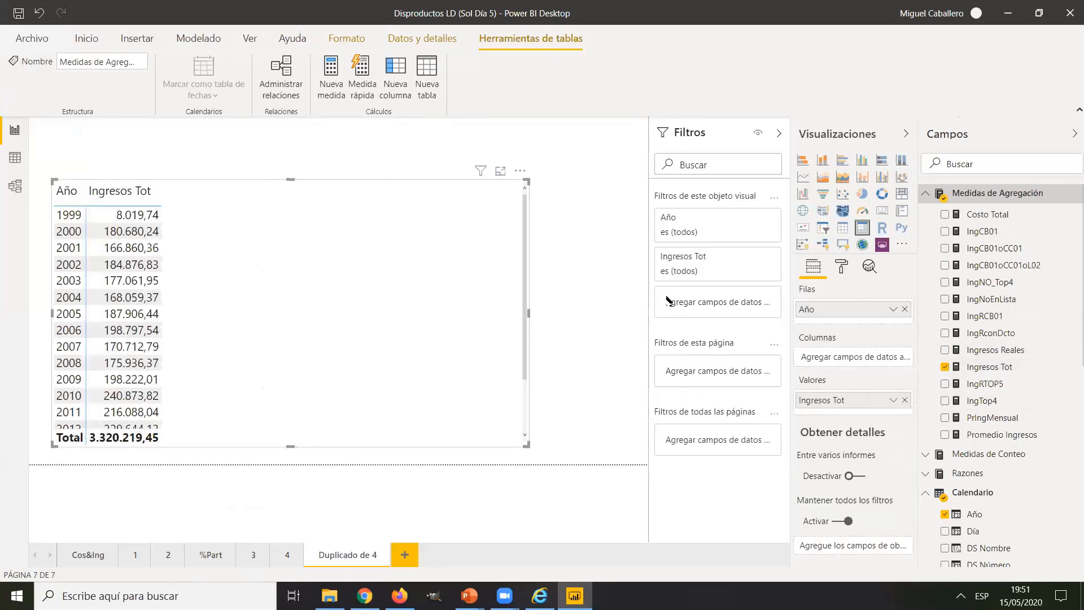
# Replace Año in the matrix rows with ABC followed by SKU from SKUProductos, and expand category A
pyautogui.click(926, 194)
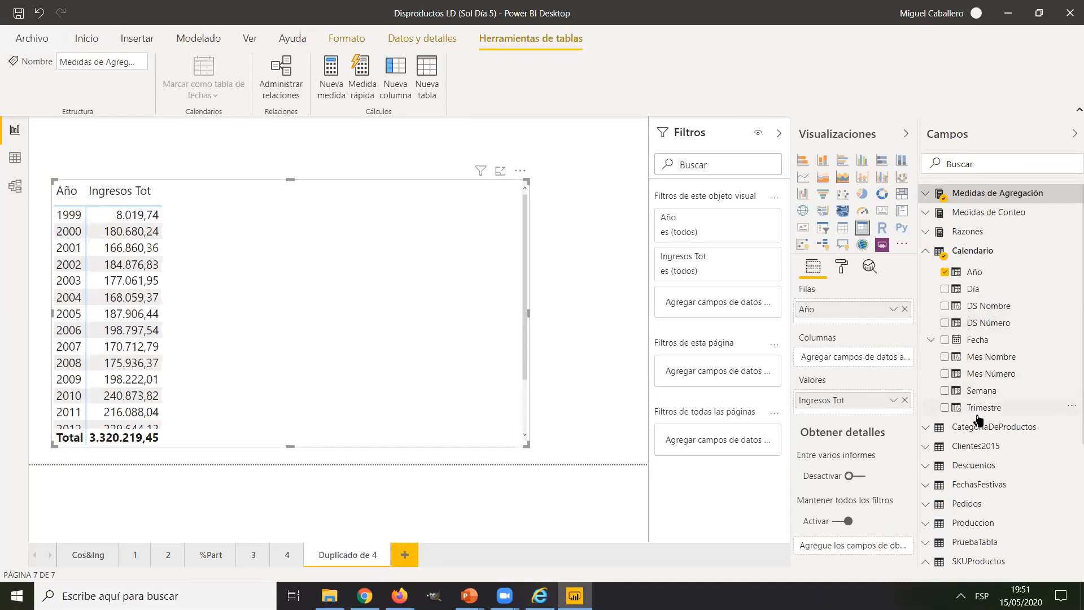
pyautogui.click(926, 250)
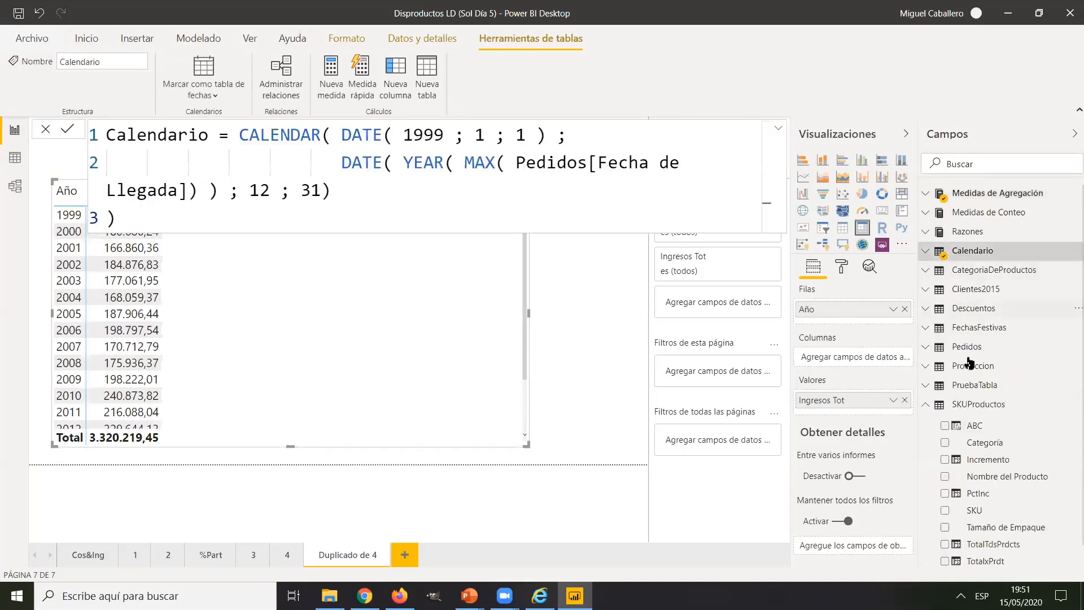
pyautogui.scroll(-1, 941, 412)
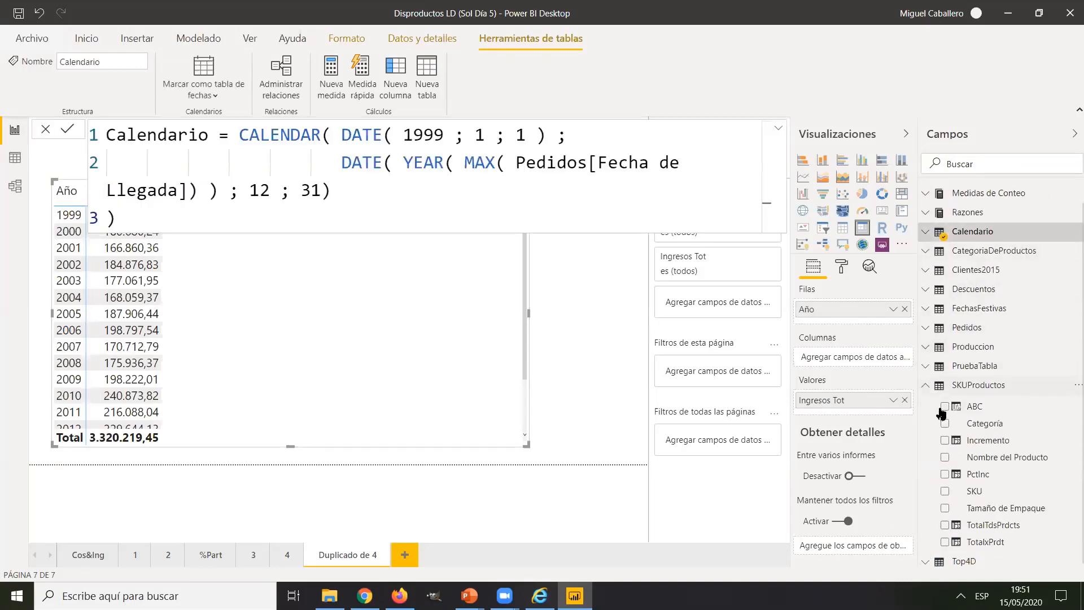
pyautogui.click(905, 309)
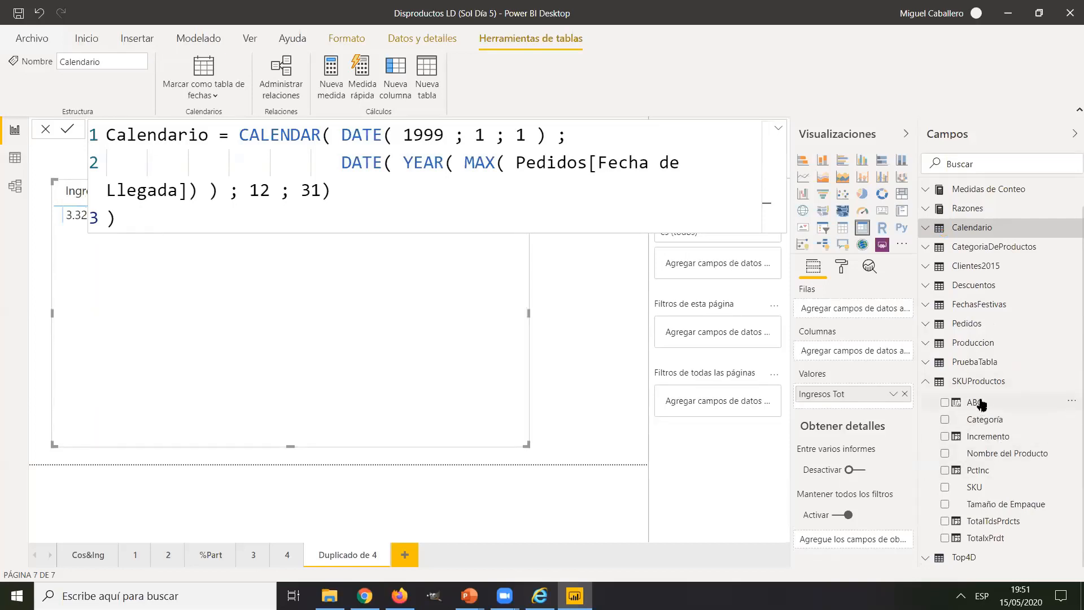
pyautogui.moveTo(975, 401); pyautogui.dragTo(849, 313)
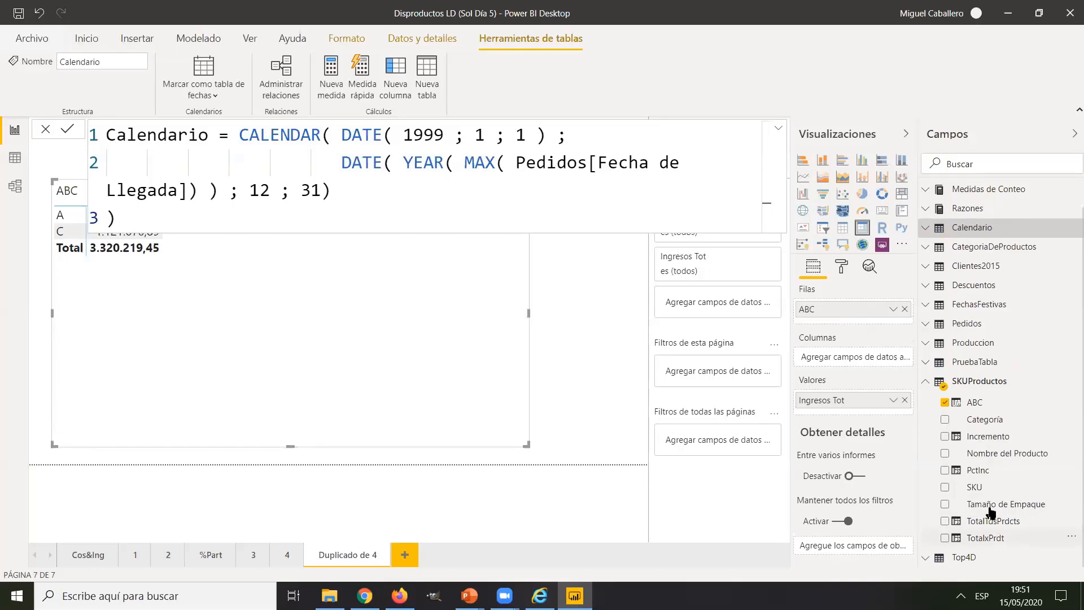
pyautogui.moveTo(986, 489); pyautogui.dragTo(846, 325)
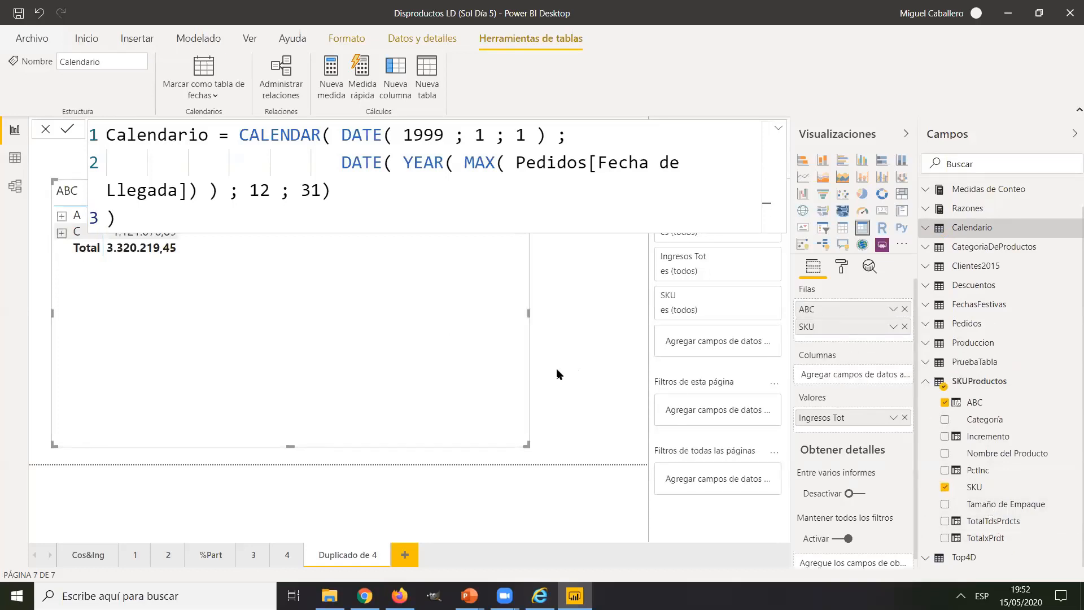
pyautogui.click(63, 217)
pyautogui.click(63, 218)
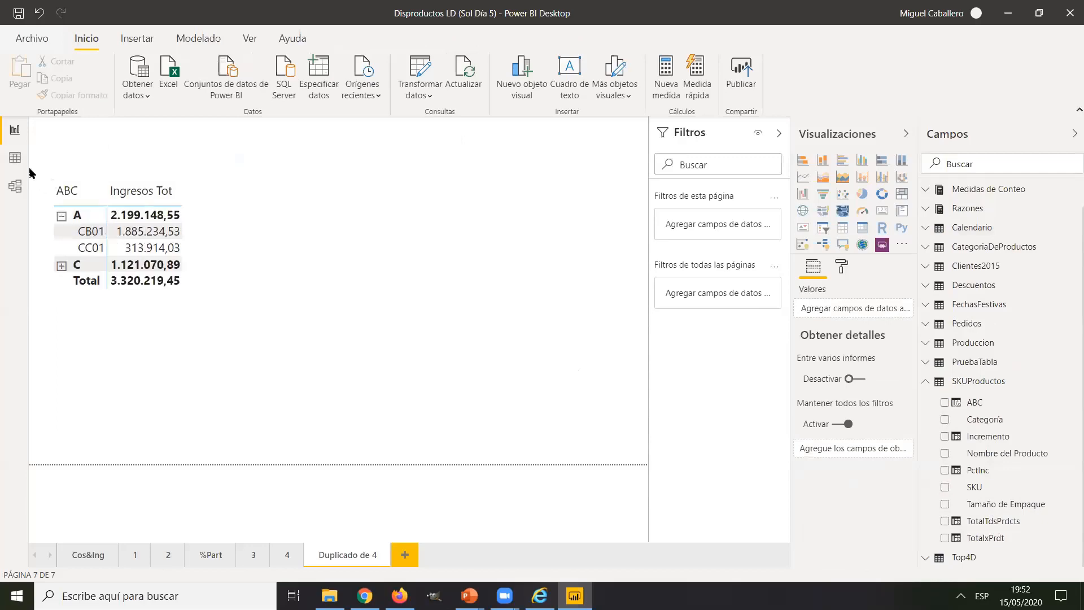
# Change the "B" condition's threshold in the ABC column formula of SKUProductos to 0,8 and commit it
pyautogui.click(16, 157)
pyautogui.click(716, 160)
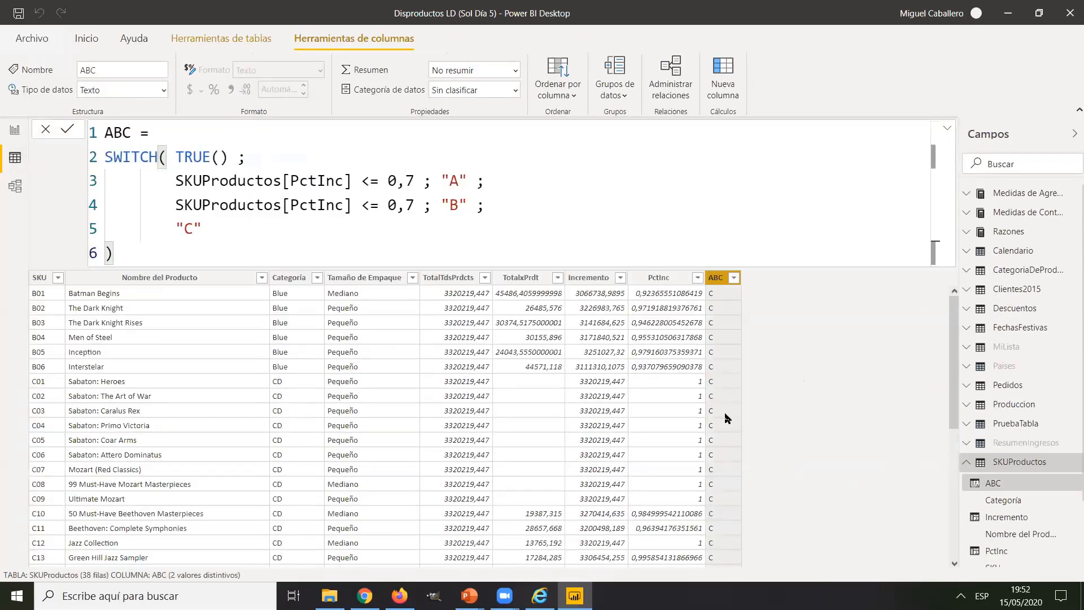
pyautogui.doubleClick(404, 214)
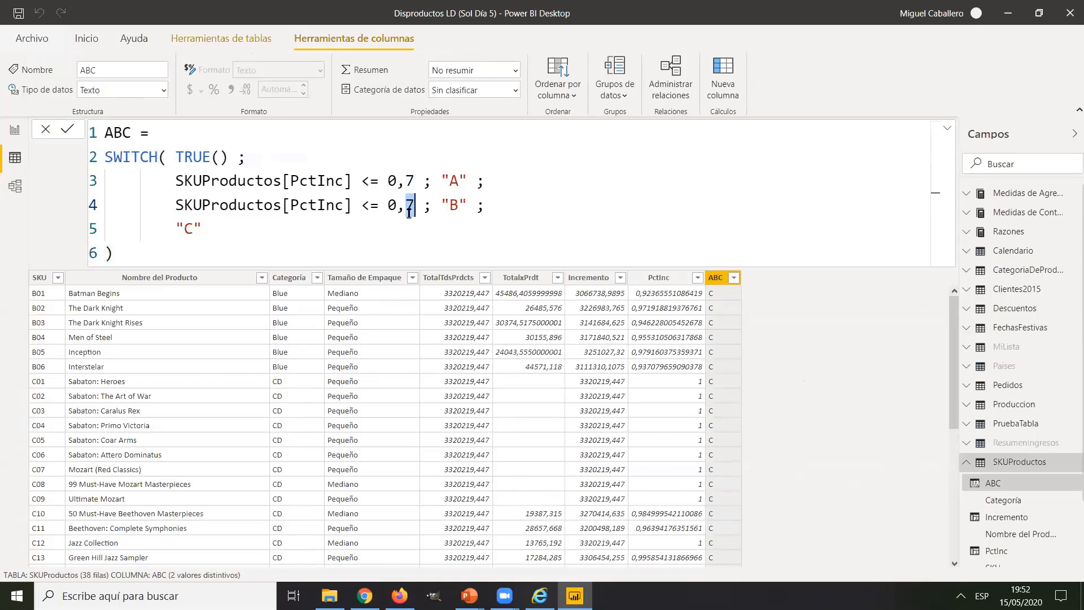
pyautogui.write('8')
pyautogui.click(229, 251)
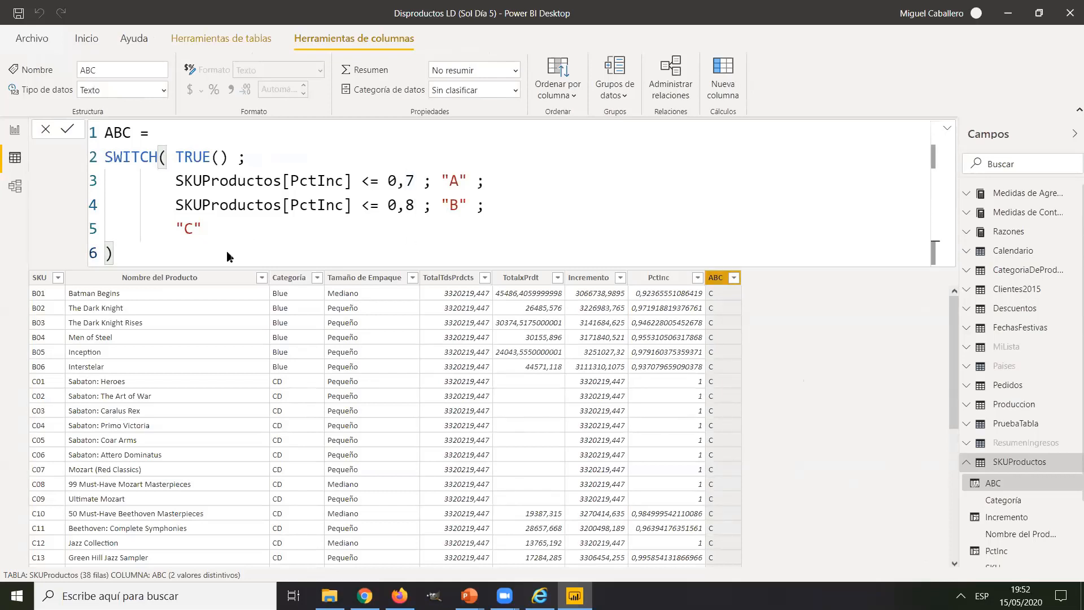
# Expand categories B and C in the report's matrix to list their SKUs
pyautogui.click(25, 132)
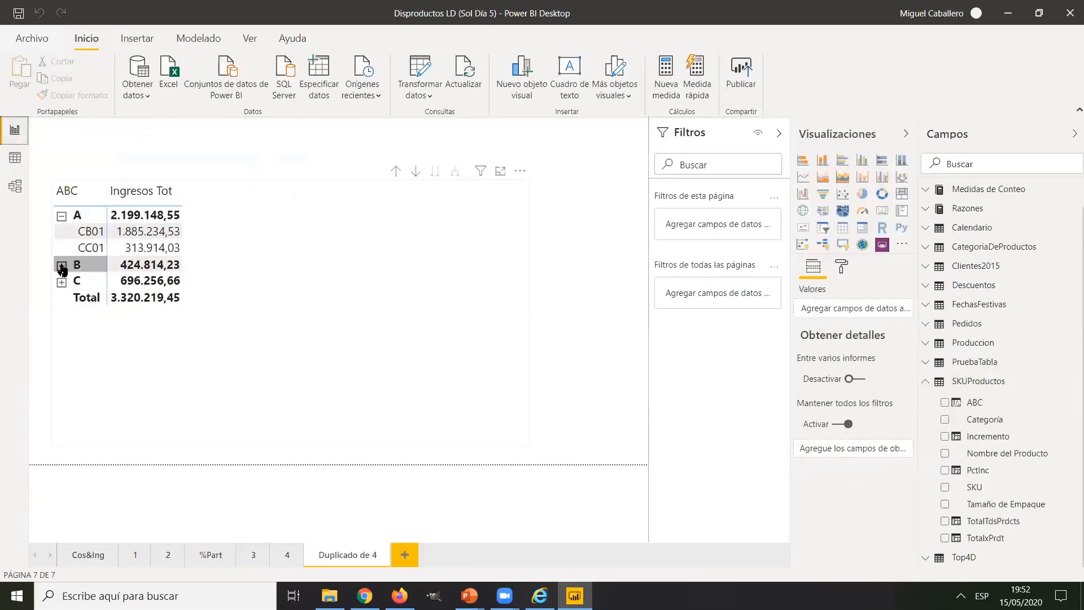
pyautogui.click(61, 265)
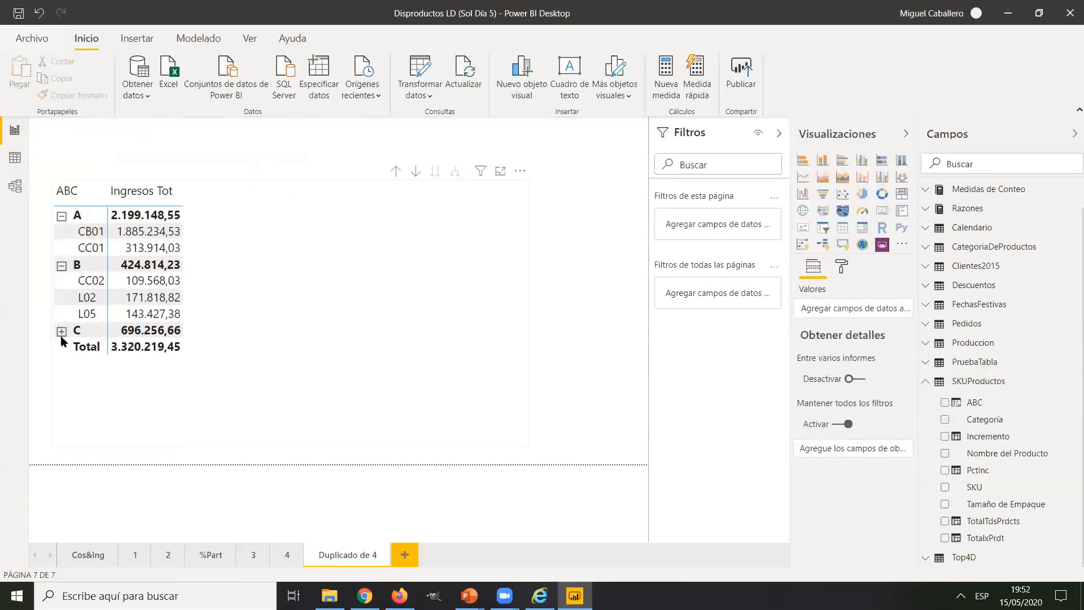
pyautogui.click(62, 331)
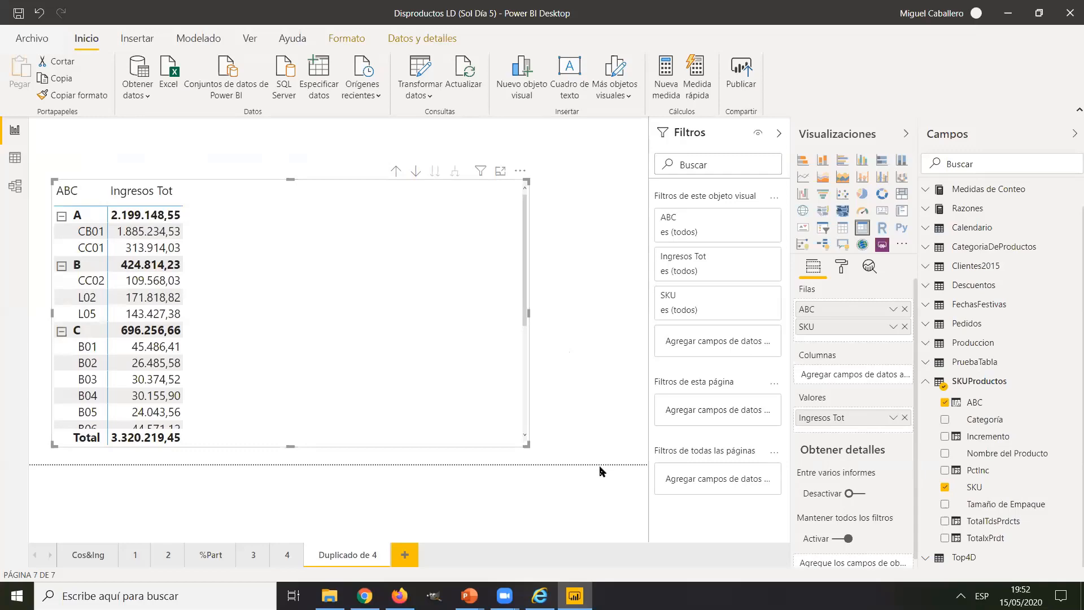
# Review the formulas of the TotalxPrdt, TotalTdsPrdcts, Incremento and PctInc columns in the SKUProductos table
pyautogui.click(13, 159)
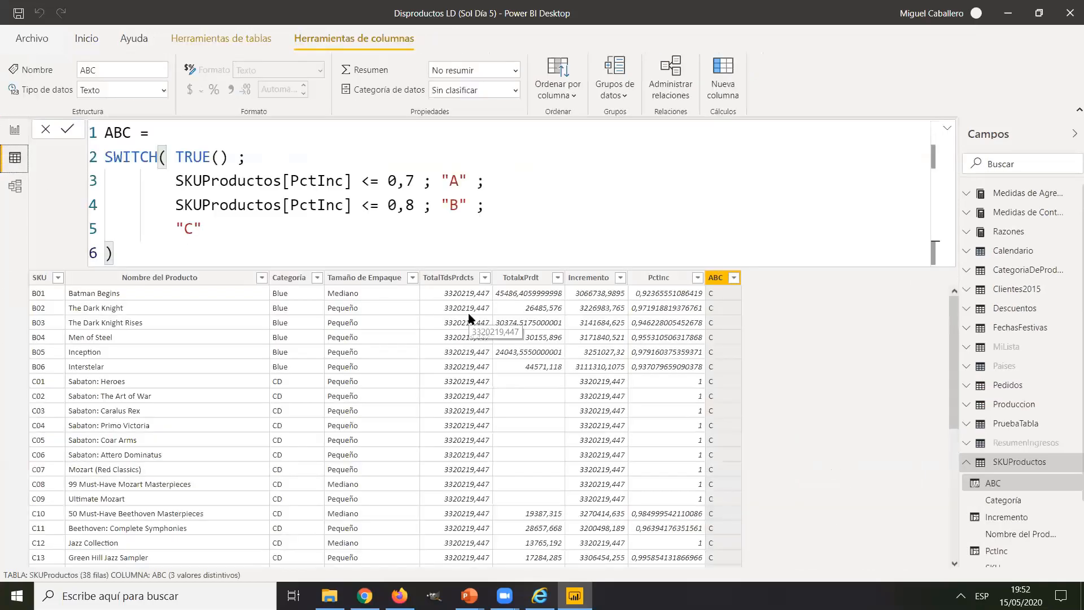
pyautogui.click(521, 279)
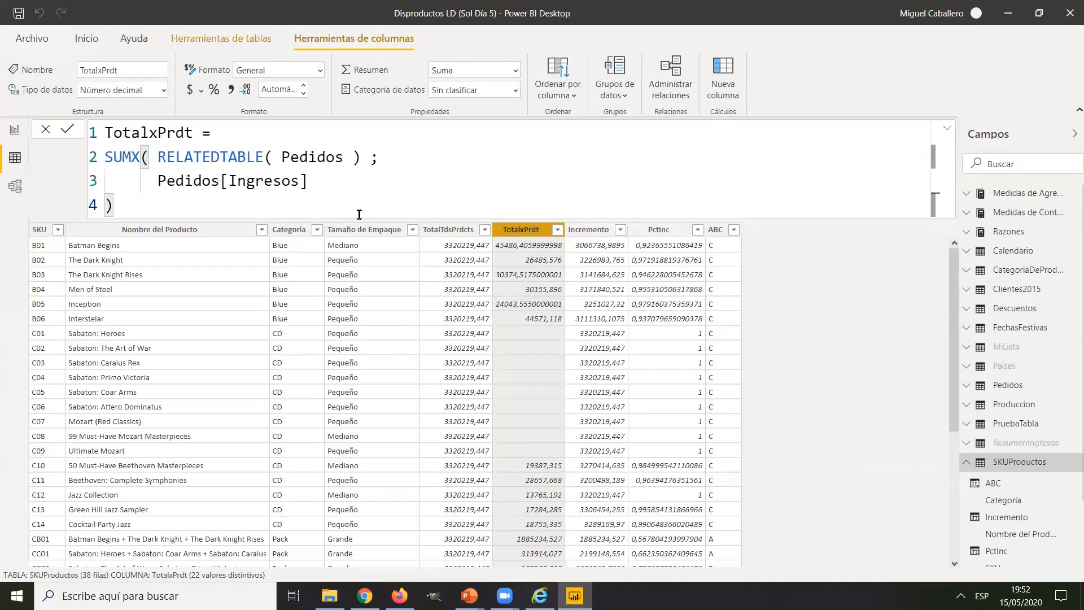
pyautogui.click(446, 229)
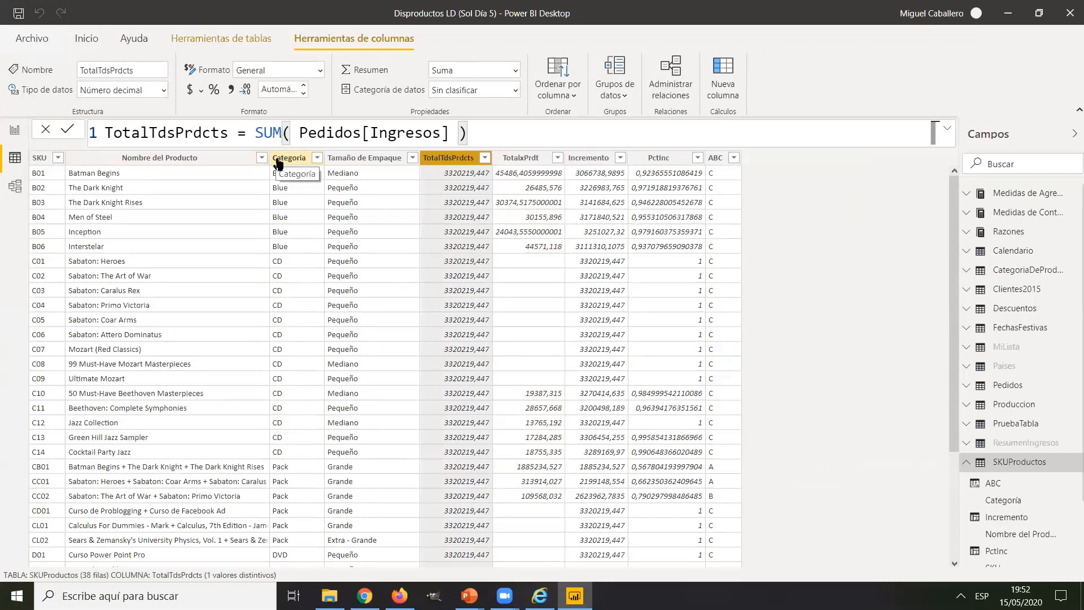
pyautogui.click(590, 171)
pyautogui.click(603, 350)
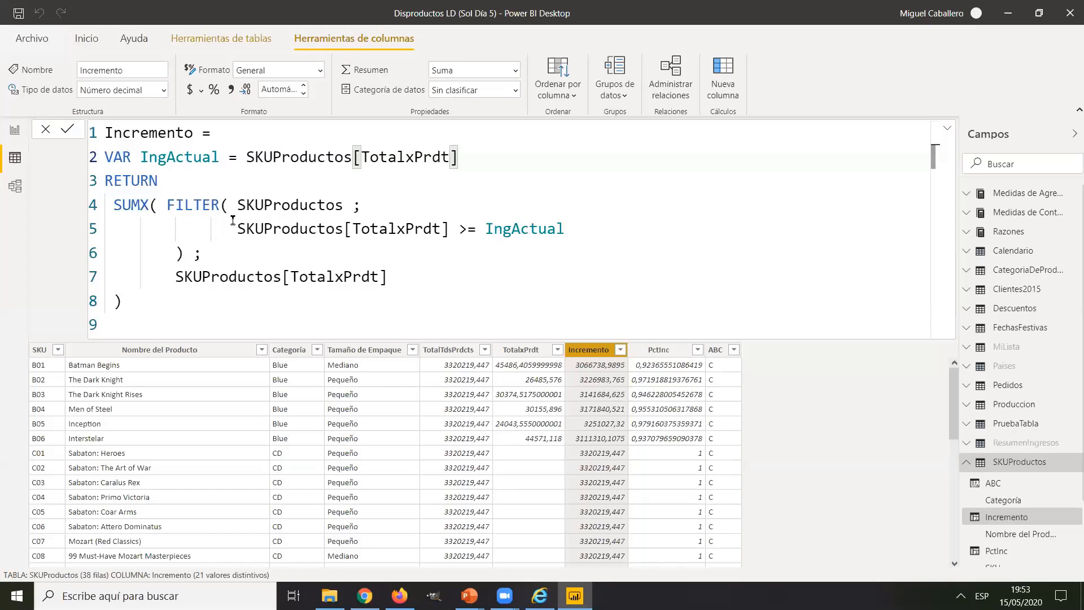
pyautogui.click(671, 350)
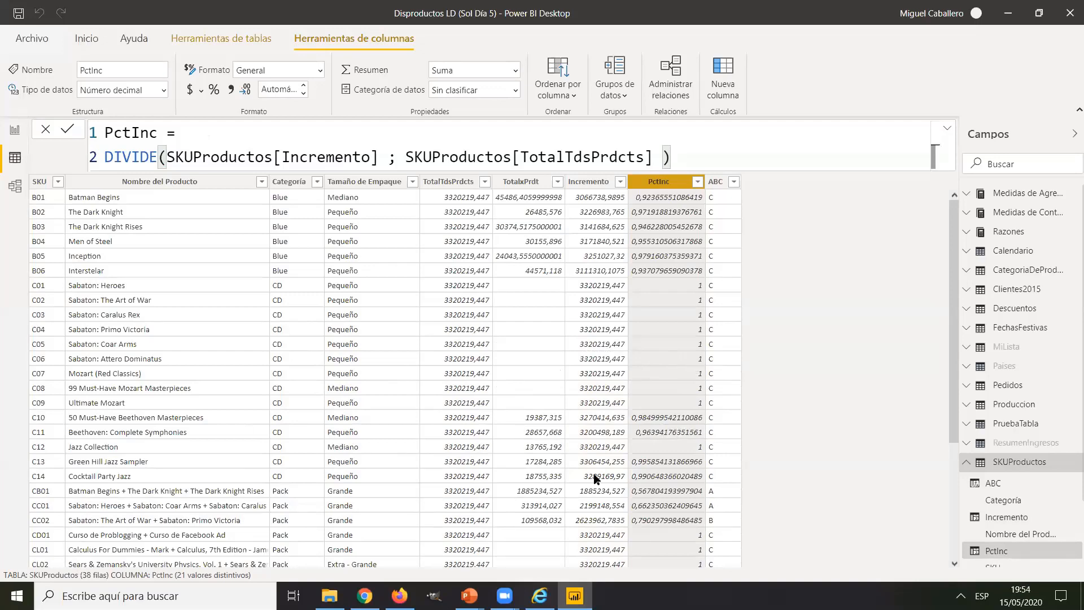
# Narrow the ABC matrix on the report page to a little under half its width and deselect it
pyautogui.click(12, 135)
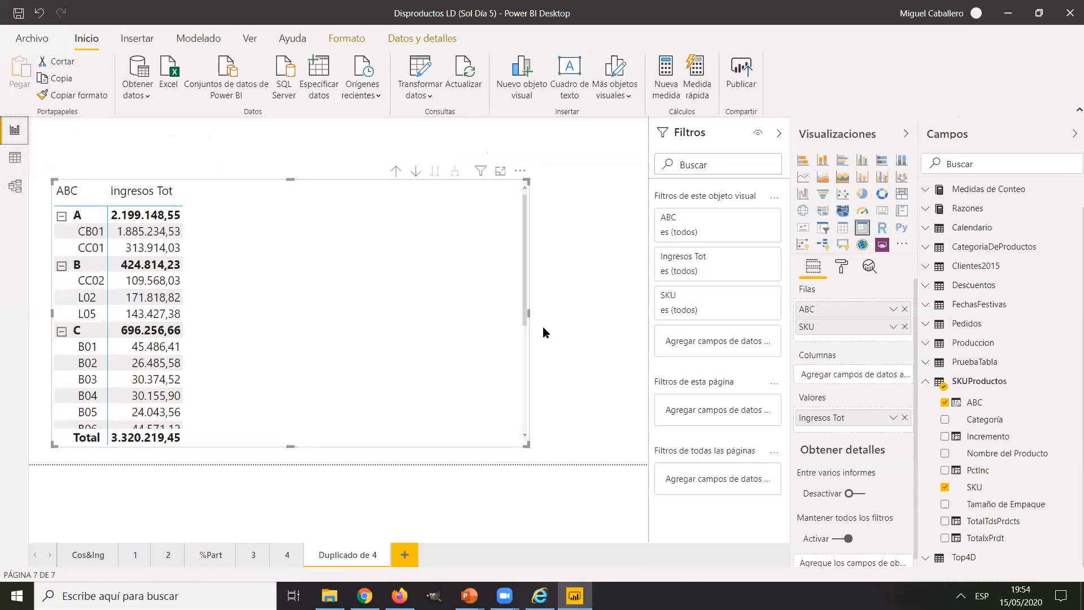
pyautogui.moveTo(523, 310); pyautogui.dragTo(252, 297)
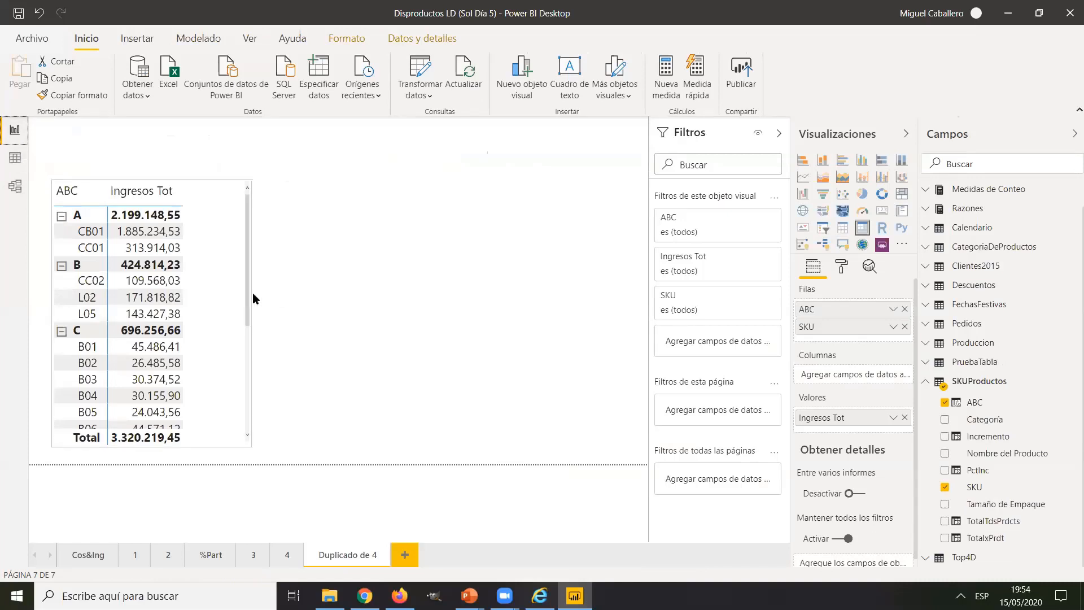
pyautogui.click(286, 372)
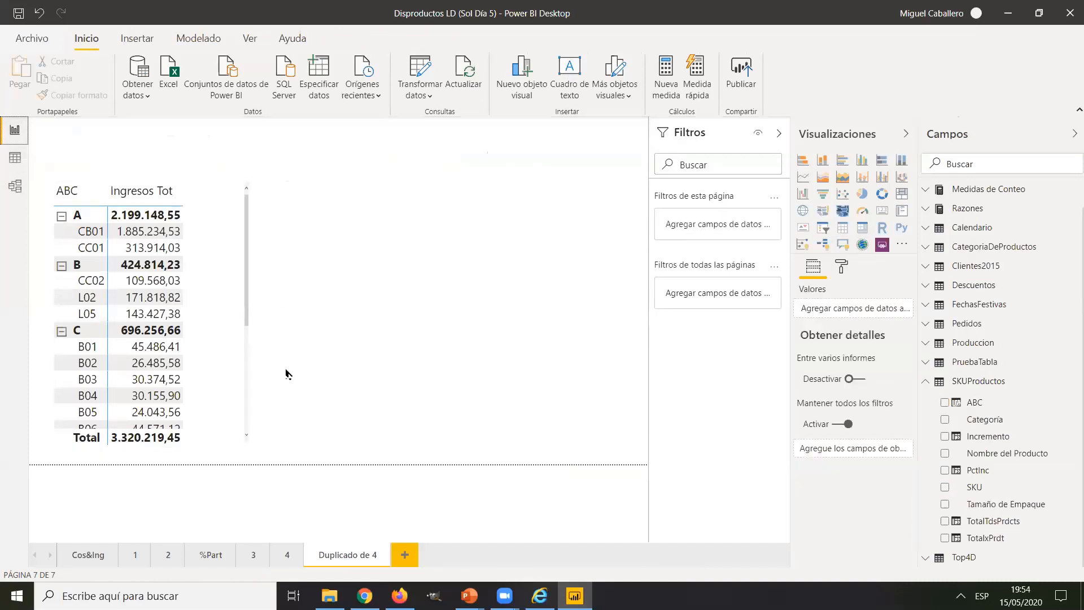